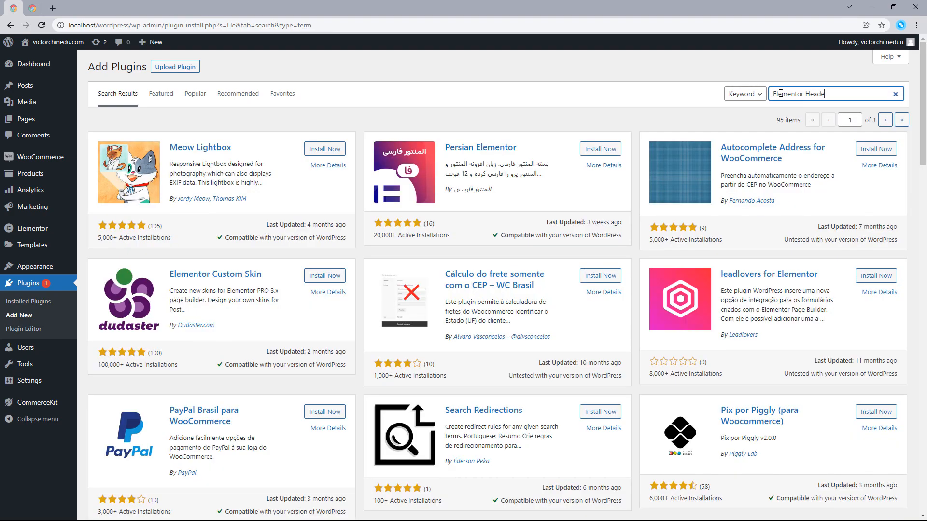
- Search for the plugin "Elementor Header and Footer Builder", and install and activate it
type("Builder")
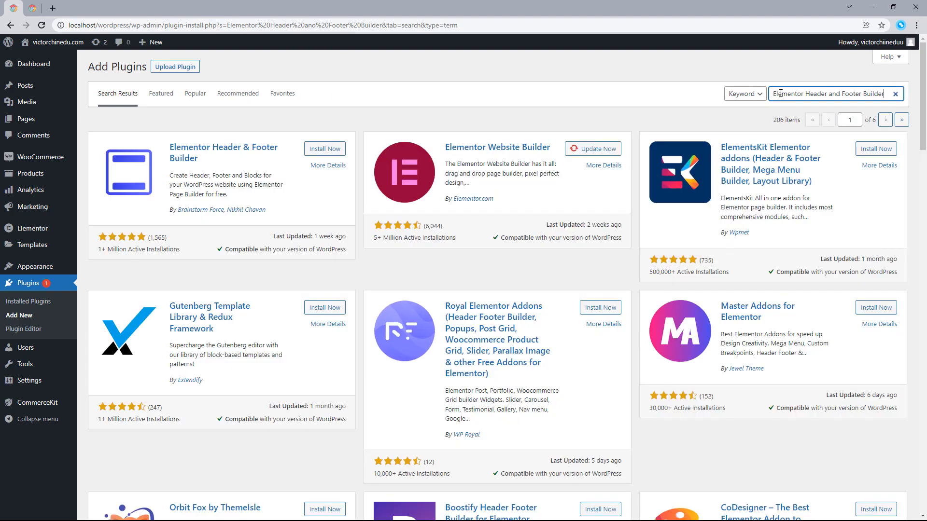
left_click(324, 149)
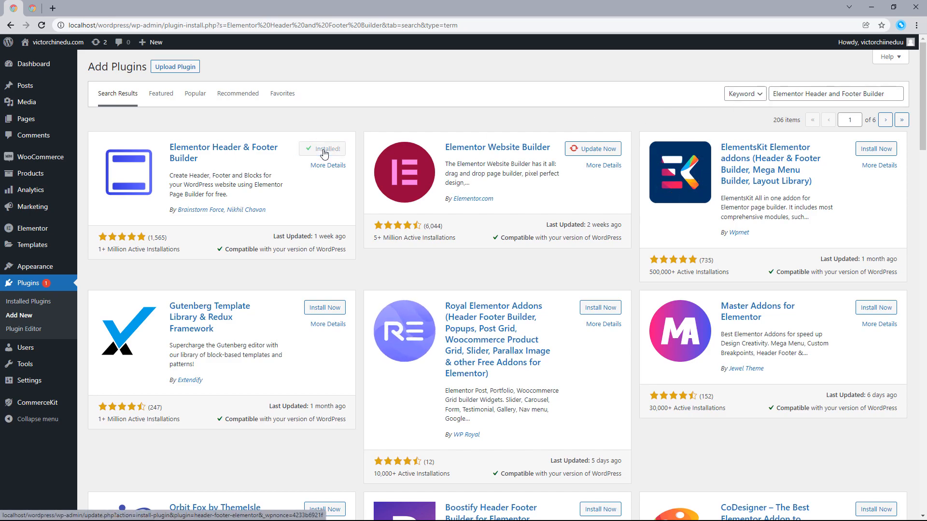
left_click(325, 152)
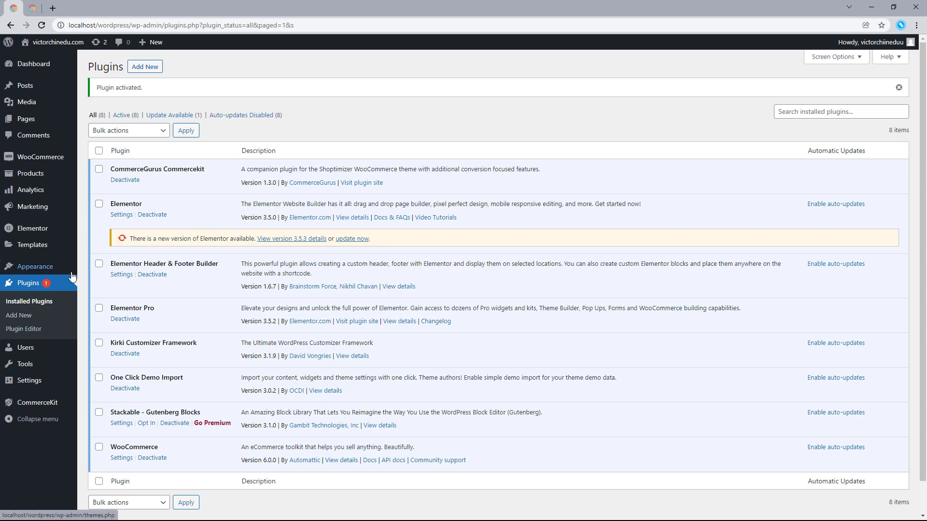
- Create a new template in Elementor Header & Footer Builder with the title "Website Footer"
mouse_move(71, 274)
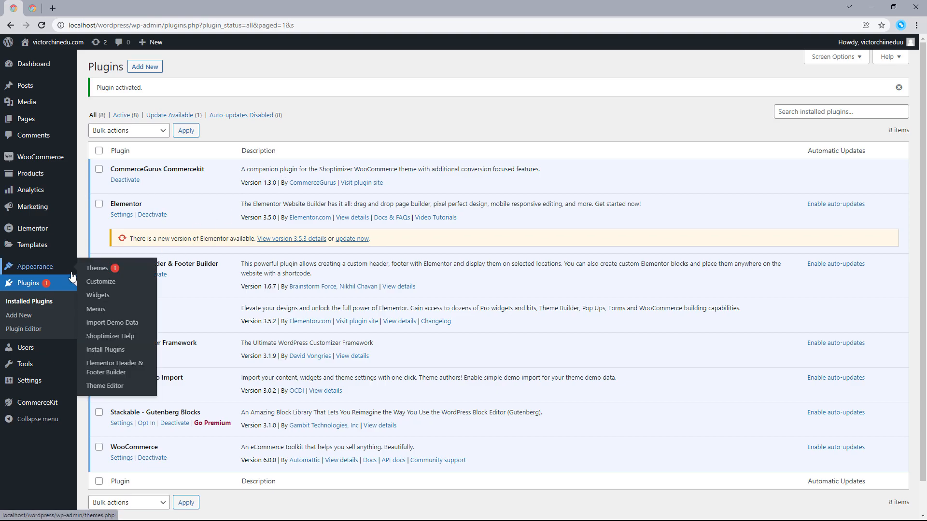
left_click(106, 371)
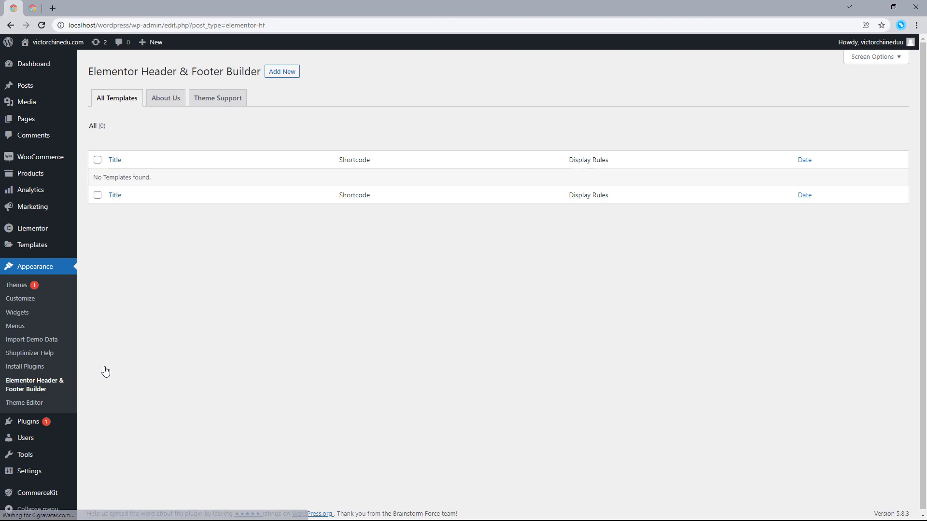
left_click(285, 75)
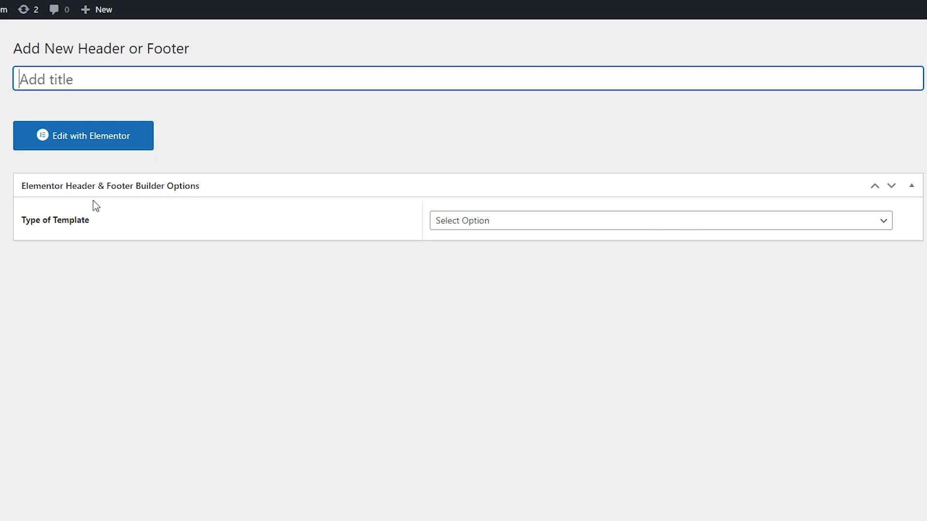
left_click(98, 77)
type("Website Footer")
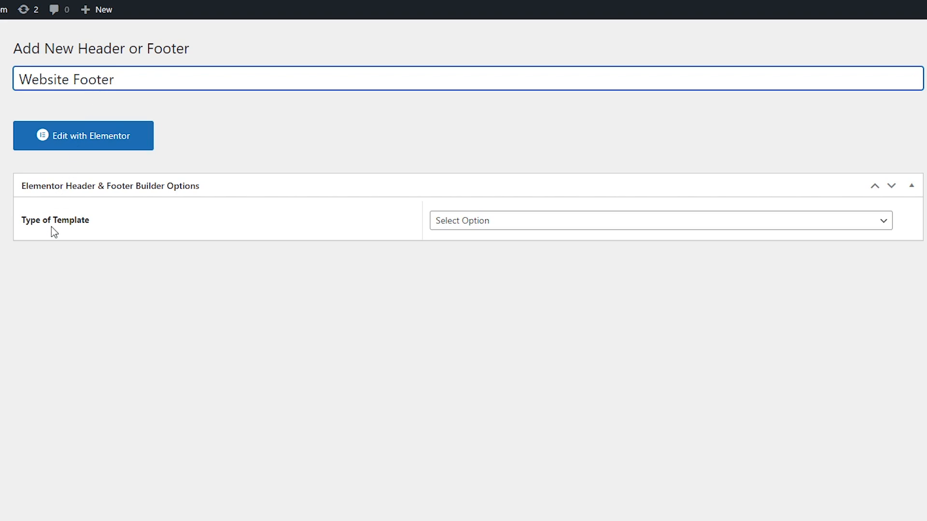
- Set the template type to Footer, displayed on the Entire Website for All user roles
left_click(579, 222)
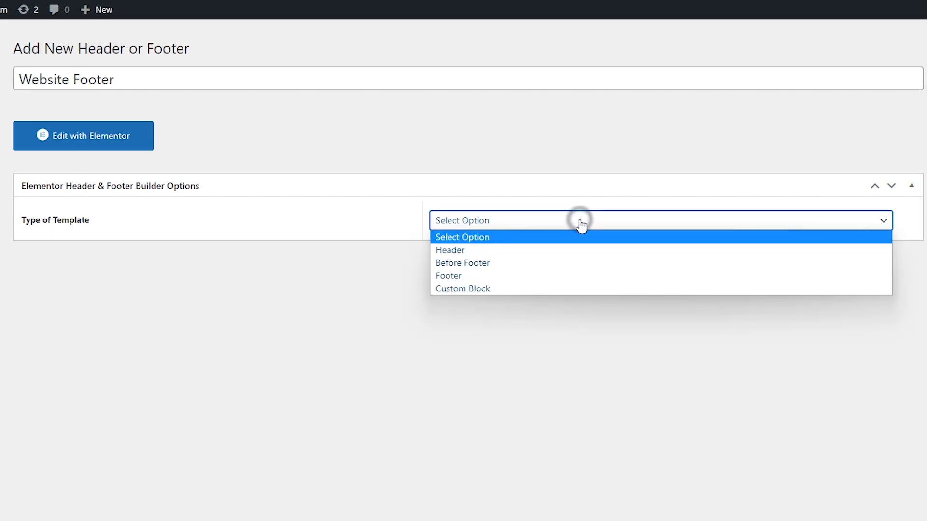
left_click(461, 282)
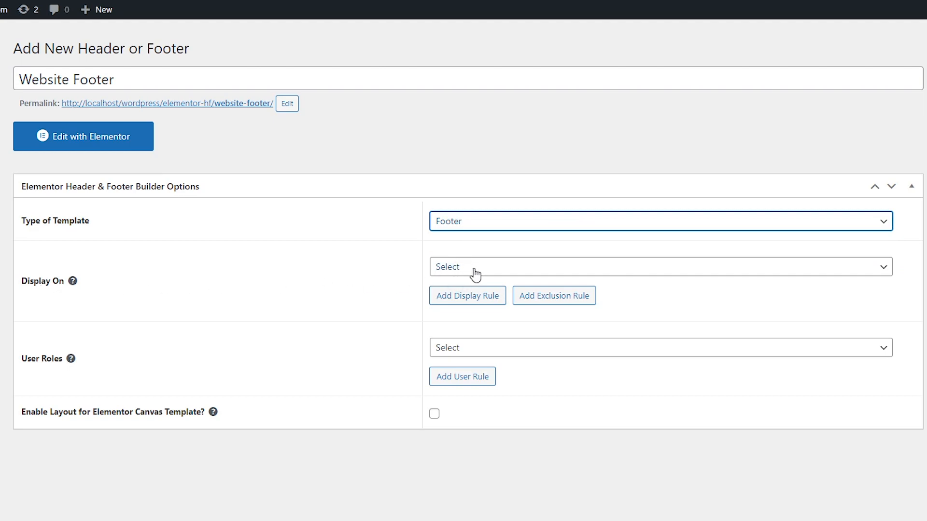
left_click(491, 267)
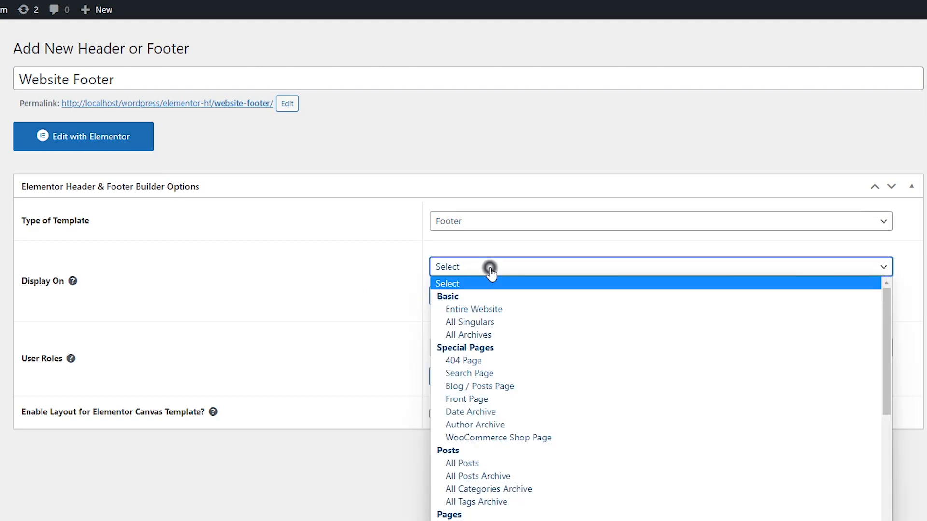
mouse_move(889, 313)
left_mouse_down()
mouse_move(892, 409)
mouse_move(891, 299)
left_mouse_up()
left_click(479, 310)
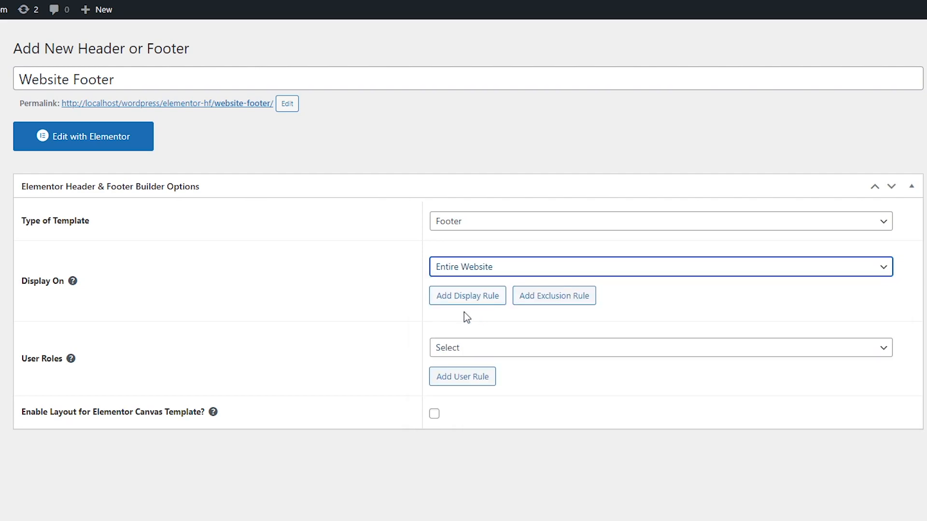
left_click(553, 347)
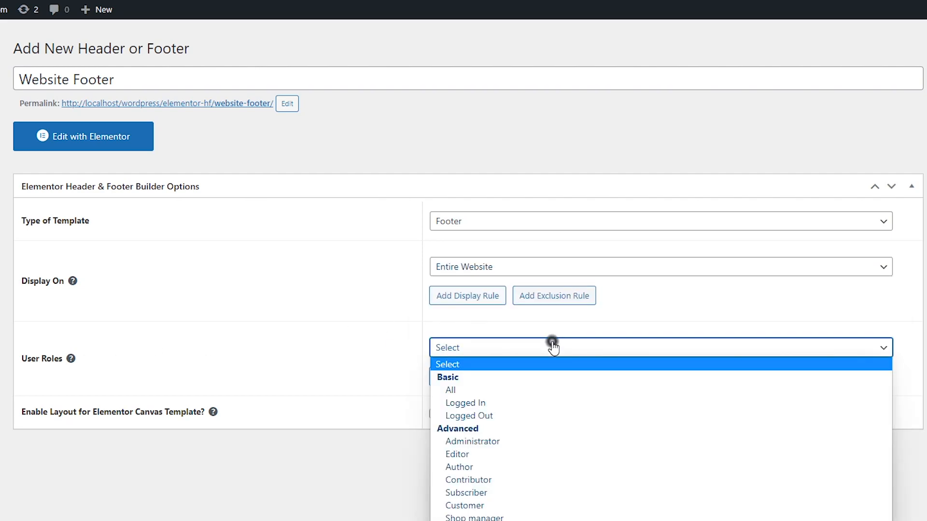
left_click(463, 389)
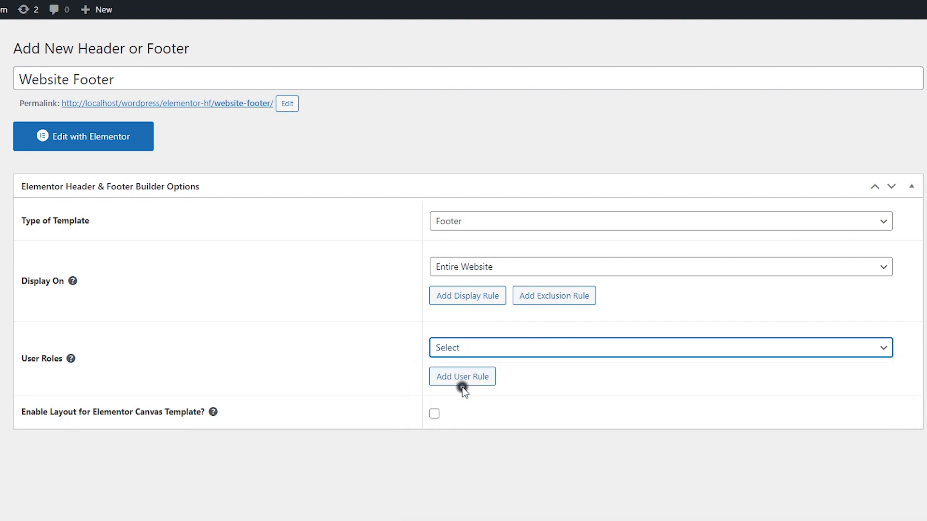
left_click_drag(20, 411, 203, 420)
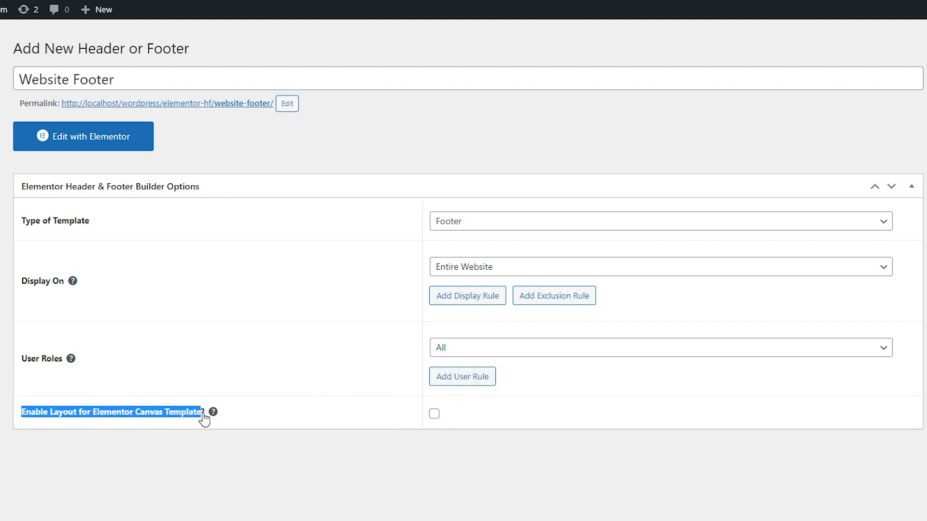
left_click(434, 415)
left_click(434, 415)
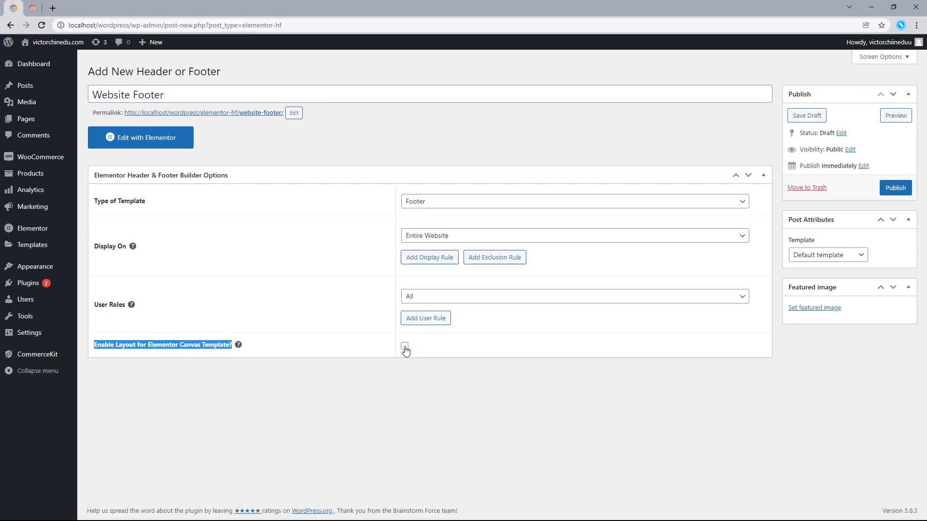
- Publish the Website Footer template and open it for editing with Elementor
left_click(896, 189)
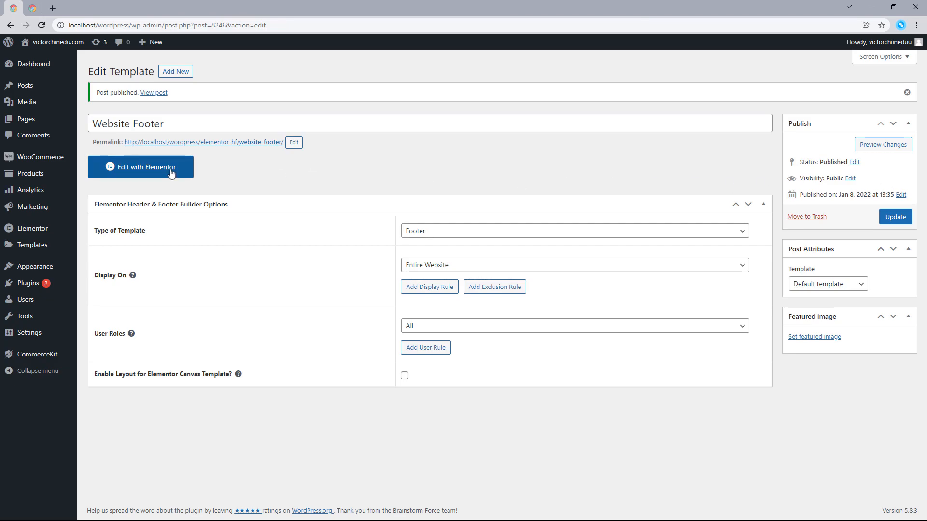
left_click(144, 168)
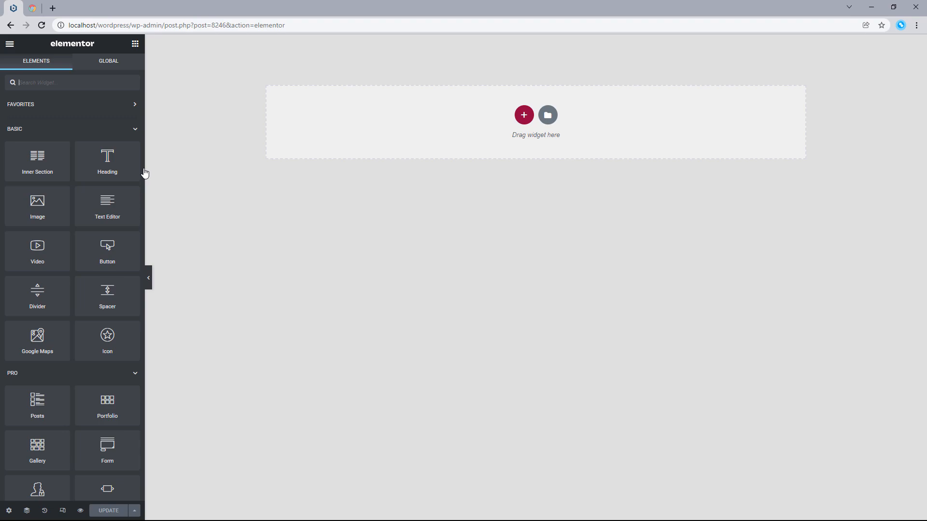
- Compare with the storefront page and set the footer template's body background to the classic color #FFFFFF
left_click(33, 8)
scroll(161, 215, "down", 2)
scroll(161, 215, "down", 4)
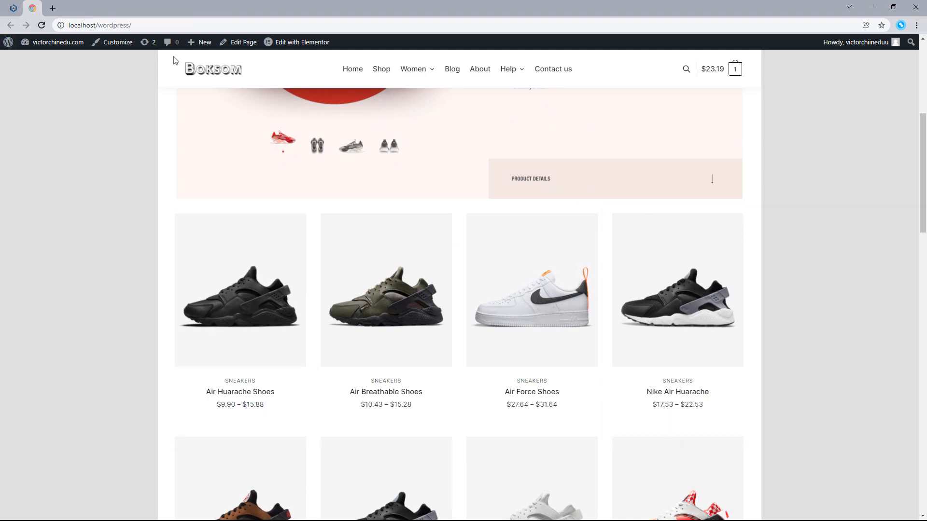
left_click(11, 7)
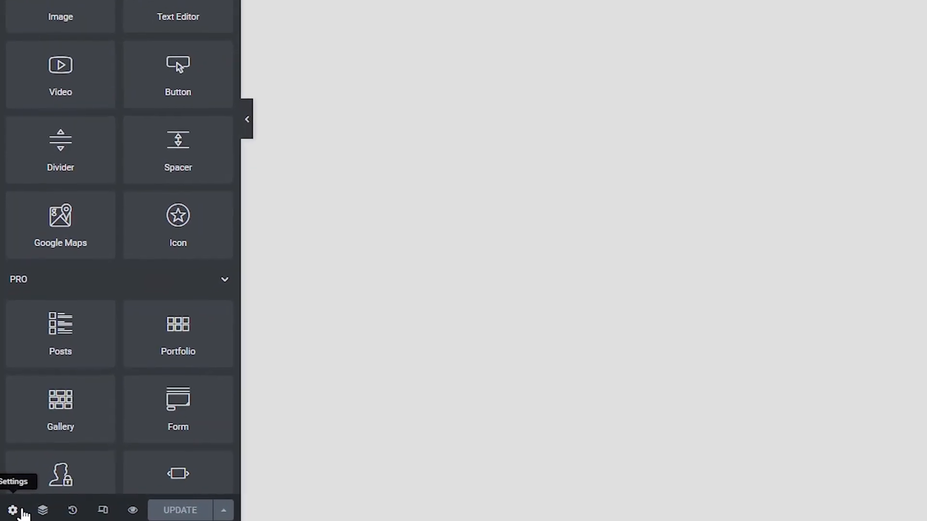
left_click(23, 511)
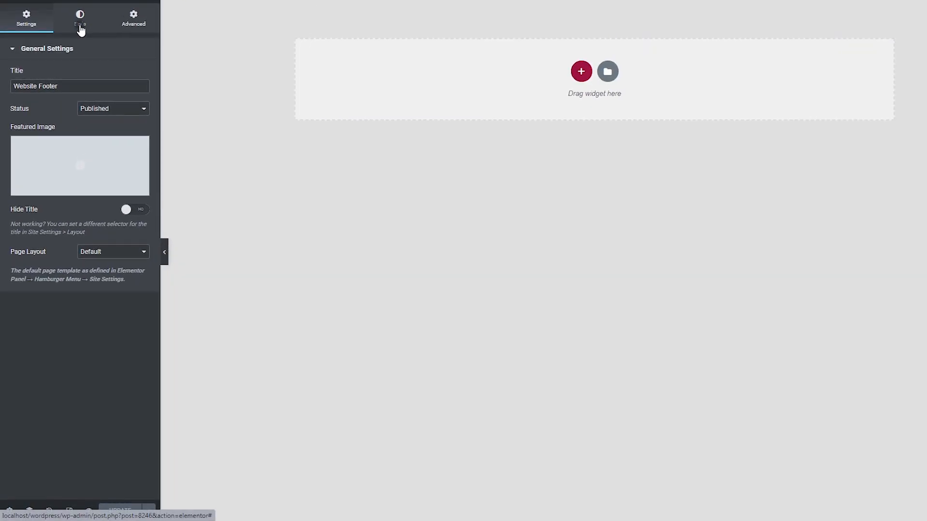
left_click(80, 28)
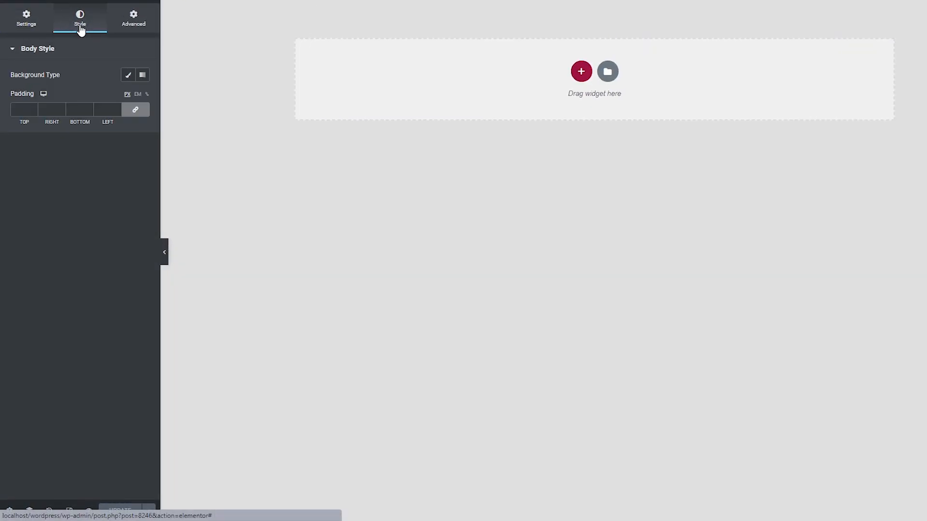
left_click(128, 76)
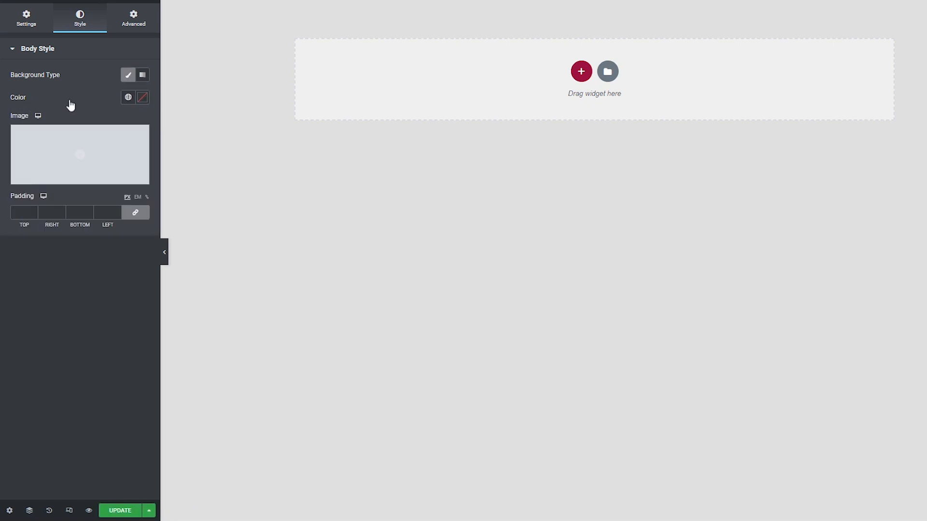
left_click(144, 97)
left_click(73, 173)
left_click_drag(73, 173, 9, 133)
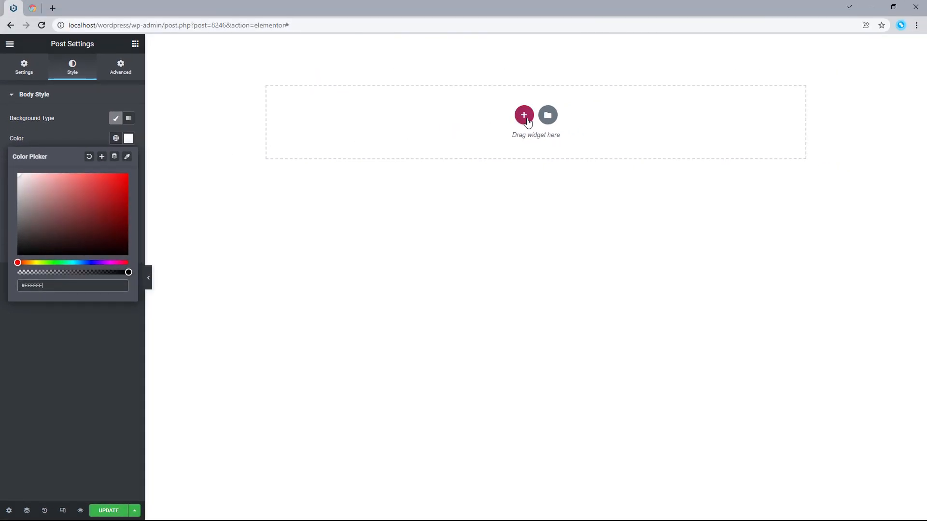
- Add a single-column section to the footer template and give it a classic background color
left_click(526, 120)
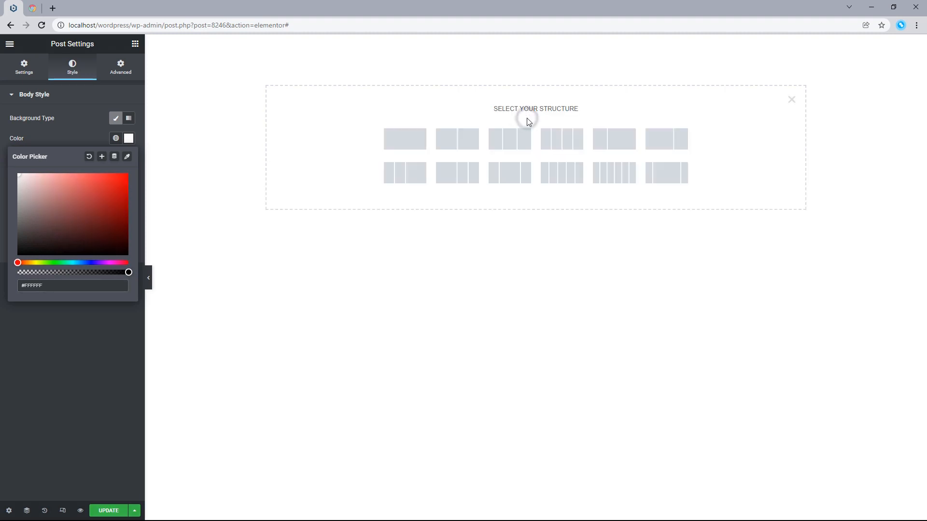
left_click(415, 137)
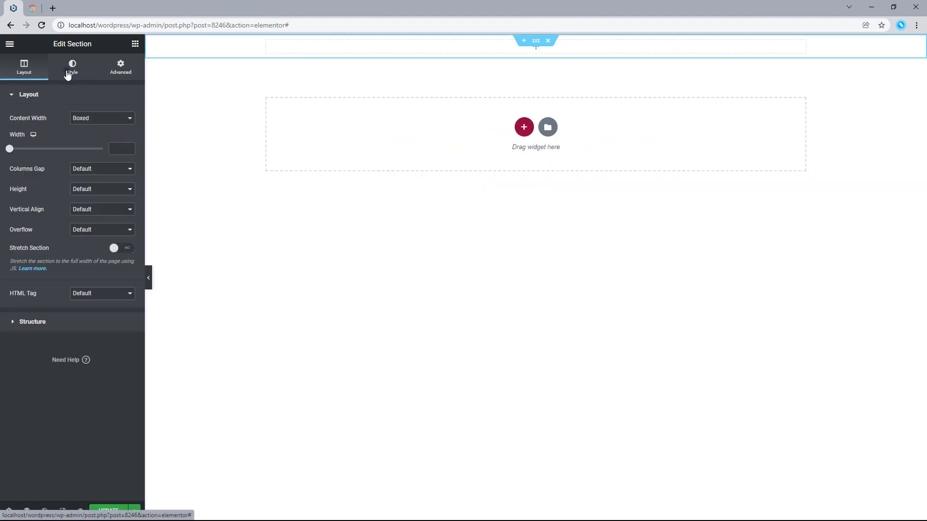
left_click(71, 71)
left_click(89, 139)
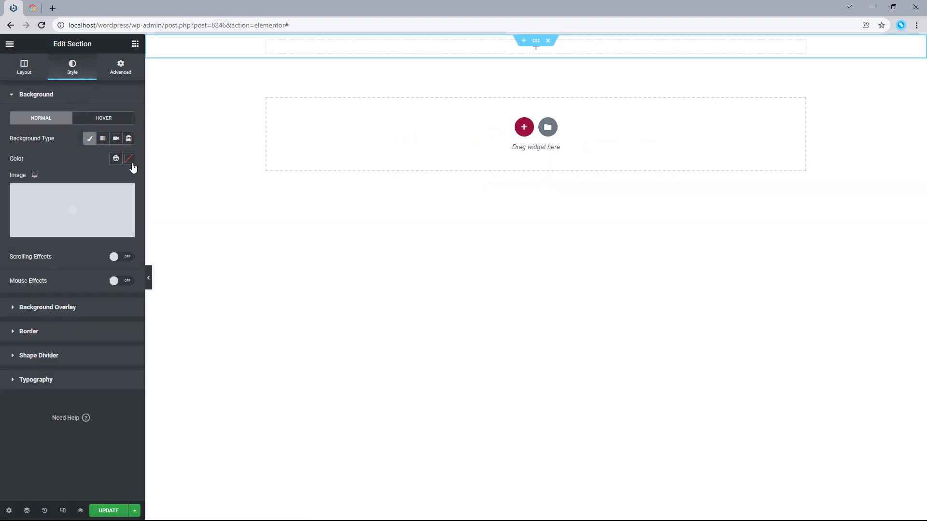
left_click(128, 159)
left_click(1, 174)
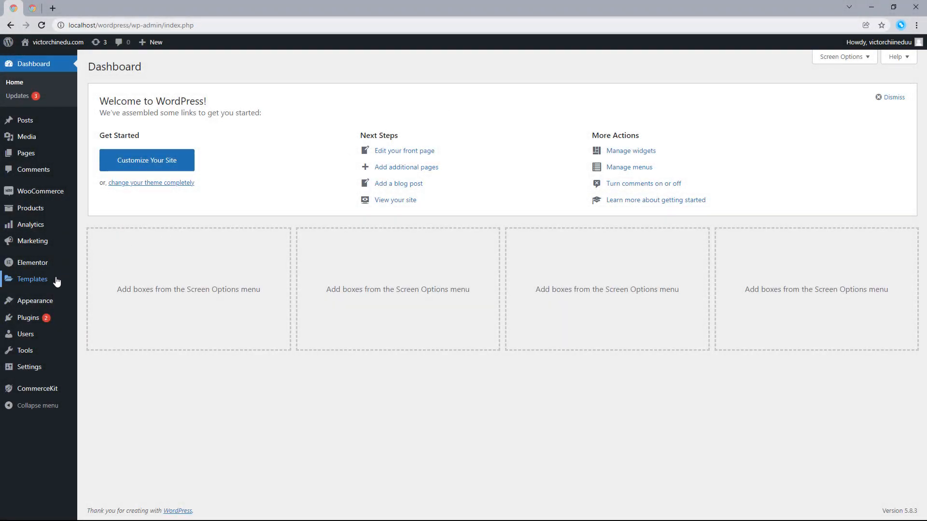
- Create a new Footer part for the site with the Elementor Theme Builder
mouse_move(56, 281)
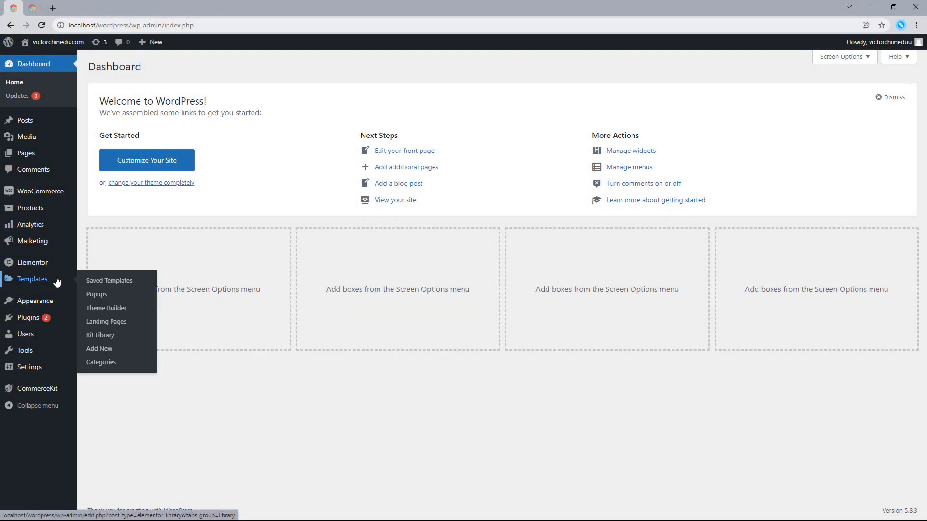
left_click(106, 309)
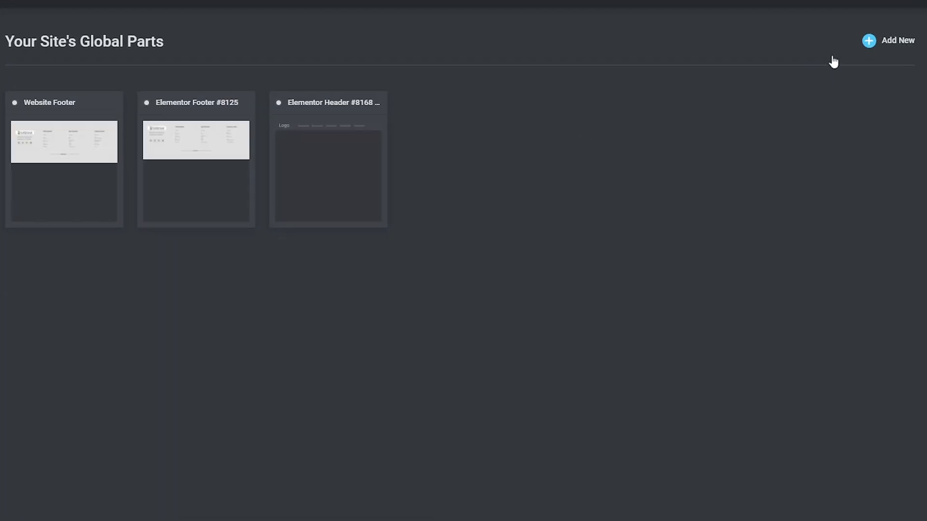
left_click(886, 43)
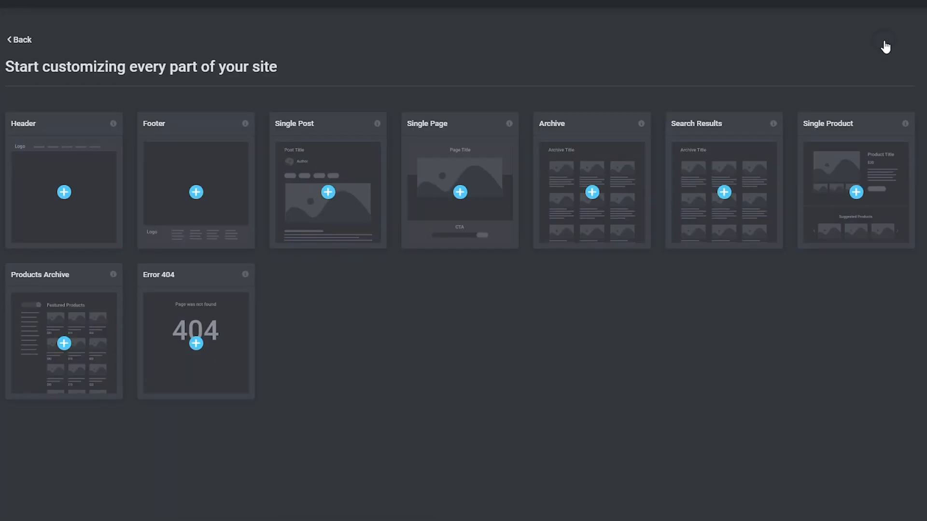
left_click(196, 193)
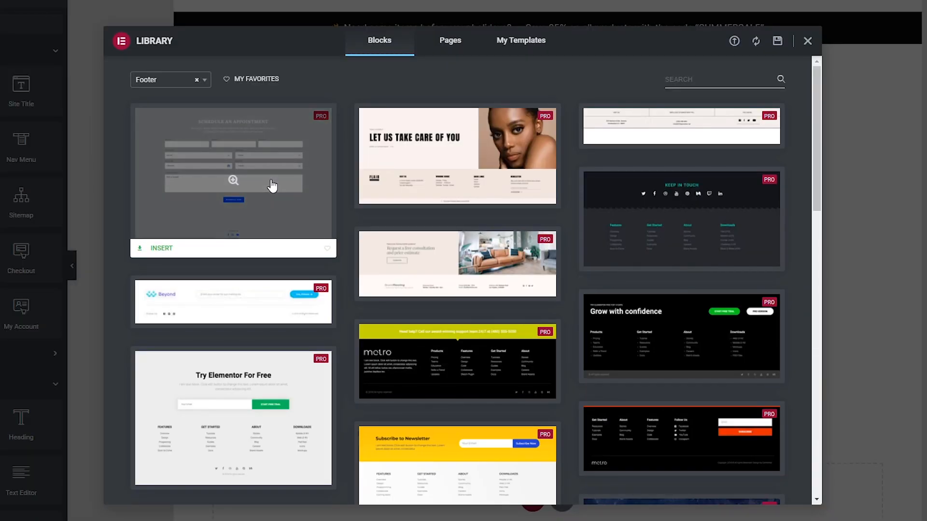
- Browse the ready-made footer blocks in the library and close it without inserting one
left_click_drag(817, 121, 830, 232)
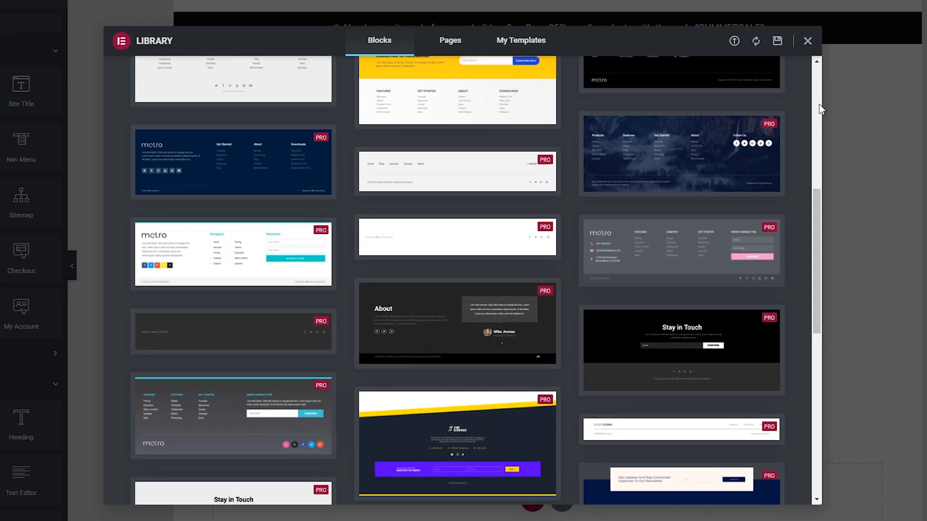
left_click_drag(816, 227, 814, 105)
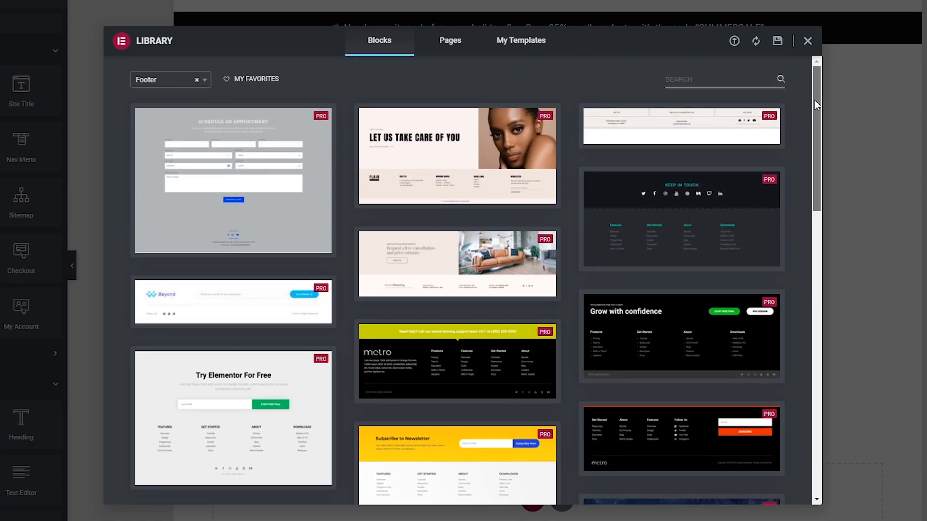
left_click(807, 41)
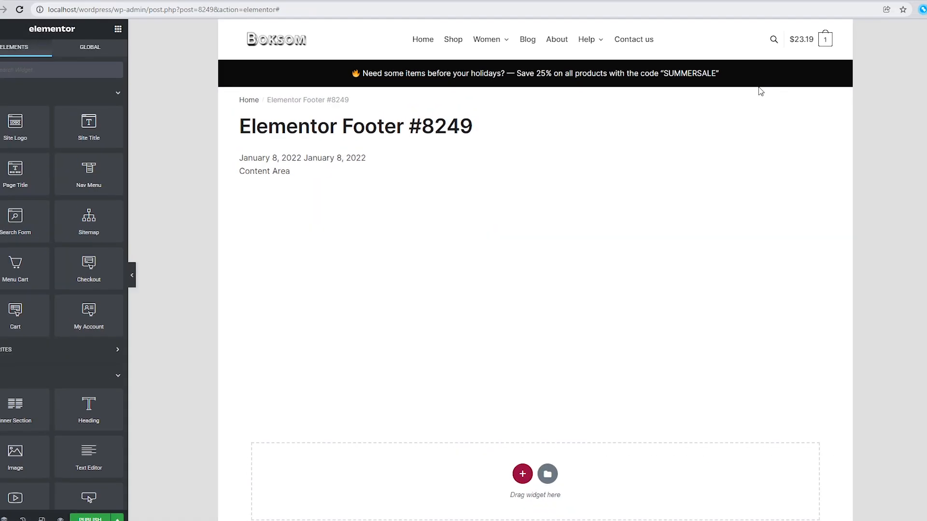
left_click_drag(473, 95, 293, 100)
left_click_drag(327, 145, 250, 147)
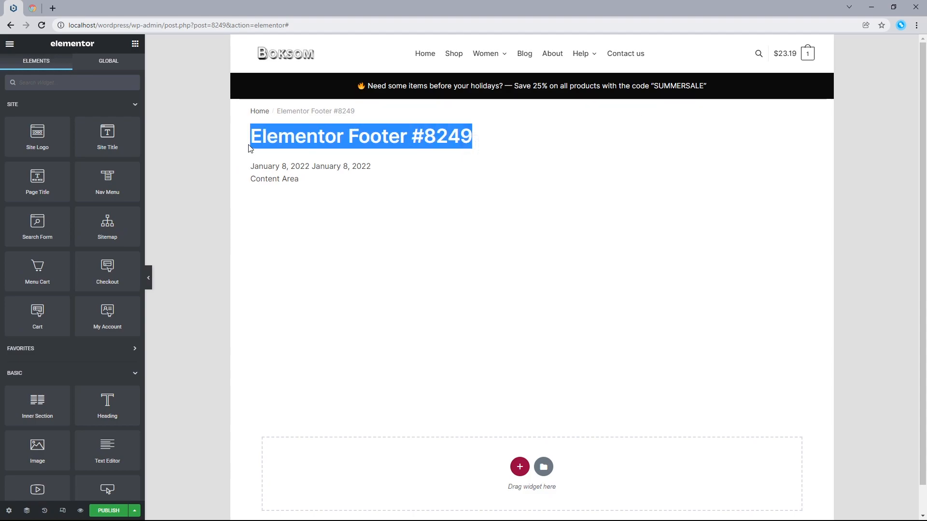
- Change the footer template's title to "Website Footer" in its general settings
left_click(250, 146)
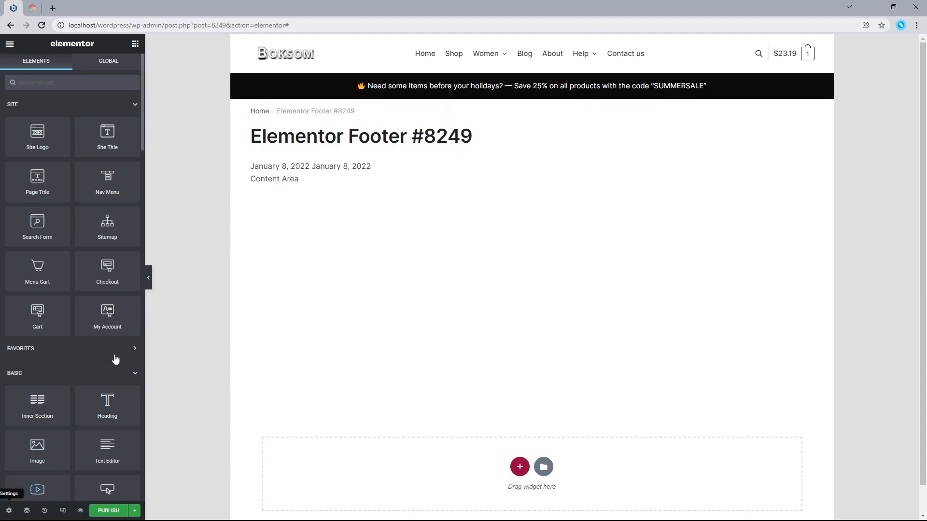
left_click(9, 511)
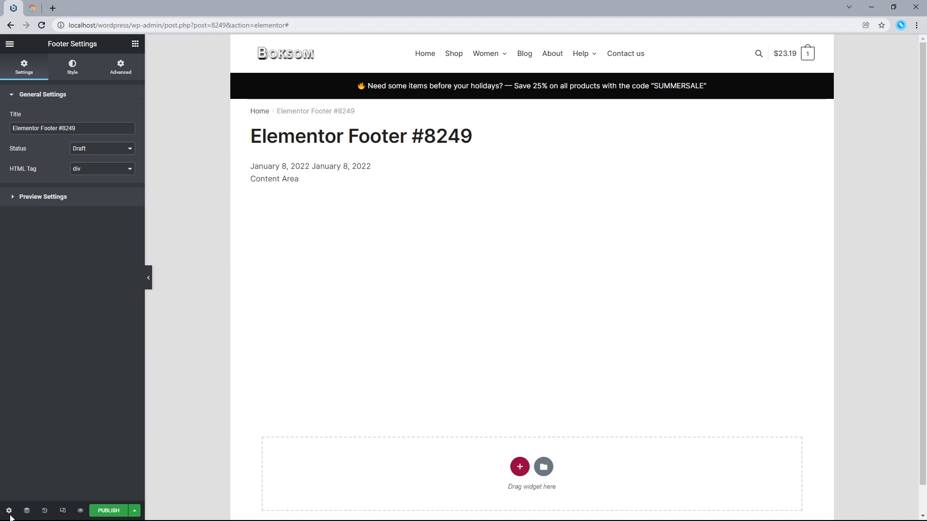
left_click_drag(91, 127, 12, 128)
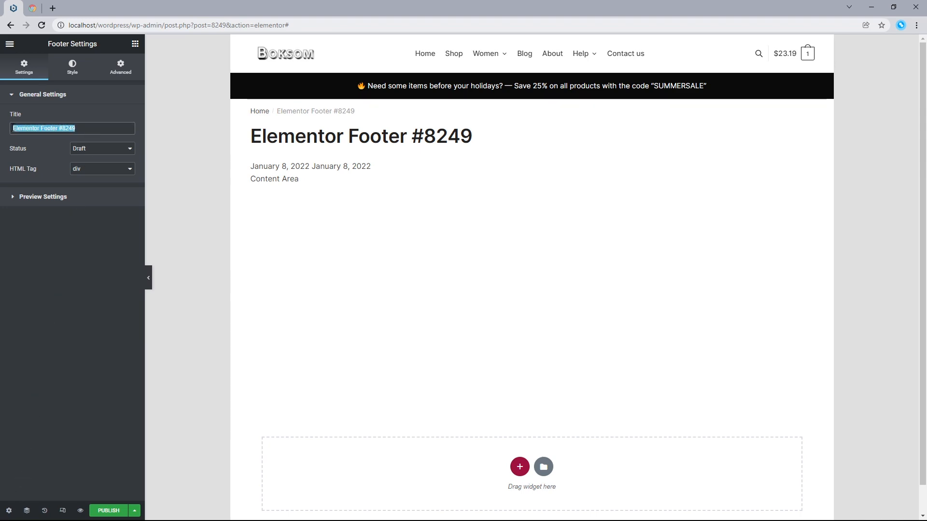
type("Website Footer")
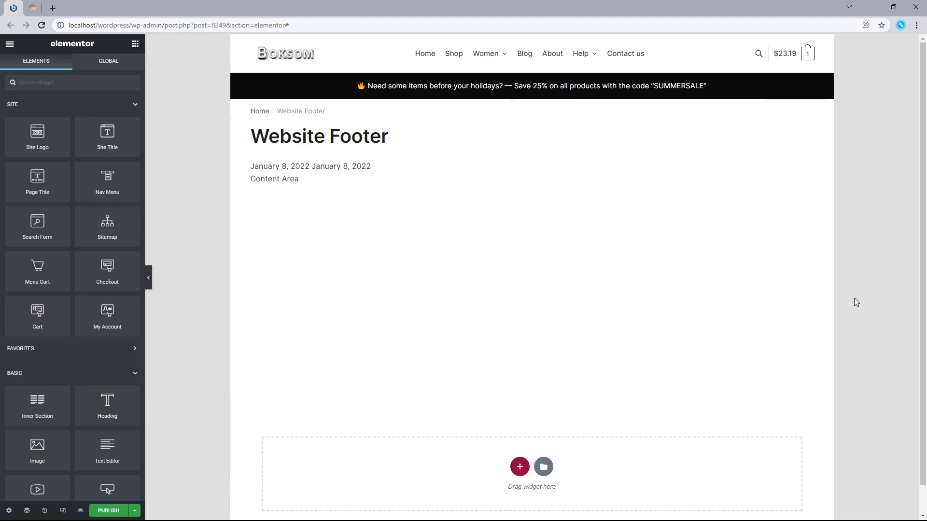
- Check the storefront's existing footer, and add a single-column section to the template with a boxed content width of 1200
left_click(27, 5)
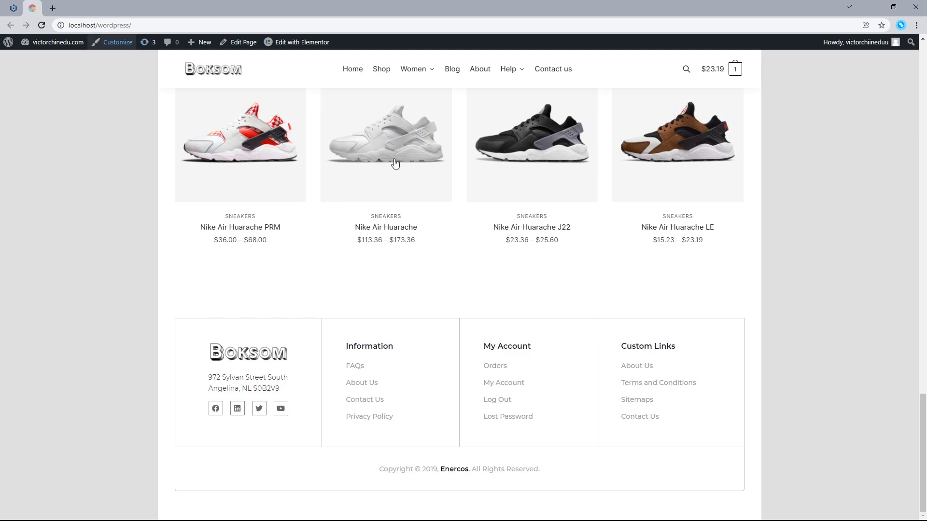
left_click(6, 5)
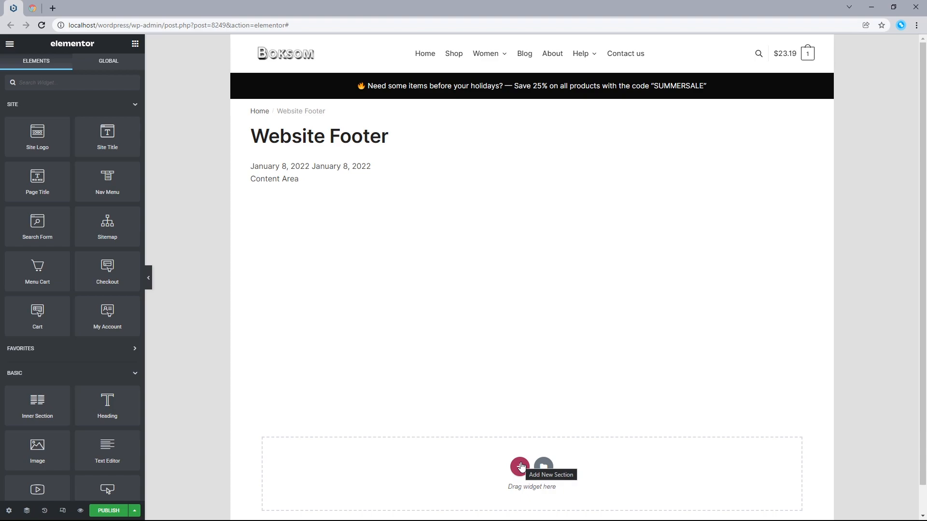
left_click(521, 466)
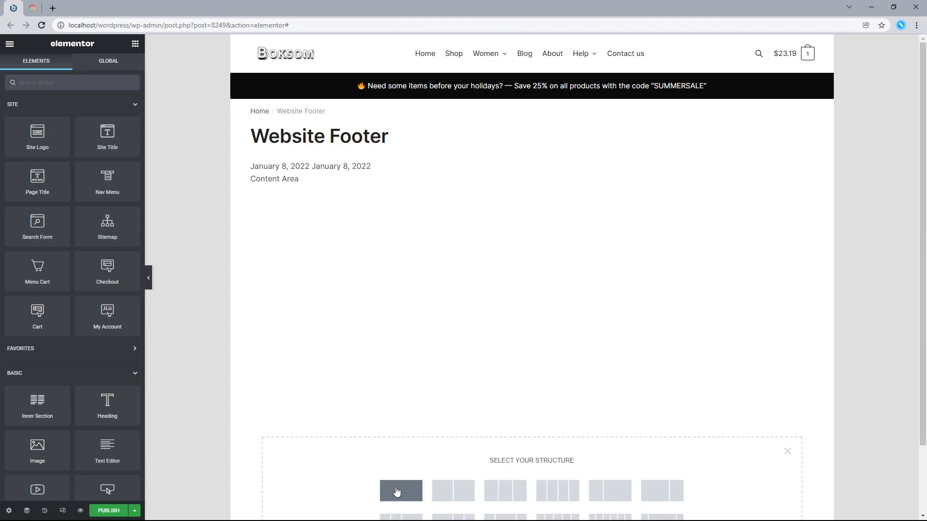
scroll(362, 441, "down", 1)
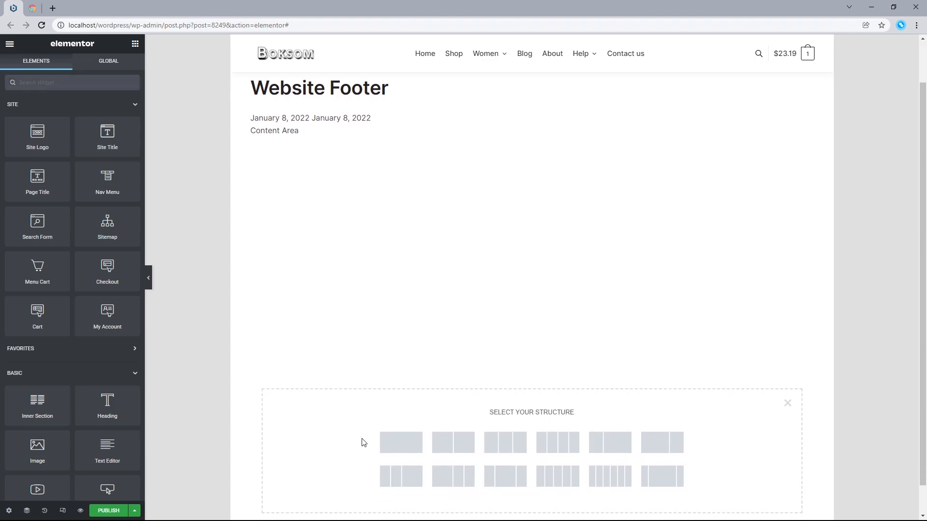
left_click(400, 446)
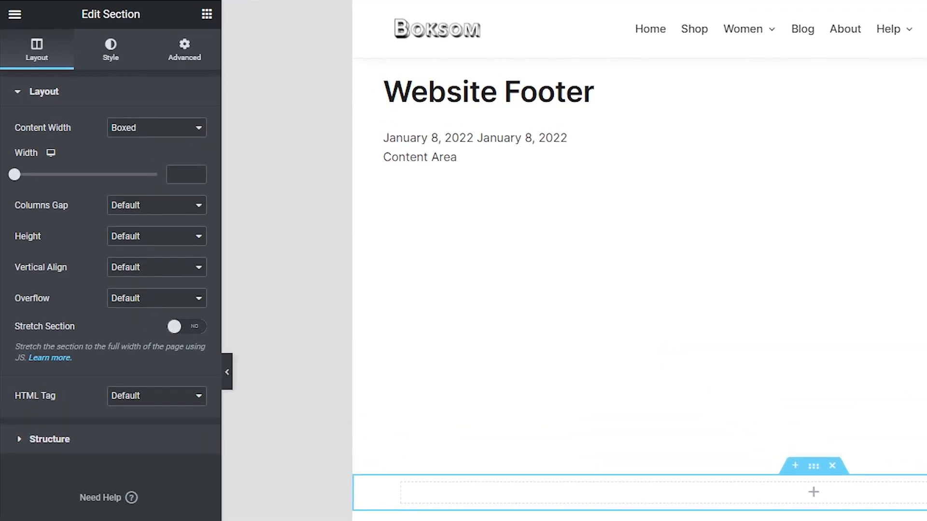
left_click(170, 178)
type("1200")
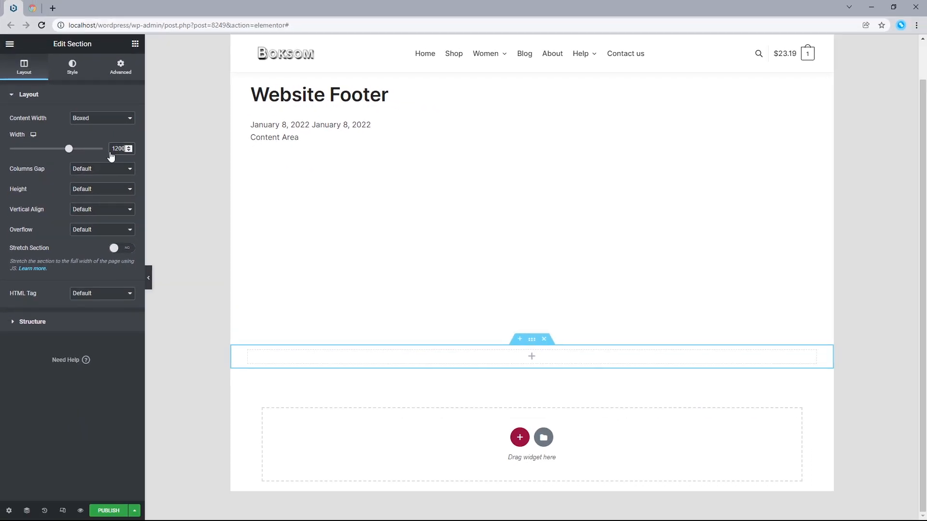
- Examine the storefront page's content width and footer layout as a reference for the new section
left_click(32, 8)
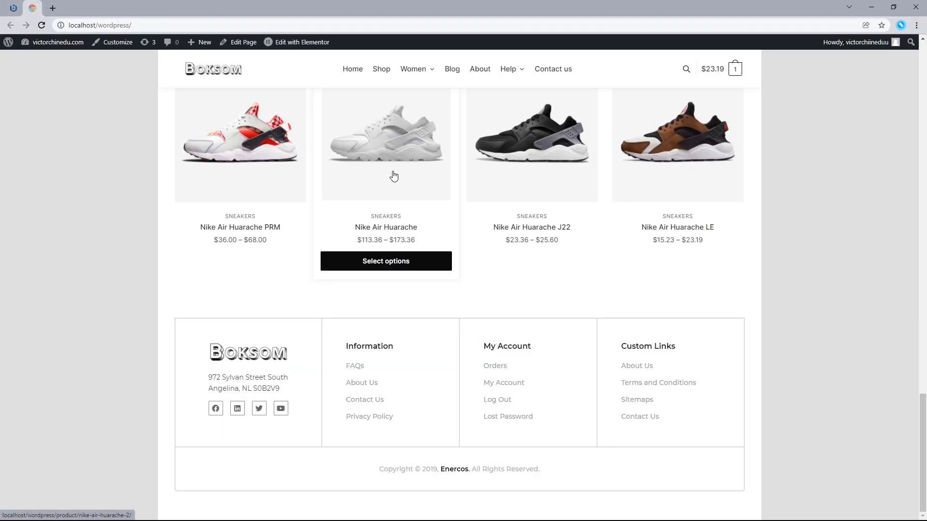
scroll(394, 176, "up", 4)
scroll(336, 166, "down", 3)
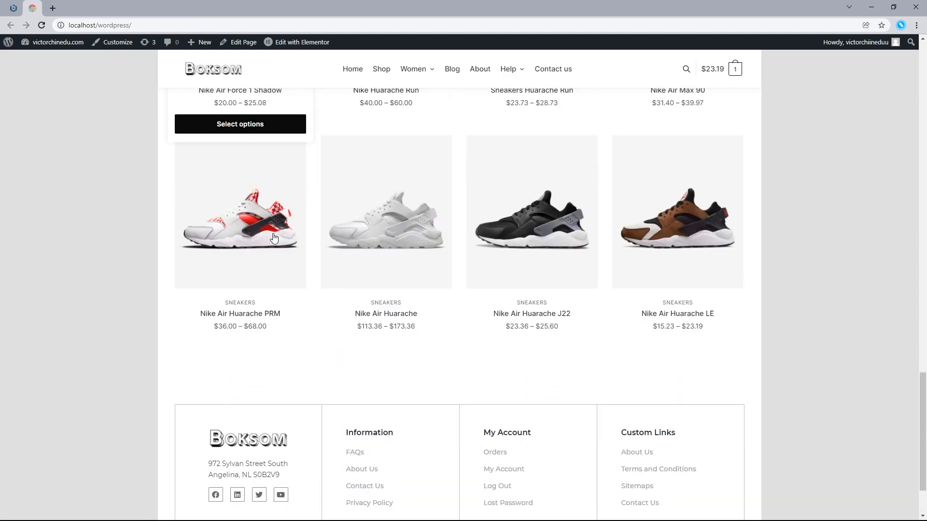
scroll(275, 239, "up", 3)
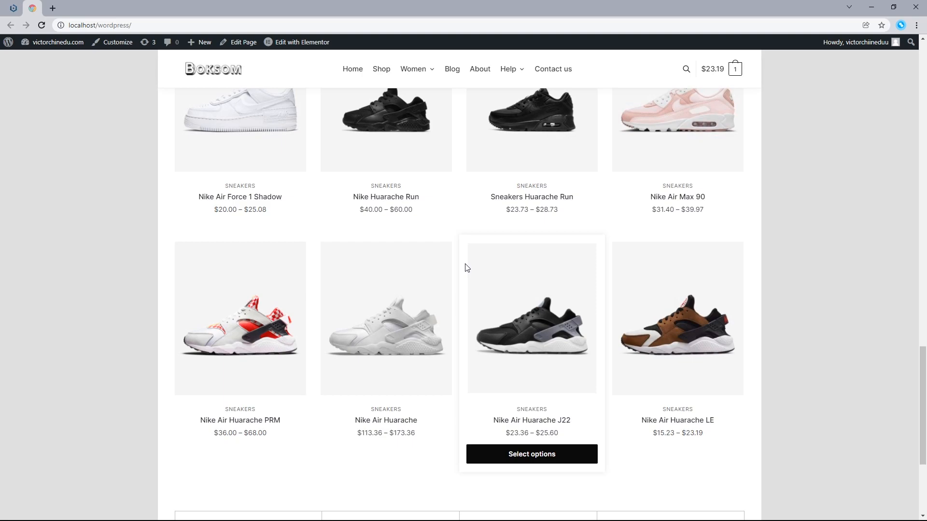
scroll(467, 268, "down", 4)
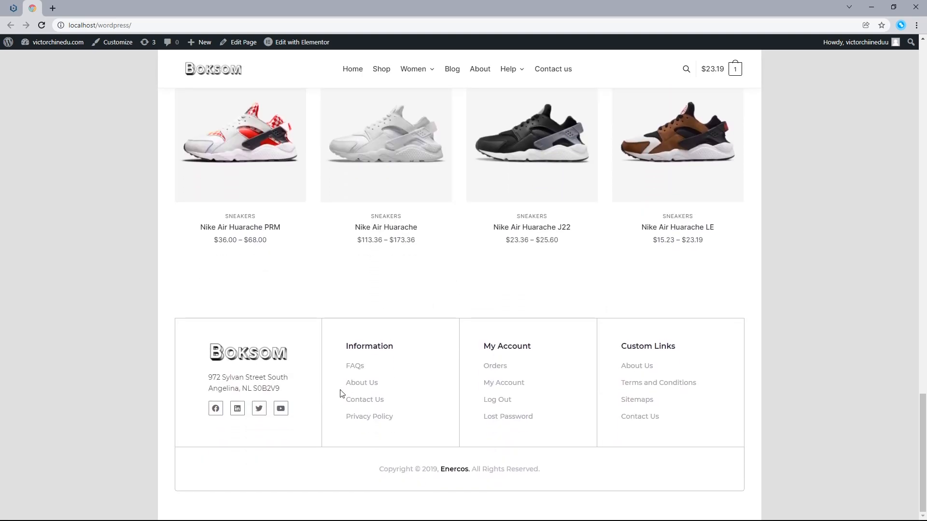
left_click(15, 6)
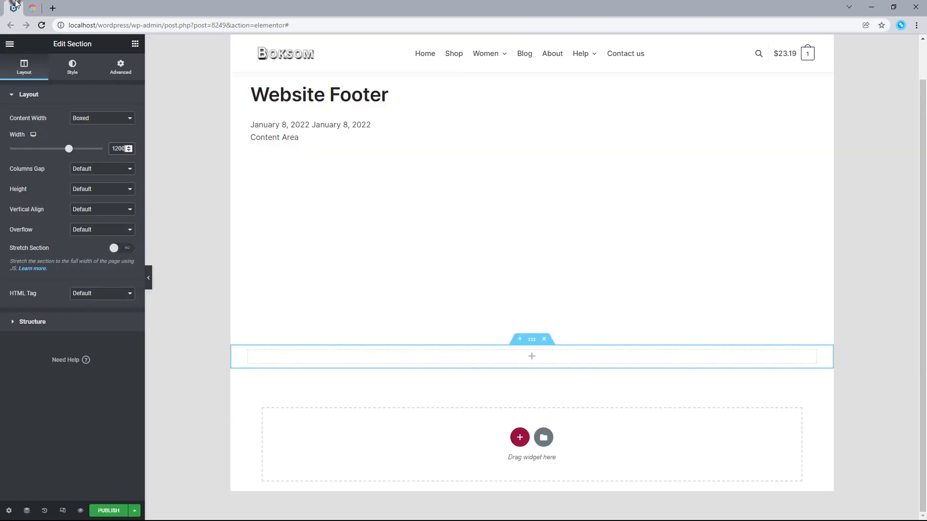
- Insert a two-column Inner Section widget into the new footer section
left_click(134, 44)
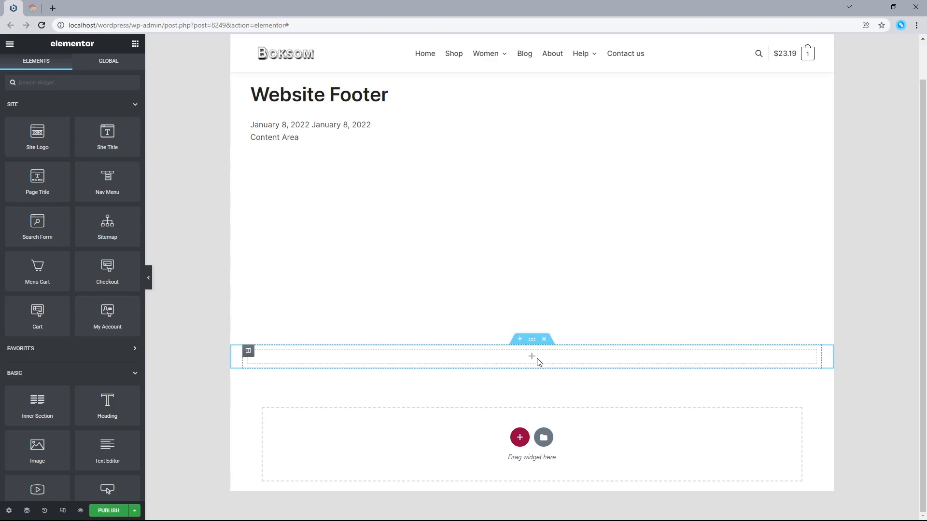
left_click(539, 363)
left_click(135, 44)
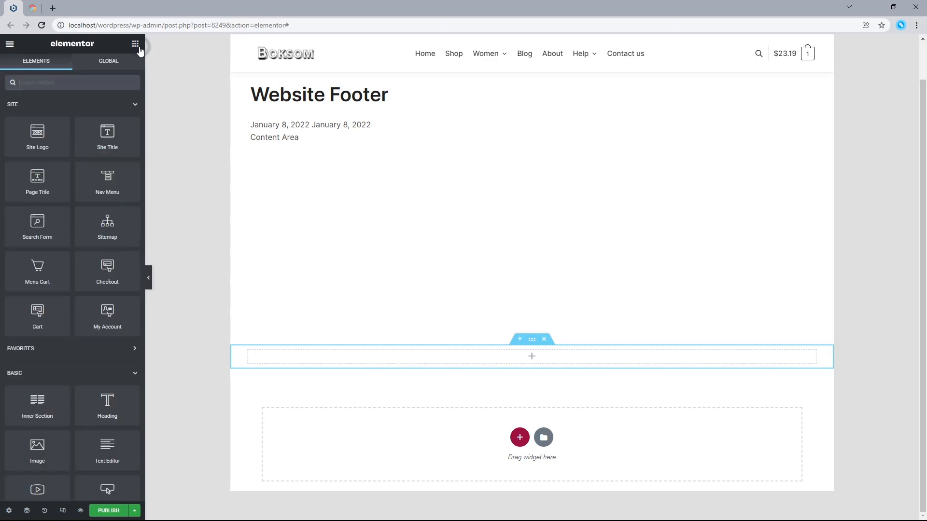
left_click_drag(23, 418, 466, 364)
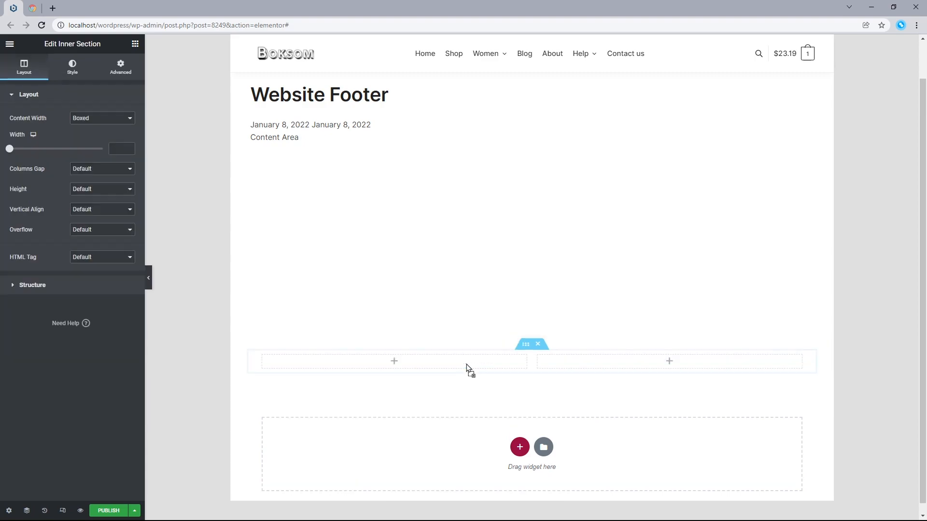
- Duplicate the inner section and delete one column of the copy so the lower row has a single column
right_click(522, 344)
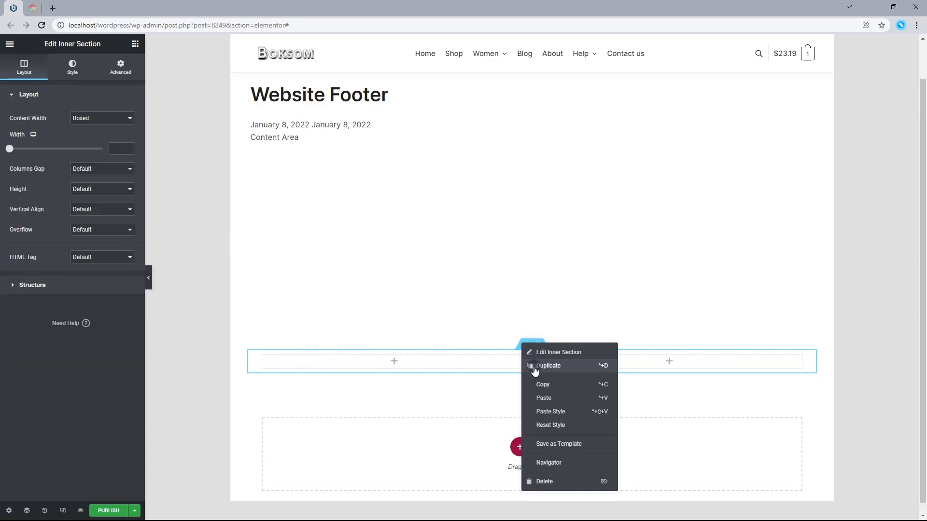
left_click(533, 365)
right_click(538, 380)
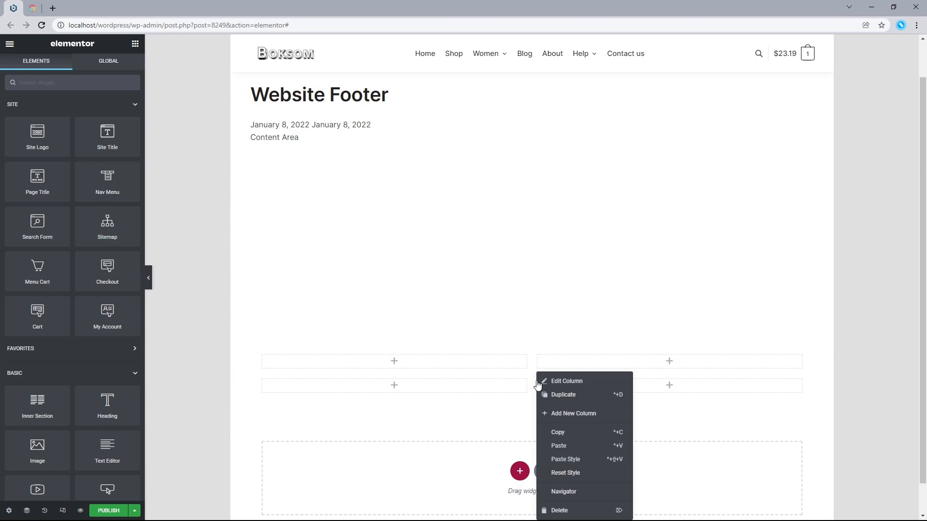
left_click(560, 510)
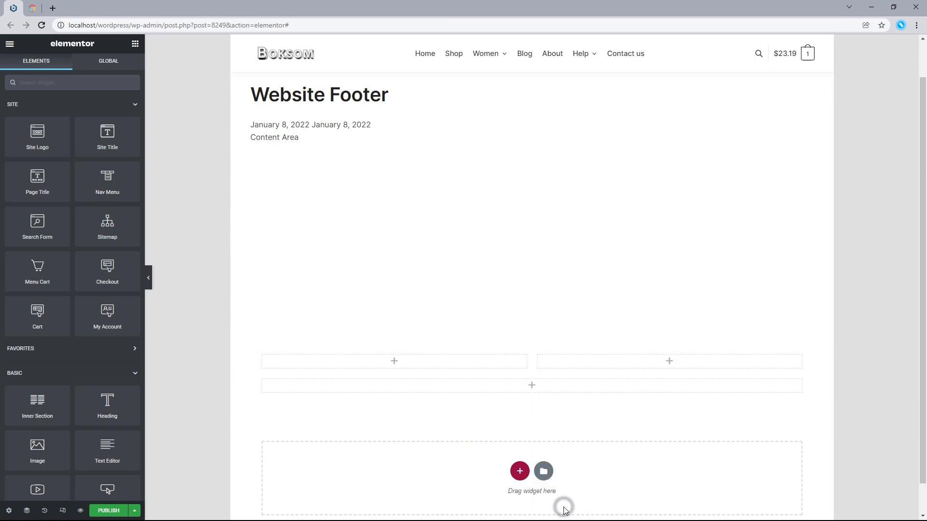
- Check the storefront footer's copyright row and add a Text Editor widget to the lower single-column inner section
left_click(29, 7)
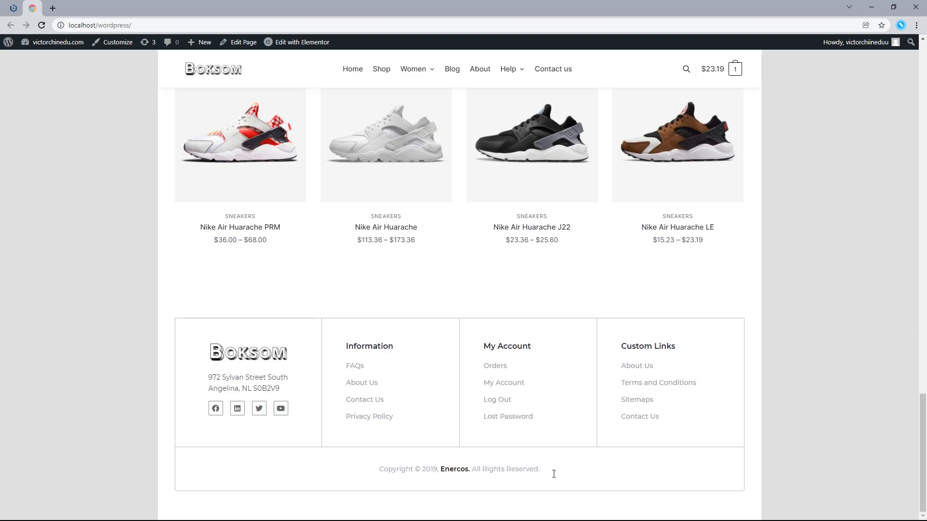
left_click(13, 7)
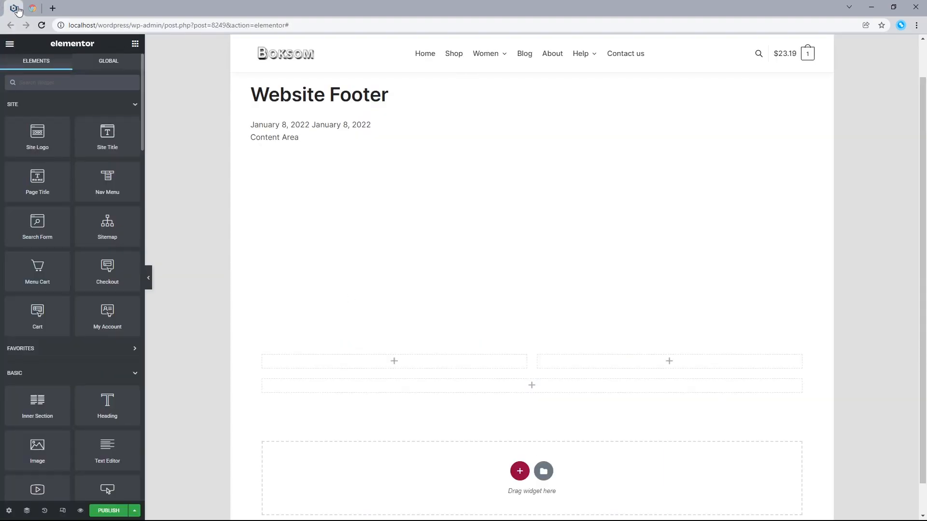
left_click_drag(107, 447, 491, 379)
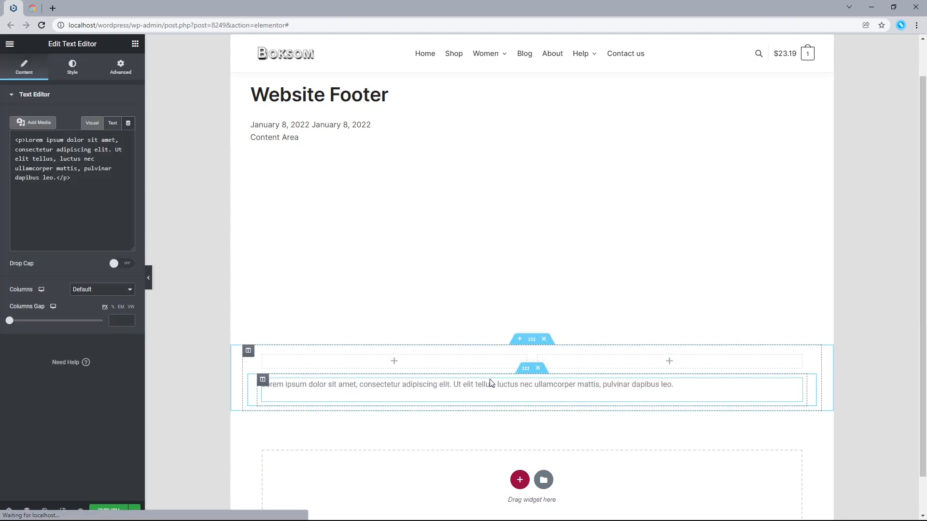
- Replace the placeholder text with "Copyright © 2019, Enercos. All Rights Reserved." copied from the storefront footer, pasted as plain text
left_click(39, 6)
left_click_drag(547, 469, 359, 469)
right_click(401, 466)
left_click(426, 407)
left_click(11, 8)
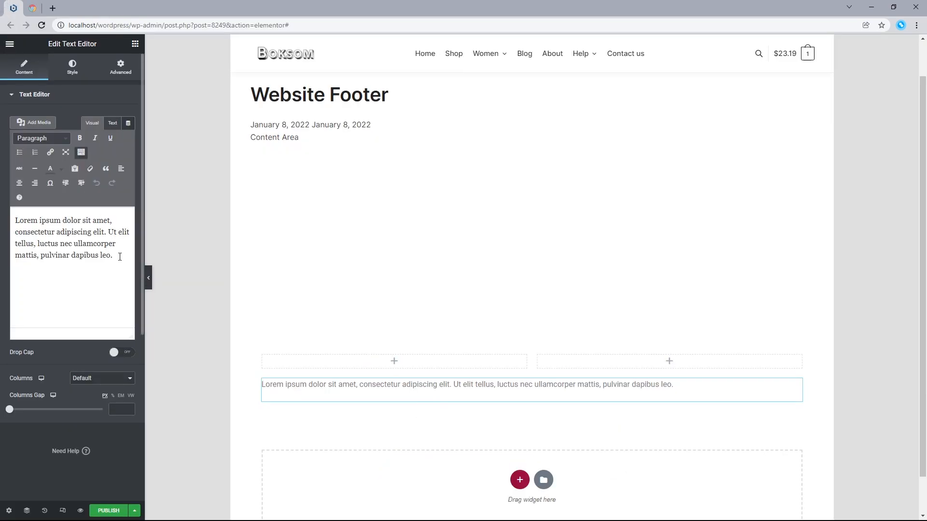
left_click_drag(118, 256, 15, 220)
right_click(56, 236)
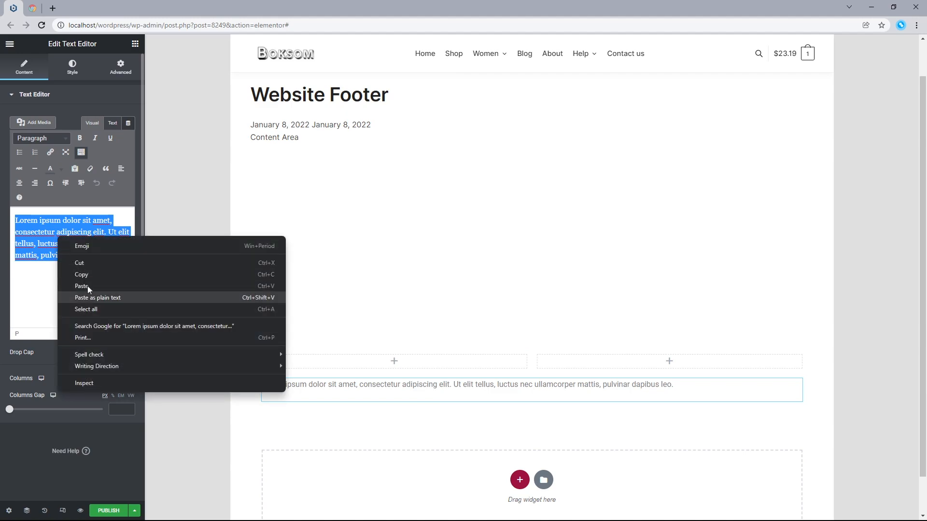
left_click(92, 294)
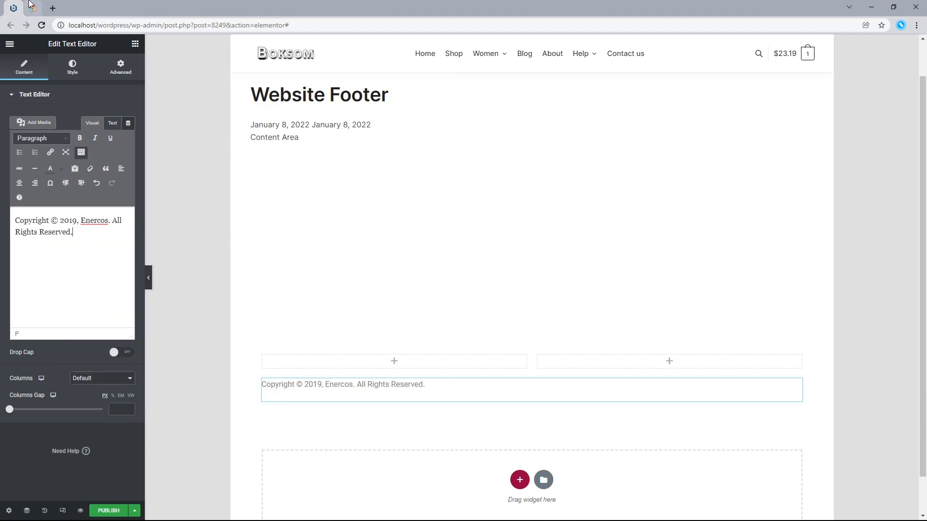
- Color the word "Enercos." black in the copyright text to match the storefront footer
left_click(32, 7)
left_click(122, 302)
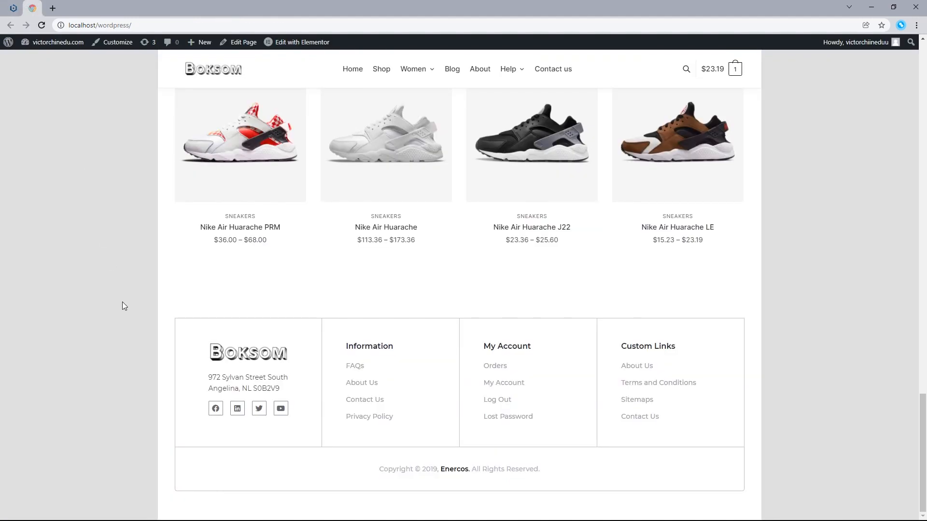
double_click(443, 471)
left_click(13, 8)
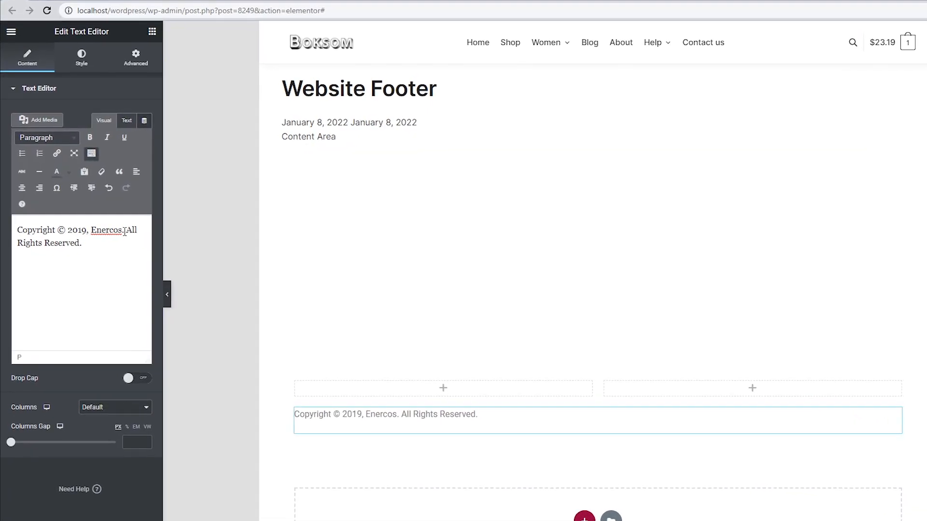
double_click(125, 232)
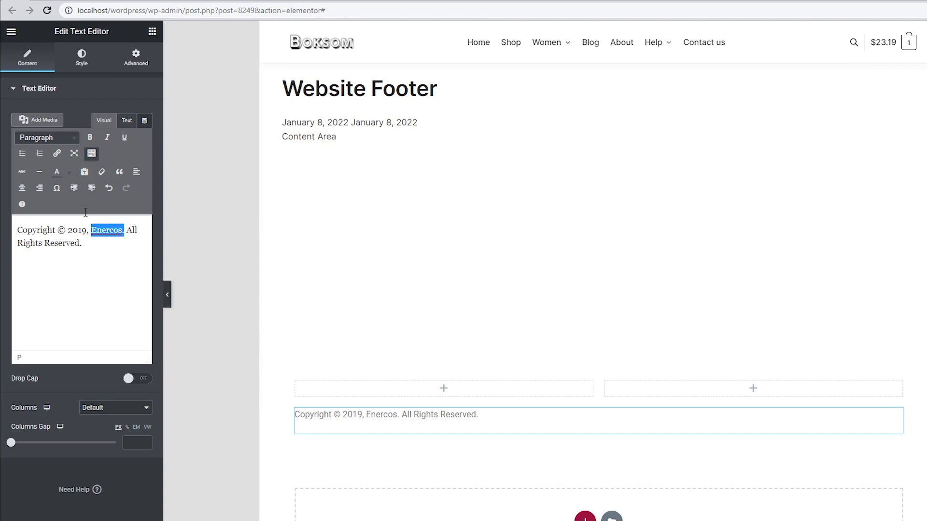
left_click(69, 173)
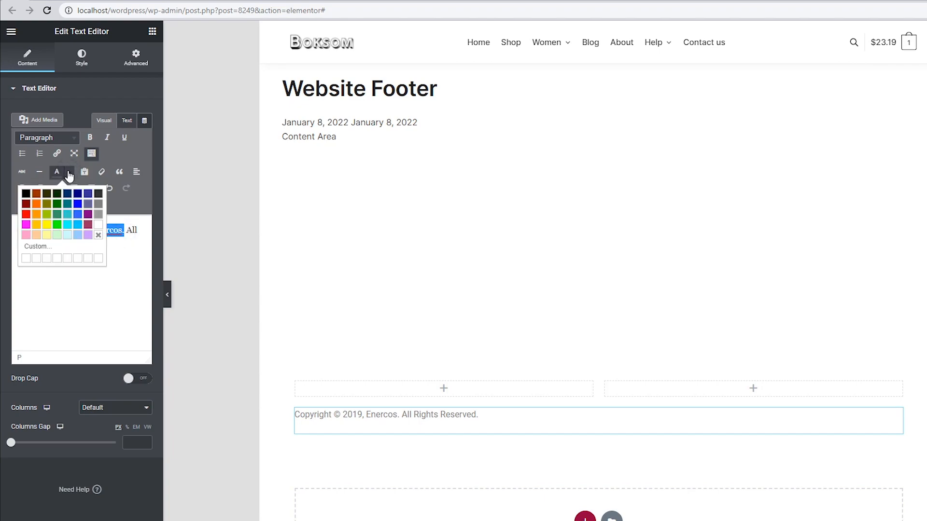
left_click(26, 194)
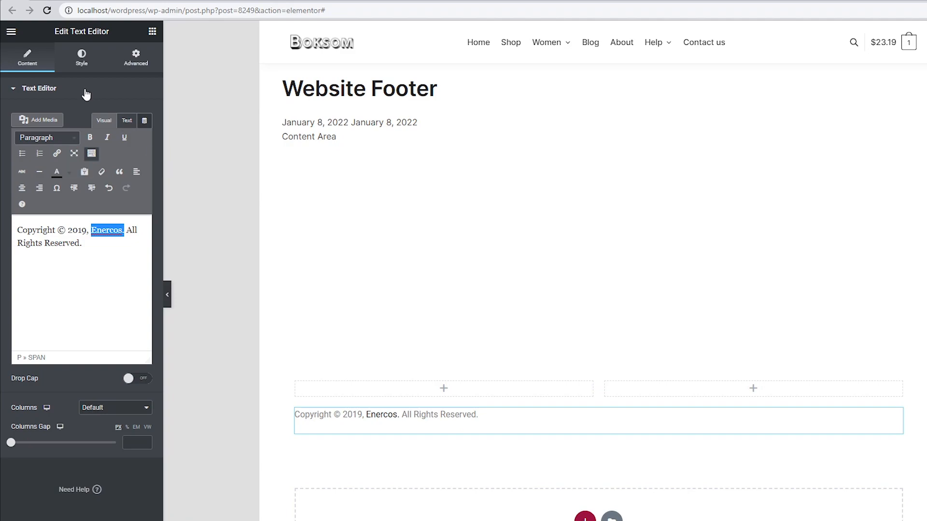
- Center the copyright text and set its text color to #AFB0B8
left_click(82, 59)
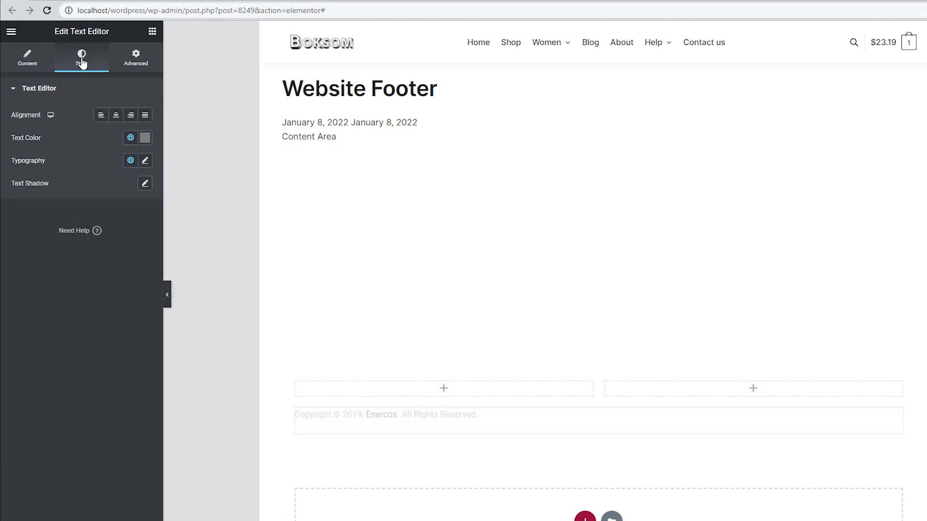
left_click(116, 118)
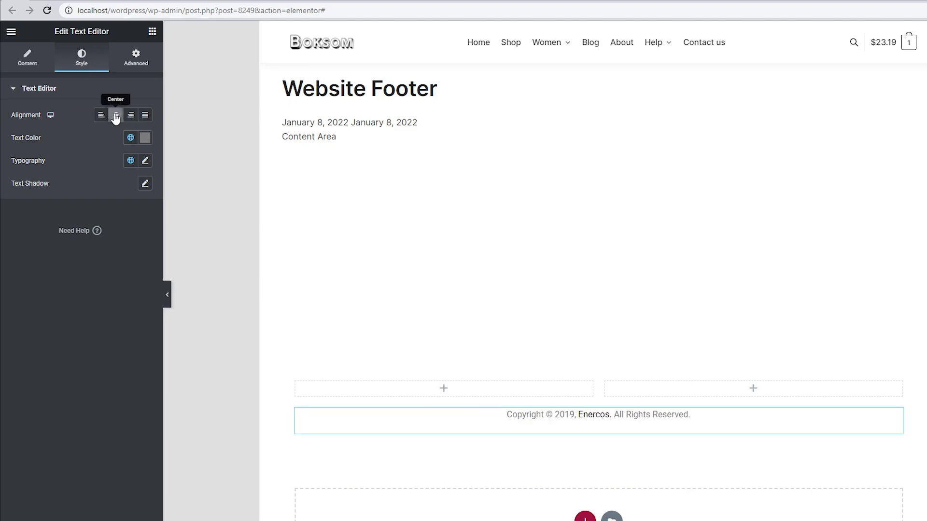
left_click(145, 139)
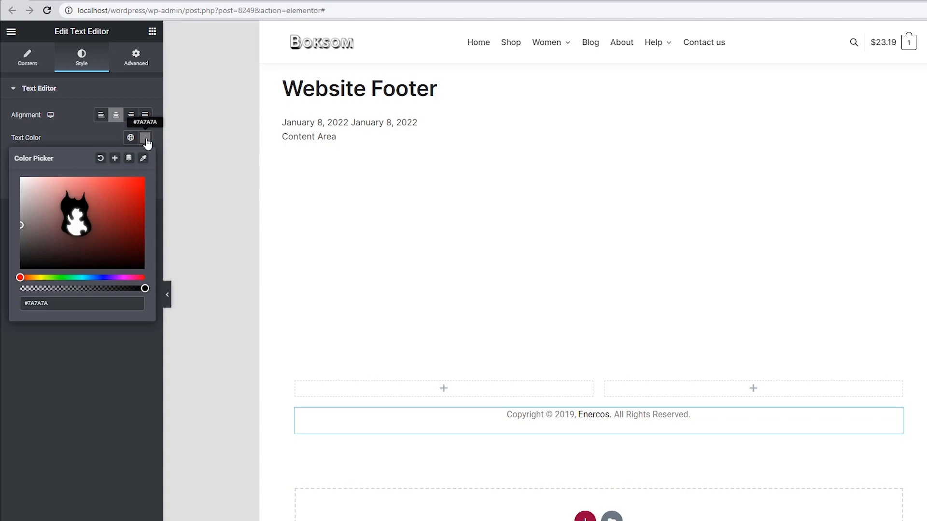
triple_click(23, 303)
type("#AFB0B8")
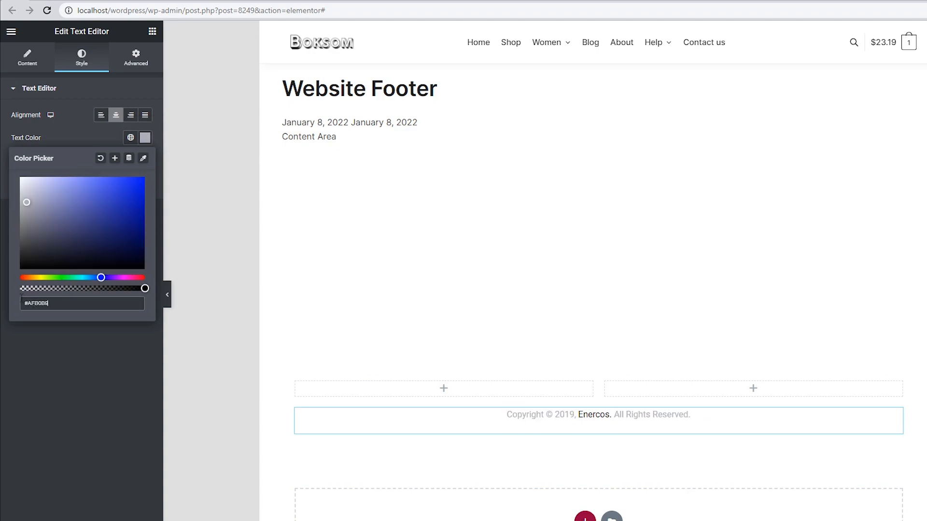
left_click(1, 173)
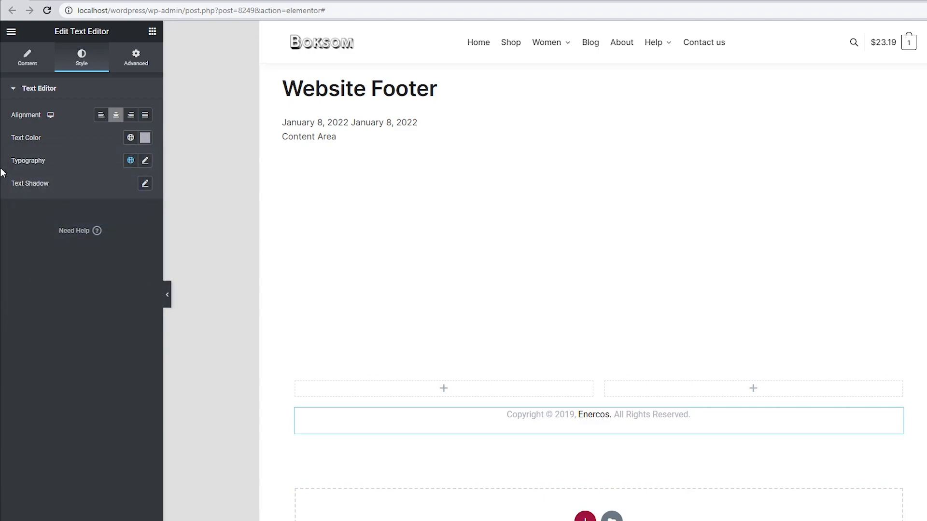
- Set the copyright text's typography to Montserrat, size 14 px, weight 500 and line height 30 px
left_click(146, 161)
left_click(92, 212)
left_click(92, 212)
type("Monts")
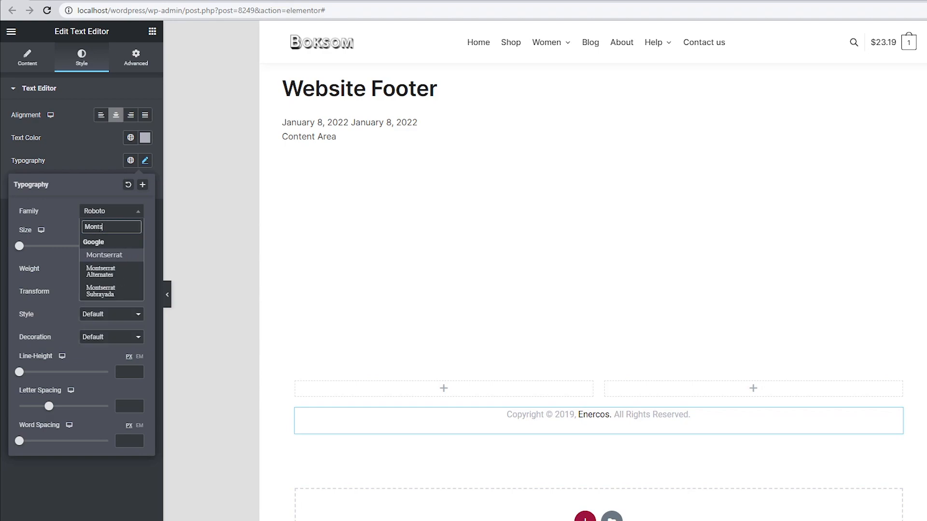
left_click(104, 255)
left_click(125, 246)
type("14")
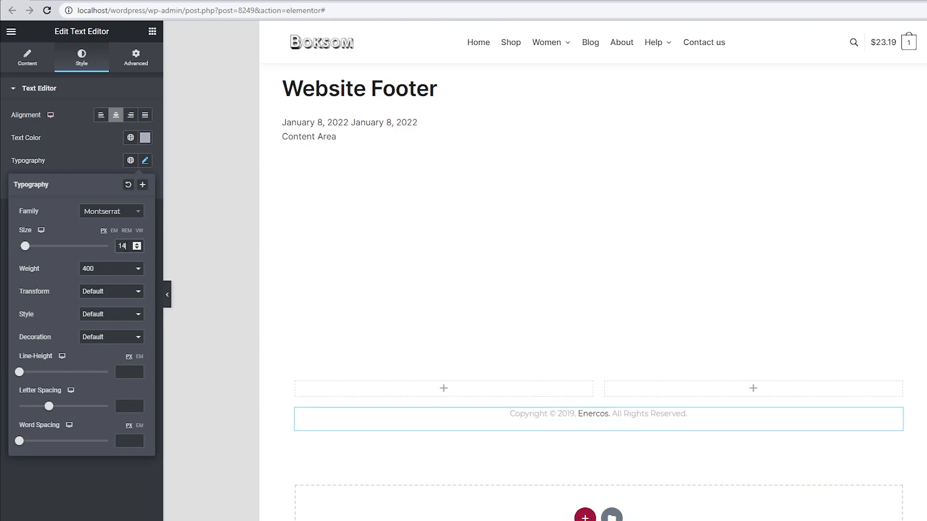
left_click(112, 269)
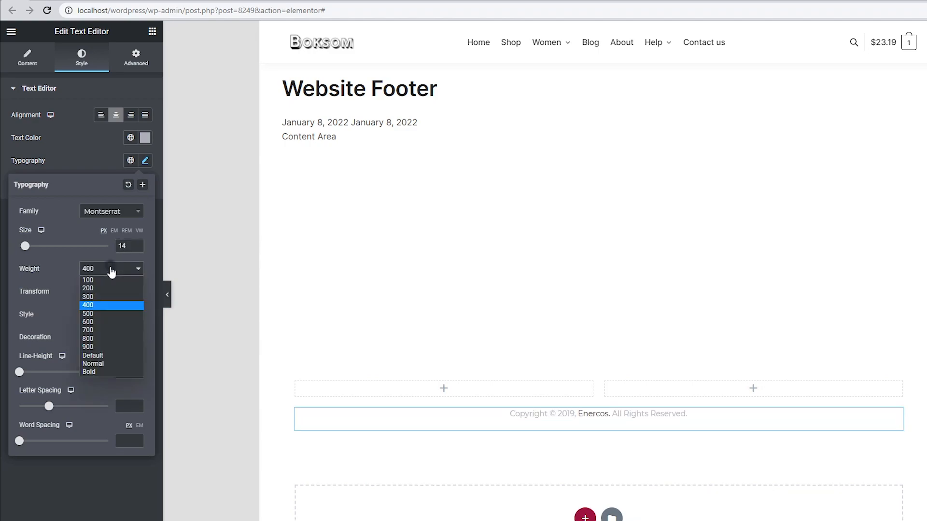
left_click(101, 314)
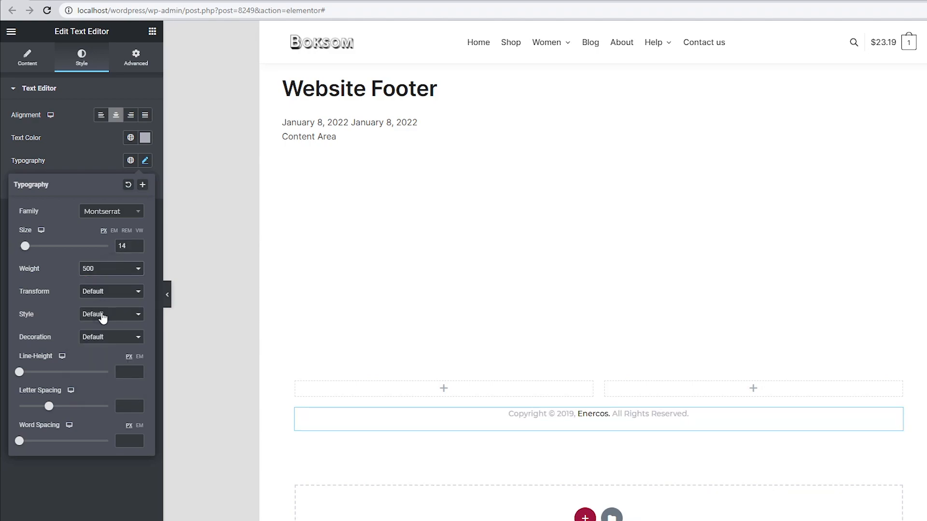
left_click(127, 375)
type("30")
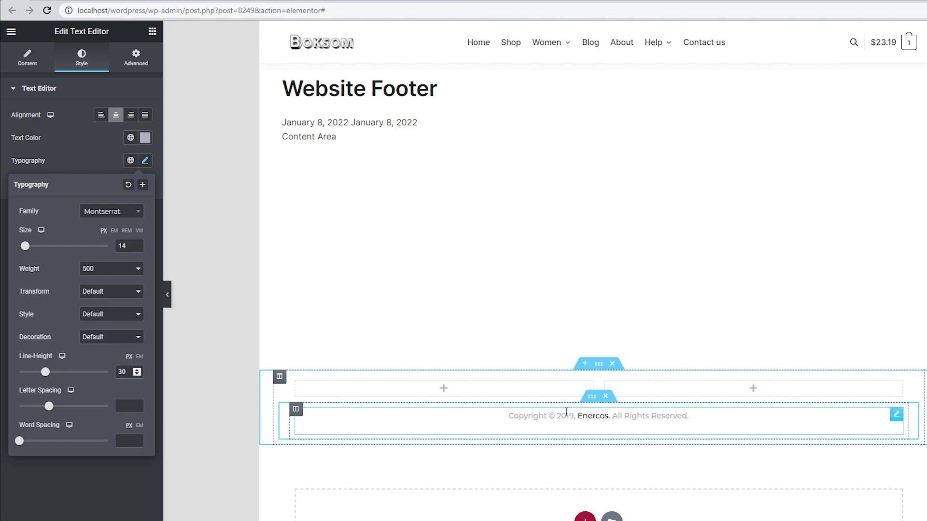
- Give the copyright text a top padding of 20 px only and compare it with the storefront footer's copyright row
left_click(135, 61)
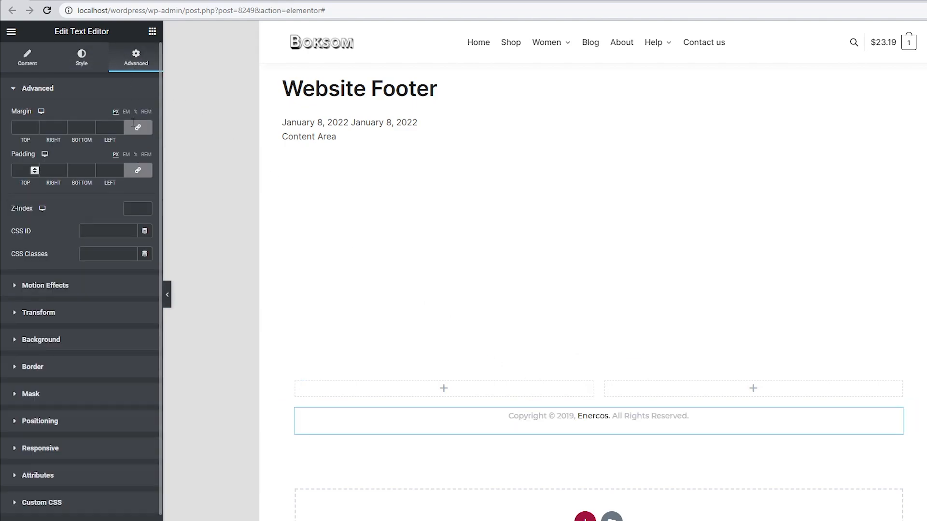
left_click(132, 173)
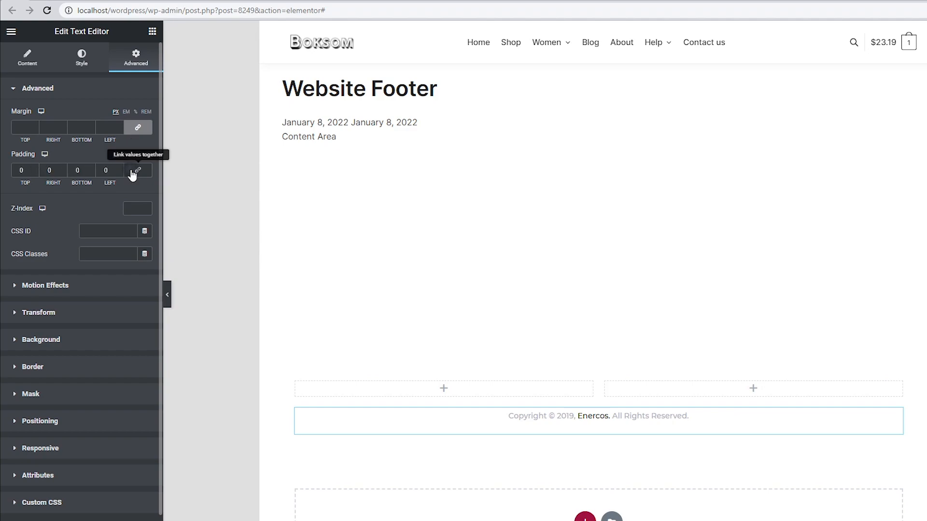
double_click(20, 170)
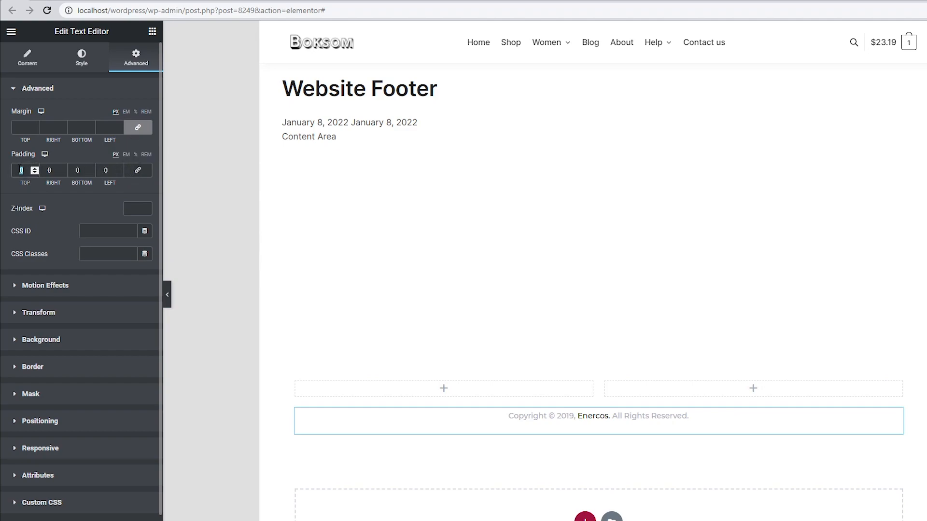
type("2")
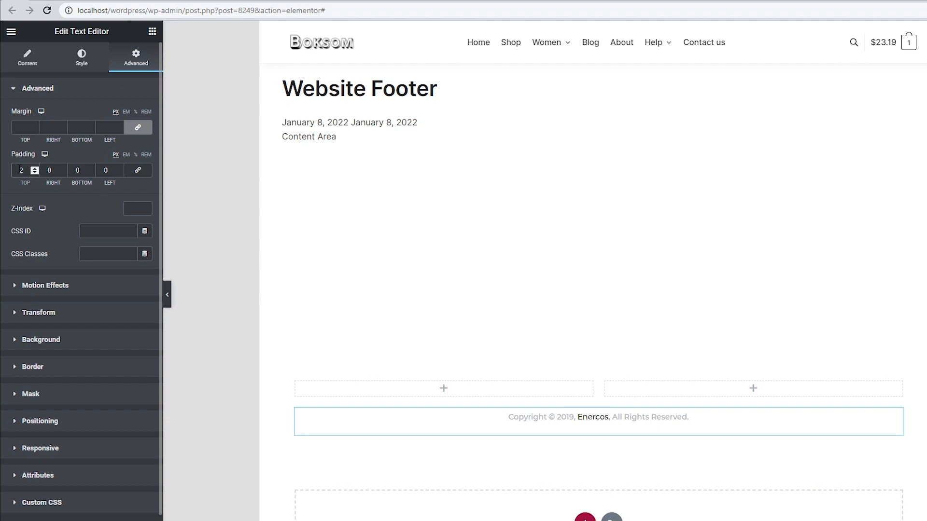
type("0")
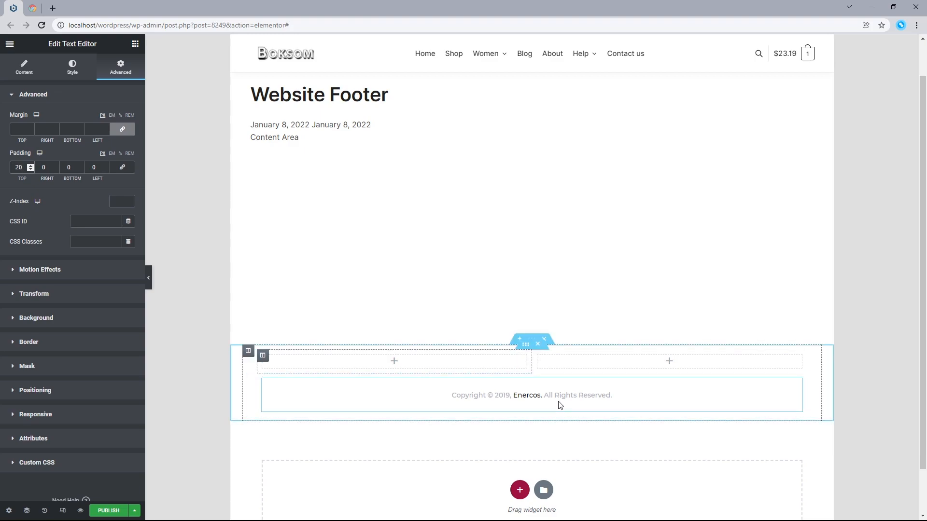
key("ctrl+Tab")
left_click(85, 260)
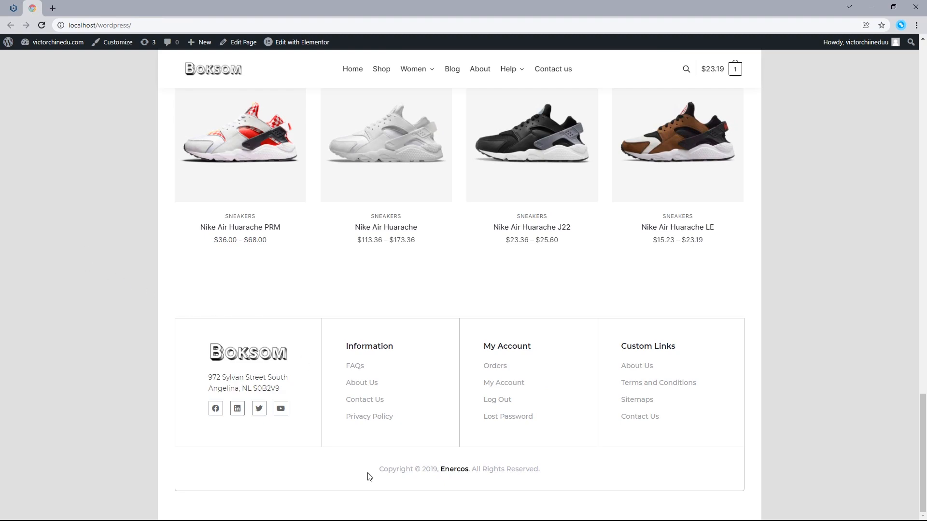
left_click(10, 7)
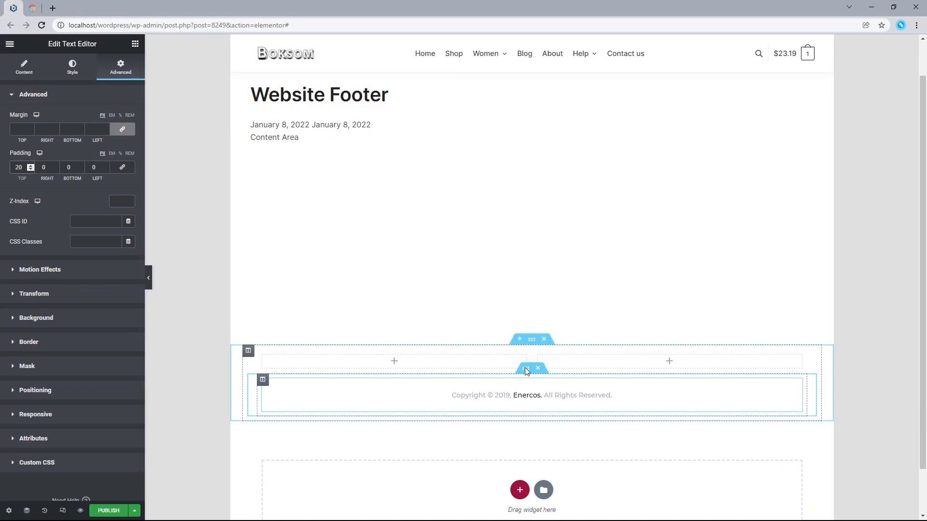
- Add a solid border to the copyright inner section, 1 px on the right, bottom and left and 0 on top, and preview it
left_click(526, 370)
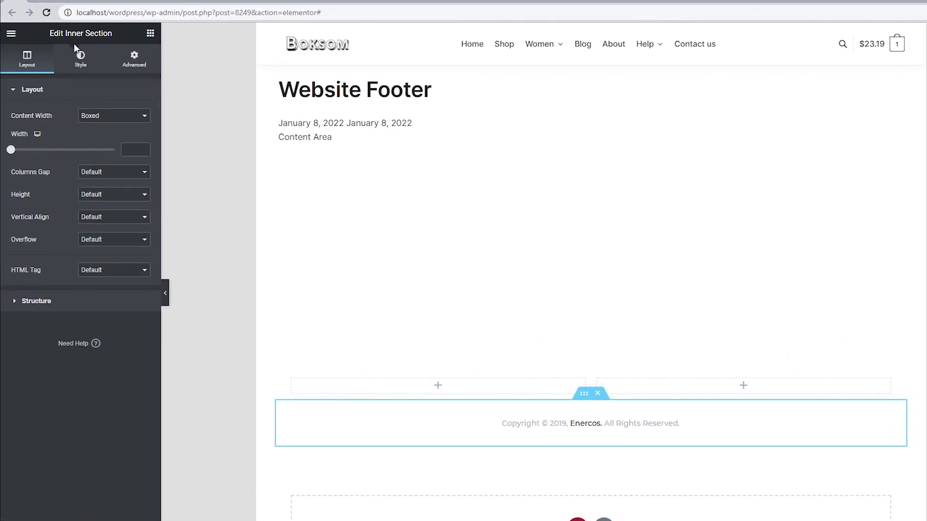
left_click(72, 66)
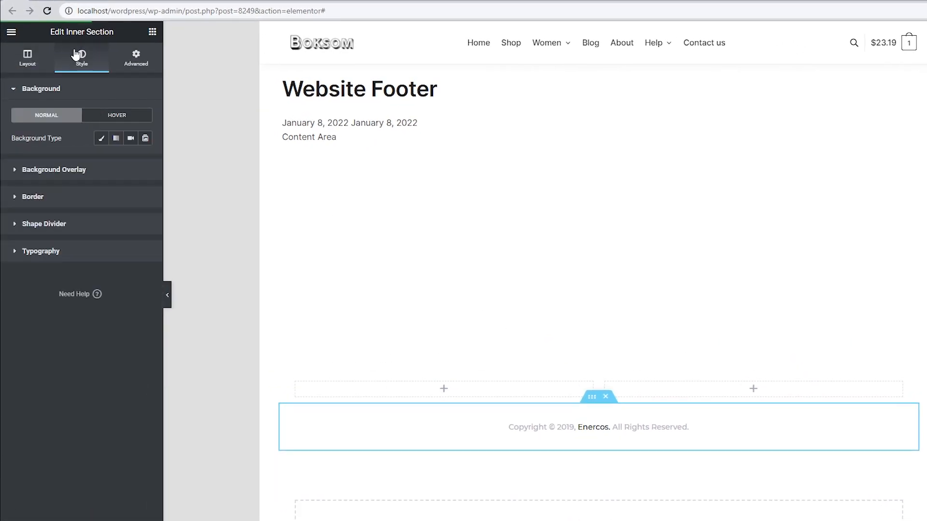
left_click(45, 198)
left_click(102, 197)
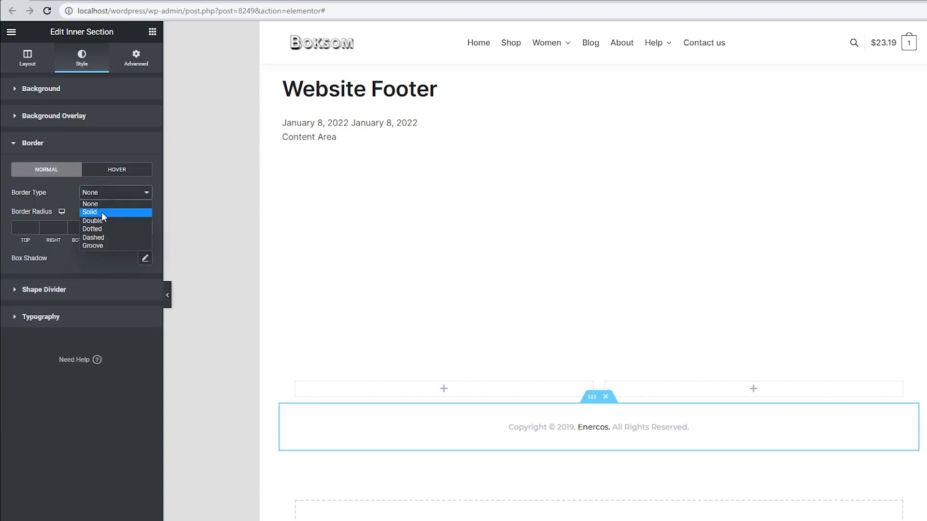
left_click(102, 213)
left_click(22, 226)
type("1")
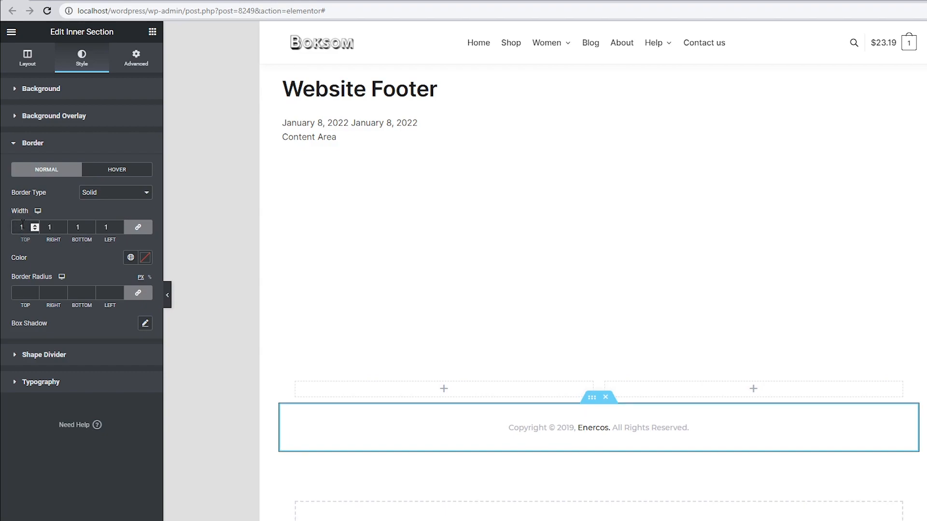
left_click(143, 229)
left_click(168, 297)
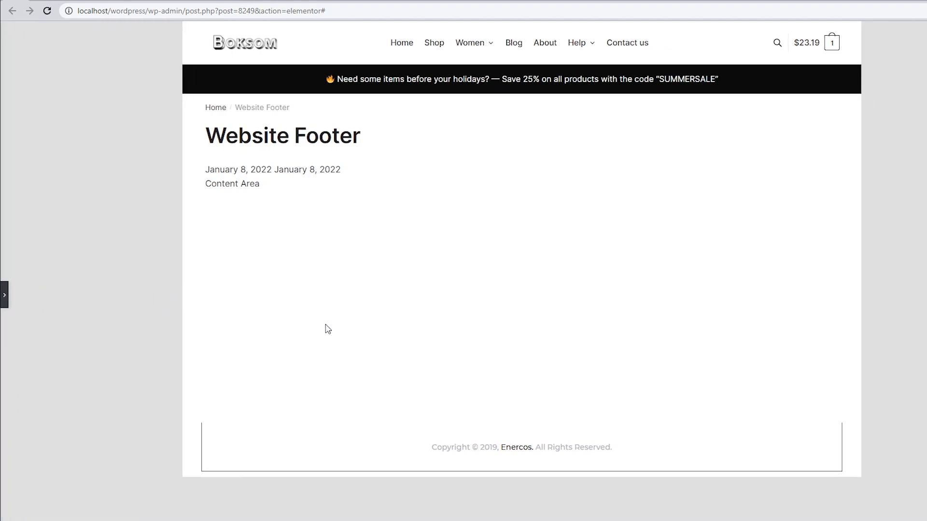
left_click(4, 294)
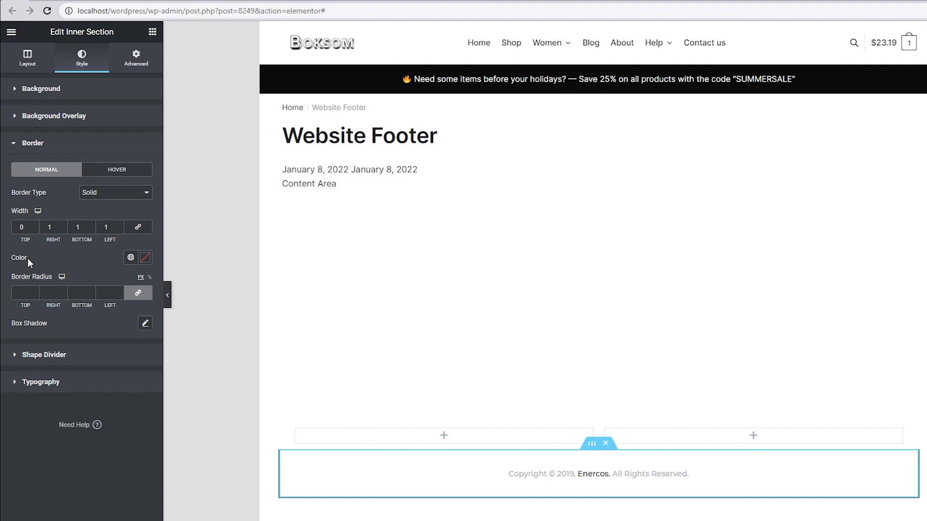
- Set the border color of the copyright inner section to #BFBFBF
left_click(145, 258)
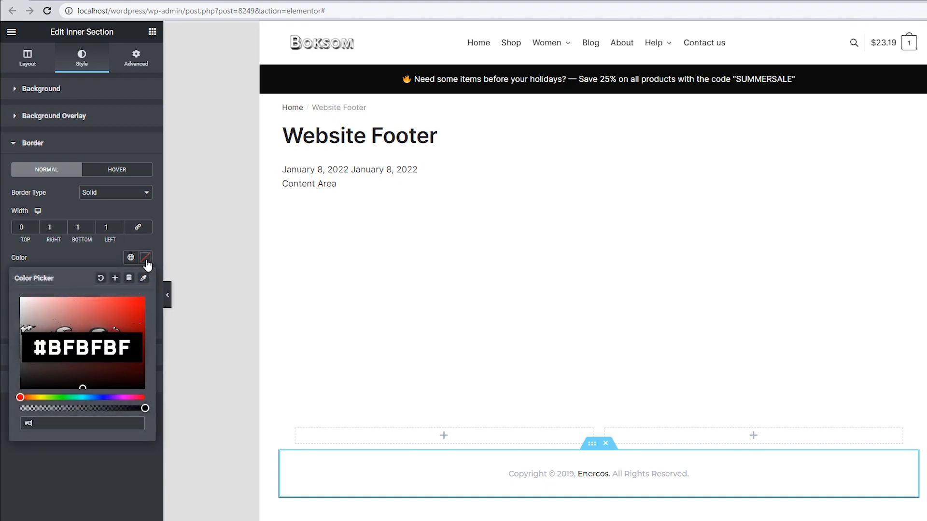
type("BFBFBF")
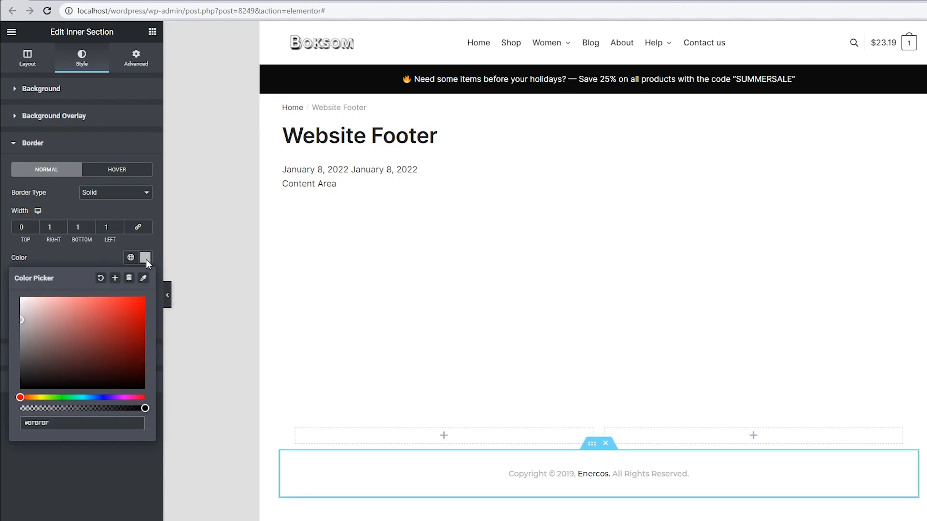
left_click(4, 268)
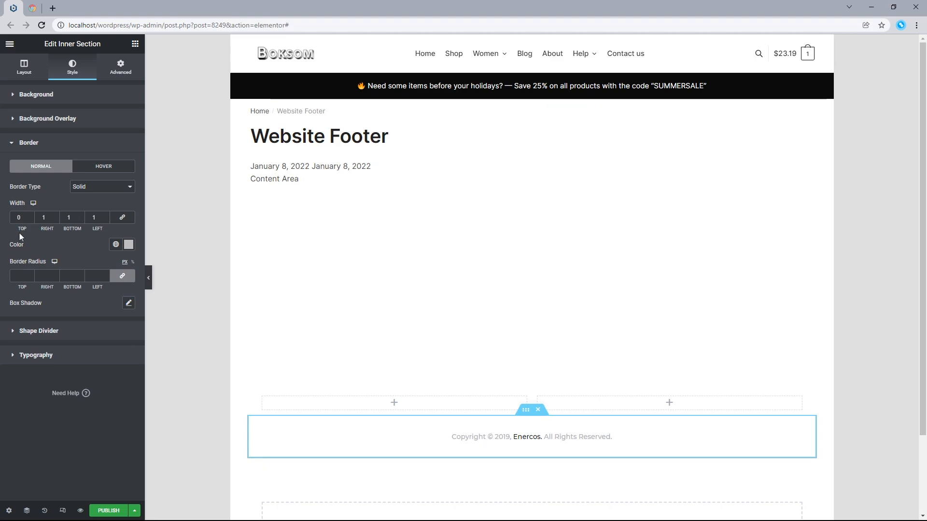
- Check the storefront footer's corners, set the copyright section's bottom and left border radius to 5 px with the others at 0, and preview it
left_click(32, 7)
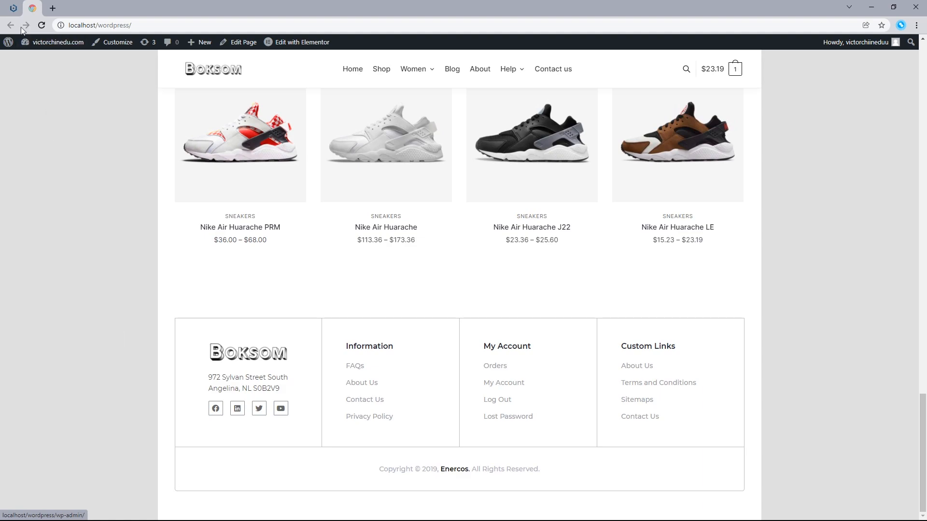
left_click(13, 7)
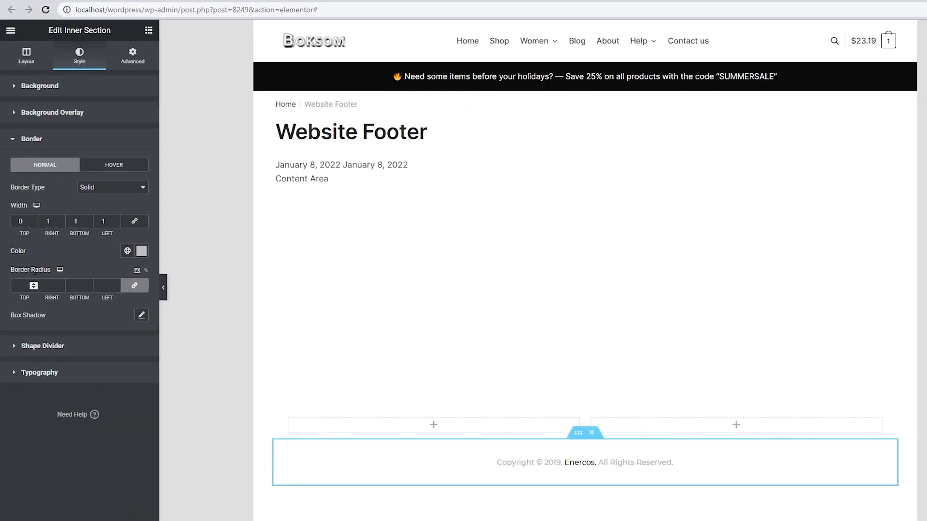
left_click(135, 286)
double_click(72, 285)
type("5")
double_click(103, 285)
type("5")
left_click(165, 289)
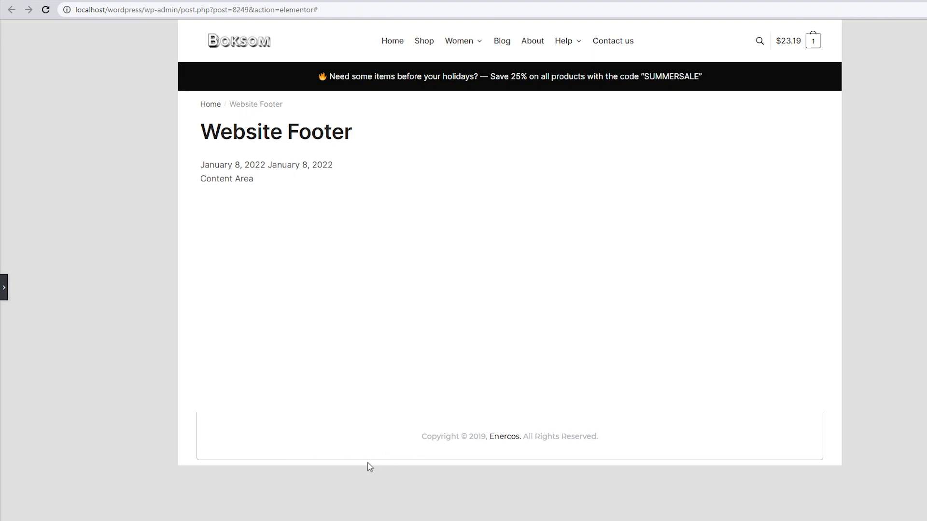
left_click(3, 287)
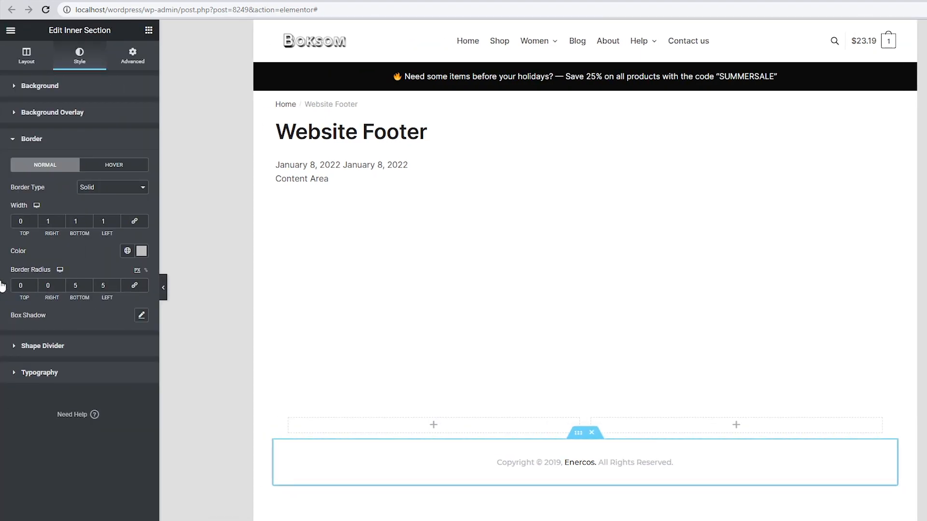
- Set the copyright inner section's bottom margin to 50 px, keep the top at 0, and preview the footer
left_click(129, 62)
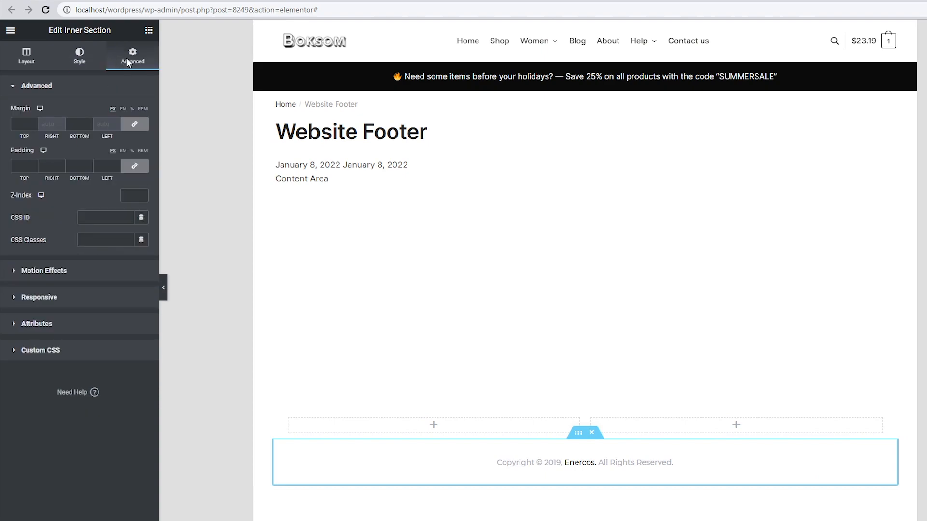
left_click(135, 125)
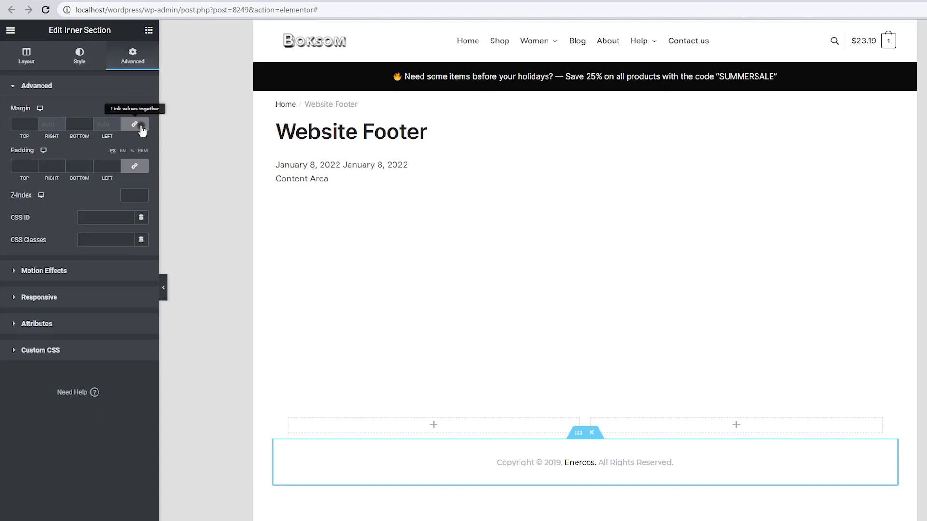
double_click(76, 124)
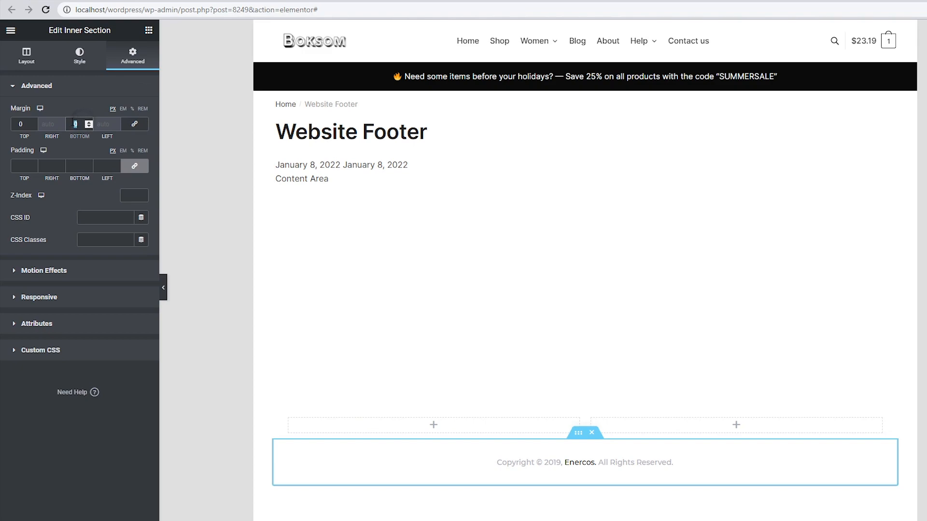
type("50")
left_click(163, 286)
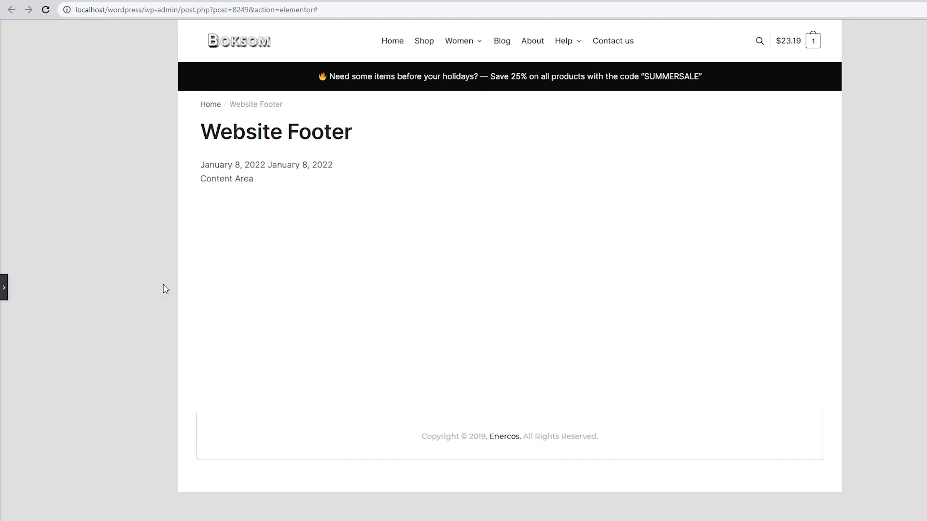
left_click(4, 286)
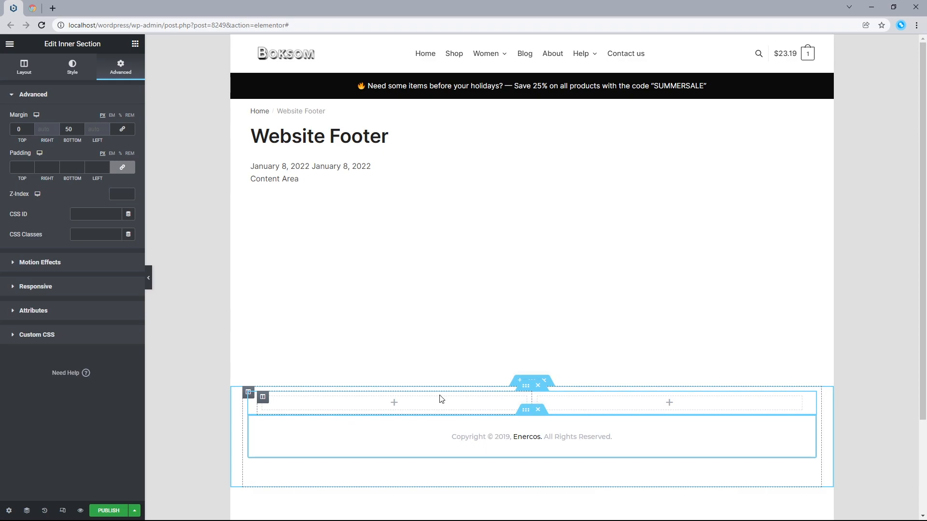
- Check the layout of the storefront footer's upper row and bring up the widget library for the footer template
left_click(33, 8)
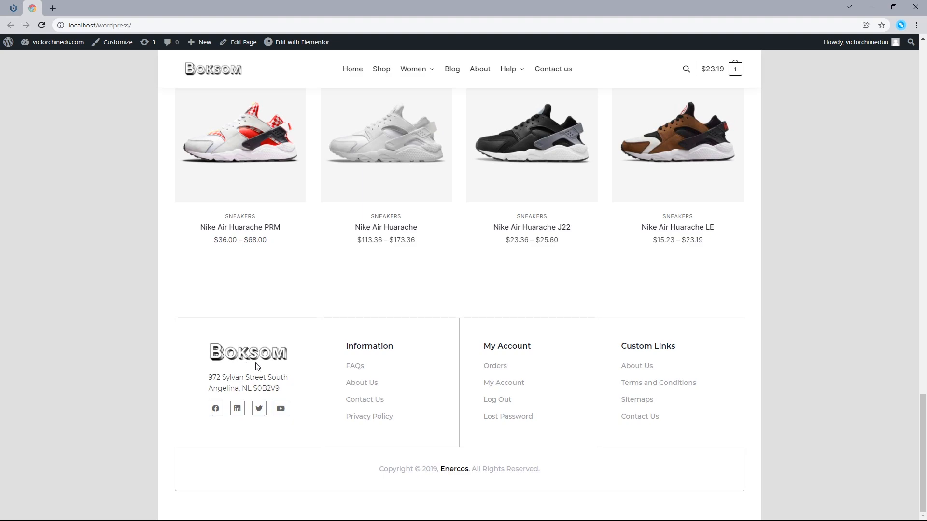
left_click(7, 6)
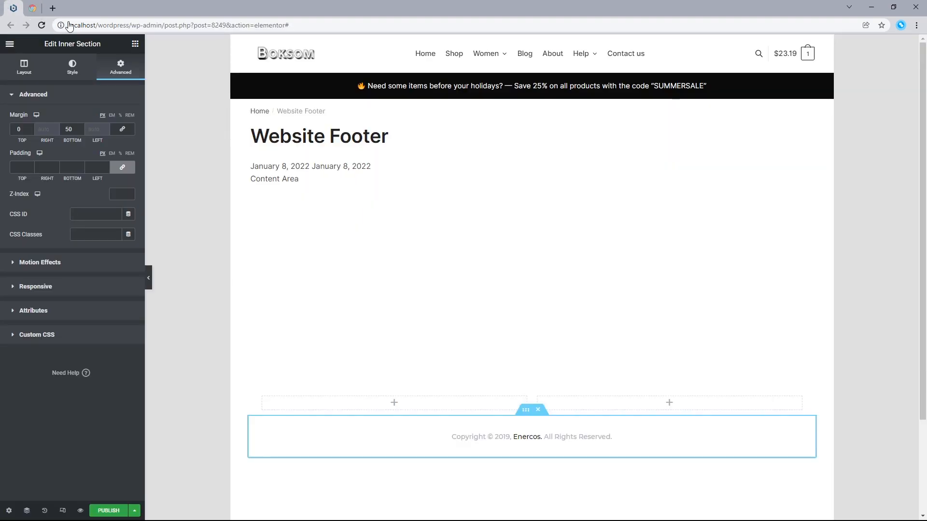
left_click(135, 45)
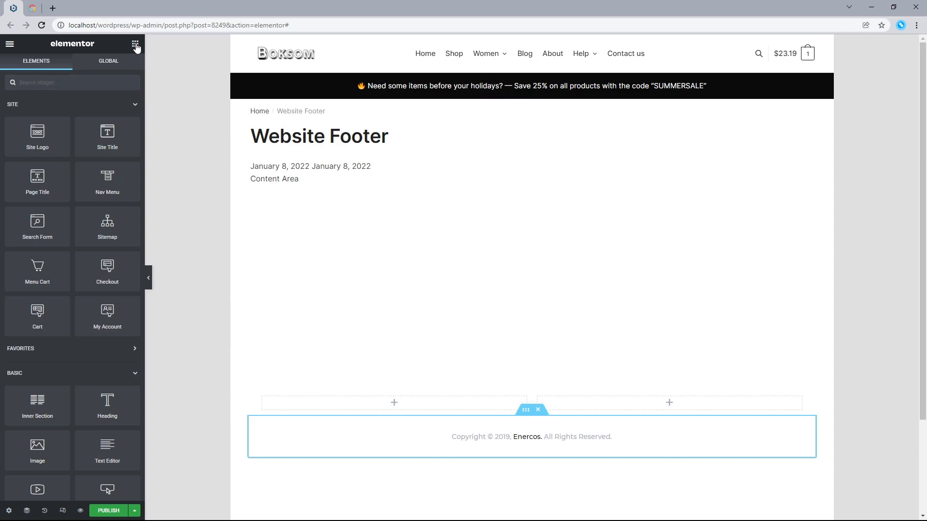
left_click_drag(28, 148, 394, 402)
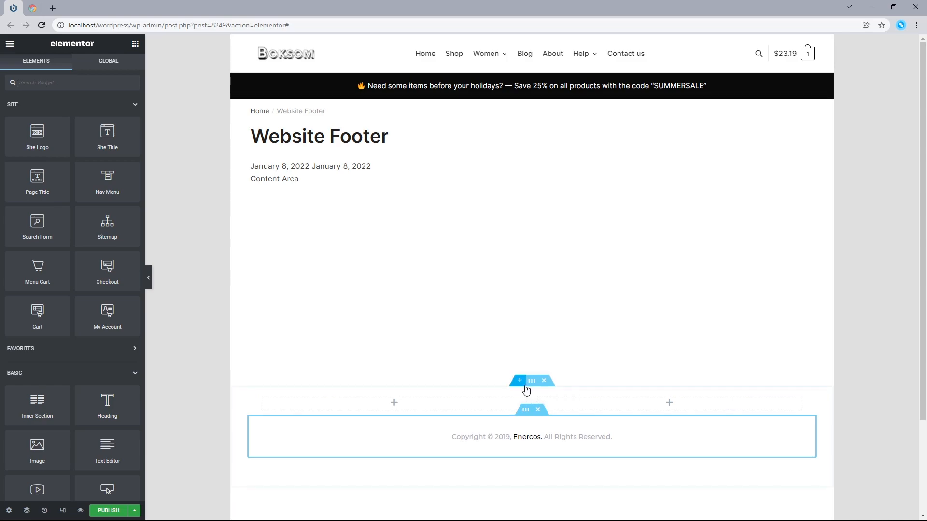
- Add a solid 1 px border on all sides to the empty two-column inner section above the copyright row
left_click(526, 391)
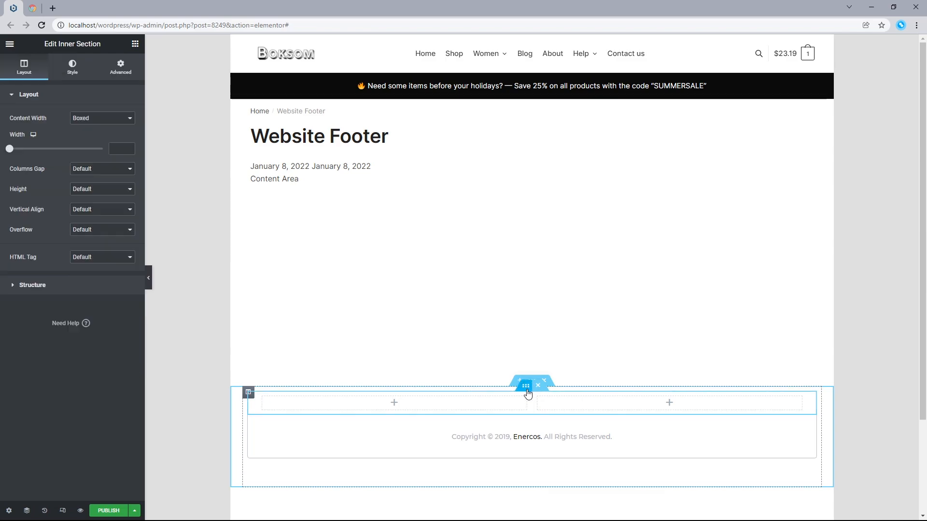
left_click(83, 66)
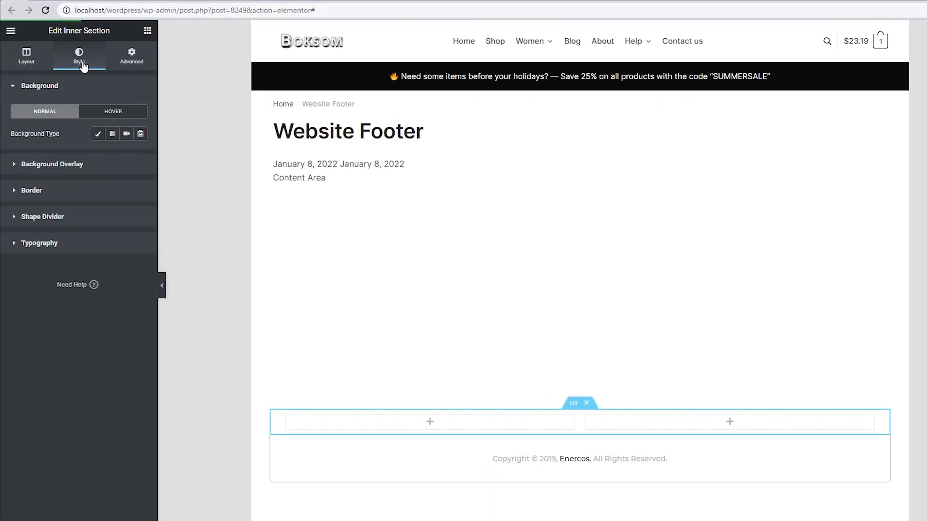
left_click(57, 192)
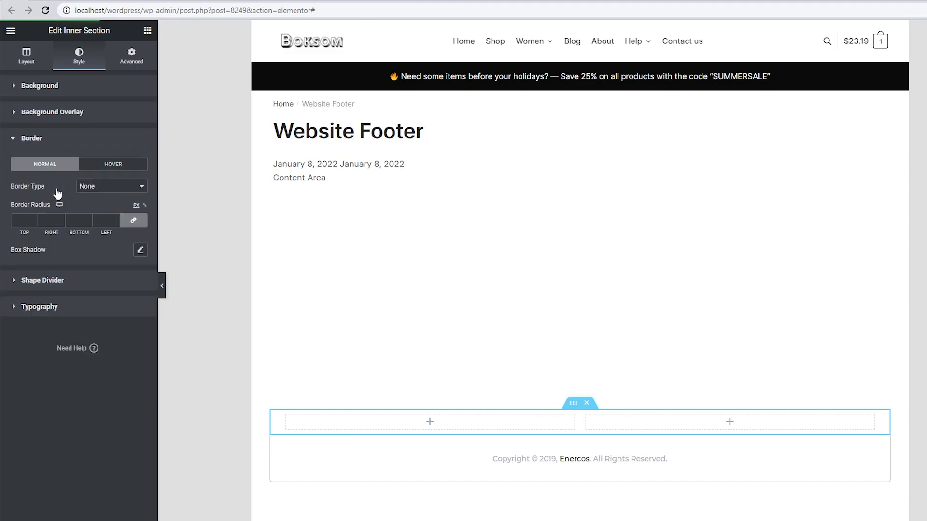
left_click(94, 188)
left_click(97, 205)
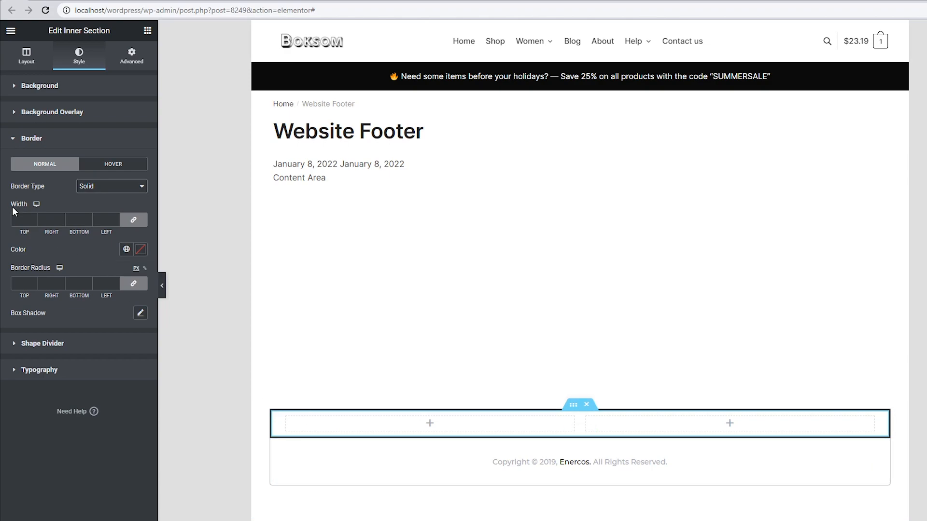
left_click(34, 219)
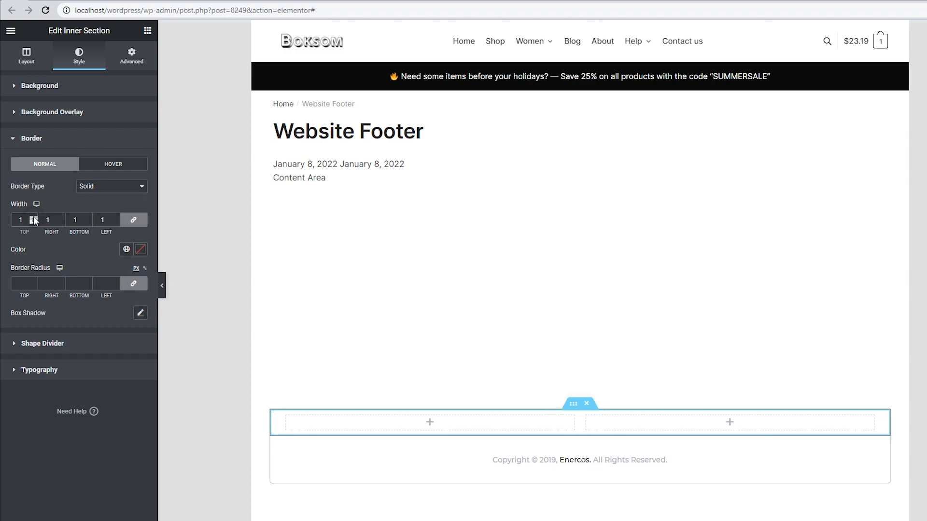
- Set the border color of the two-column inner section to #BFBFBF and preview the footer
left_click(140, 249)
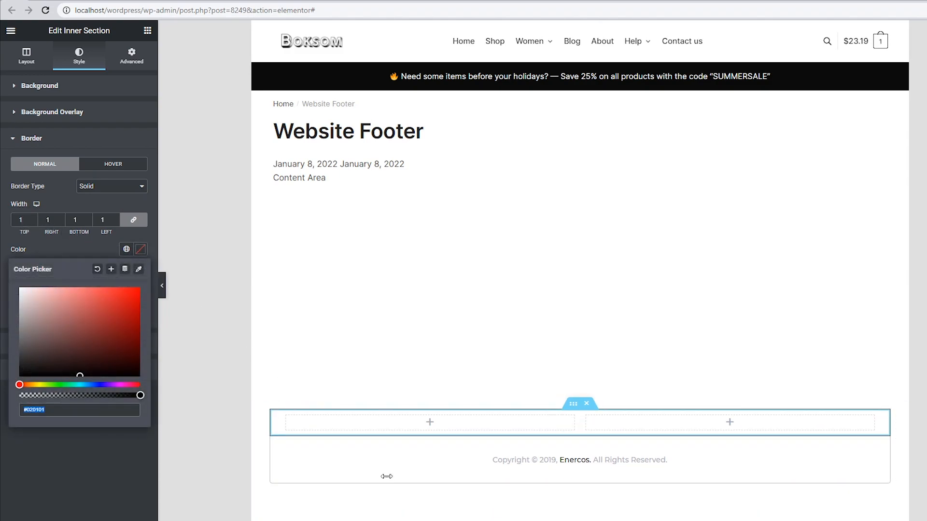
type("#BFBFBF")
left_click(3, 269)
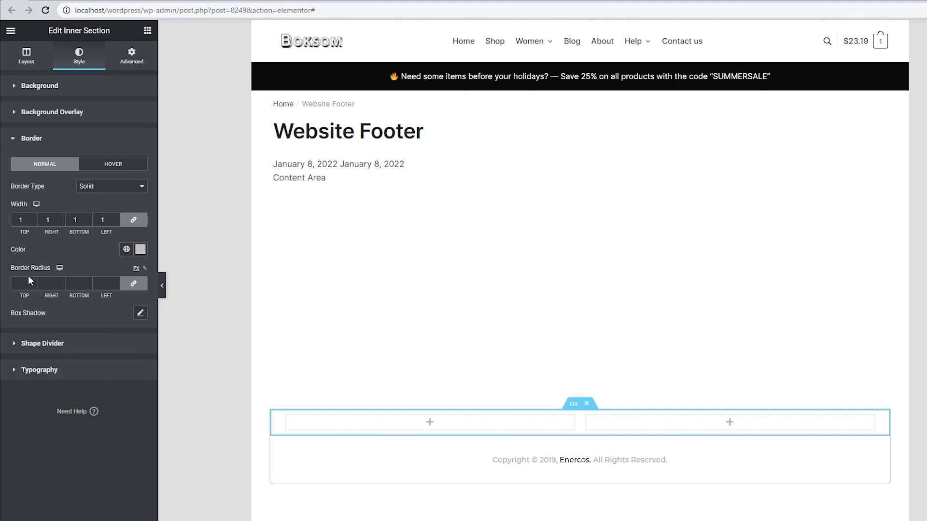
left_click(163, 290)
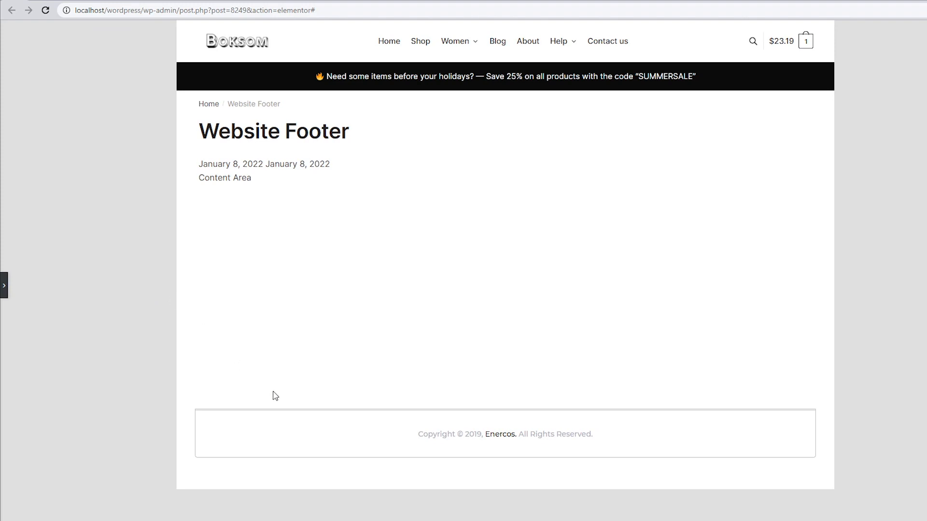
left_click(4, 287)
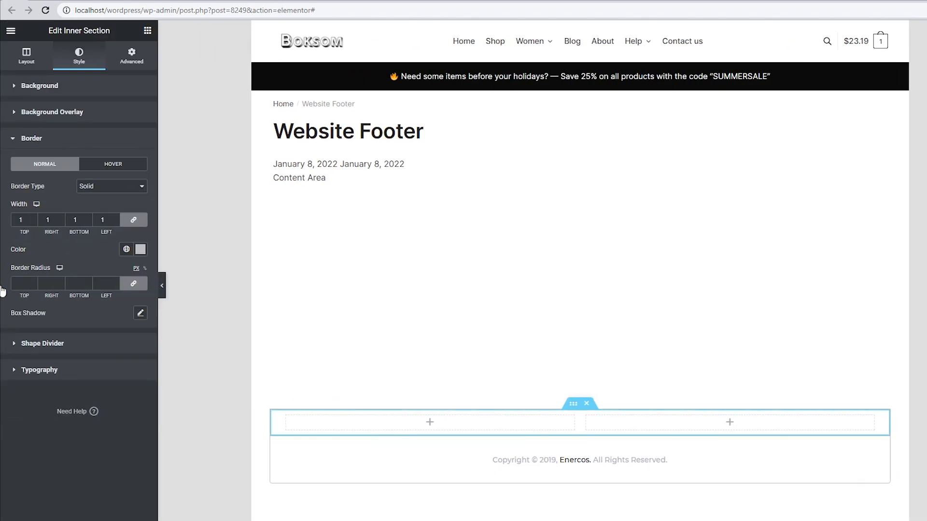
- Check the storefront footer's logo column and place a Site Logo widget in the first column of the upper inner section
left_click(147, 30)
left_click(34, 8)
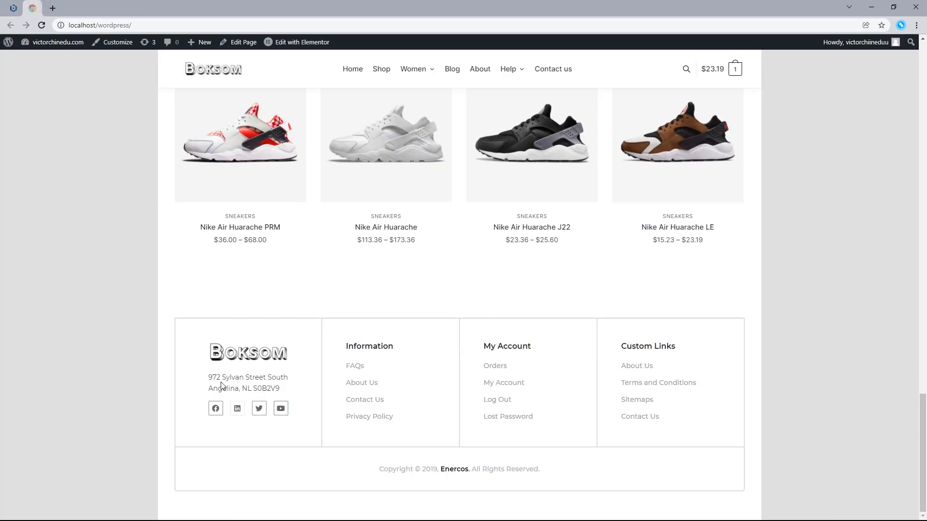
left_click(8, 4)
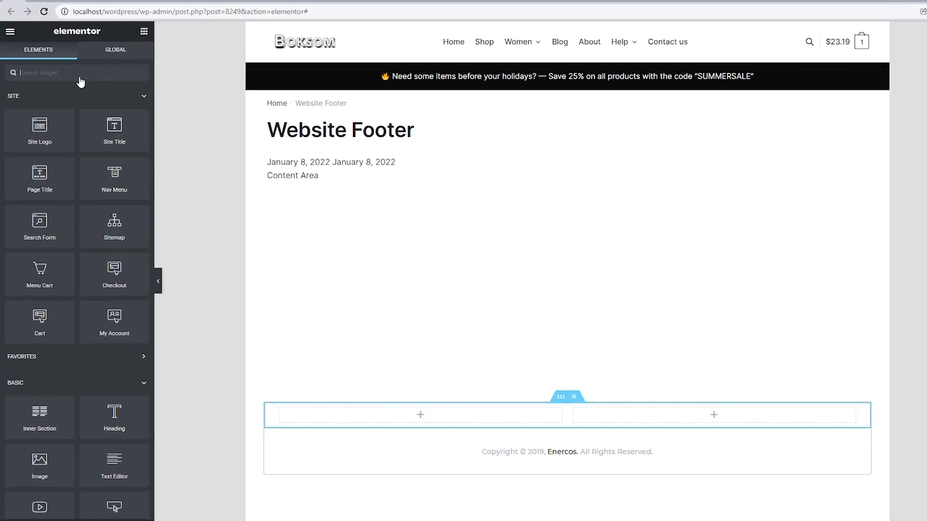
left_click_drag(40, 124, 407, 419)
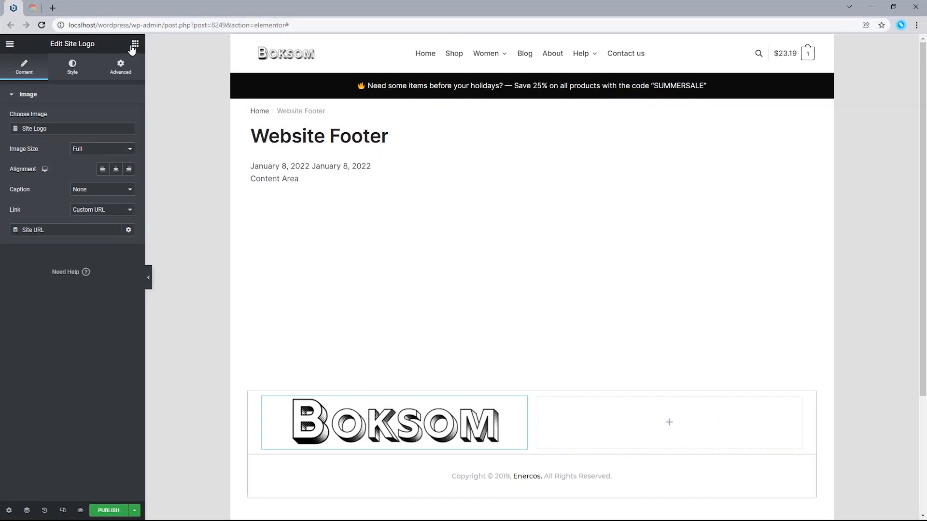
left_click(135, 45)
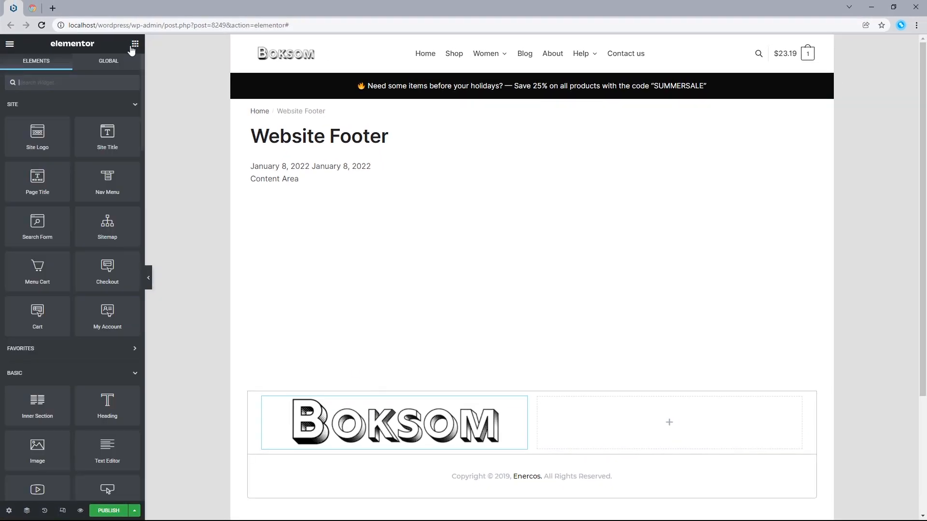
left_click_drag(37, 447, 384, 441)
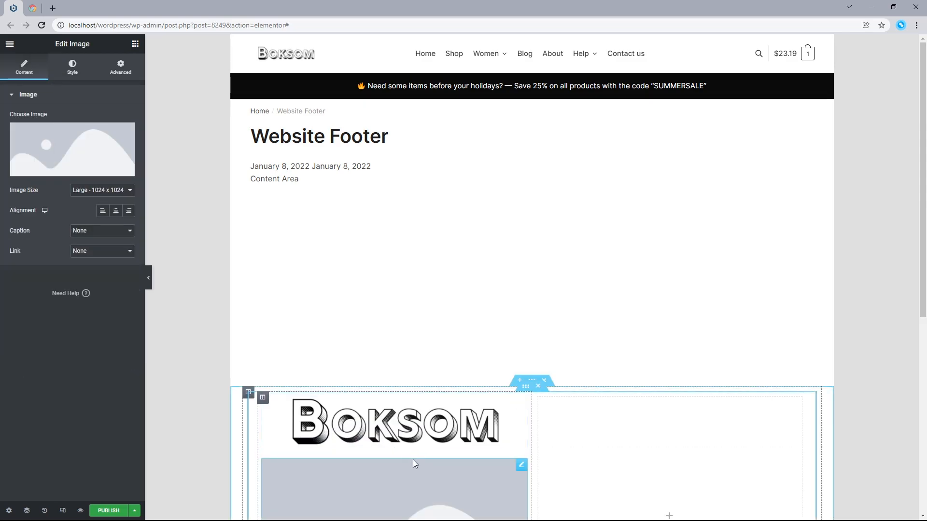
left_click(129, 251)
left_click(100, 277)
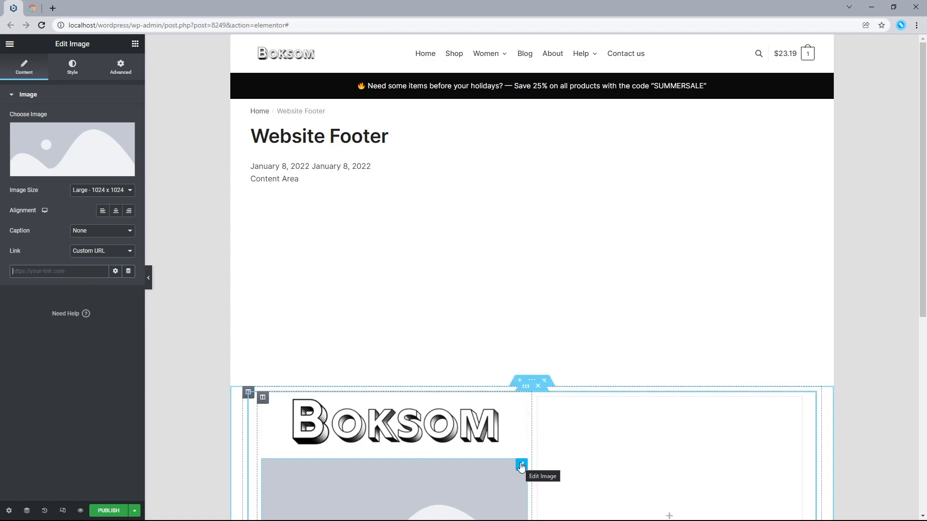
right_click(521, 467)
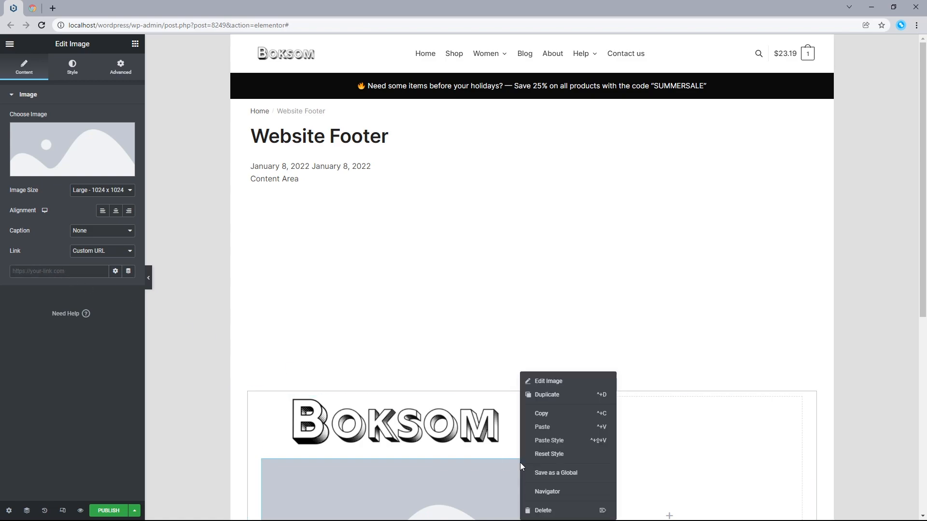
left_click(541, 511)
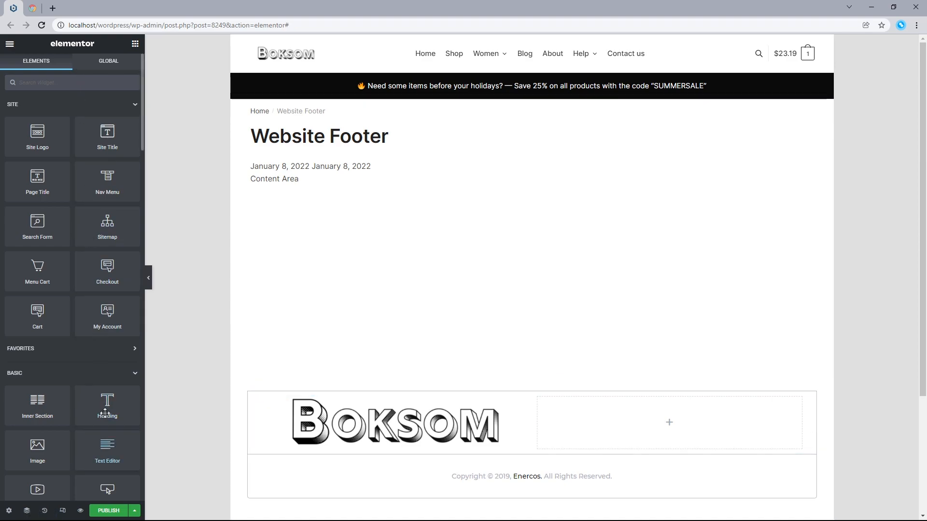
- Add a Text Editor widget below the site logo, and set the logo's left margin to -25 px with the other sides at 0
left_click_drag(118, 453, 349, 444)
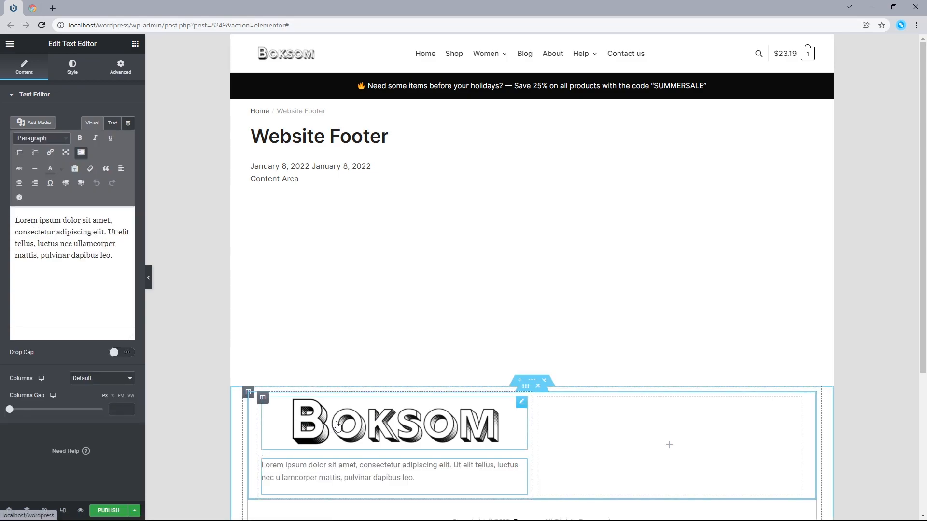
left_click(522, 402)
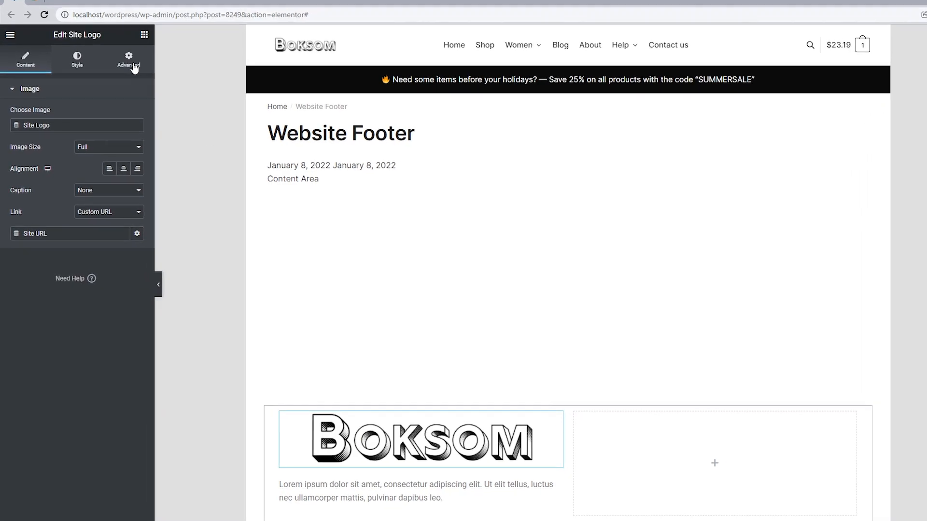
left_click(138, 64)
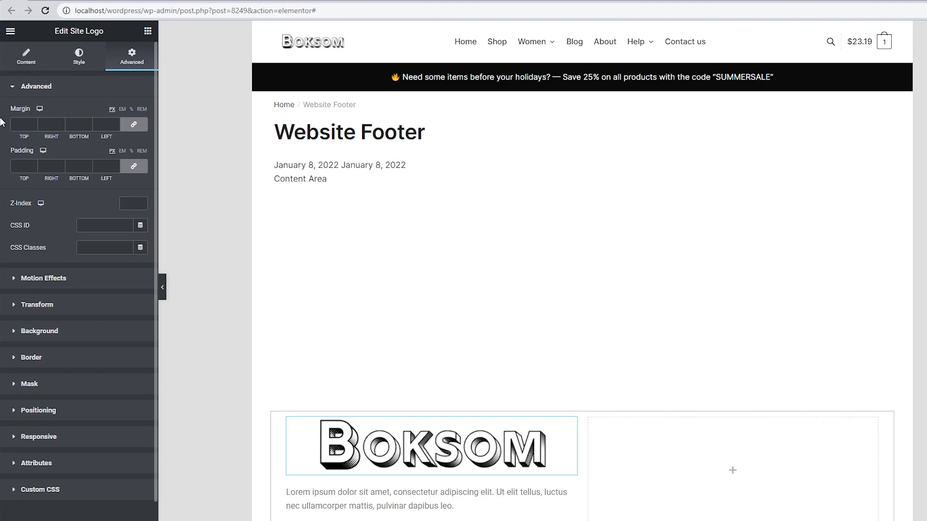
left_click(133, 127)
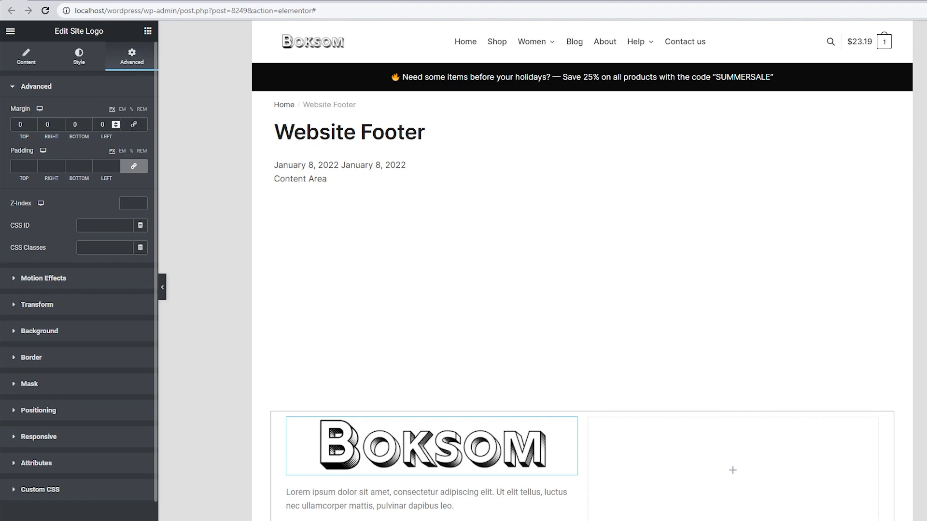
double_click(103, 125)
type("25")
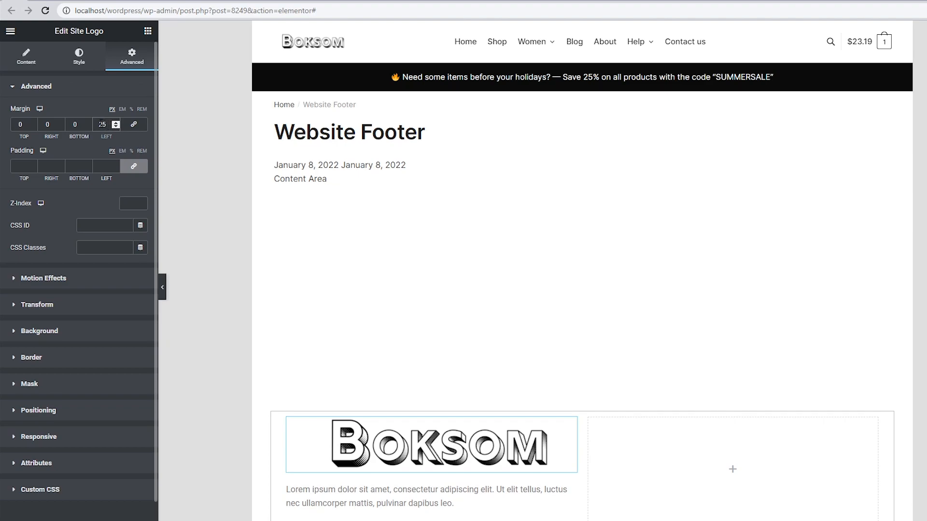
type("-")
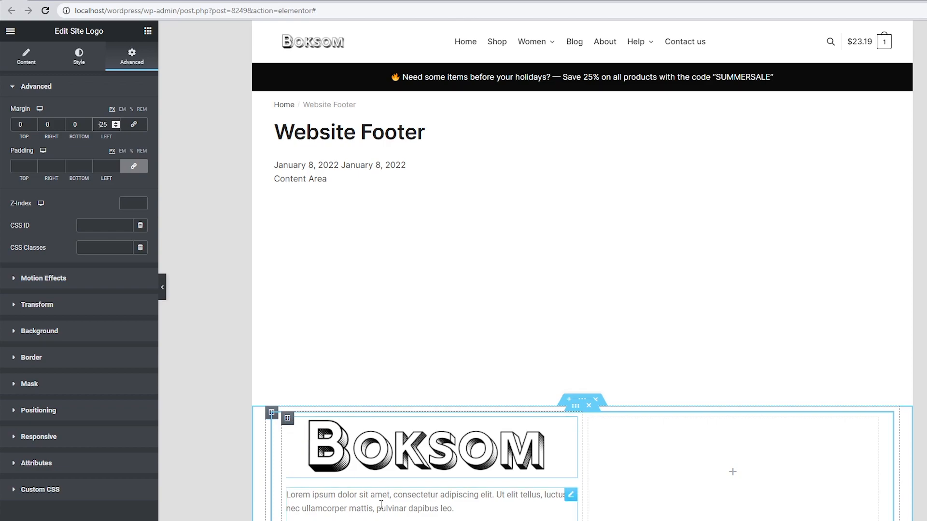
- Copy the store's postal address from the storefront footer and paste it as plain text over the Text Editor widget's placeholder text
left_click(33, 7)
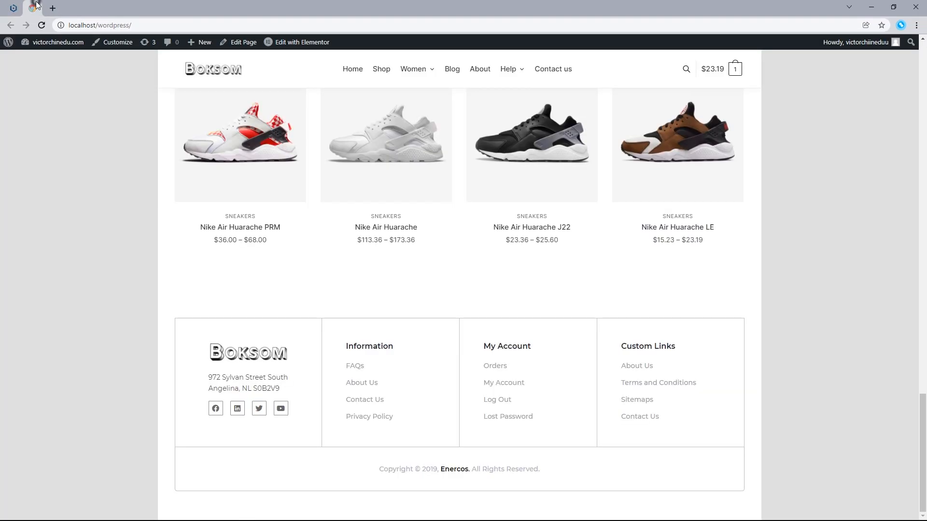
left_click_drag(292, 392, 211, 375)
right_click(238, 381)
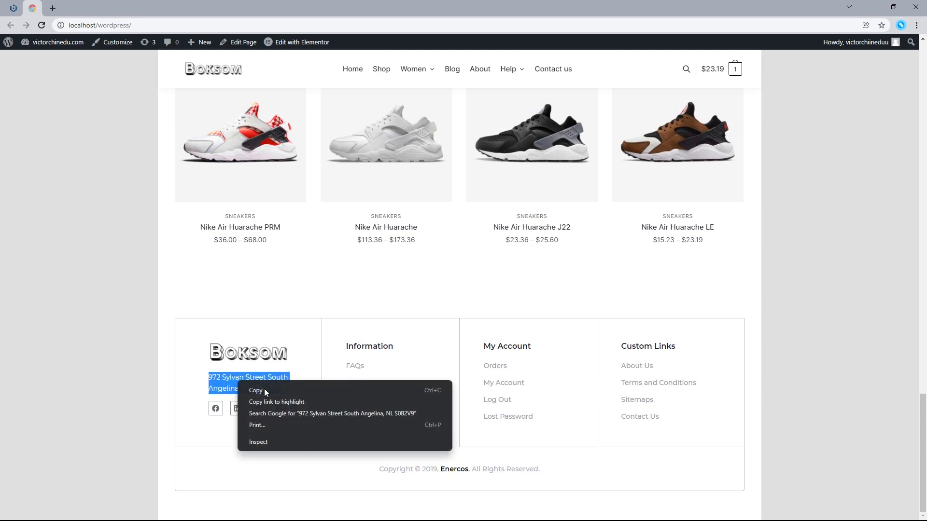
left_click(264, 389)
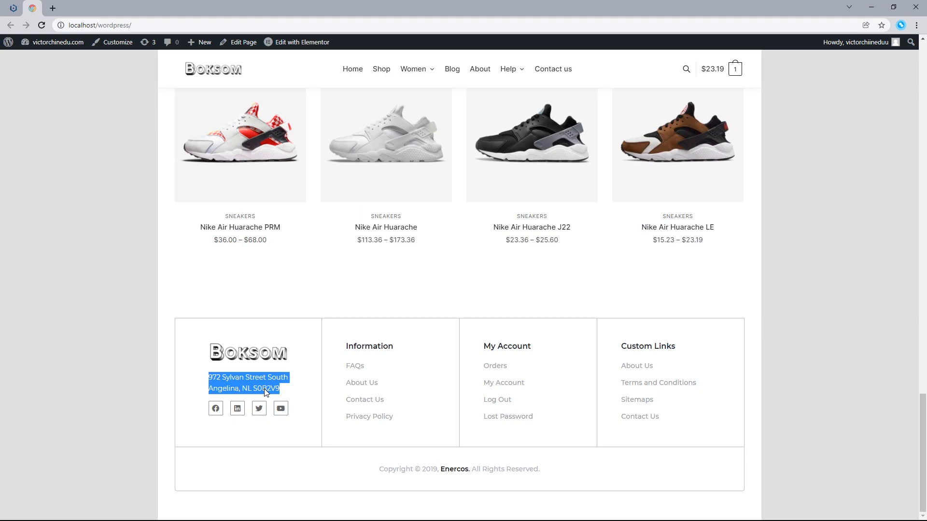
left_click(8, 5)
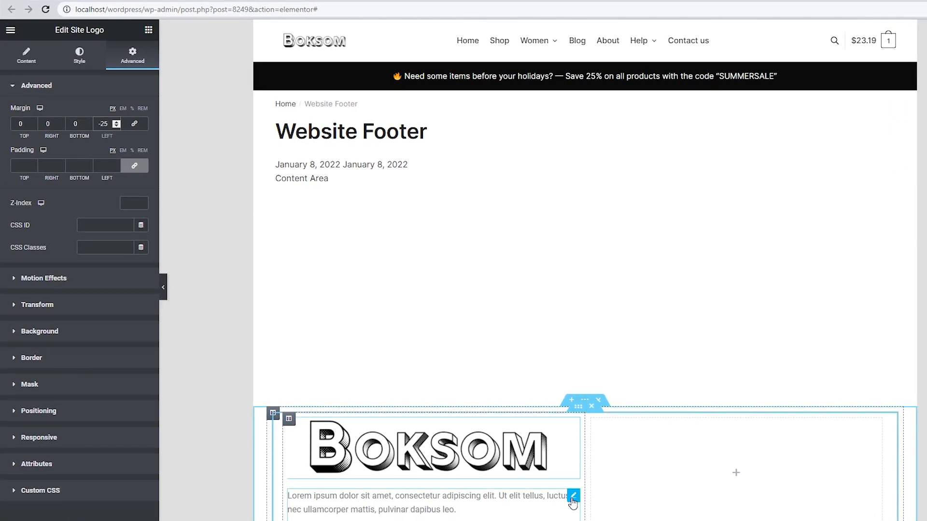
left_click(572, 499)
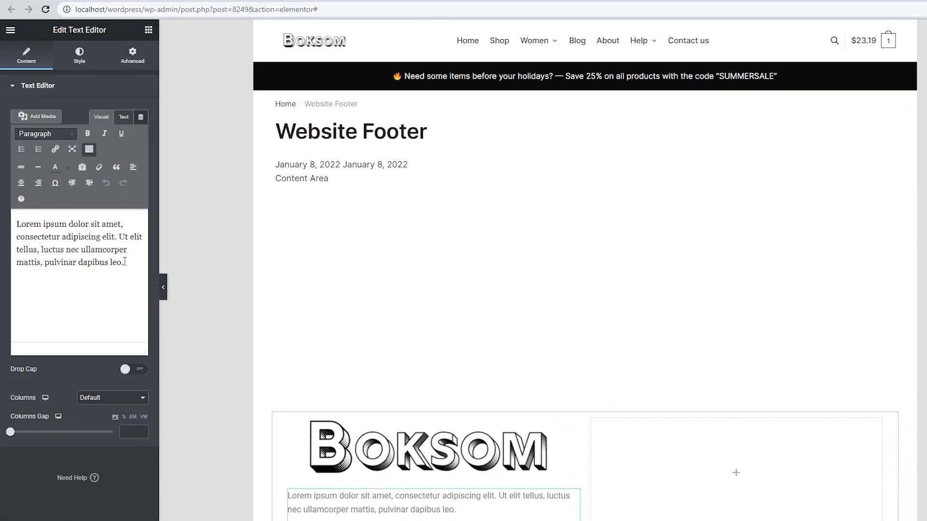
triple_click(124, 262)
right_click(53, 237)
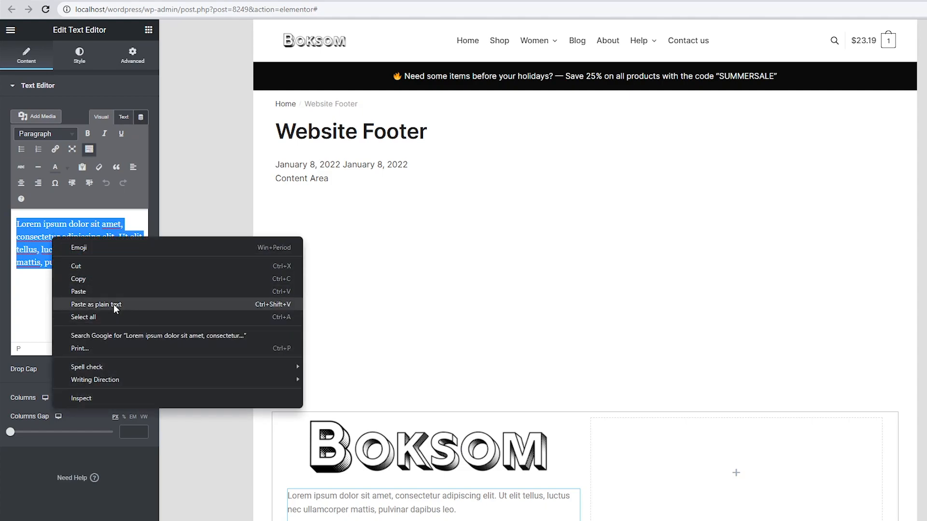
left_click(114, 304)
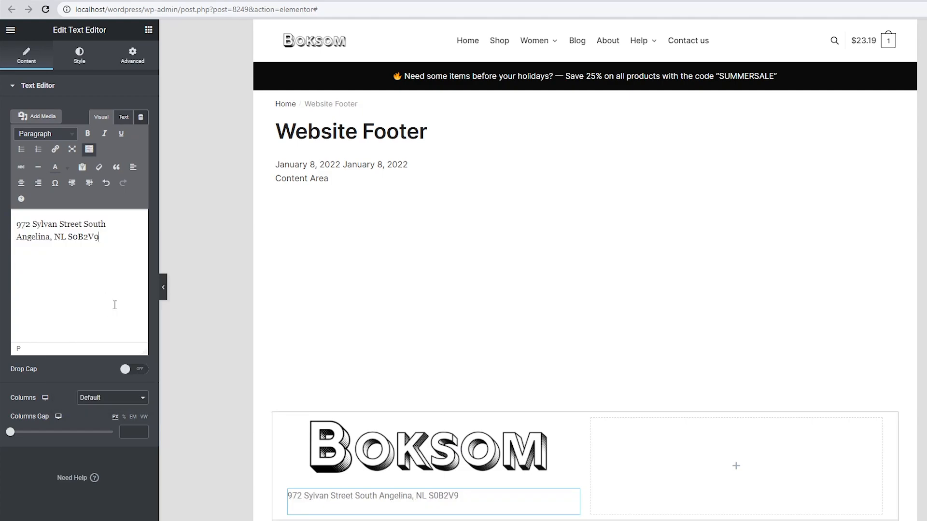
- Left-align the address Text Editor widget and set its text color to #3E3E3E
left_click(84, 59)
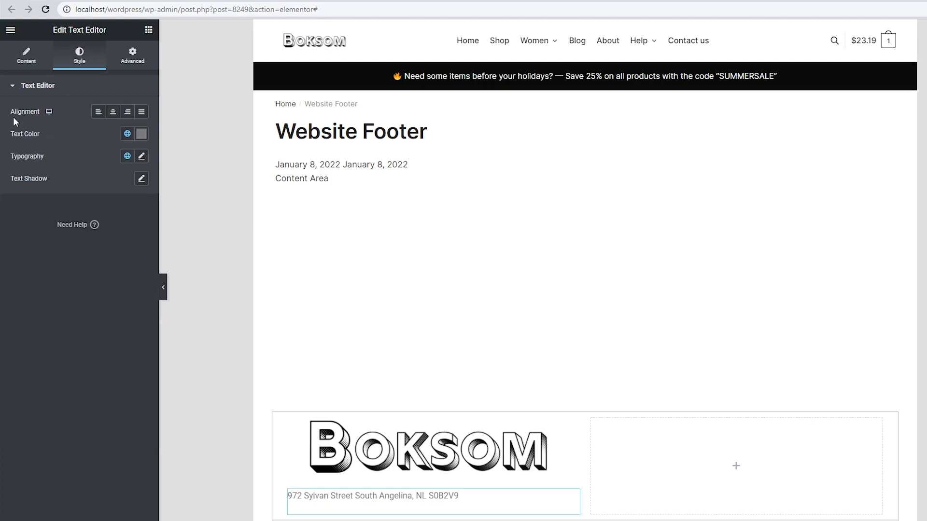
left_click(98, 115)
left_click(142, 134)
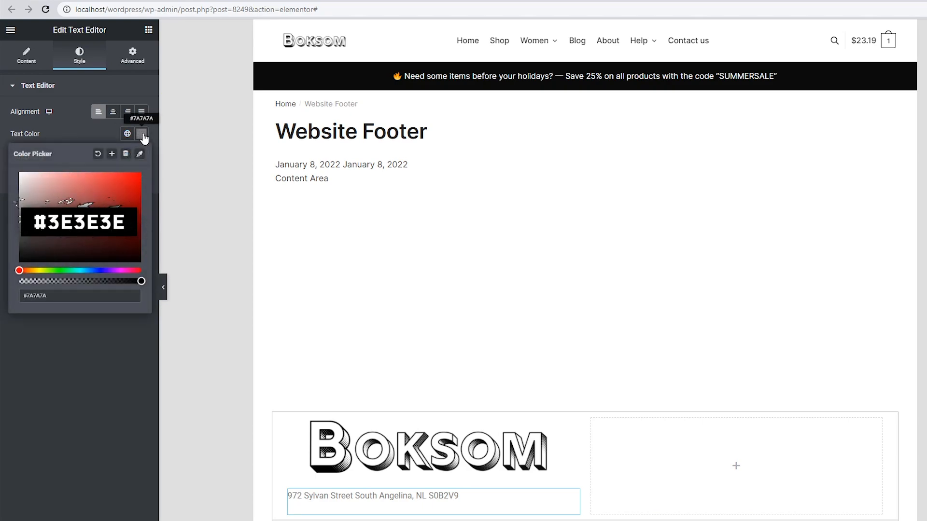
left_click_drag(46, 296, 25, 298)
type("#3")
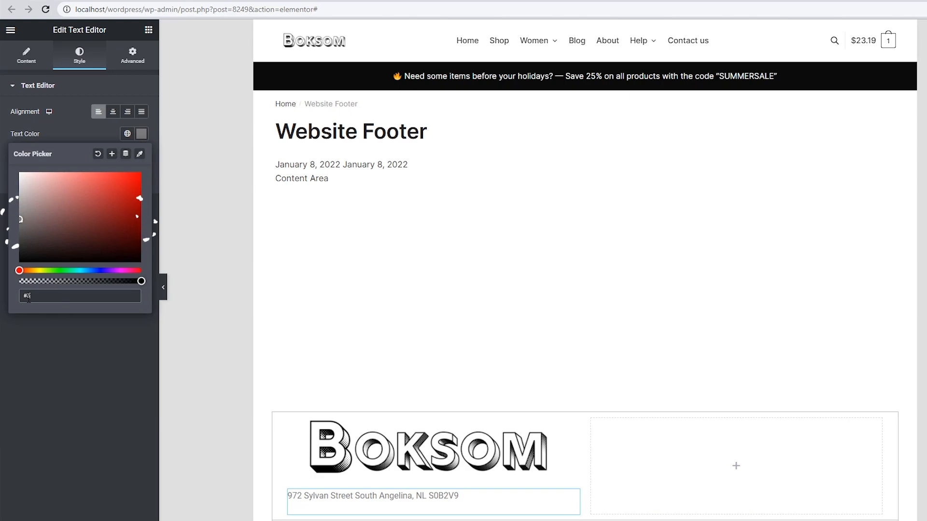
type("E3E3E")
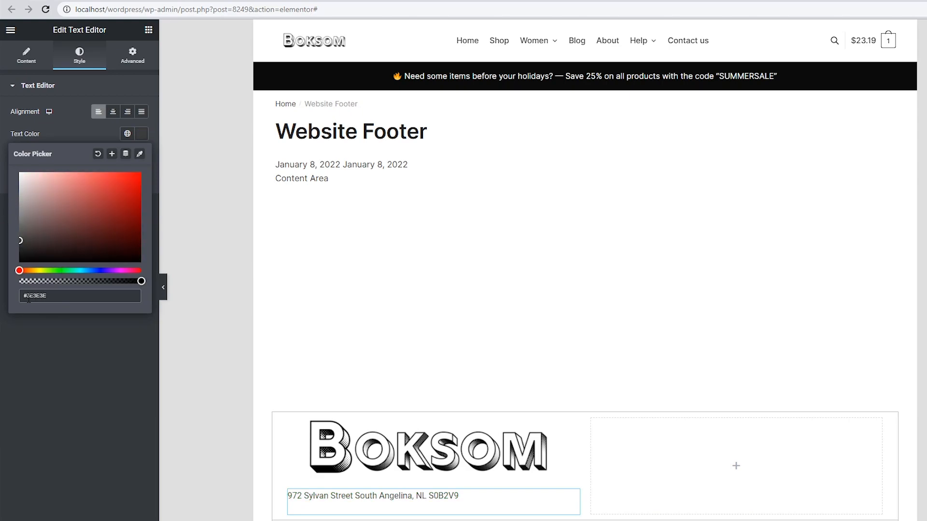
left_click(1, 170)
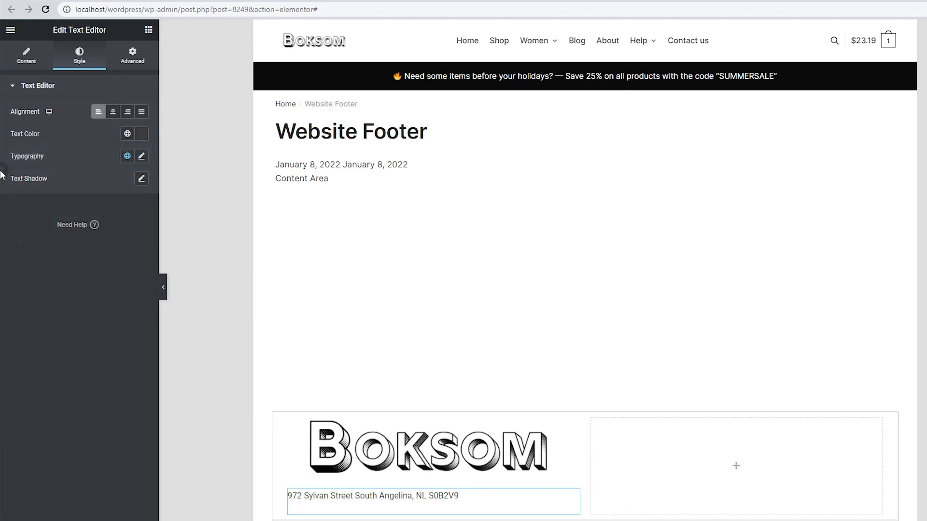
- Set the address text's typography to the Montserrat family, size 14 px and weight 400
left_click(141, 157)
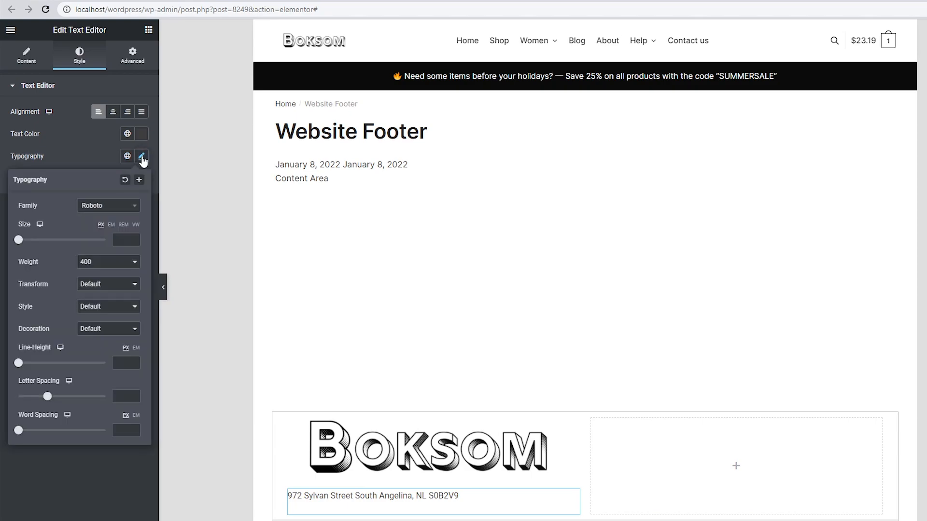
left_click(97, 206)
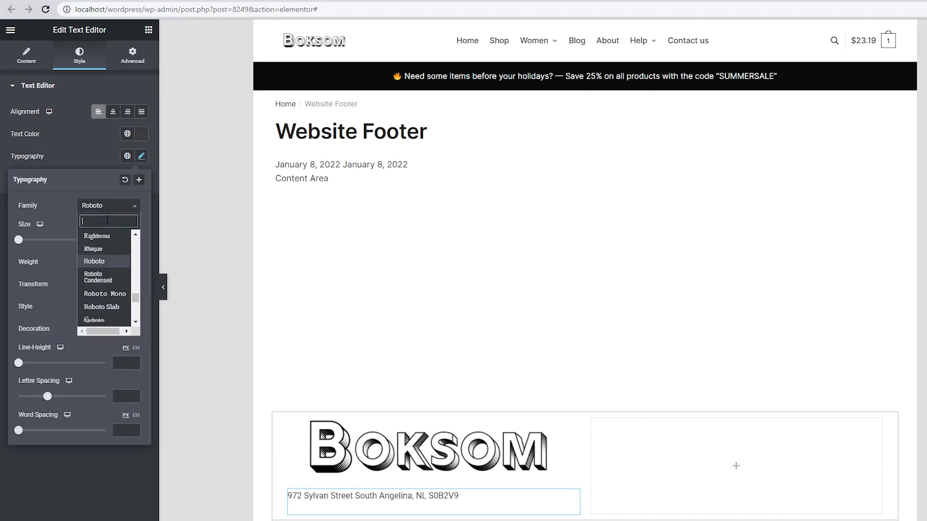
type("Mont")
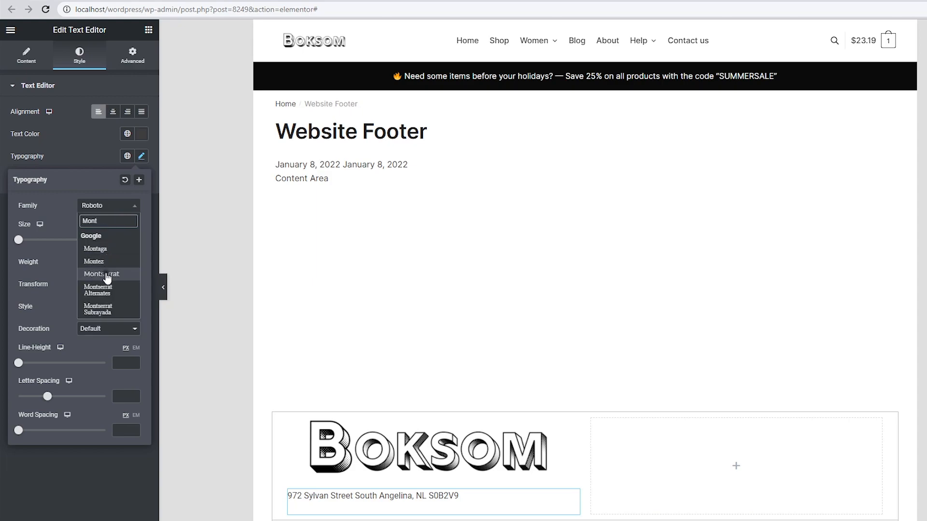
left_click(106, 274)
left_click(124, 240)
type("14")
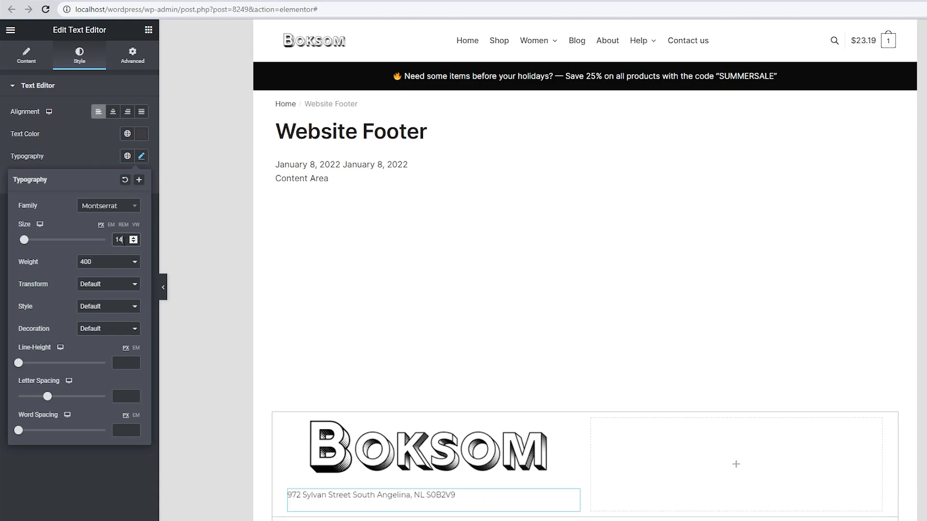
left_click(106, 263)
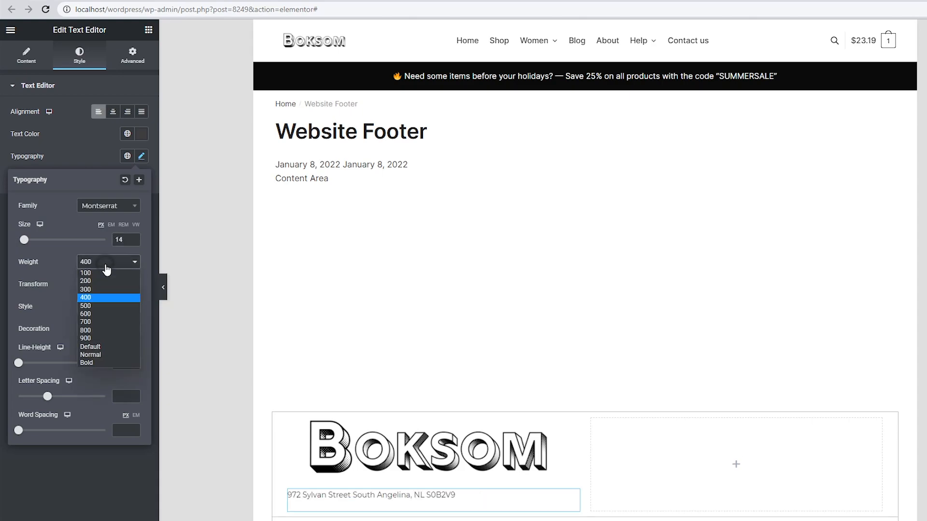
left_click(91, 297)
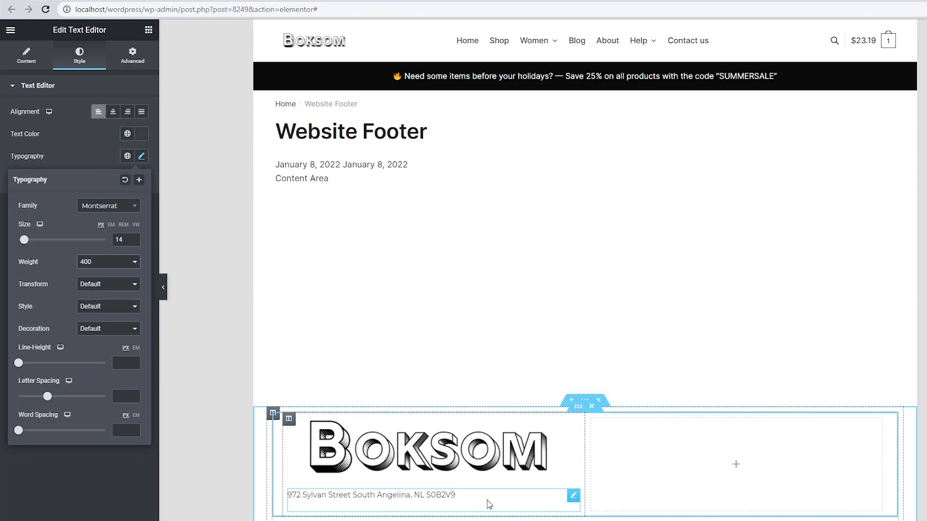
- Add a Social Icons widget below the address text and align its icons left
left_click(148, 30)
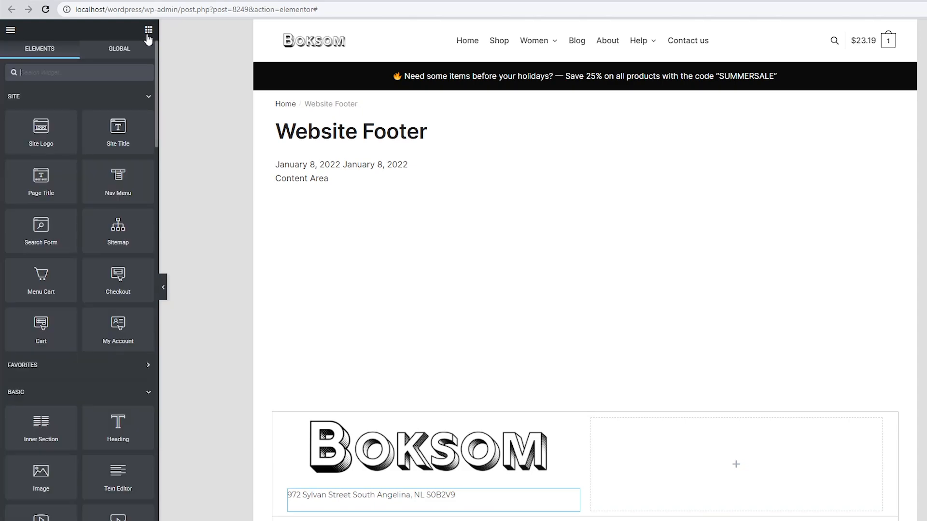
left_click(97, 73)
type("Socia")
left_click_drag(53, 112, 399, 515)
scroll(399, 515, "down", 2)
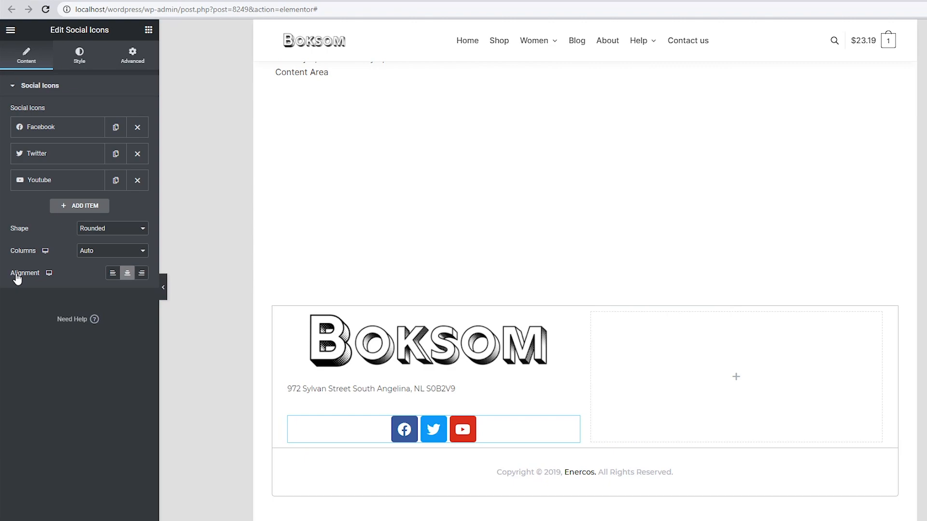
left_click(112, 272)
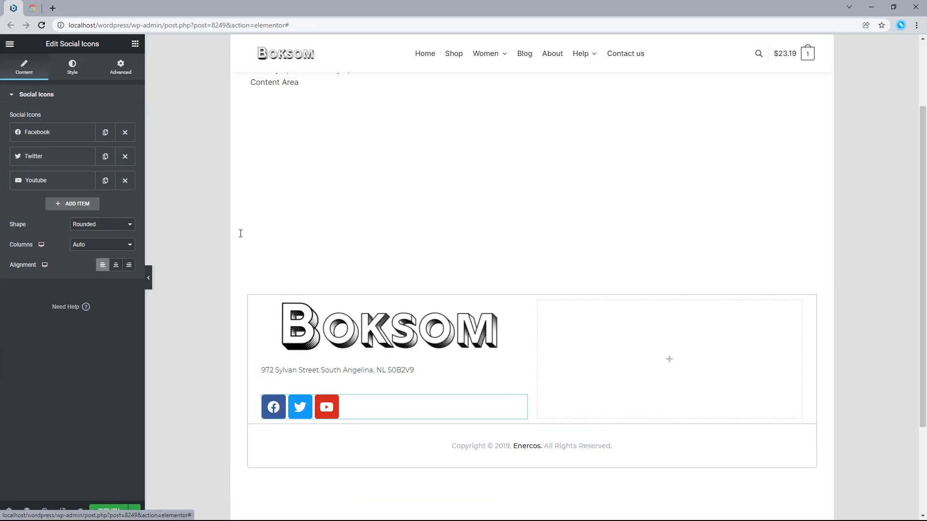
- Check the social icons in the storefront footer and duplicate the Twitter item in the Social Icons widget
left_click(37, 8)
left_click(178, 391)
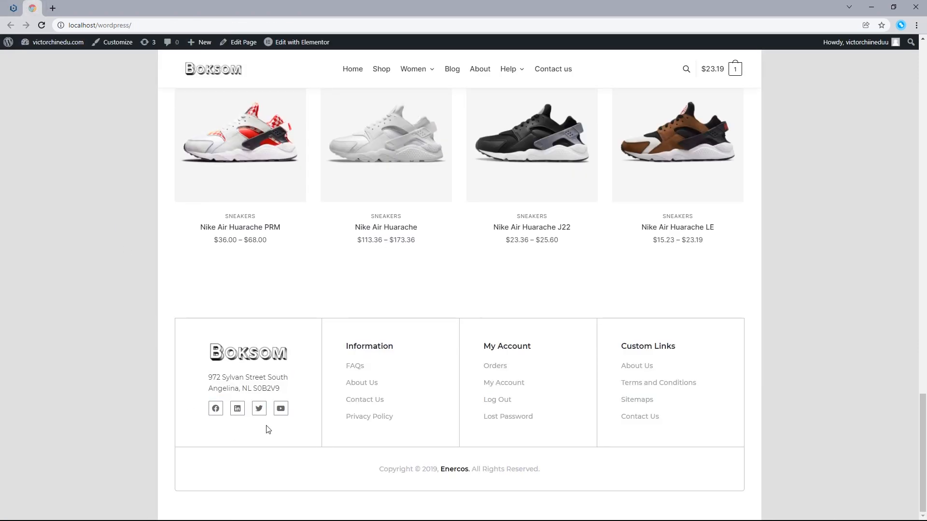
left_click(18, 8)
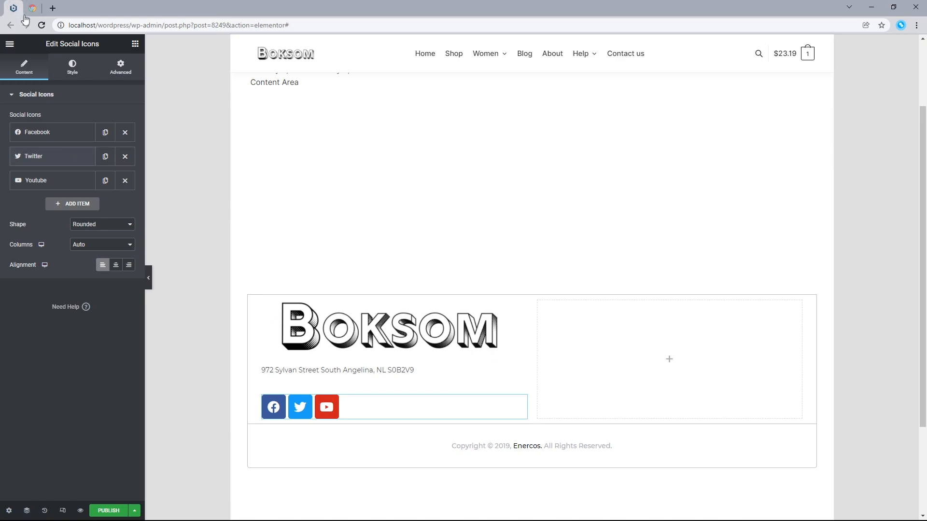
left_click(104, 159)
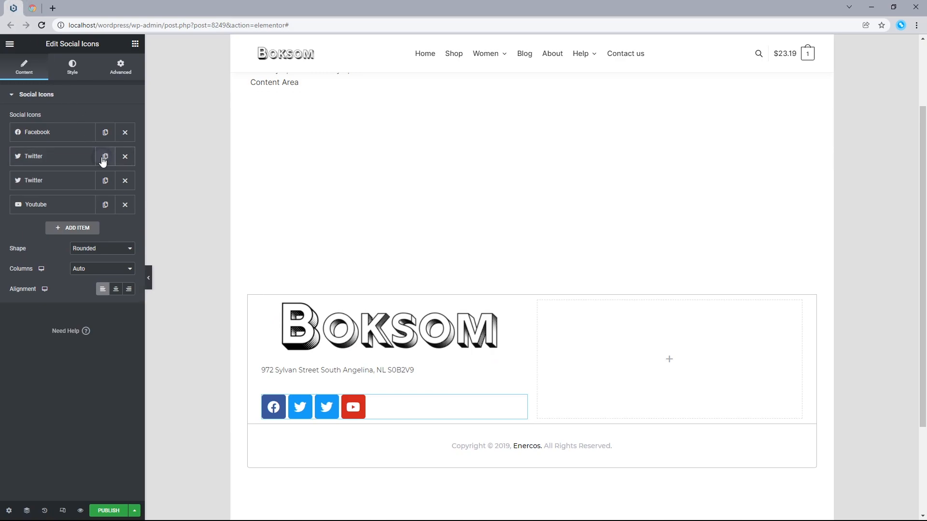
- Replace the icon of the first Twitter item with the Linkedin icon from the Icon Library
left_click(67, 158)
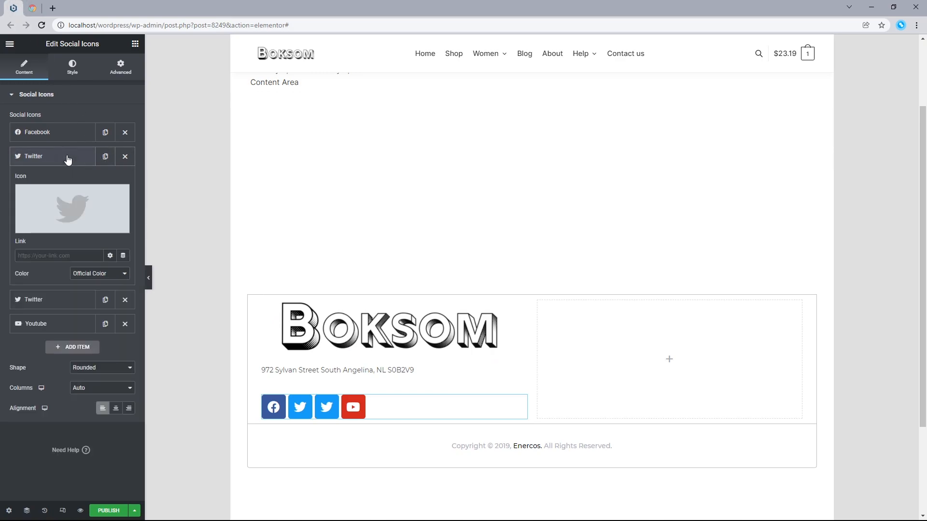
mouse_move(72, 208)
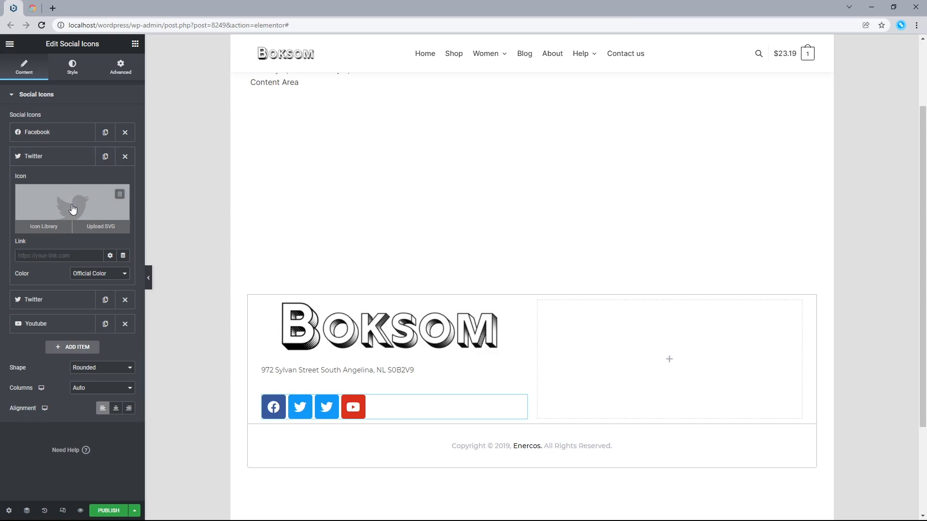
left_click(73, 207)
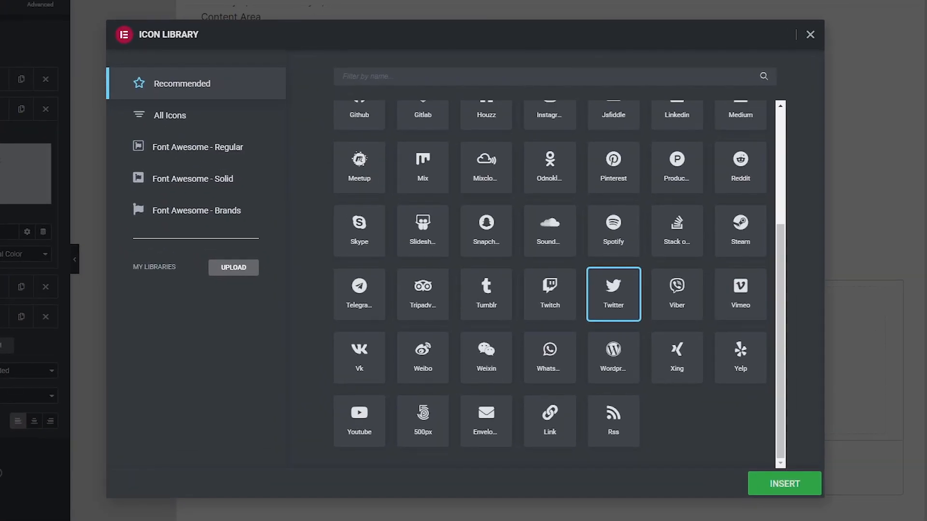
left_click(384, 75)
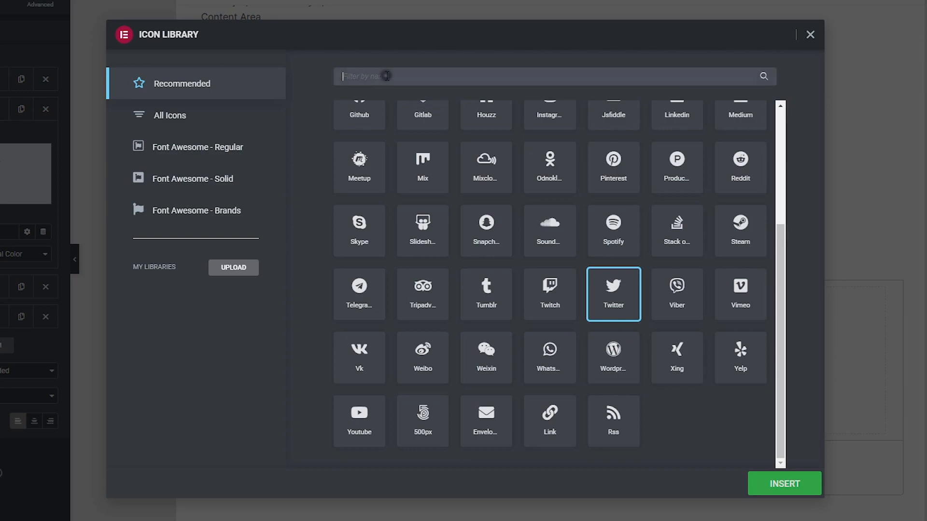
type("Lin")
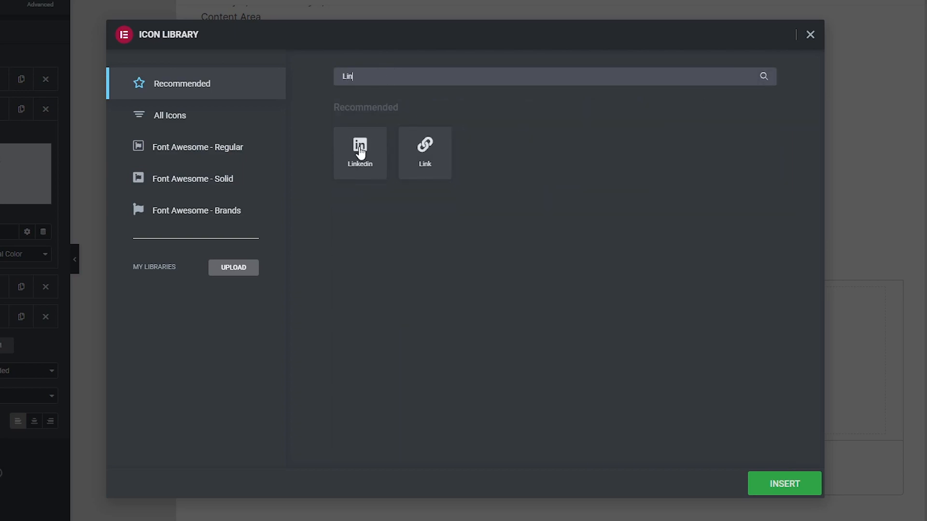
left_click(360, 151)
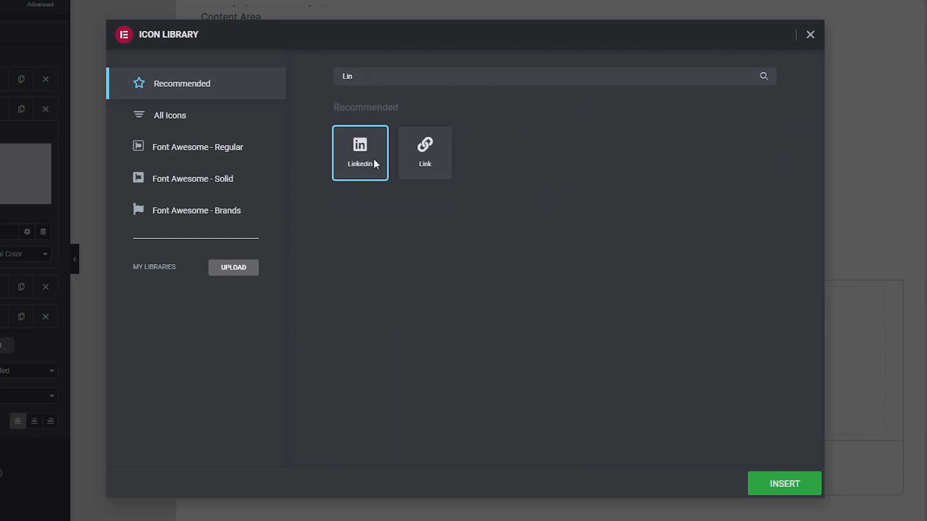
left_click(772, 488)
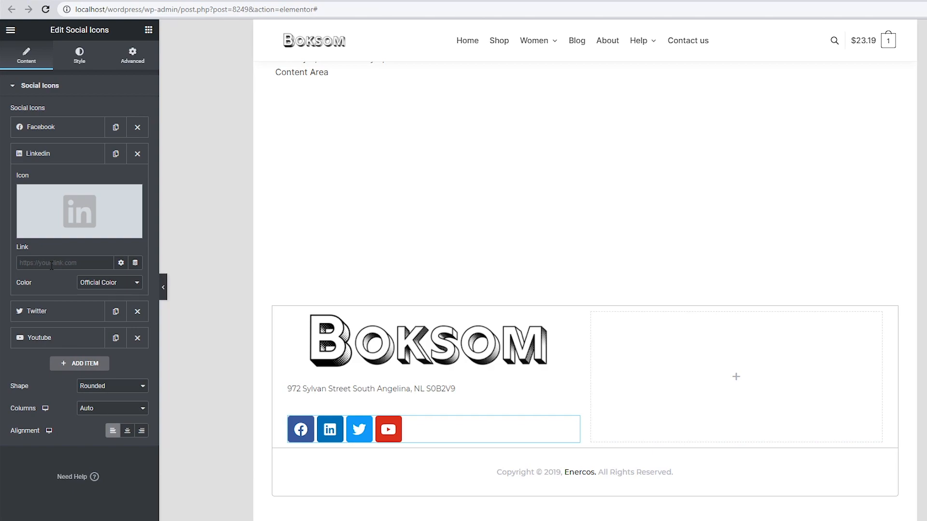
- Enter # as the placeholder link for the Linkedin, Facebook, Twitter and Youtube social icon items
left_click(51, 264)
type("#")
left_click(27, 127)
left_click(36, 233)
type("#")
left_click(42, 311)
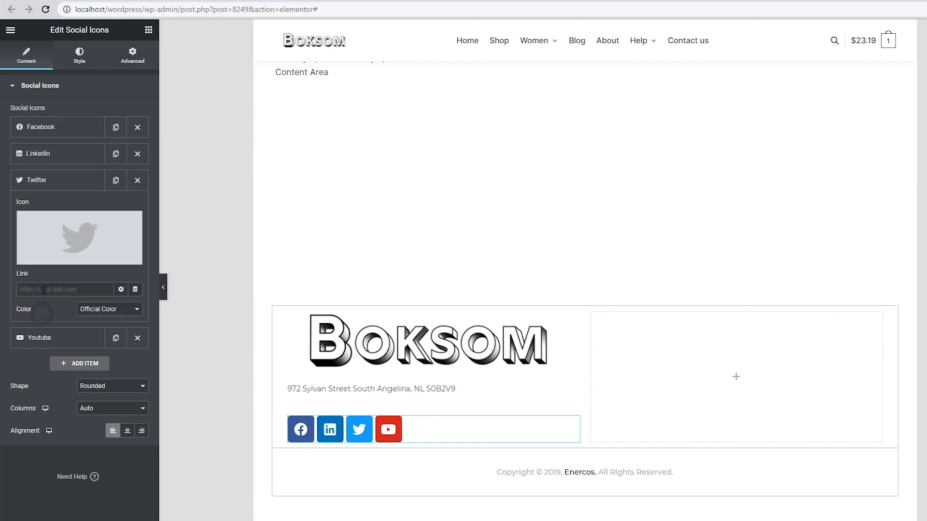
left_click(39, 334)
left_click(37, 319)
type("#")
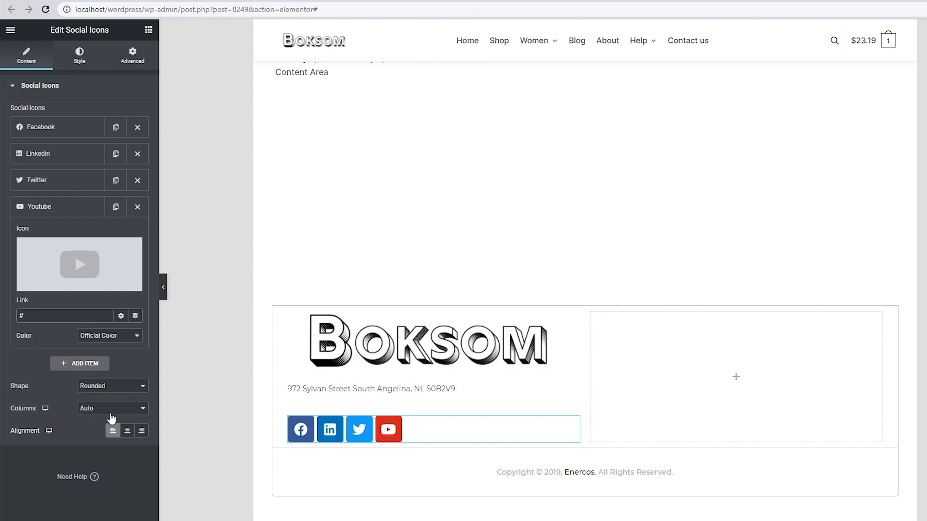
- Switch the social icons' color to Custom and make the primary color fully transparent (#02010100)
left_click(85, 62)
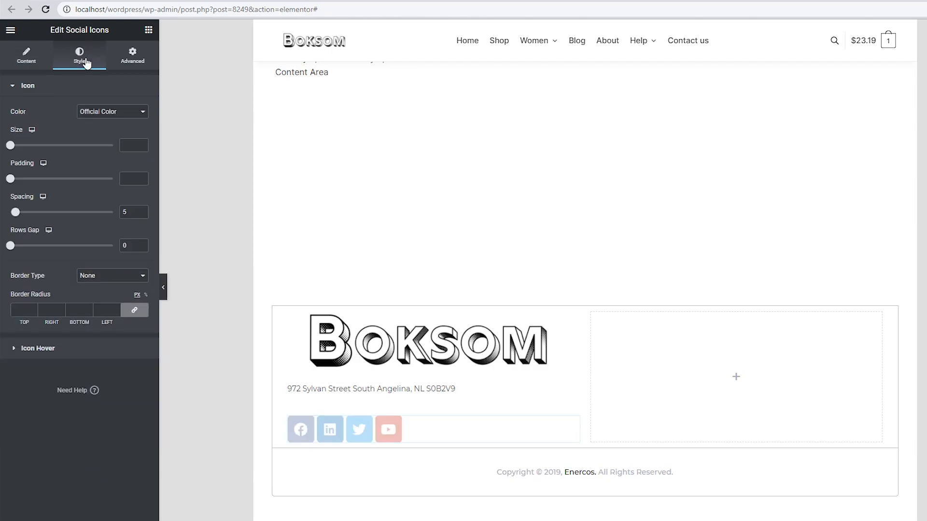
left_click(93, 111)
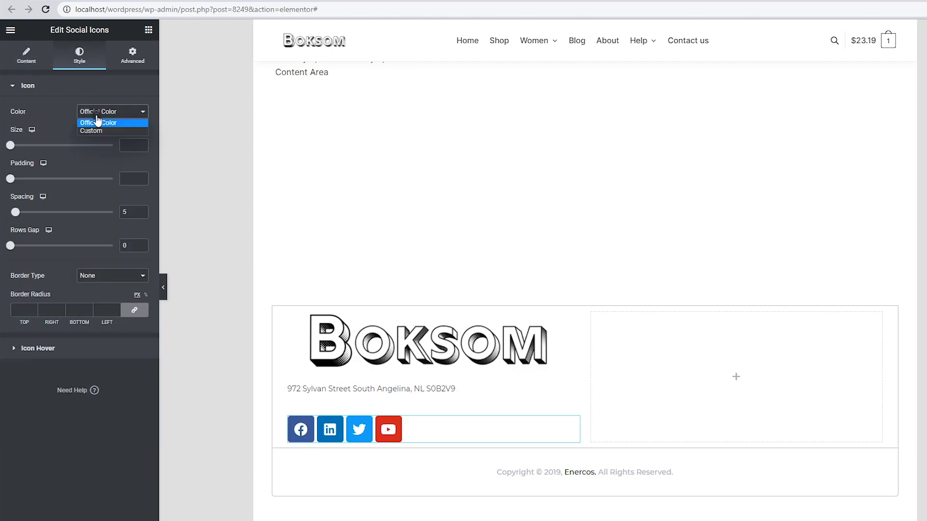
key("Down")
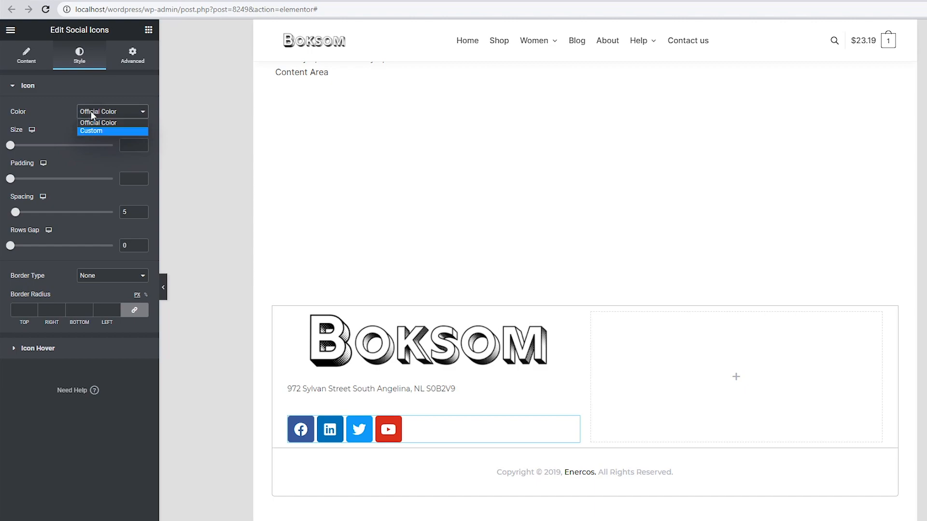
left_click(97, 132)
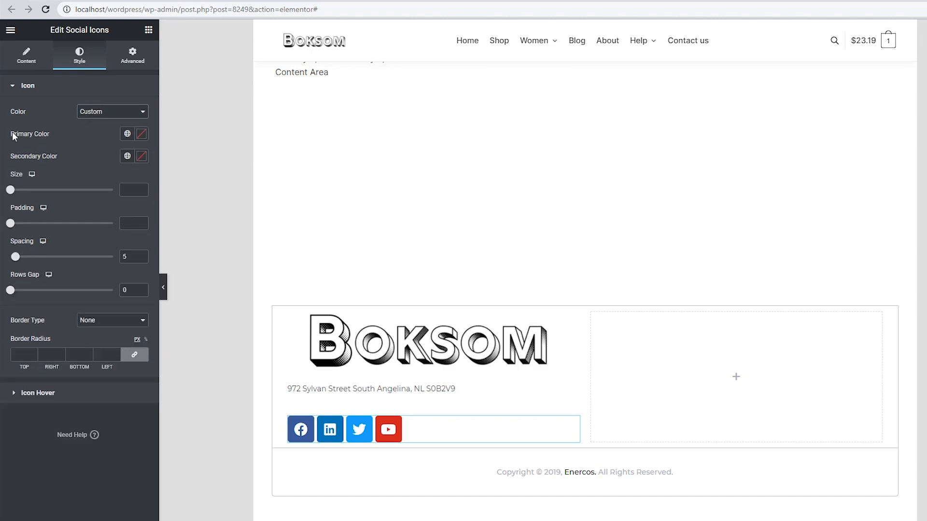
left_click(141, 134)
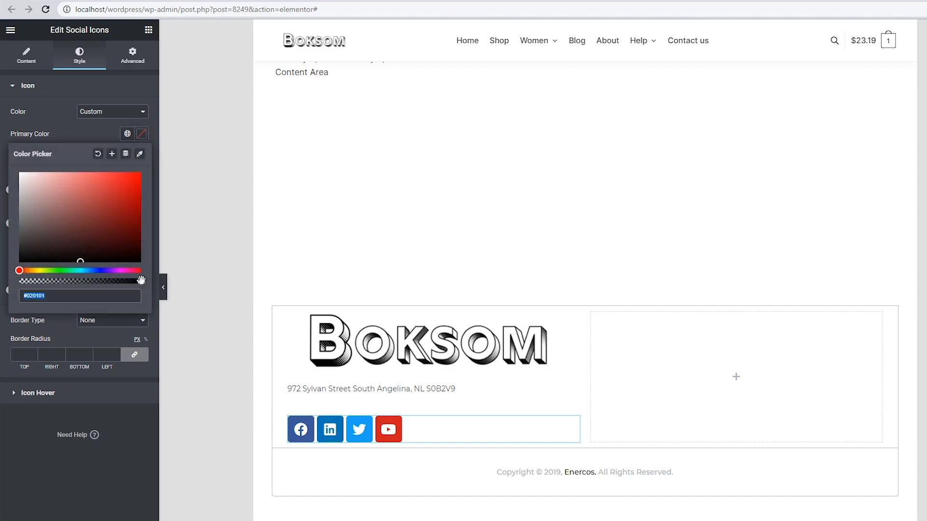
left_click_drag(141, 280, 1, 288)
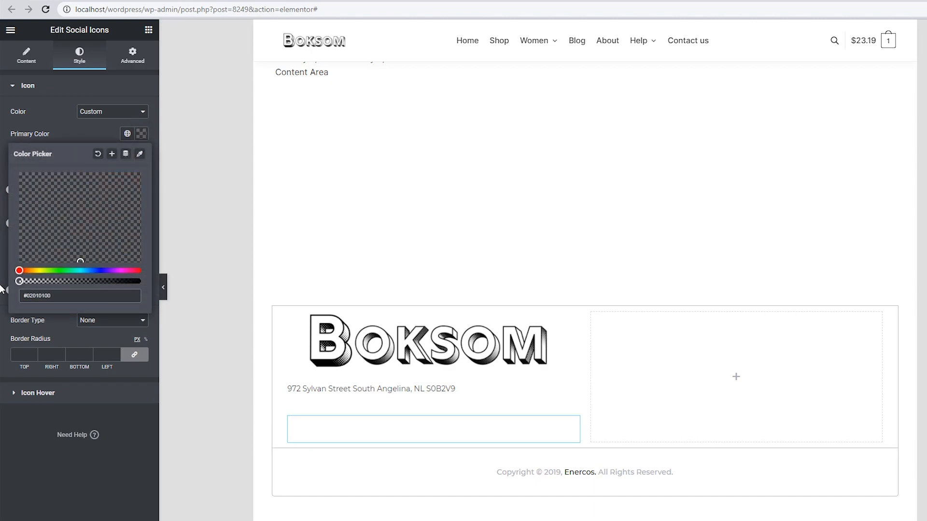
left_click(3, 157)
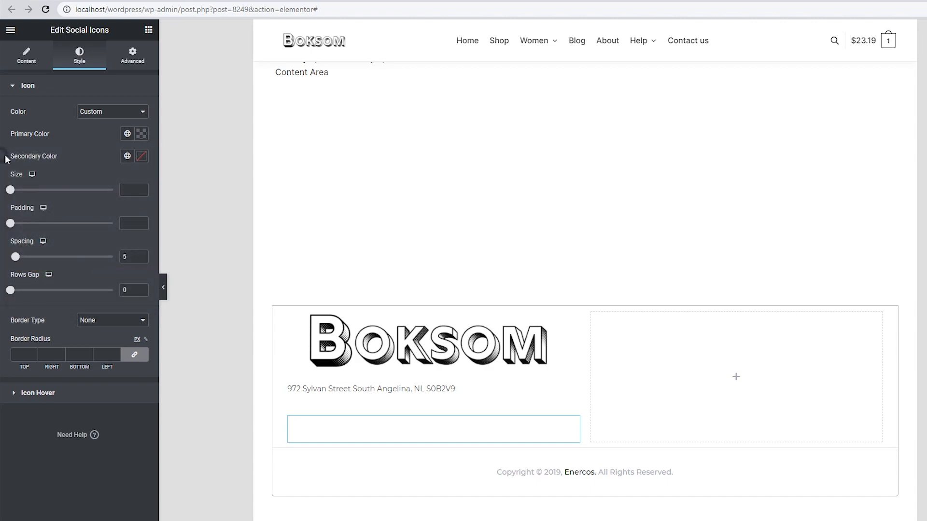
- Set the social icons' secondary color to #686868
left_click(140, 157)
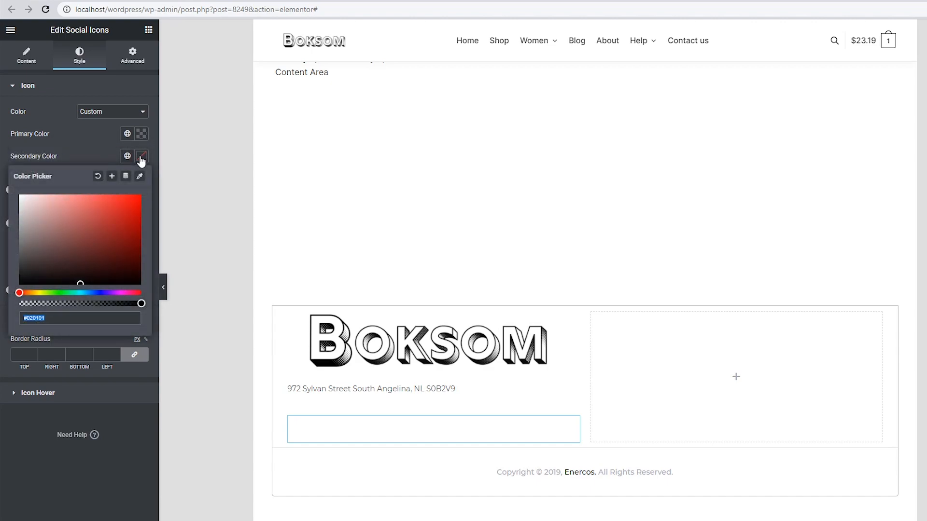
type("#")
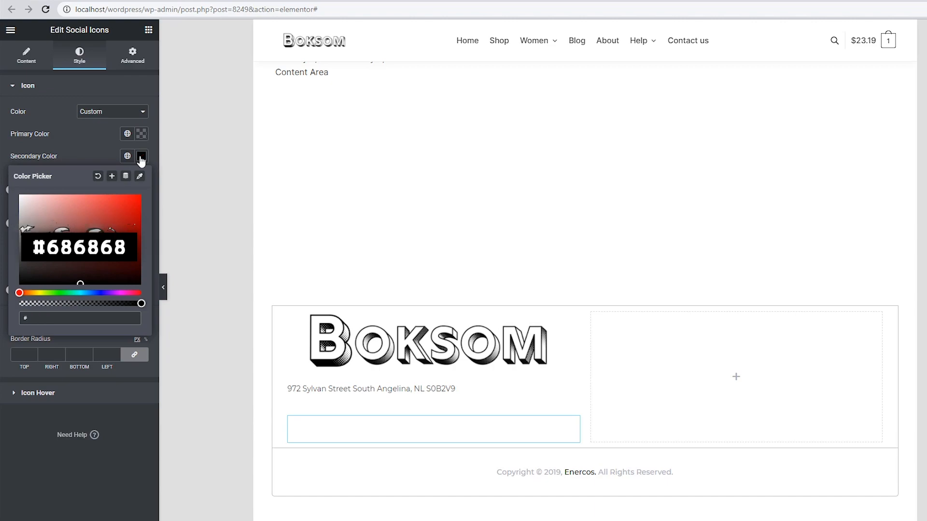
type("686868")
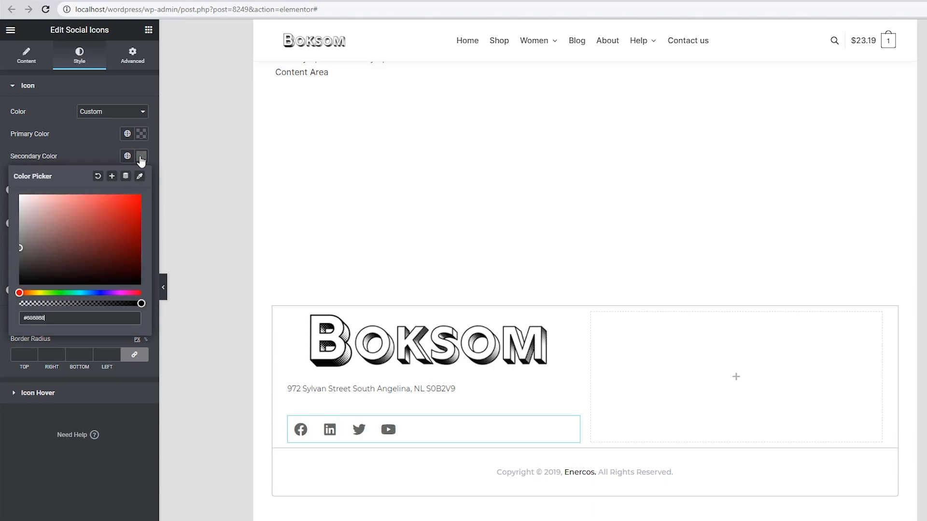
left_click(141, 159)
- Set the social icons' size to 15 and their spacing to 15
left_click(125, 191)
type("15")
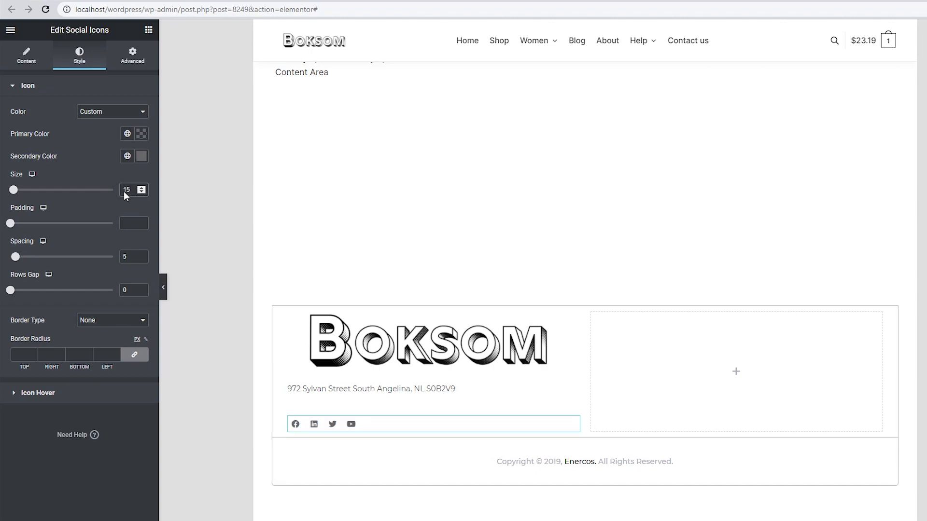
left_click(124, 257)
type("1")
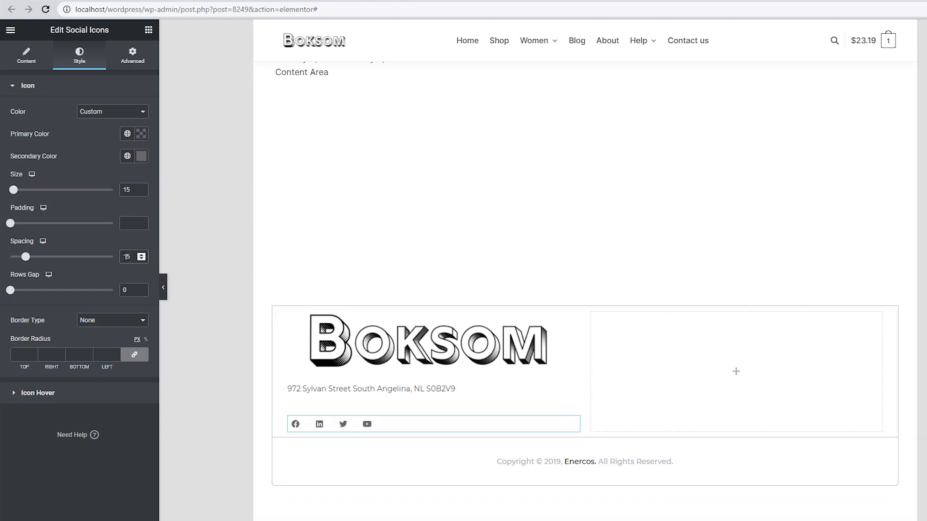
- Check the storefront footer's icon boxes and give the social icons a solid border with width 1.5 and radius 1.5
left_click(41, 4)
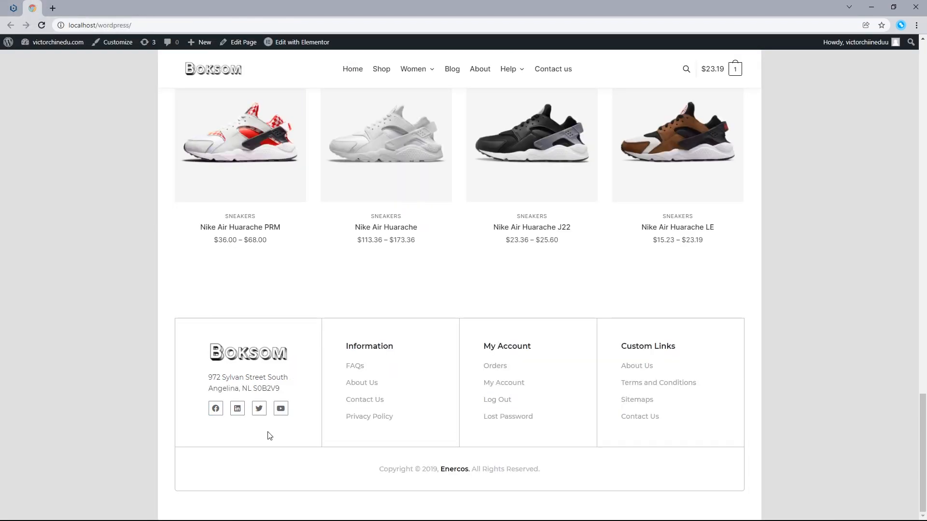
left_click(13, 7)
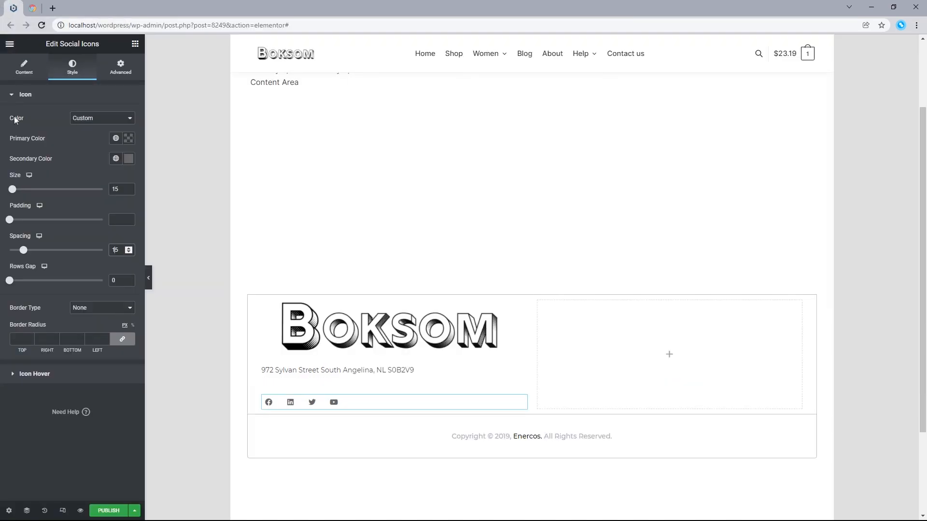
left_click(93, 309)
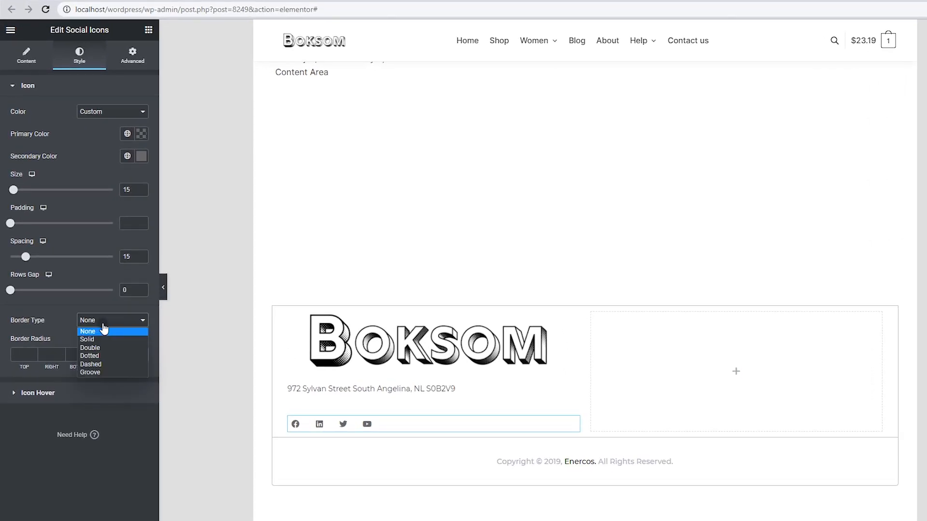
left_click(97, 340)
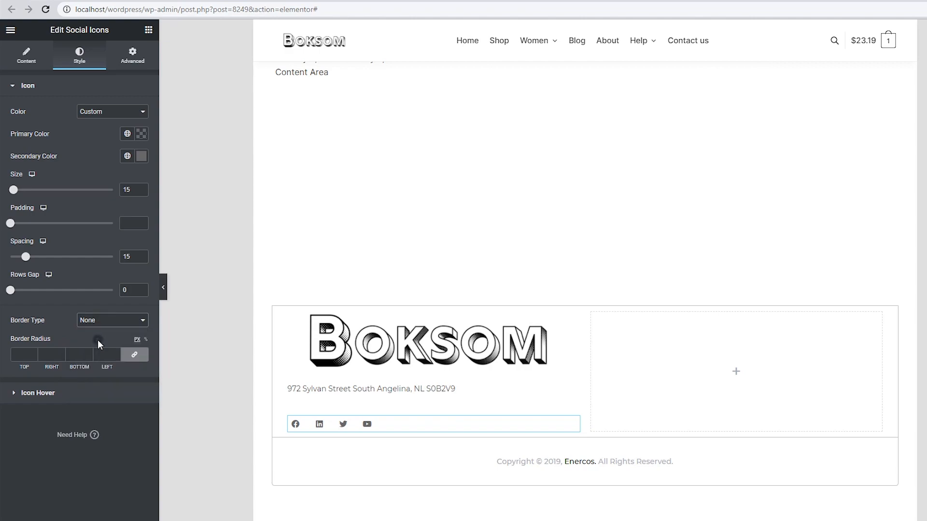
left_click(18, 354)
type("1.5")
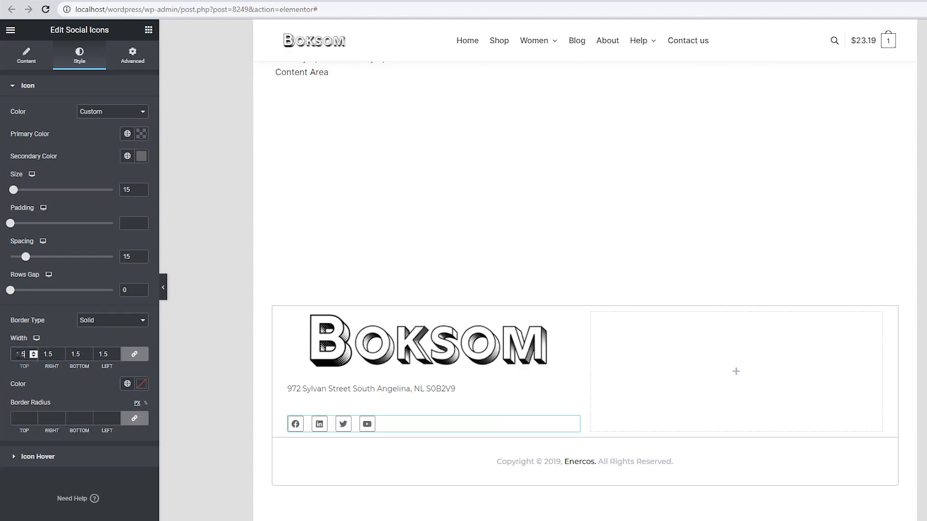
left_click(22, 420)
type("1.5")
- Set the social icons' hover border color to #303030
left_click(52, 456)
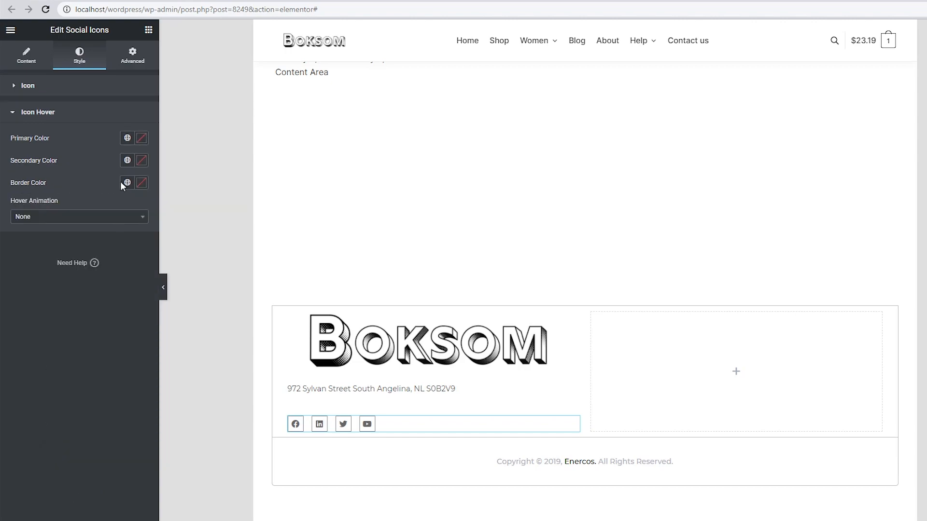
left_click(141, 183)
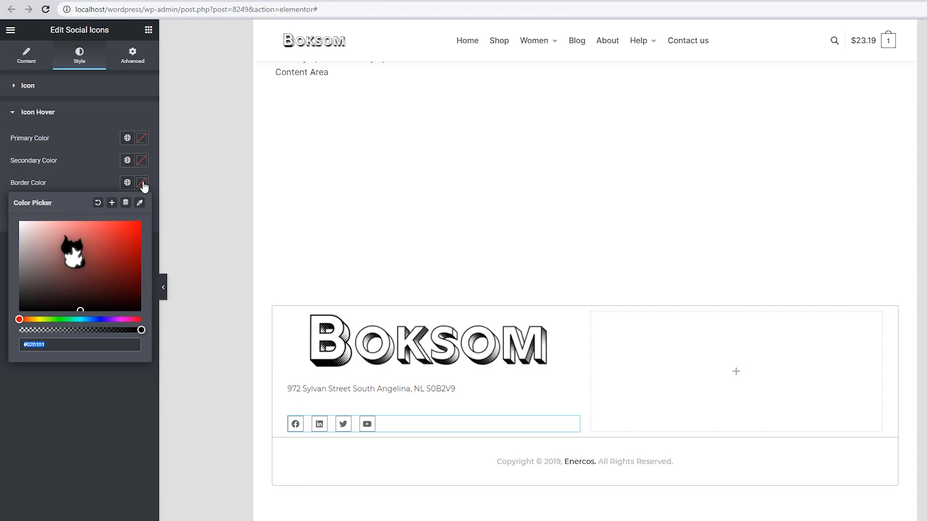
type("#30303")
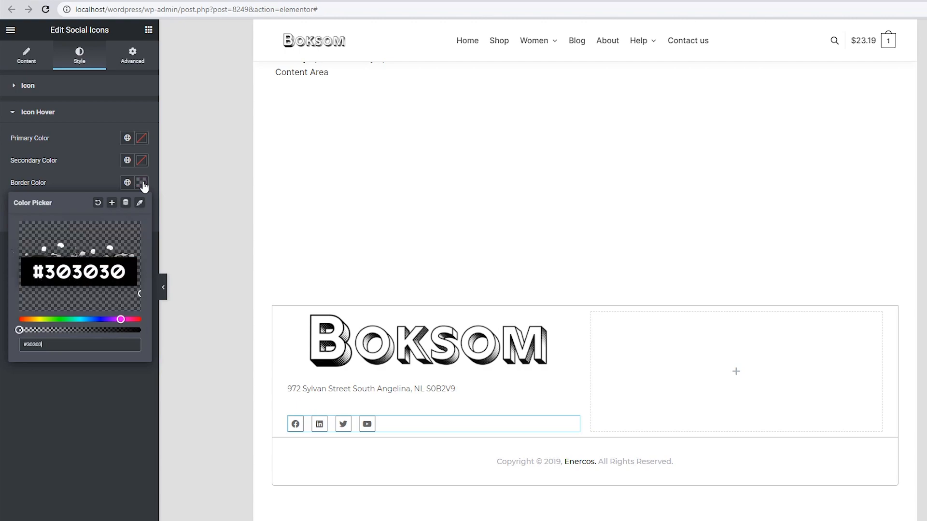
type("0")
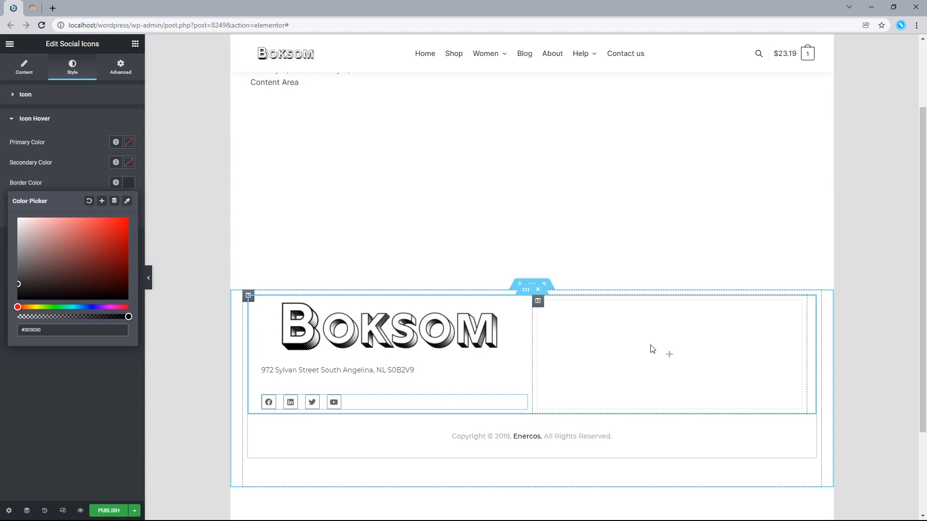
left_click(133, 47)
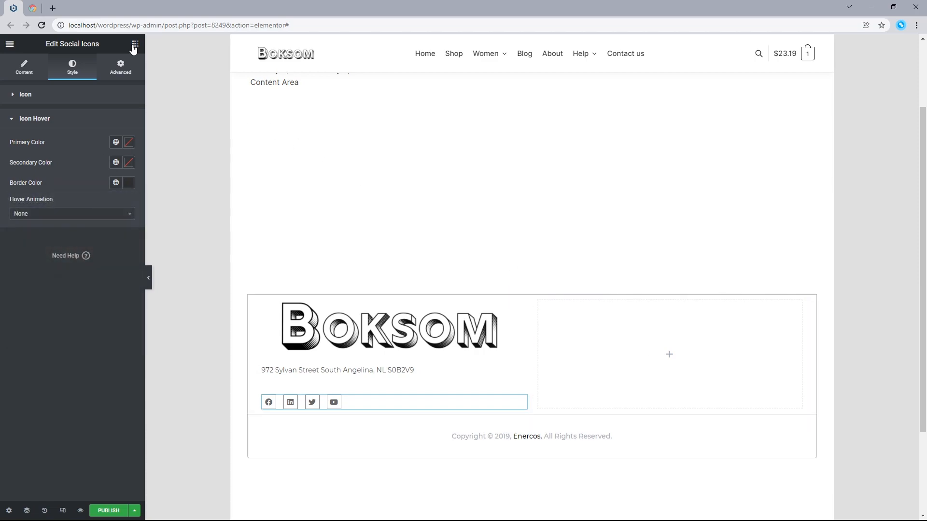
- Add a Heading widget to the empty footer column beside the logo, title it Information and align it left
left_click(134, 47)
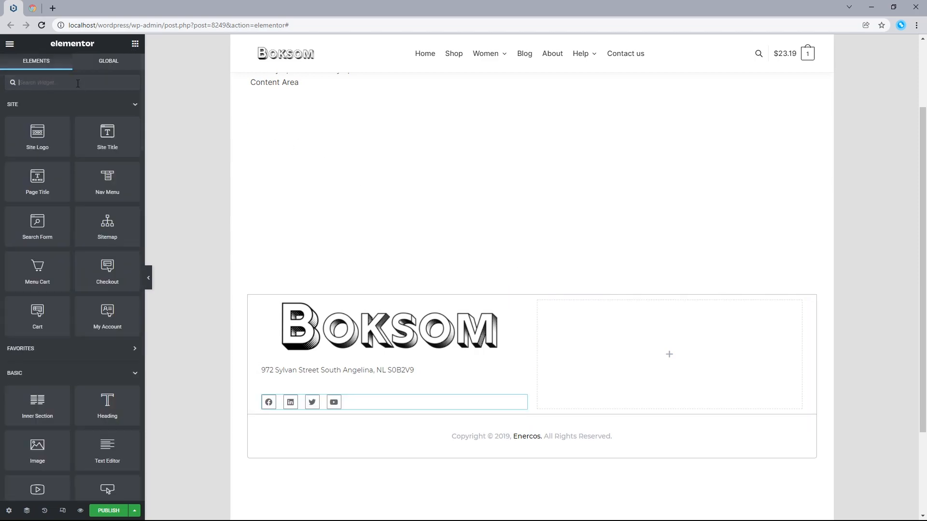
left_click_drag(108, 401, 655, 351)
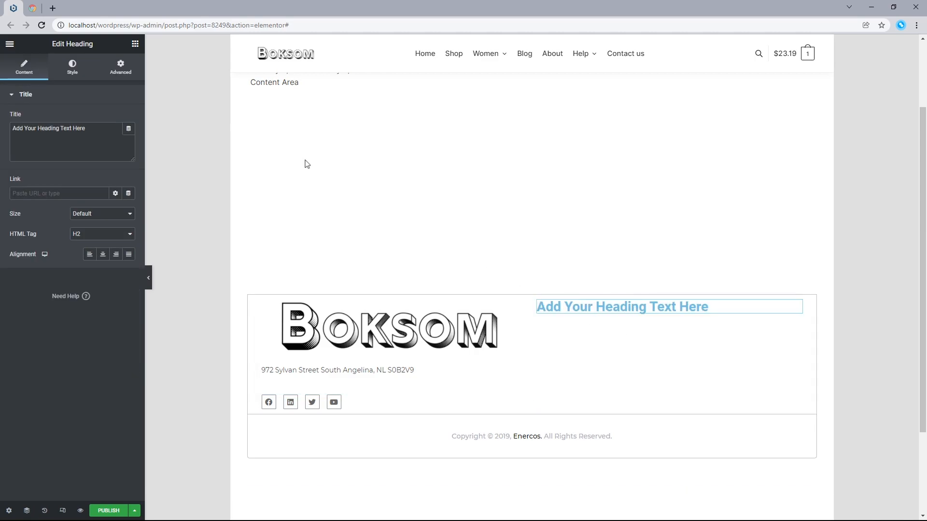
left_click(35, 11)
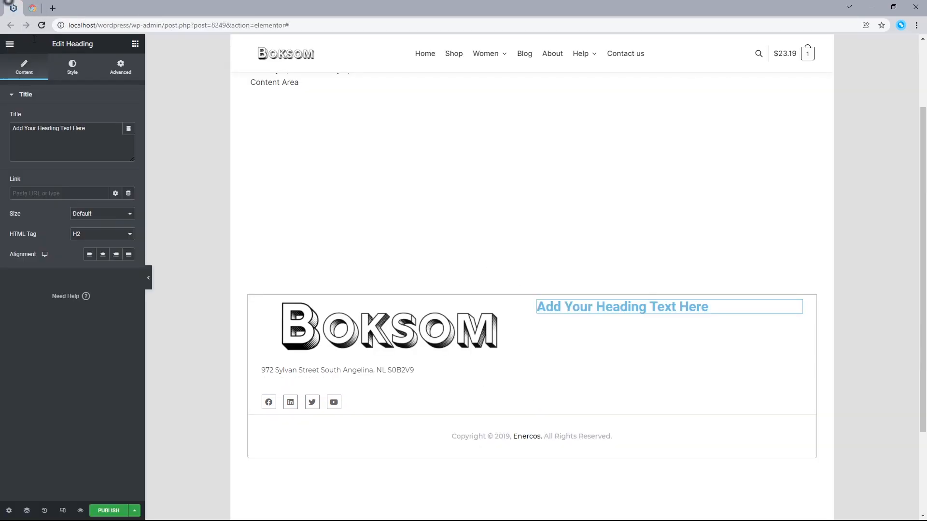
left_click(13, 8)
left_click_drag(96, 136, 1, 137)
type("Information")
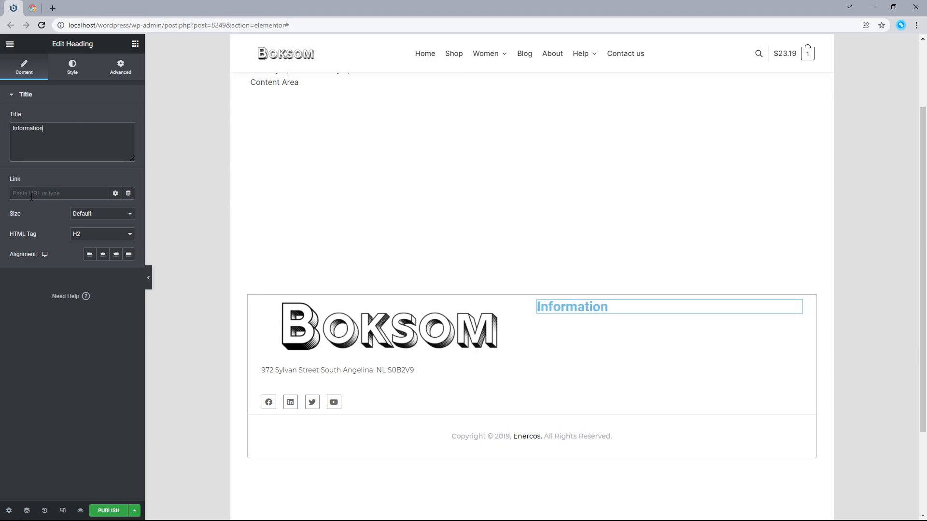
left_click(93, 220)
left_click(94, 221)
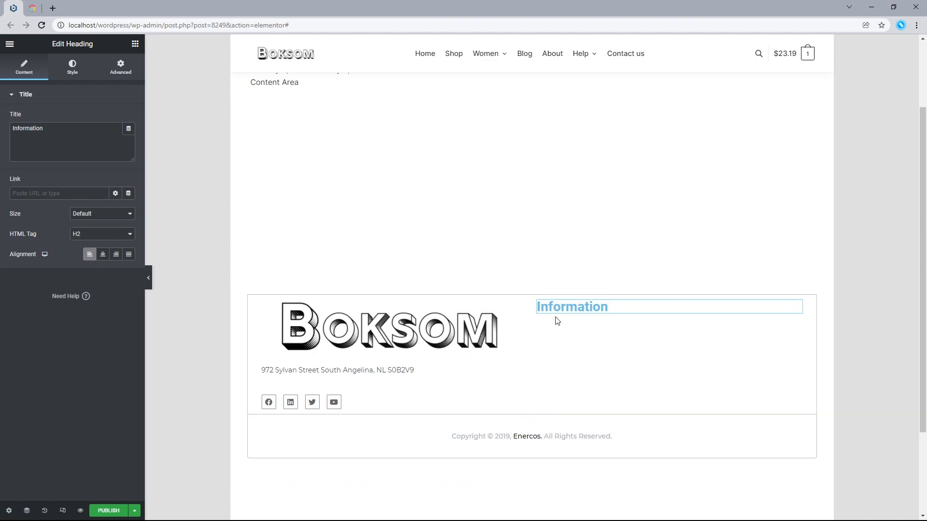
- Set the Information heading's text color to #202332
left_click(72, 66)
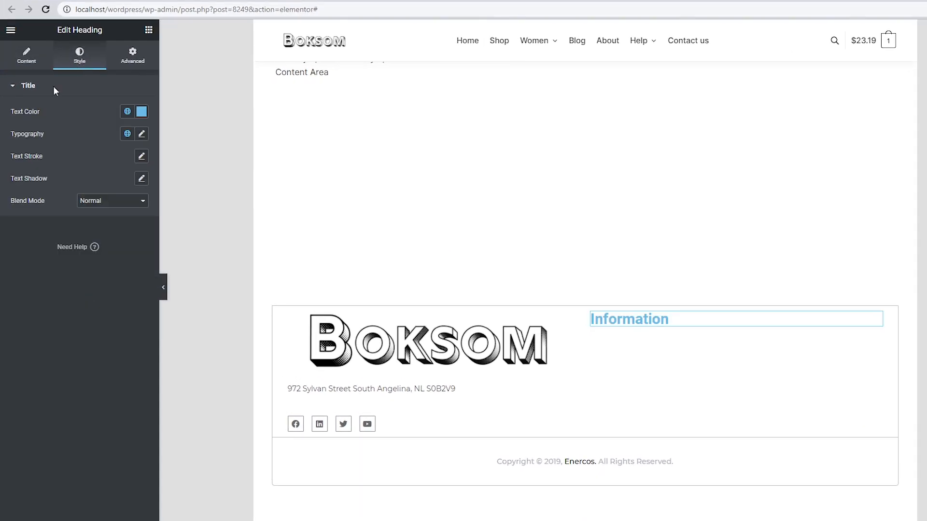
left_click(142, 113)
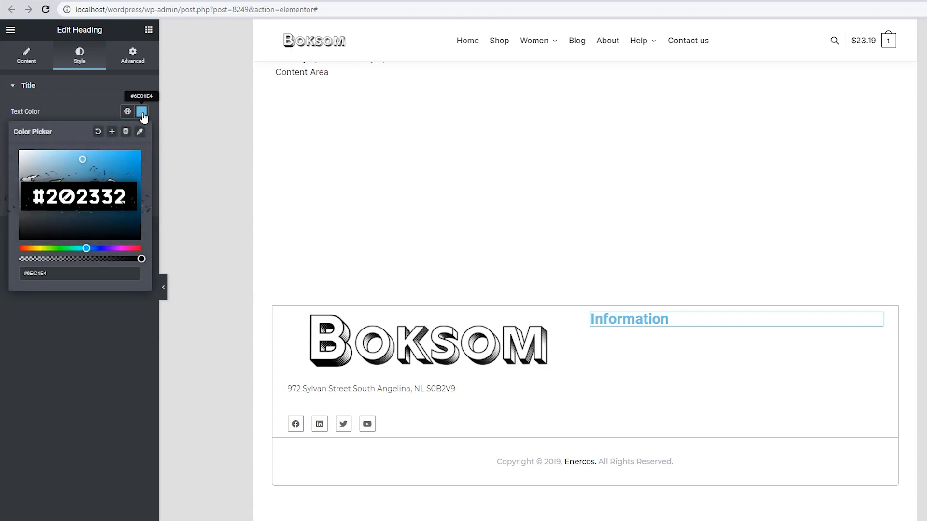
left_click(68, 279)
left_click_drag(68, 279, 16, 273)
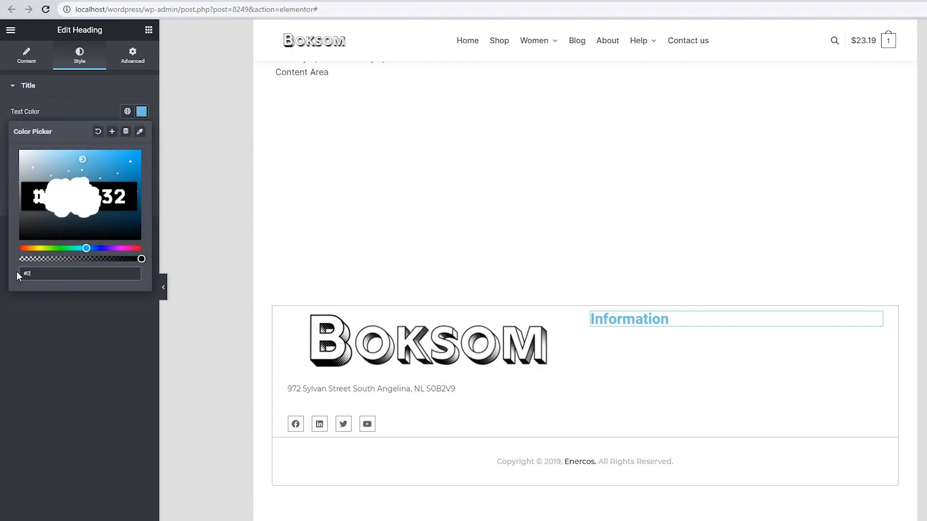
type("#202332")
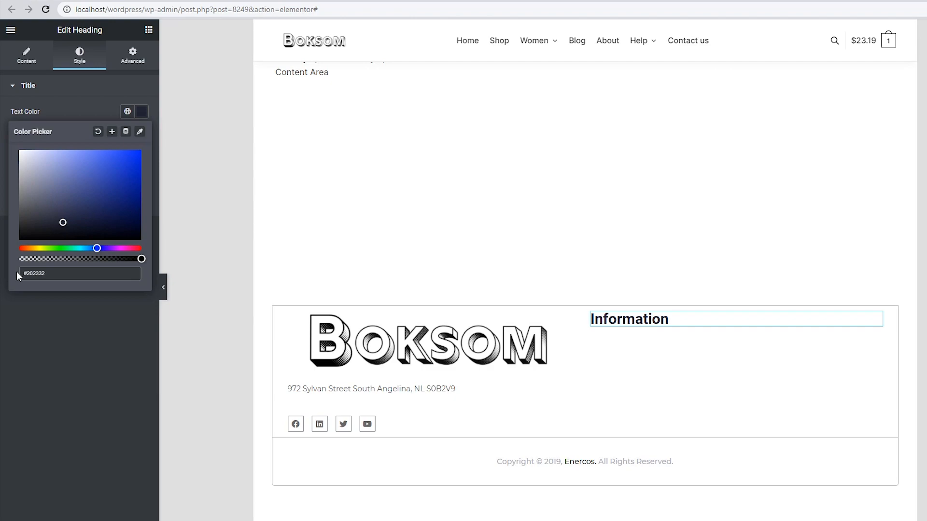
left_click(2, 154)
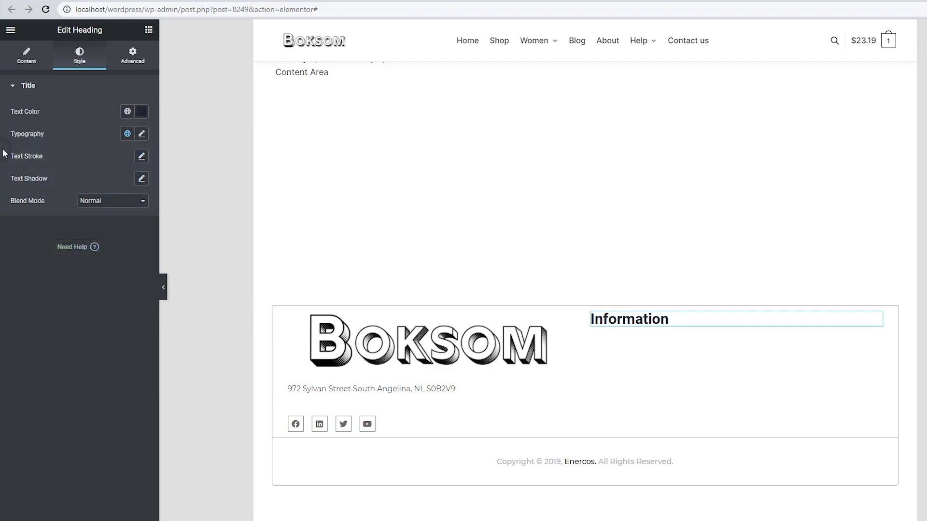
- Set the Information heading's typography to the Montserrat family at size 16 px
left_click(142, 135)
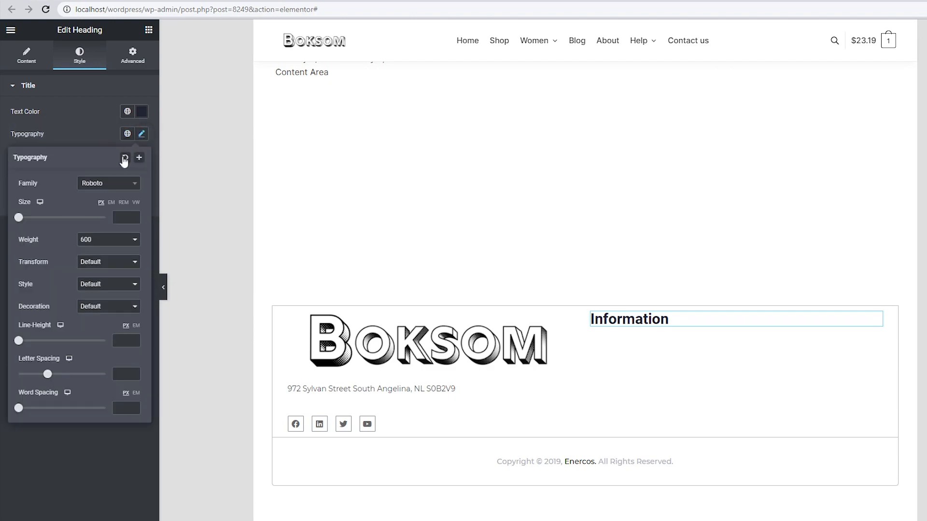
left_click(99, 185)
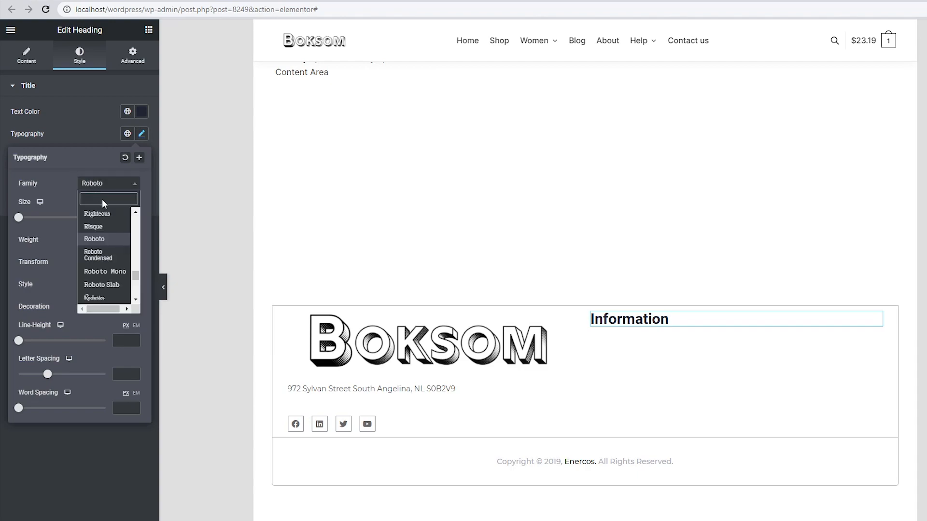
type("mont")
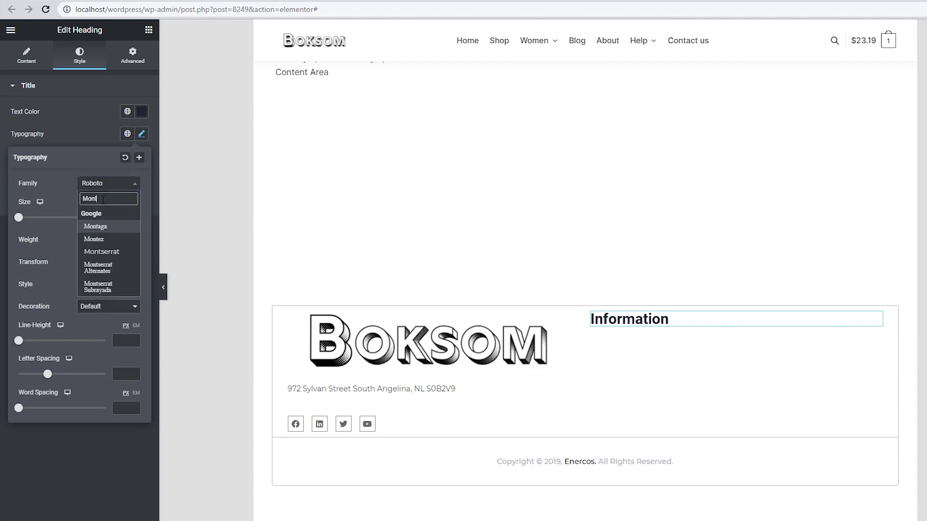
left_click(108, 224)
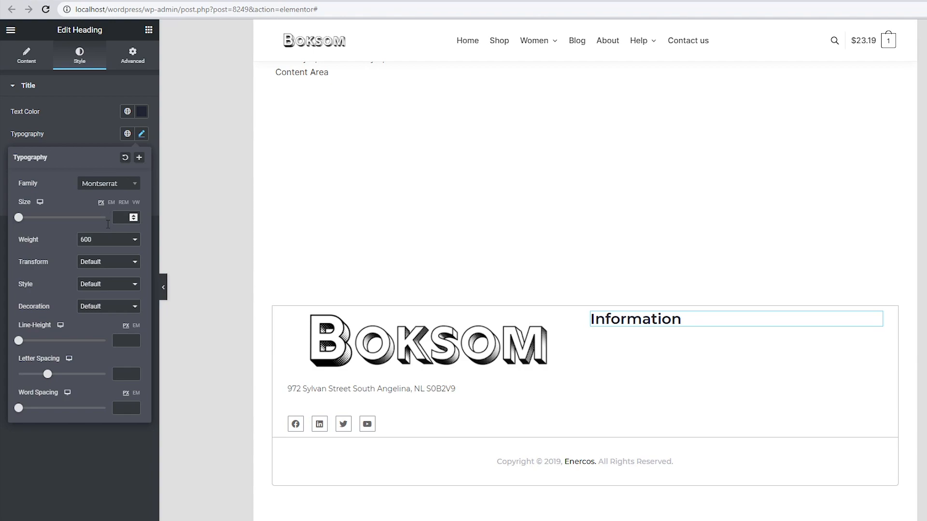
left_click(123, 219)
type("16")
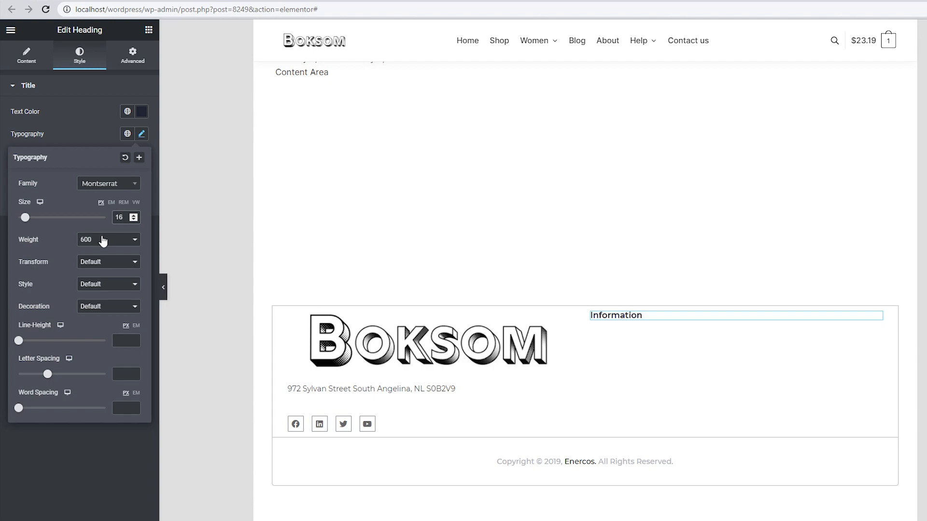
- Add an Icon List widget below the Information heading and delete List Item #2 and List Item #3 from it
left_click(149, 31)
left_click(98, 70)
type("Icon")
left_click_drag(35, 155, 609, 325)
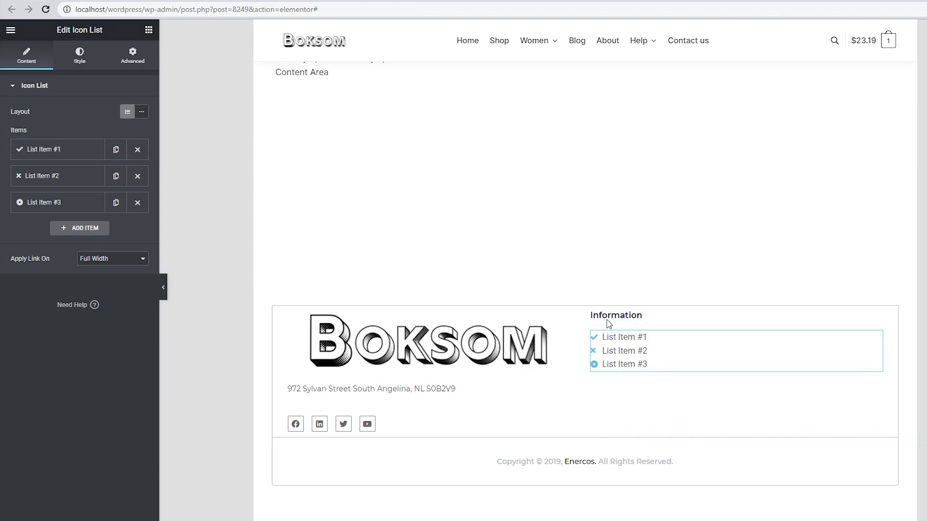
left_click(139, 178)
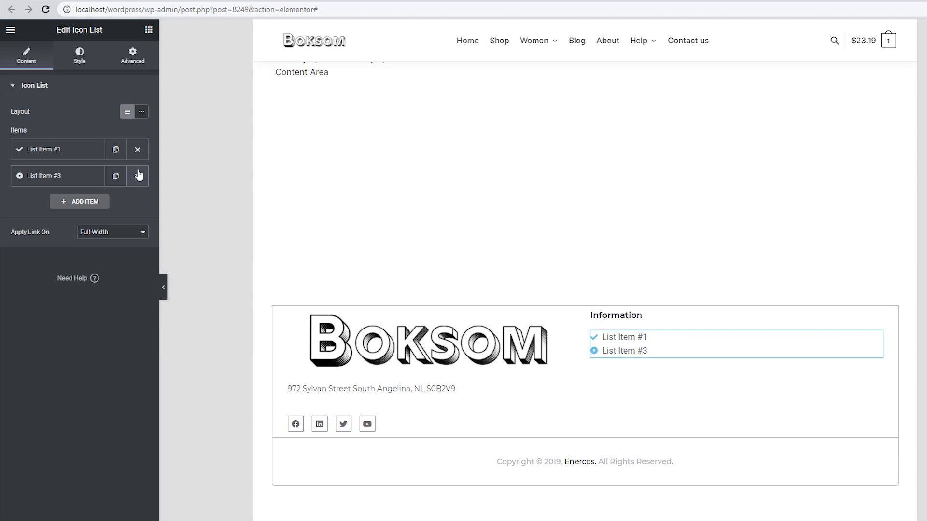
left_click(138, 177)
- Remove the check icon from List Item #1, comparing the list with the Information links in the storefront page's footer
left_click(92, 153)
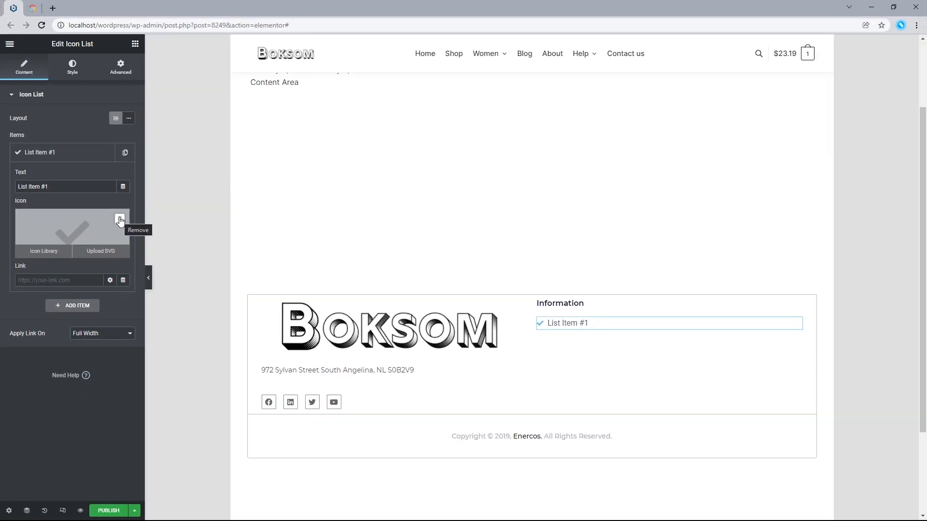
left_click(36, 4)
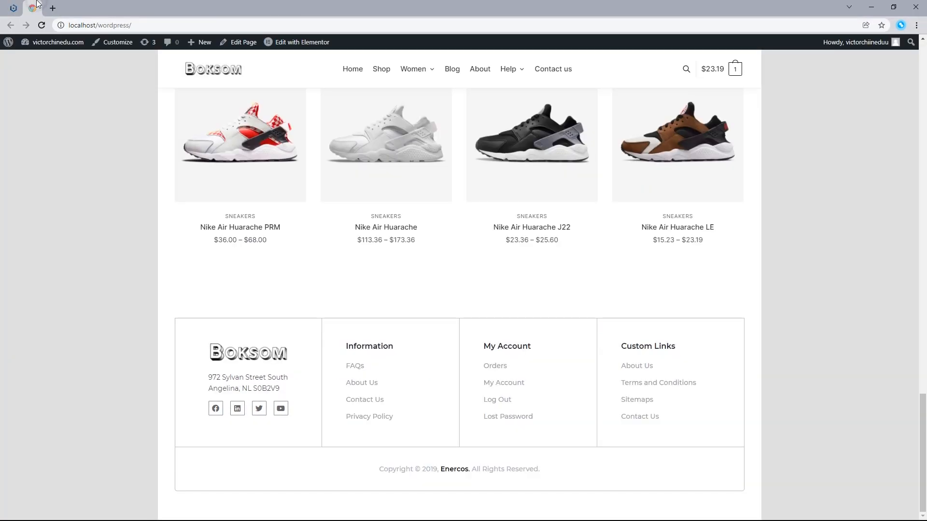
left_click(13, 8)
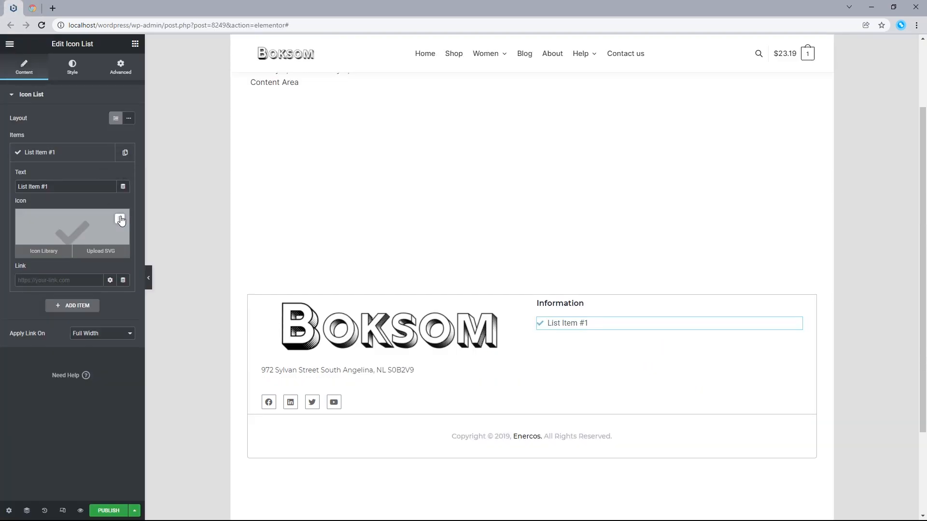
left_click(120, 220)
left_click(26, 6)
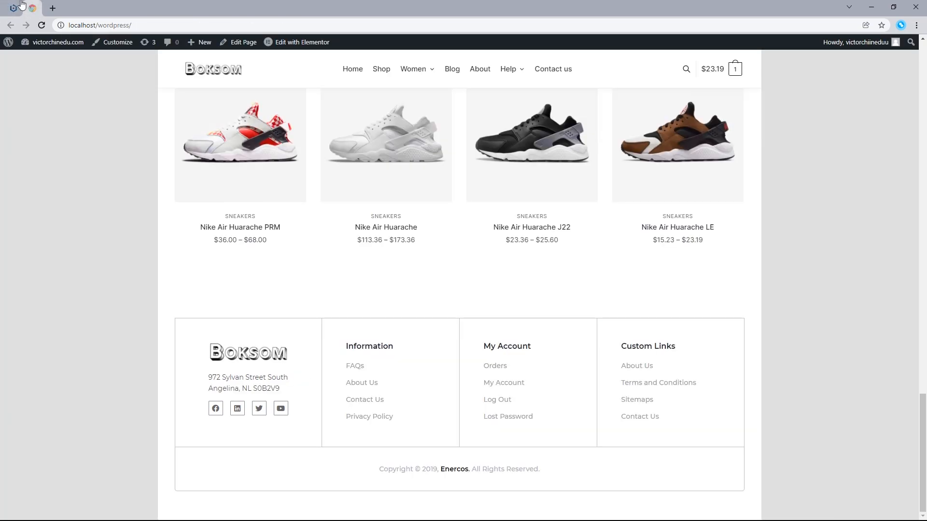
left_click(14, 7)
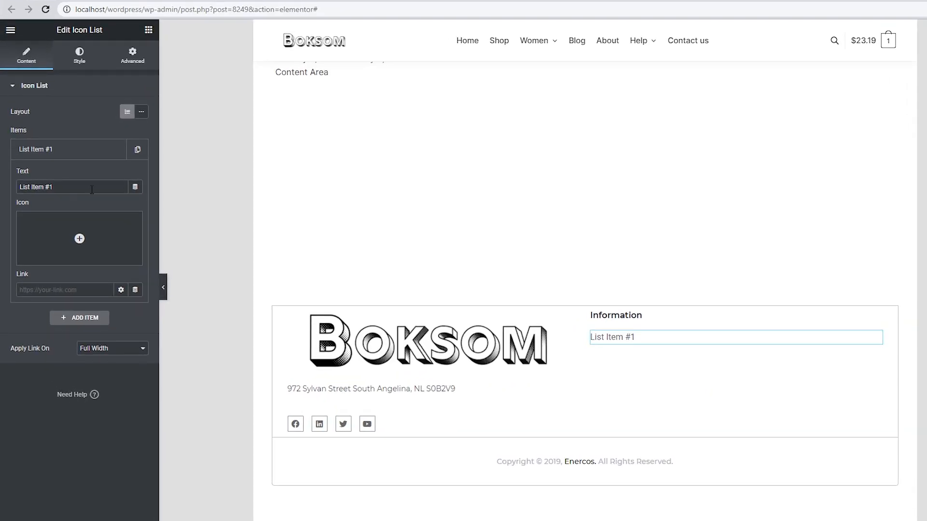
- Change the text of List Item #1 to FAQs and set its link to #
left_click_drag(92, 189, 8, 186)
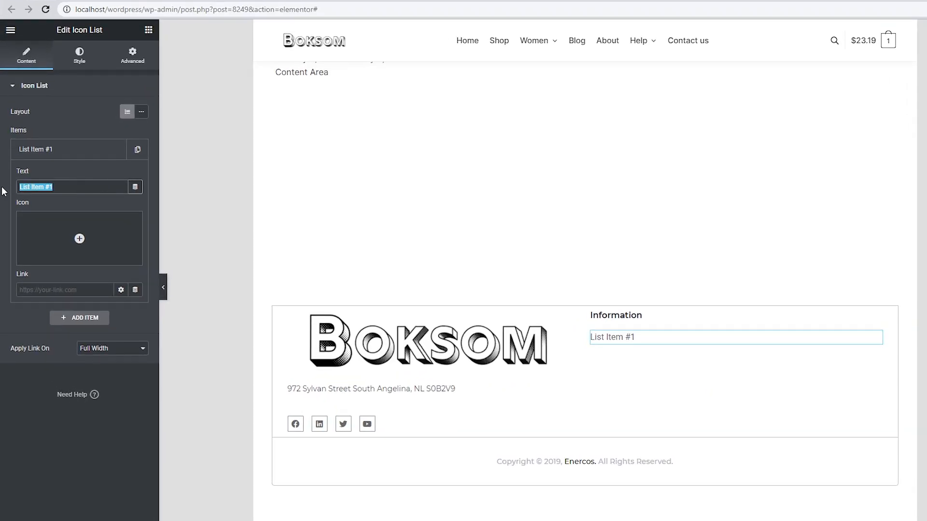
type("FAQs")
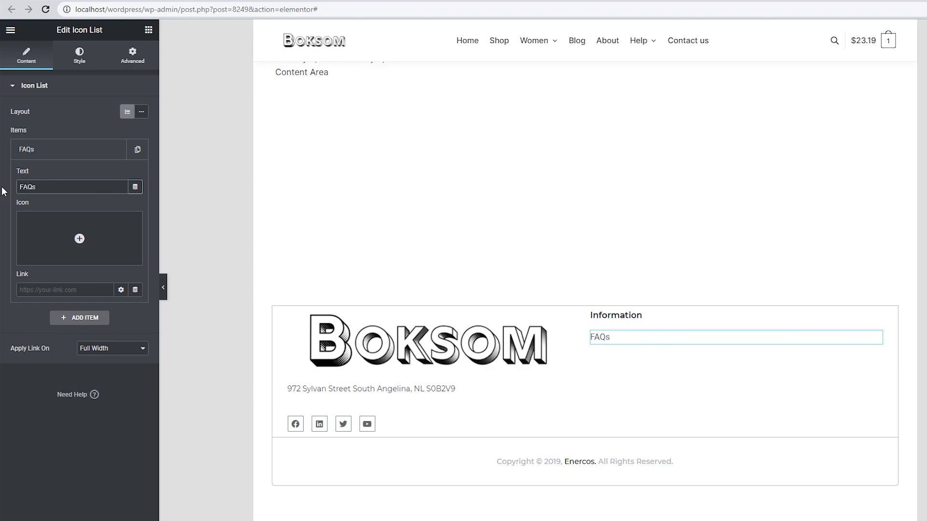
left_click(34, 291)
type("#")
left_click(76, 154)
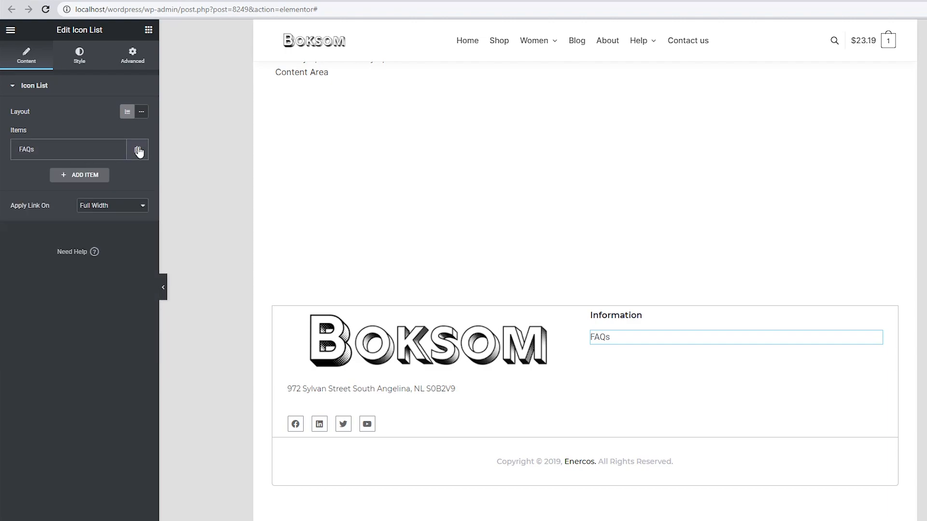
- Duplicate the FAQs item three times to make four list items, and check the Information link names on the storefront page
left_click(138, 150)
left_click(116, 176)
left_click(115, 177)
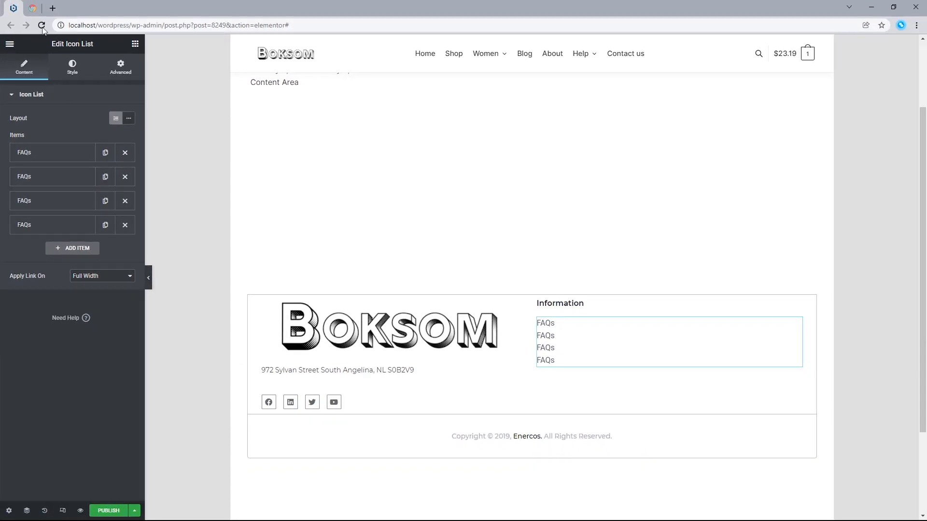
left_click(33, 8)
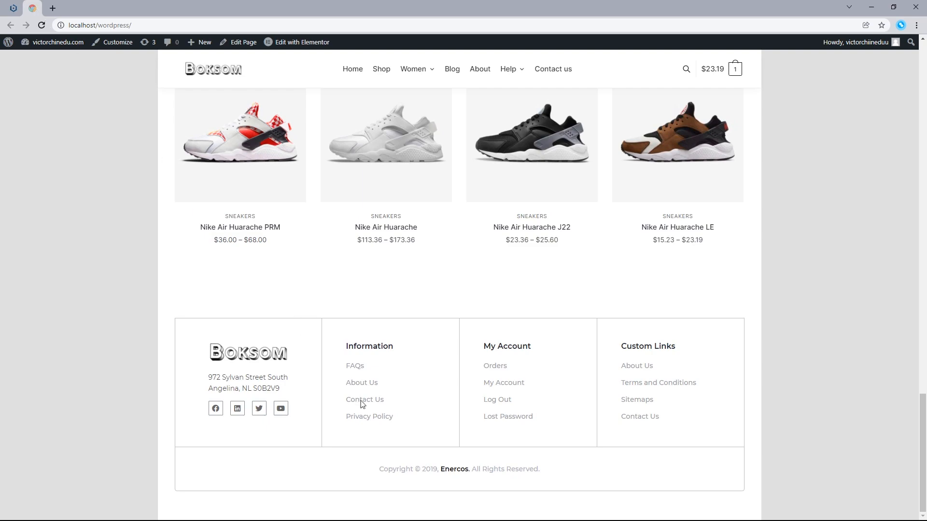
- Rename the second and third items of the Information icon list to About Us and Contact Us in the footer editor
left_click(9, 5)
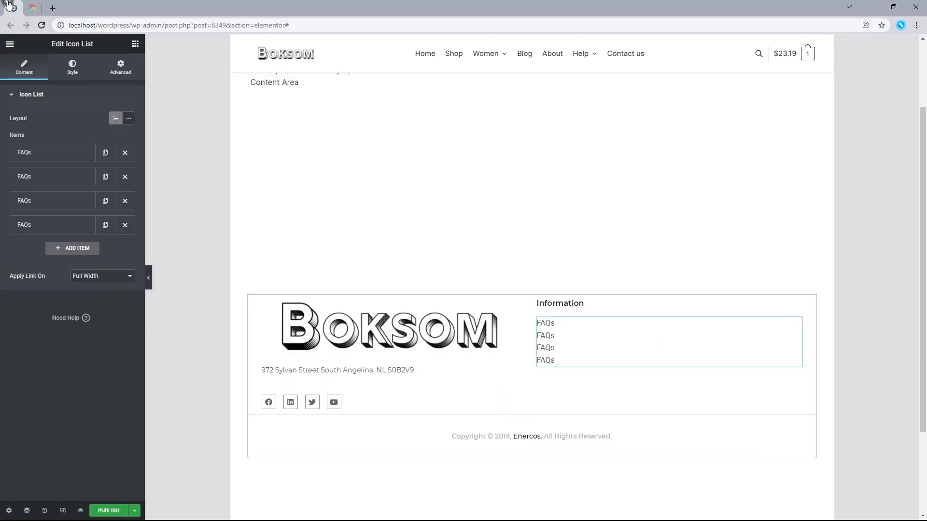
left_click(68, 182)
left_click_drag(64, 213, 11, 234)
type("About Us")
left_click(38, 180)
left_click(43, 198)
type("Contact Us")
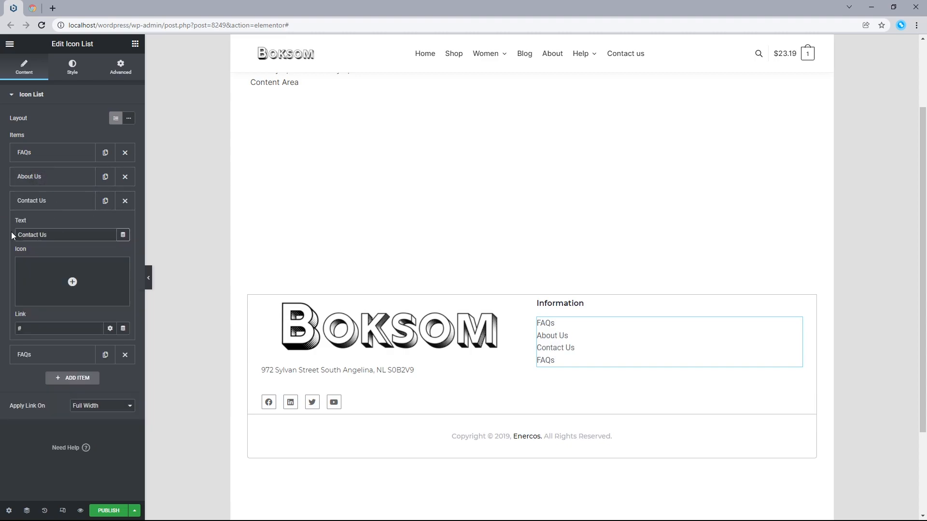
- Rename the fourth item of the Information list to Privacy Policy and apply the list's links on Full Width
left_click(39, 201)
left_click(46, 225)
left_click_drag(46, 259, 11, 259)
type("Privacy")
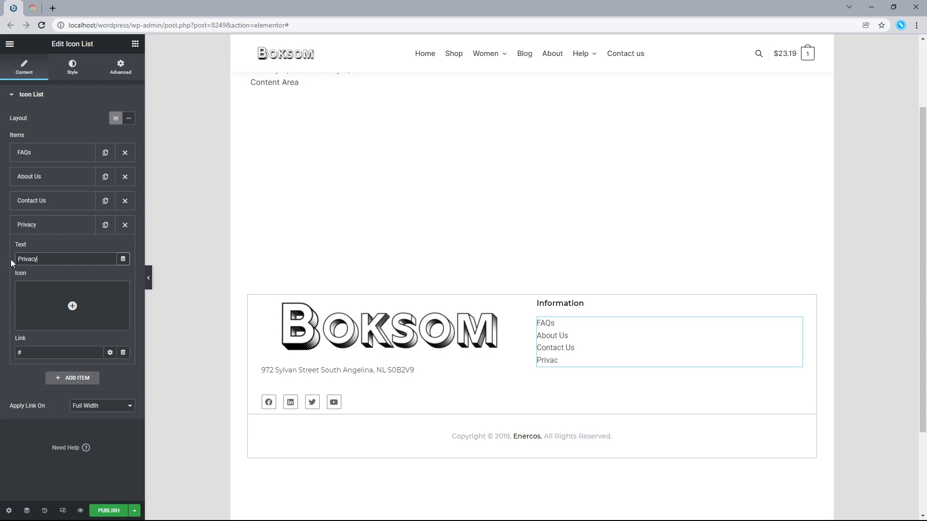
type(" Policy")
left_click(47, 226)
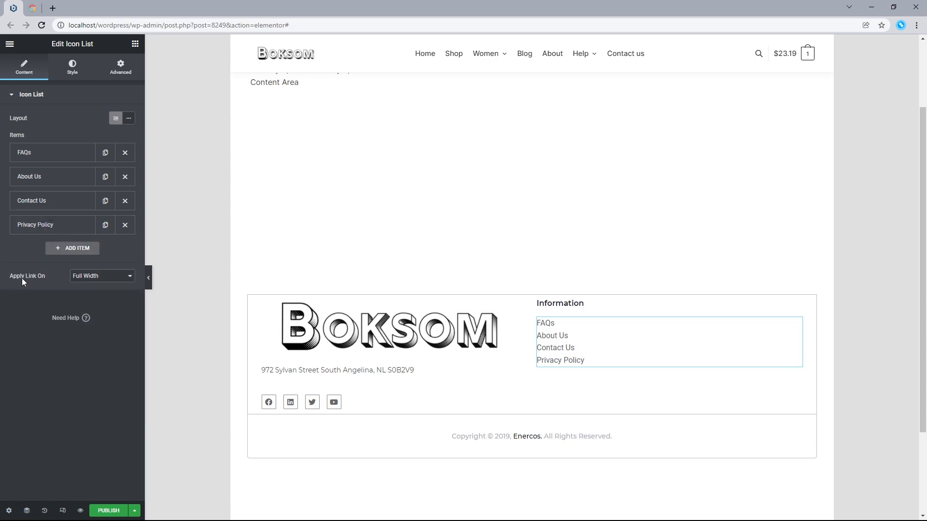
left_click(84, 276)
left_click(91, 286)
- Set the space between the Information list items to 18 and align the list left
left_click(76, 72)
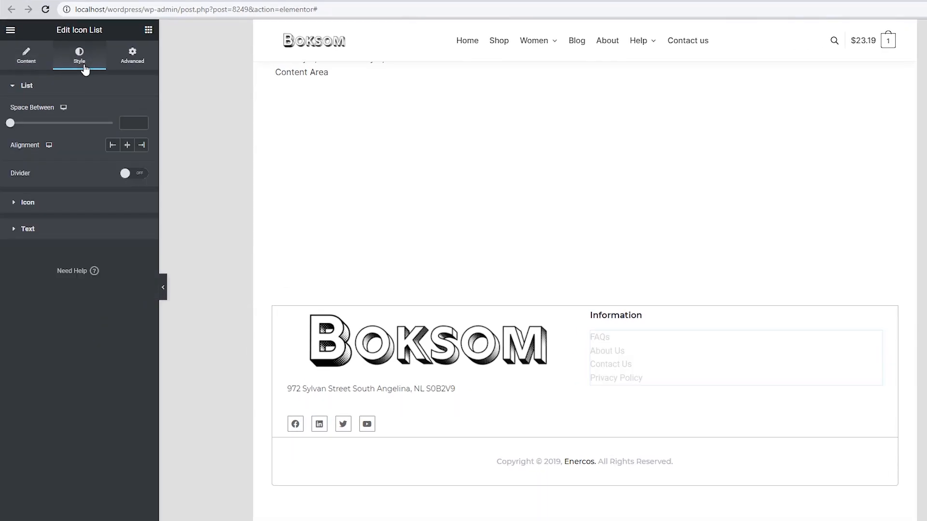
left_click(130, 123)
type("18")
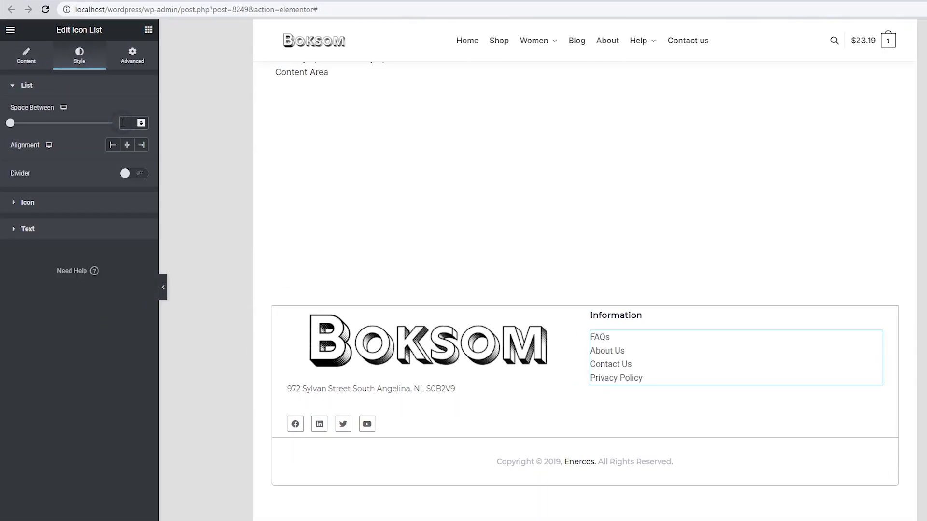
left_click(113, 147)
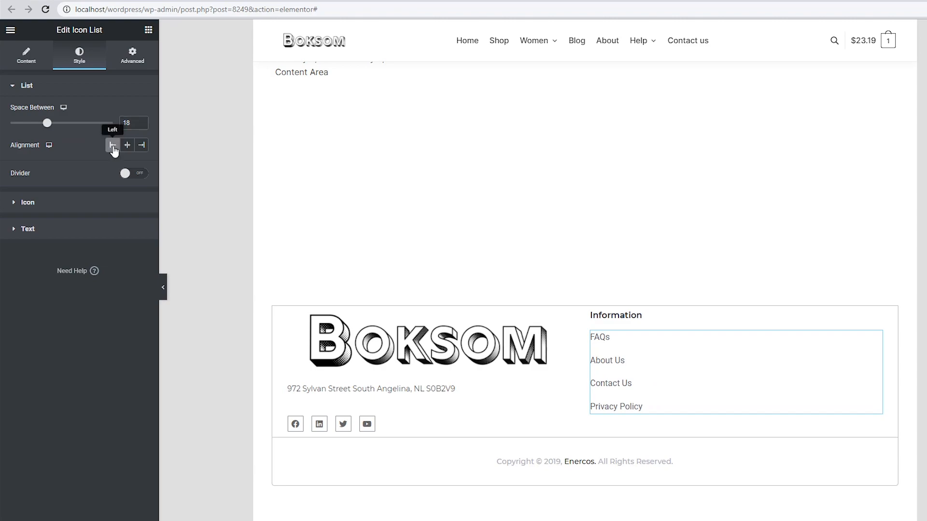
left_click(128, 175)
left_click(129, 175)
left_click(19, 206)
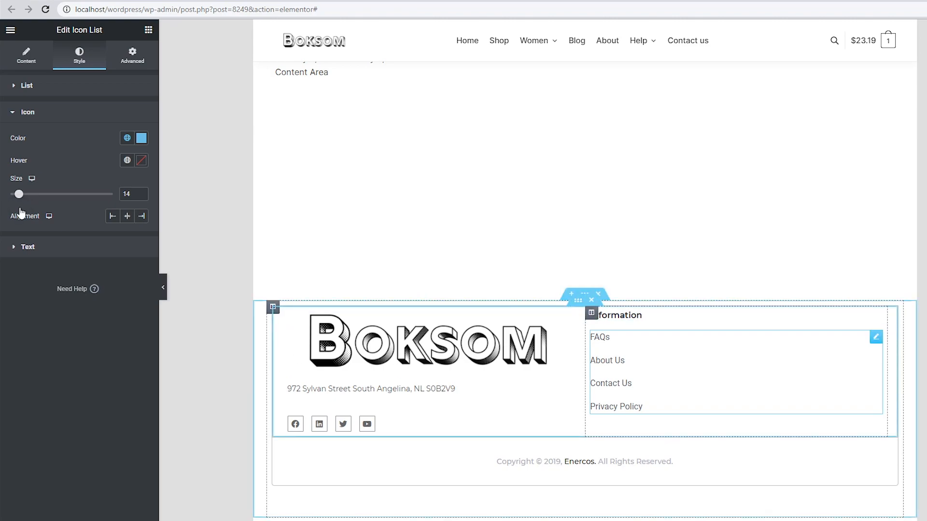
left_click(92, 112)
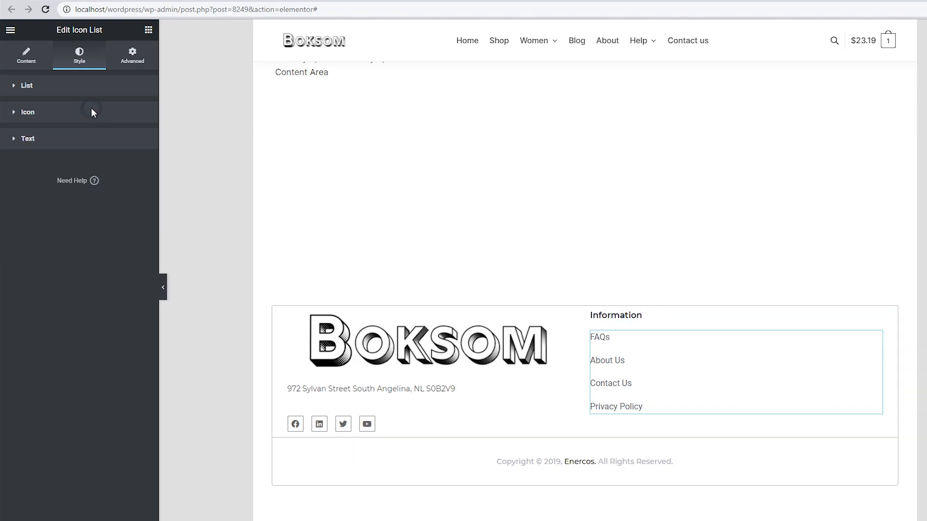
- Set the Information list's text color to #9A9CA7
left_click(46, 140)
left_click(142, 166)
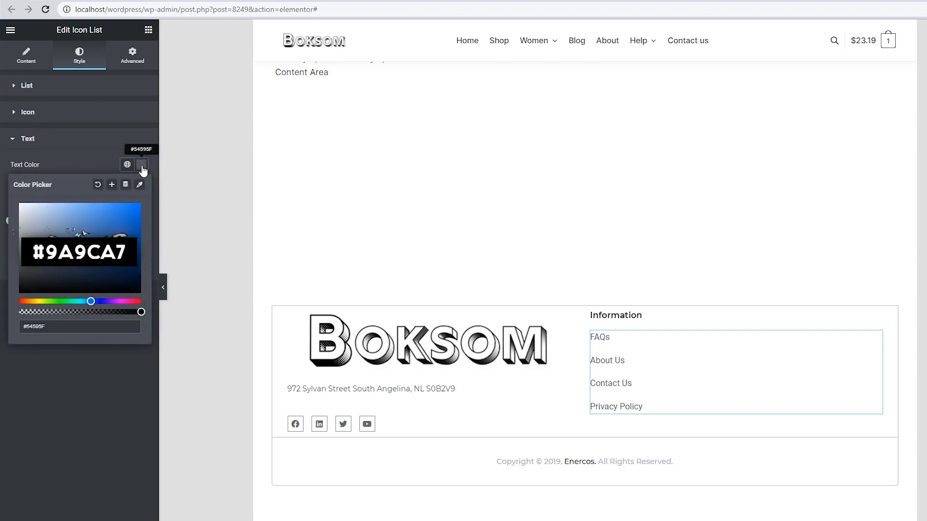
left_click_drag(65, 325, 6, 330)
key("BackSpace")
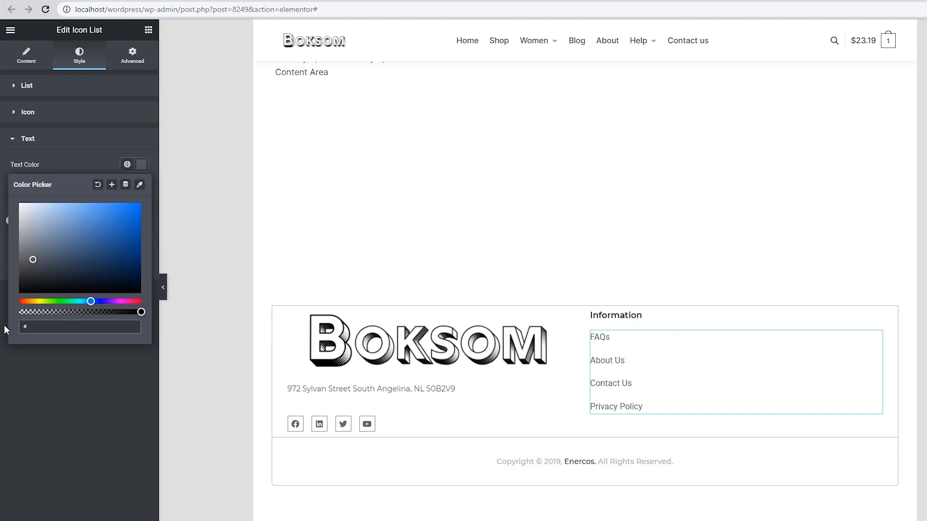
type("9A9CA7")
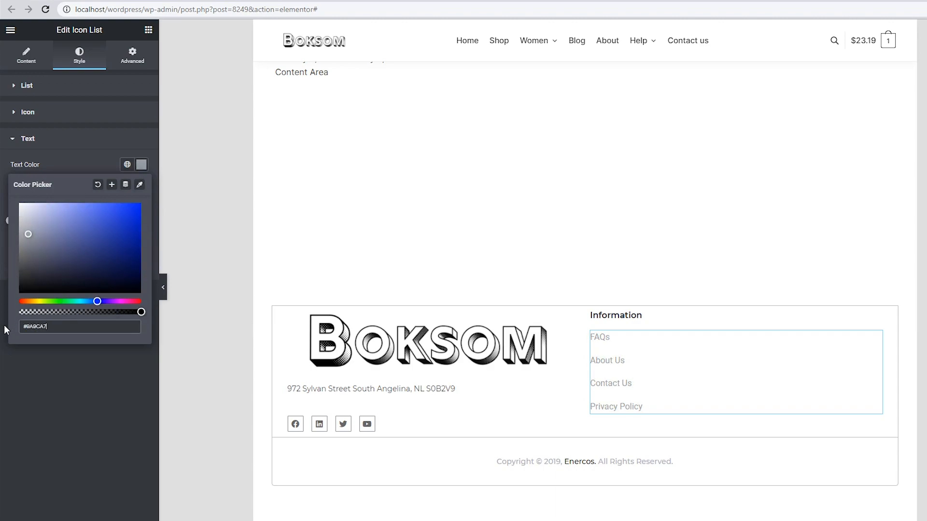
left_click(1, 189)
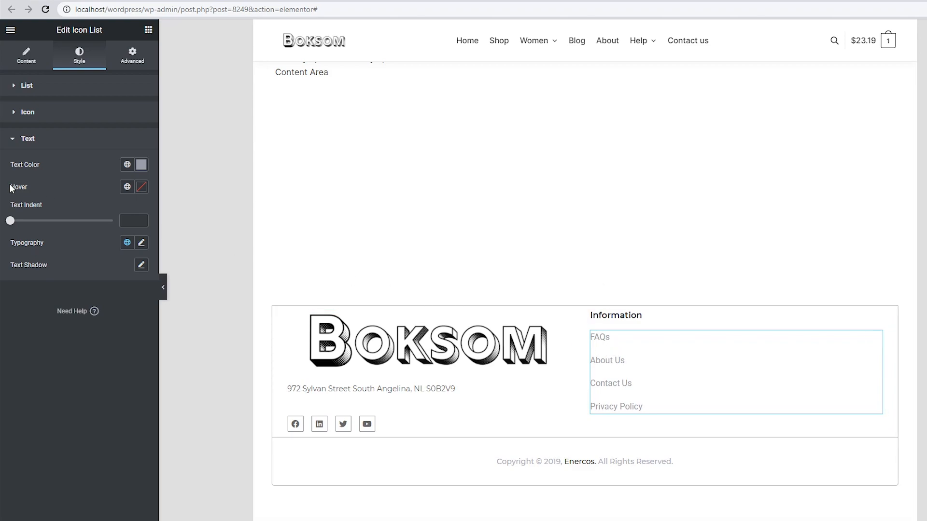
- Set the Information list's text hover color to #323233
left_click(142, 188)
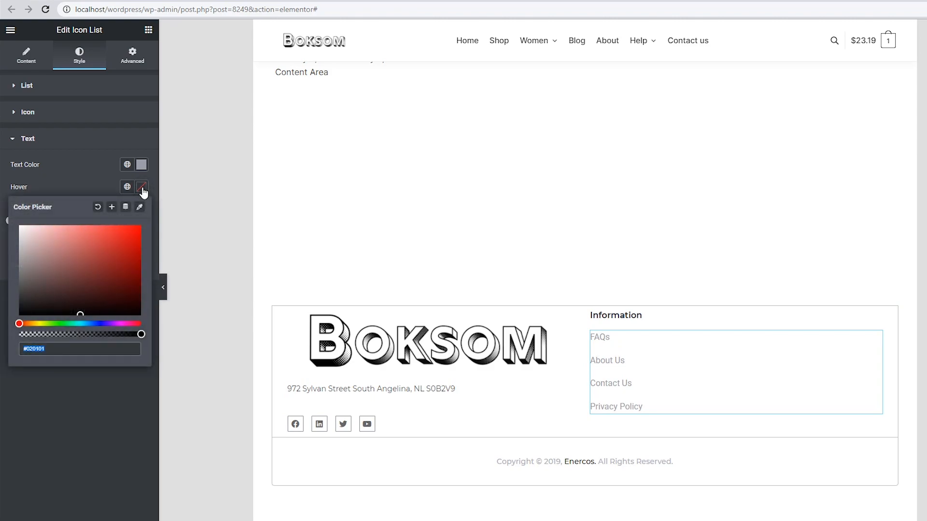
type("#323233")
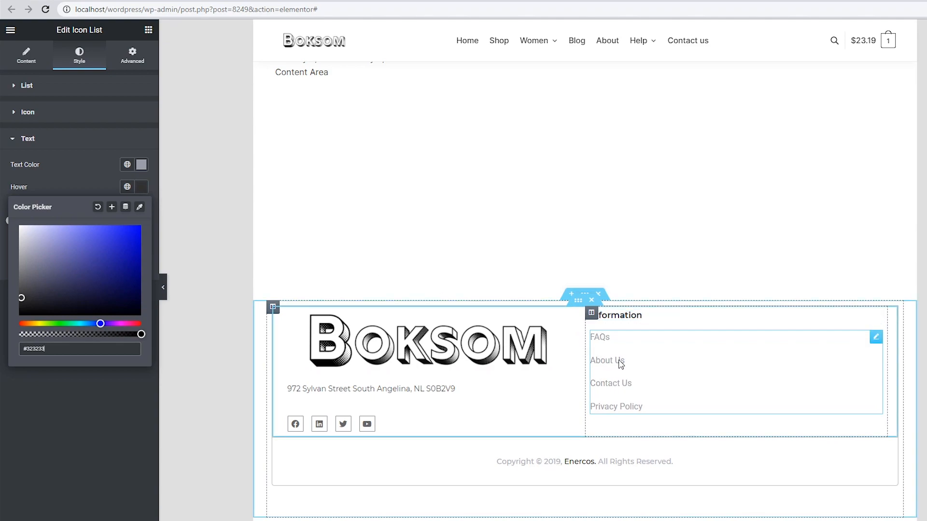
left_click(3, 208)
- Set the Information list's typography to the Montserrat family, size 14 px and weight 500
left_click(141, 243)
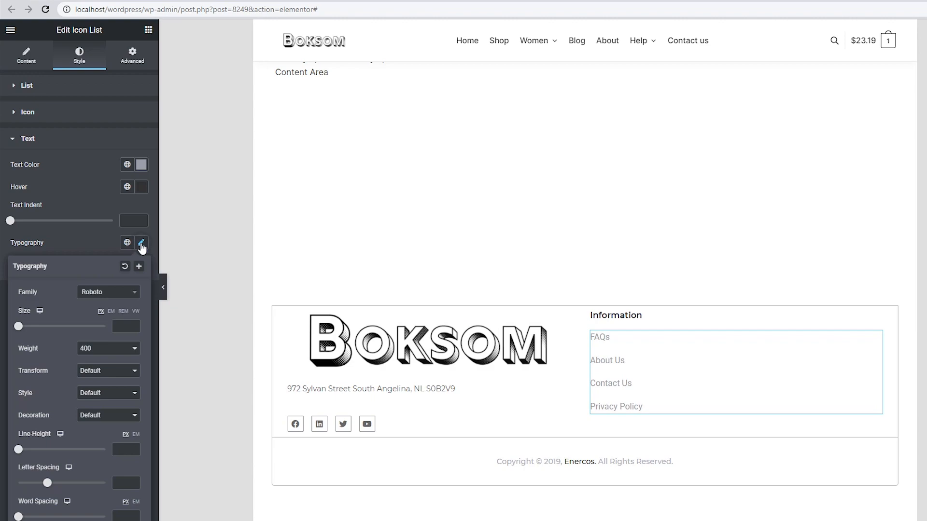
left_click(102, 292)
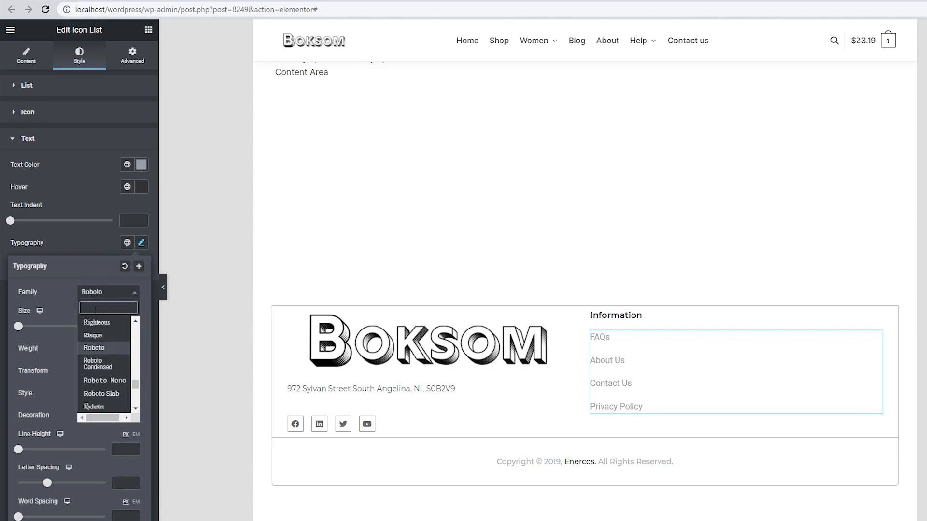
type("Monts")
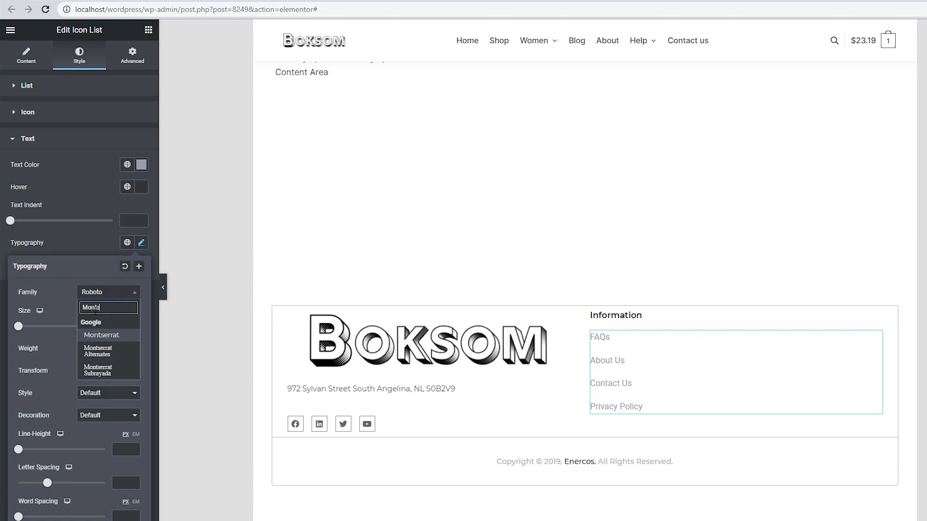
left_click(101, 335)
left_click(120, 326)
type("14")
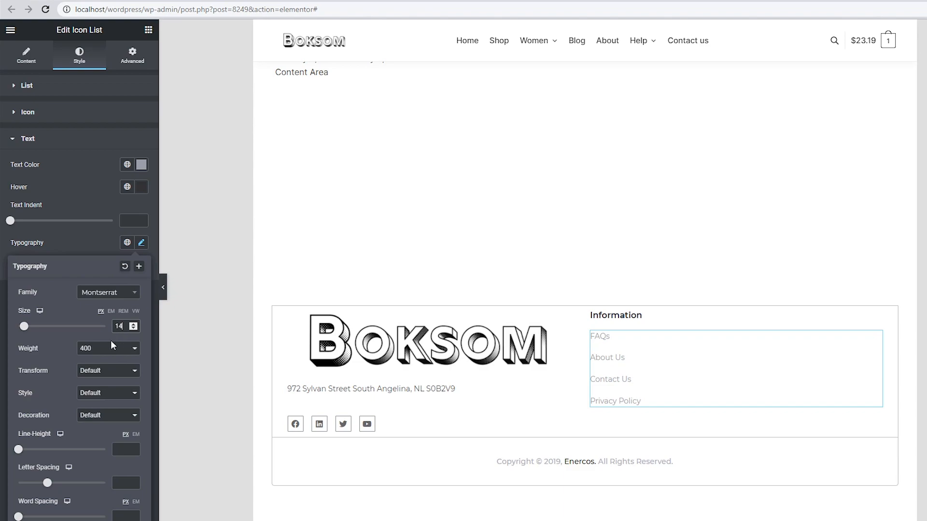
left_click(108, 345)
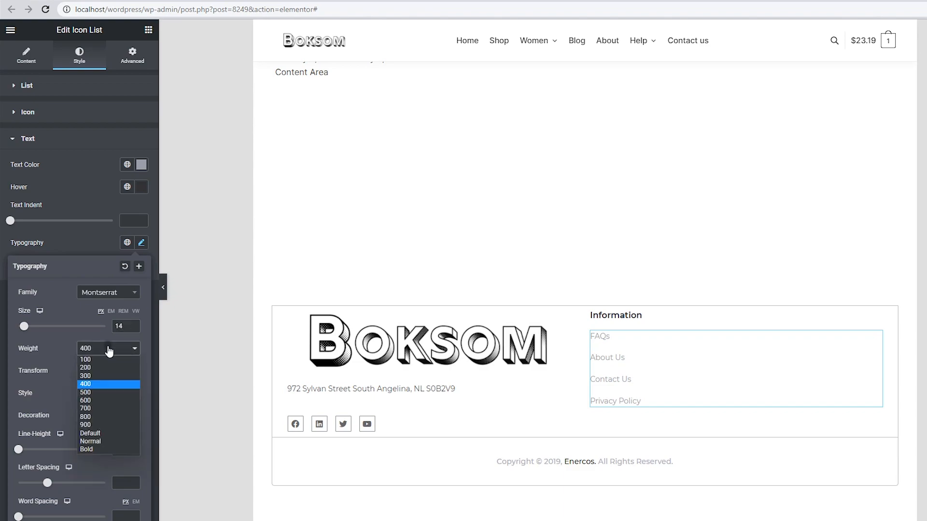
left_click(100, 395)
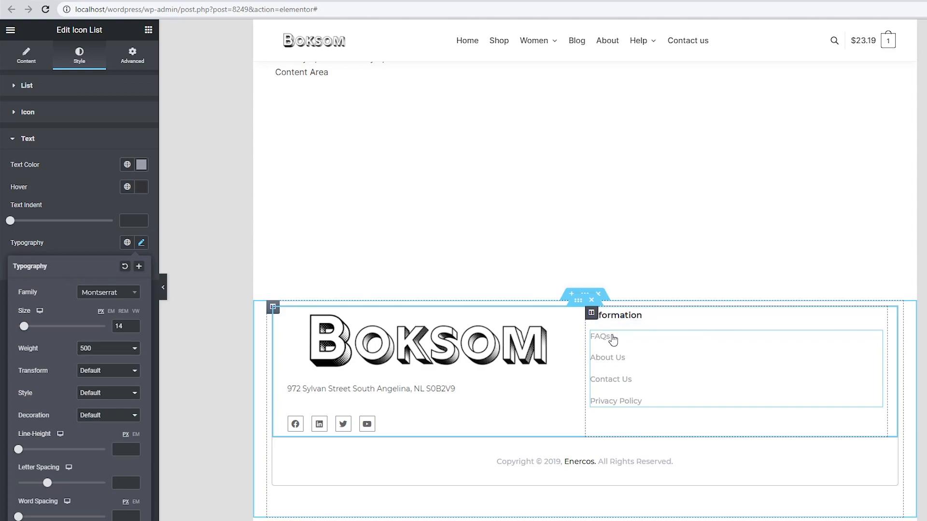
- Duplicate the footer's Information column twice to get three identical link columns
right_click(613, 339)
left_click(614, 337)
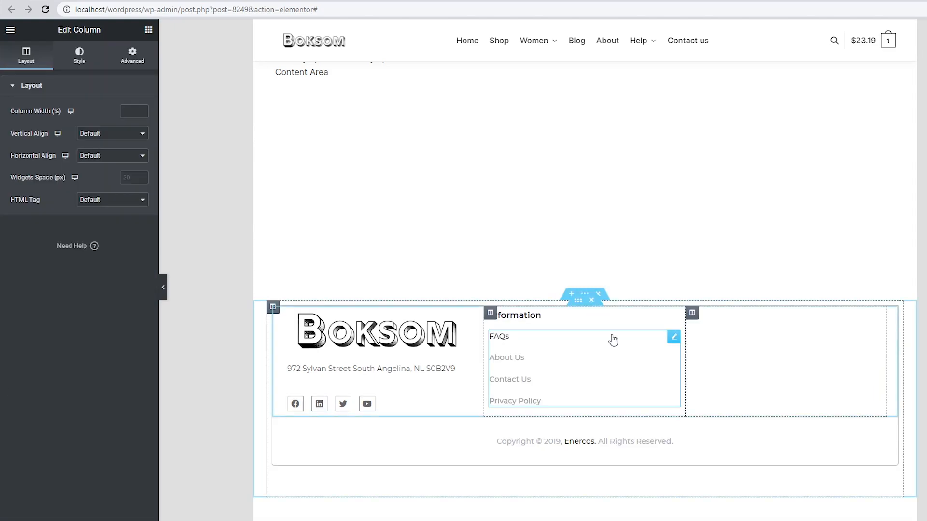
right_click(487, 316)
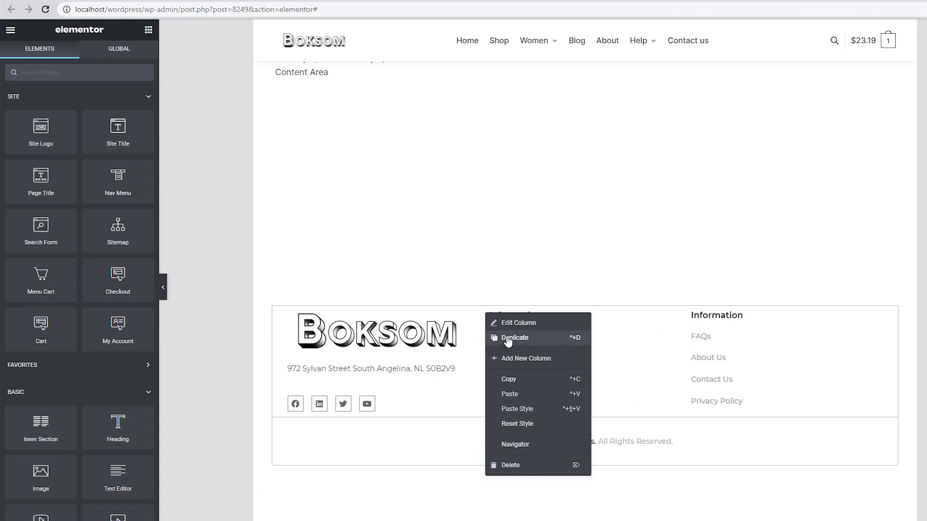
left_click(508, 339)
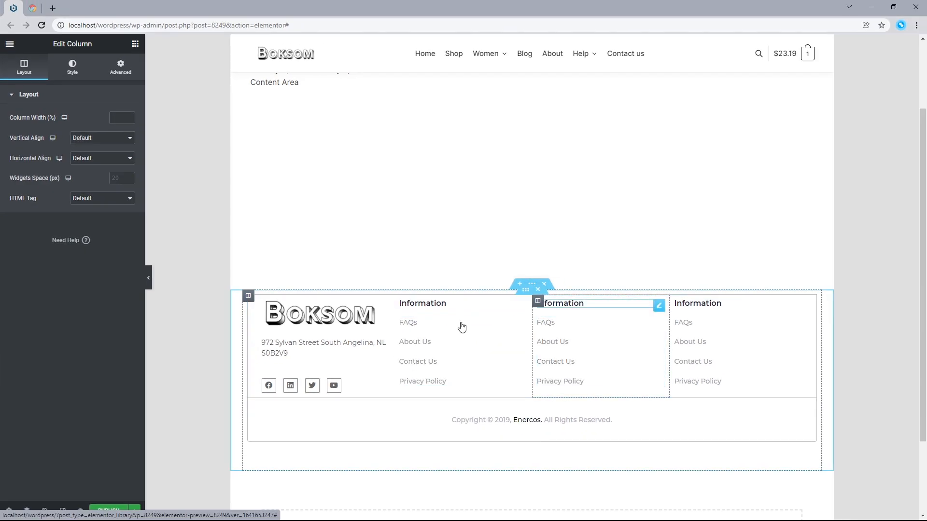
- Check the reference footer on the homepage and change the middle link column's heading to My Account
key("ctrl+Tab")
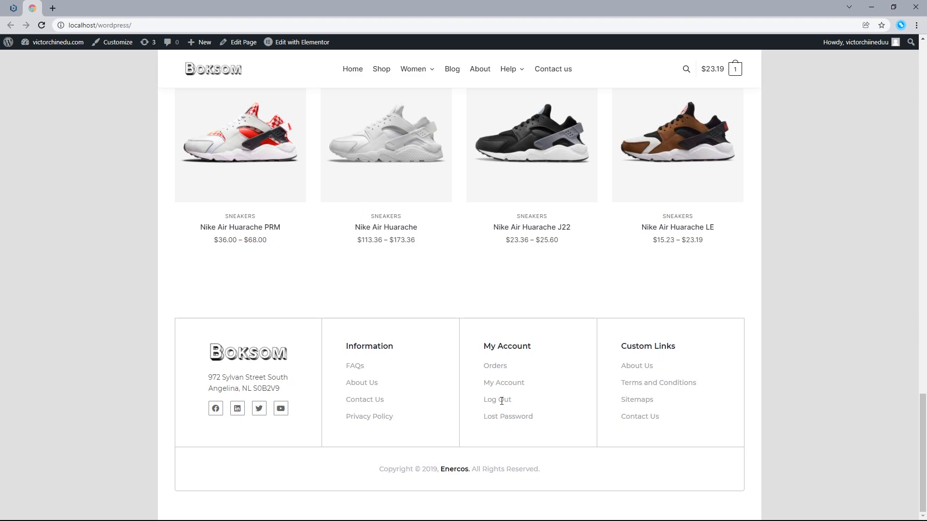
left_click(16, 6)
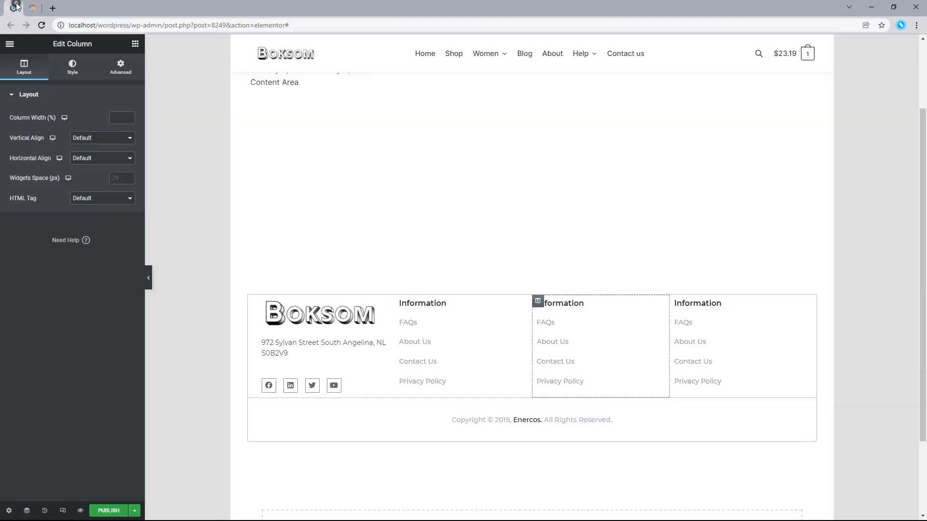
left_click(663, 310)
left_click(660, 307)
double_click(61, 131)
type("My Account")
- Rename the first two list items in the My Account column to Orders and My Account
left_click(656, 323)
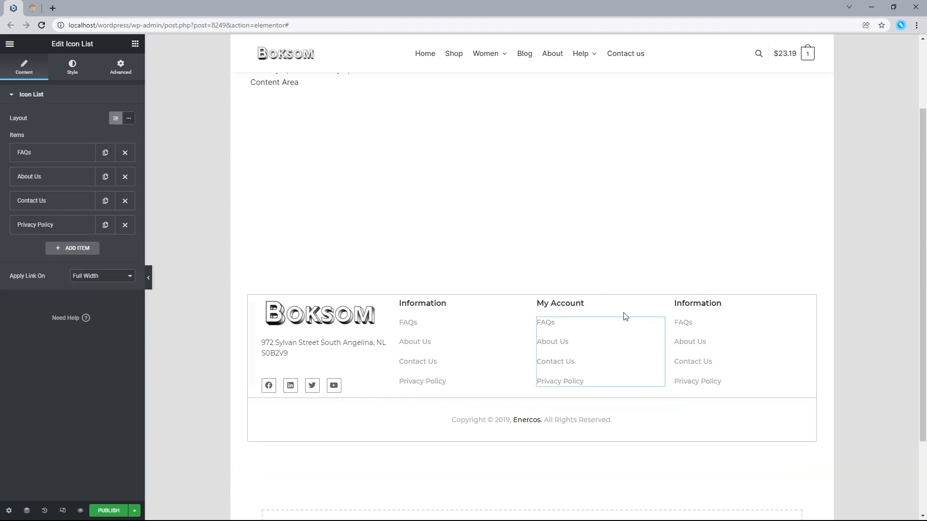
type("Orders")
left_click_drag(19, 186, 0, 213)
left_click(29, 306)
type("My Account")
left_click(56, 177)
- Rename the last two list items in the My Account column to Log Out and Lost Password
left_click(49, 200)
left_click_drag(65, 235, 0, 241)
type("Log Out")
left_click(48, 201)
left_click(49, 225)
left_click_drag(68, 259, 0, 261)
type("Lost Password")
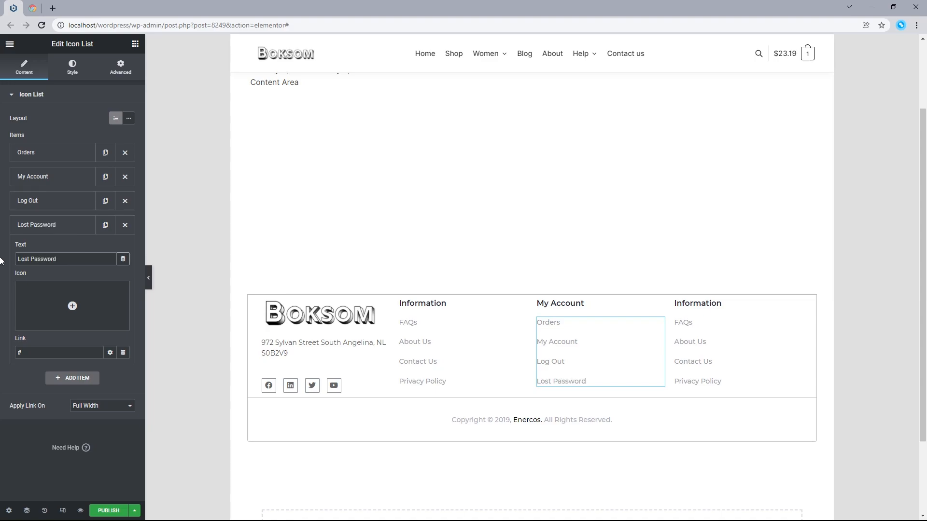
left_click(74, 228)
- Change the heading of the last footer column to Custom Links
left_click(787, 304)
left_click_drag(48, 128, 0, 129)
type("Custom Links")
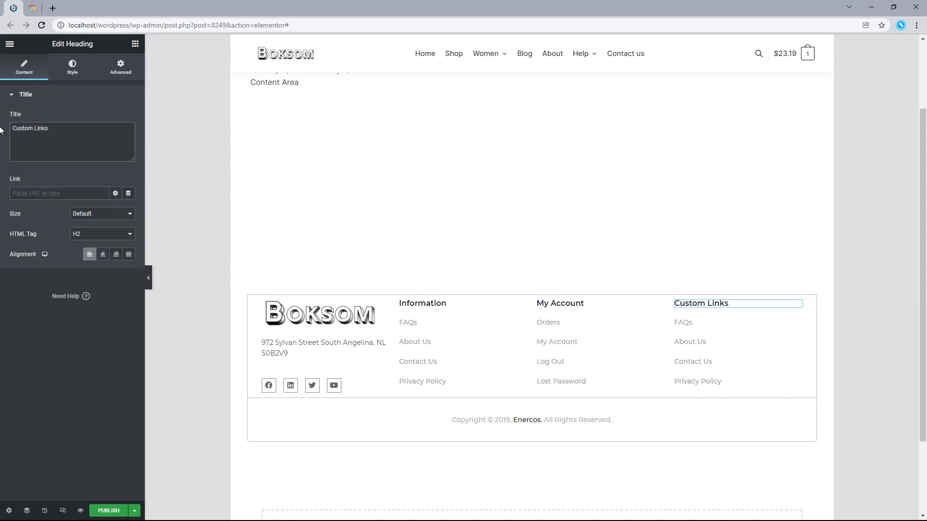
- Rename the first two list items in the Custom Links column to About Us and Terms and Conditions
left_click(745, 336)
left_click(48, 155)
left_click_drag(45, 187, 0, 192)
type("About Us")
left_click(48, 153)
left_click(48, 177)
left_click_drag(45, 211, 0, 216)
type("Terms and Conditions")
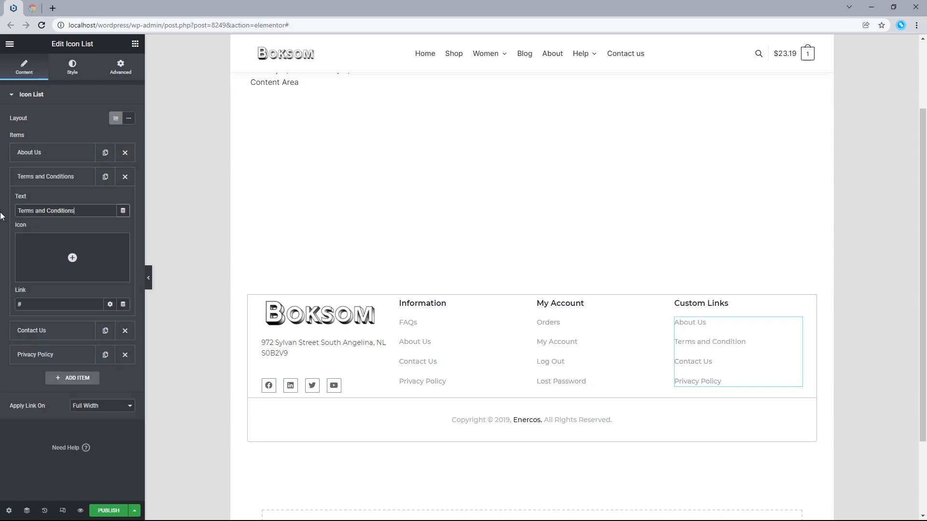
- Rename the last two list items in the Custom Links column to Sitemaps and Contact Us
left_click(48, 176)
left_click(48, 200)
left_click_drag(49, 235, 0, 240)
type("Sitemaps")
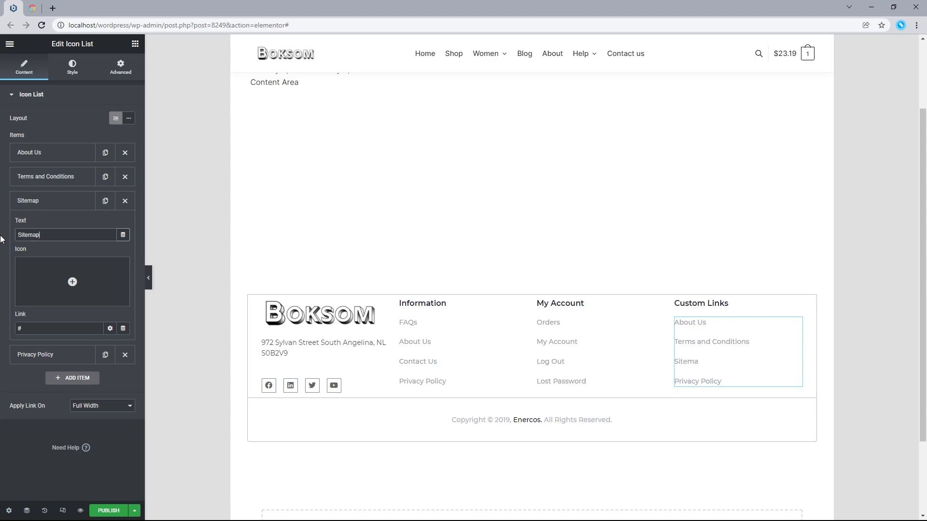
left_click(67, 200)
left_click(67, 224)
left_click_drag(58, 259, 4, 260)
type("Contact Us")
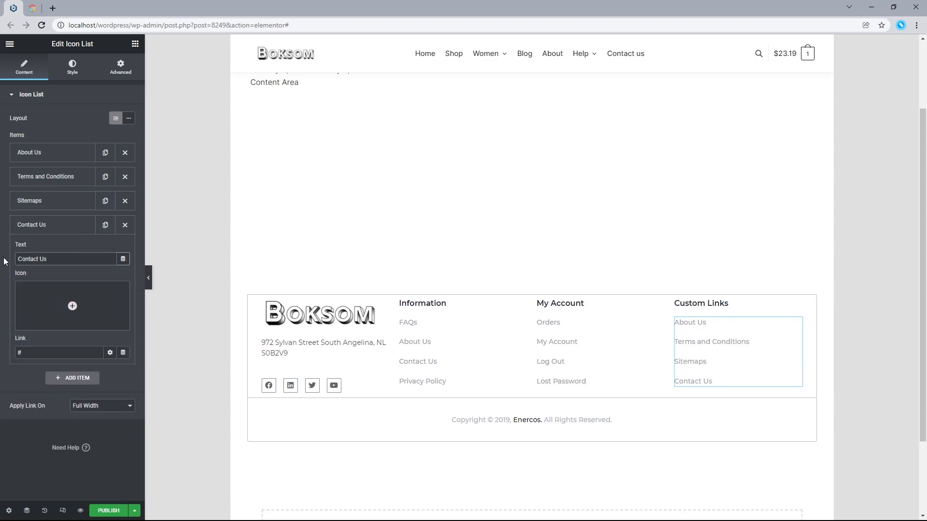
left_click(51, 228)
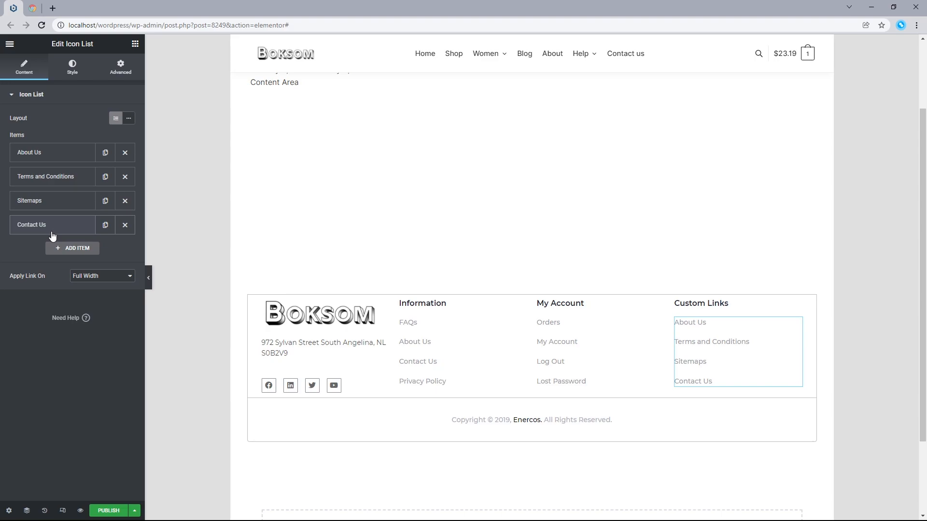
- Compare the footer being edited with the column layout of the reference footer on the homepage
left_click(29, 14)
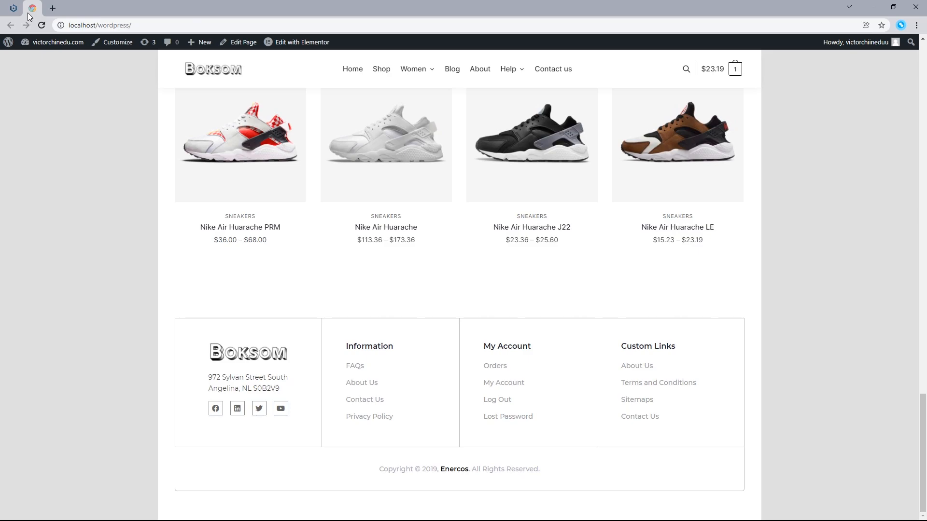
left_click(16, 5)
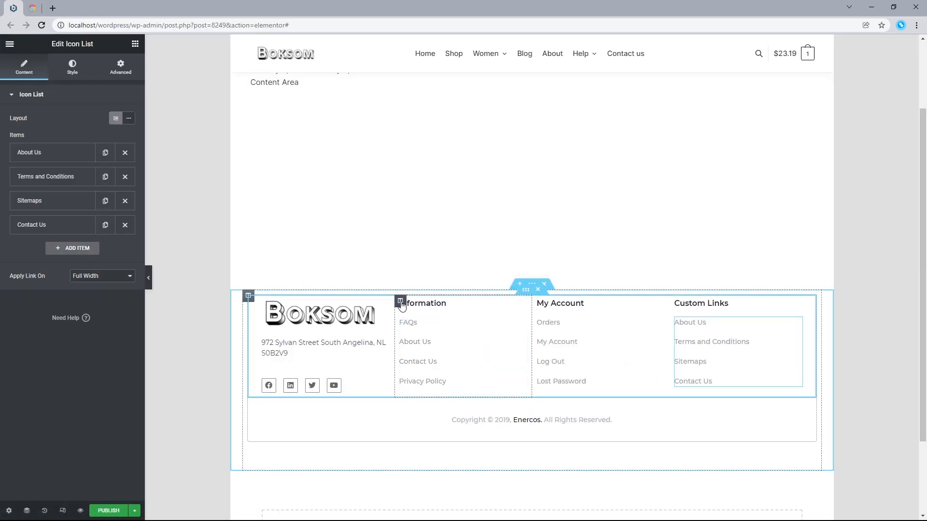
- Give the Information column a solid border with width 1 px on the right and left and 0 on the top and bottom
left_click(401, 303)
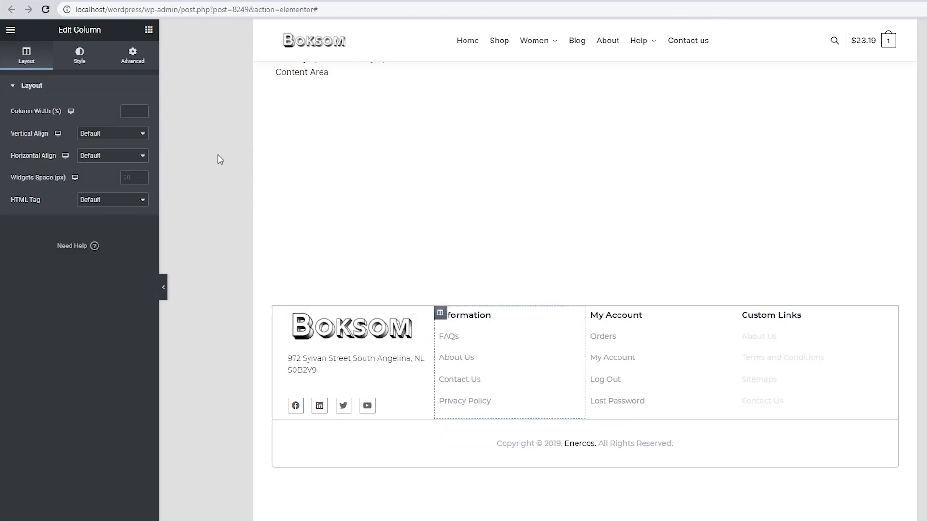
left_click(78, 57)
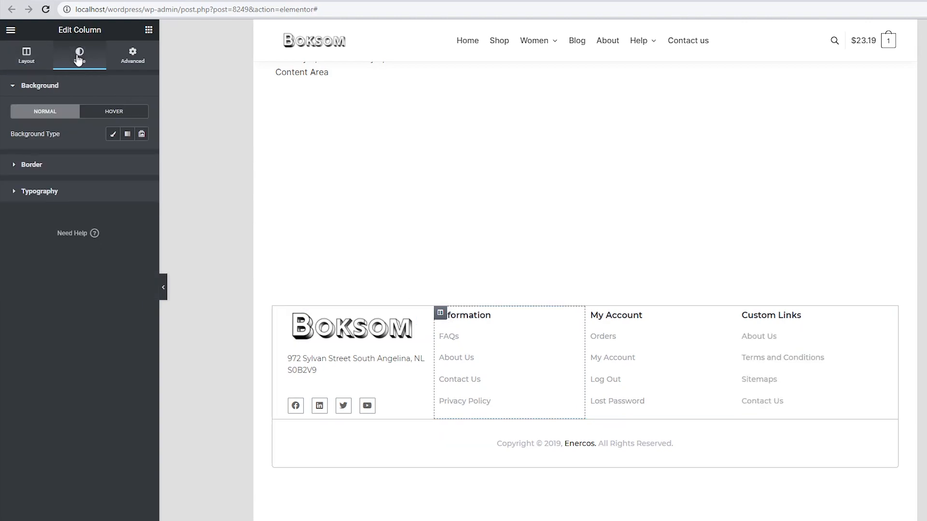
left_click(52, 166)
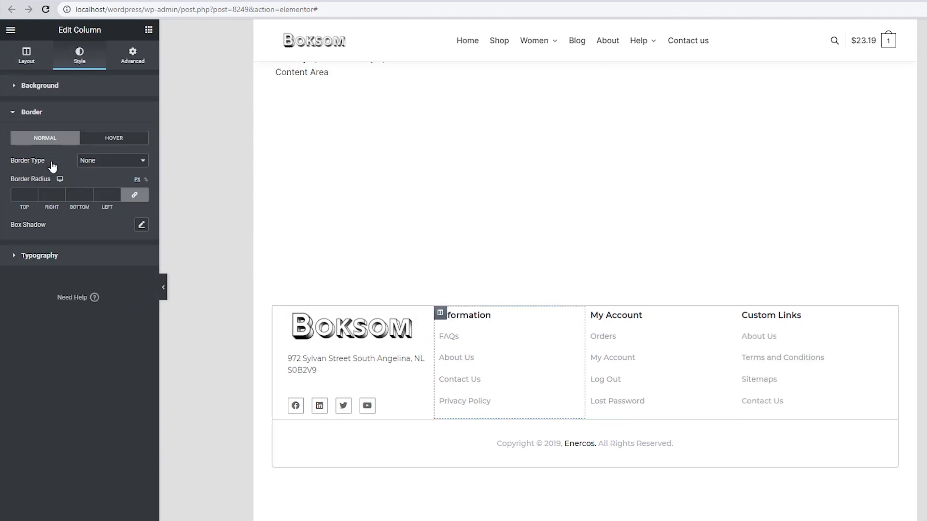
left_click(94, 164)
left_click(94, 178)
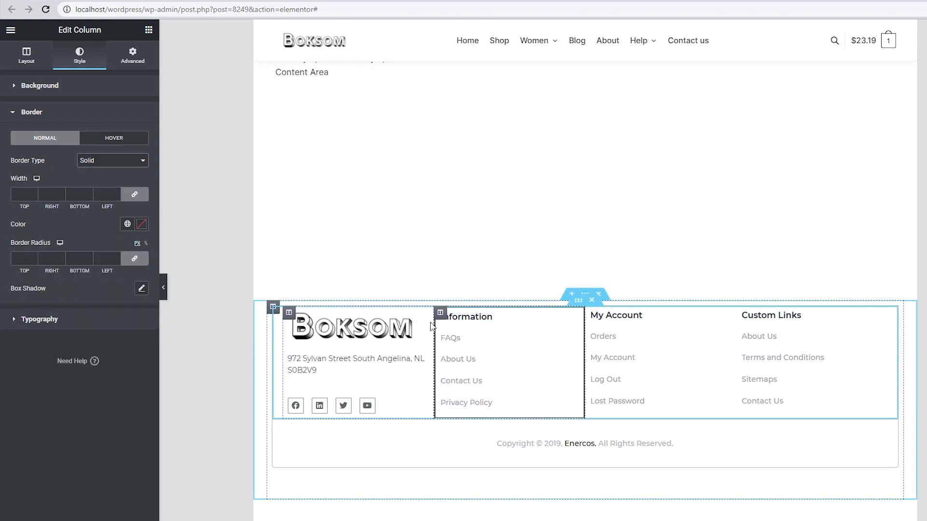
left_click(133, 195)
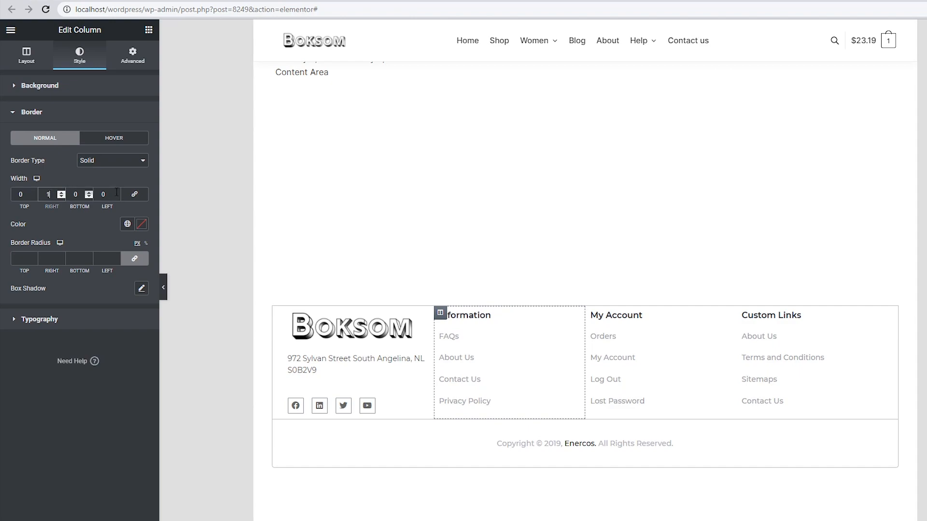
left_click(118, 192)
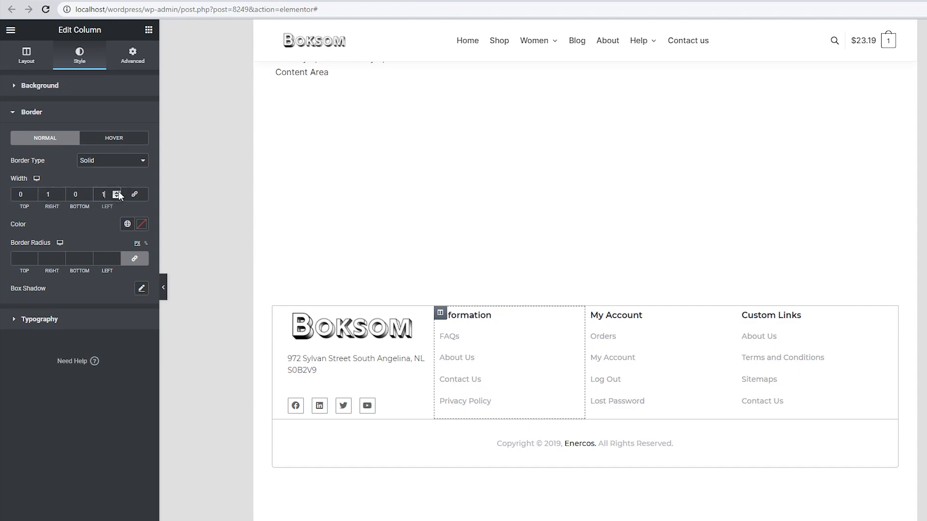
left_click(164, 287)
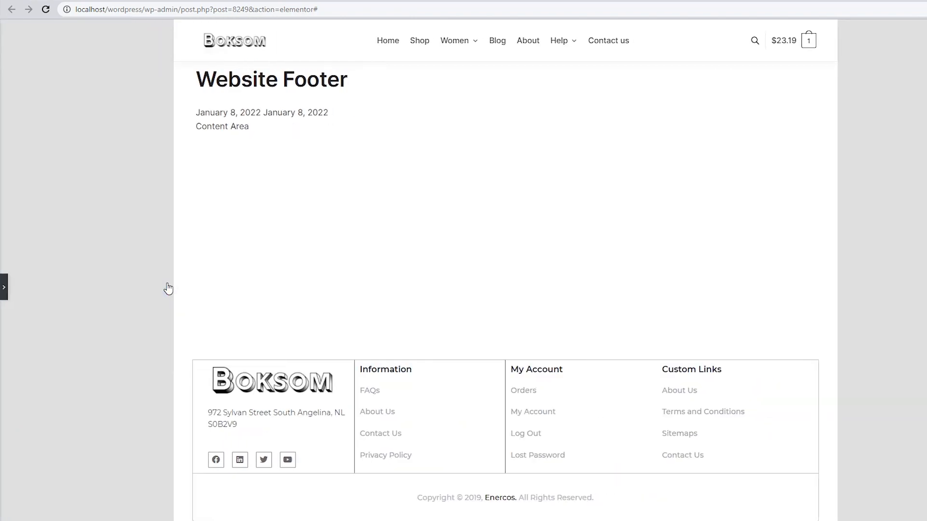
left_click(4, 288)
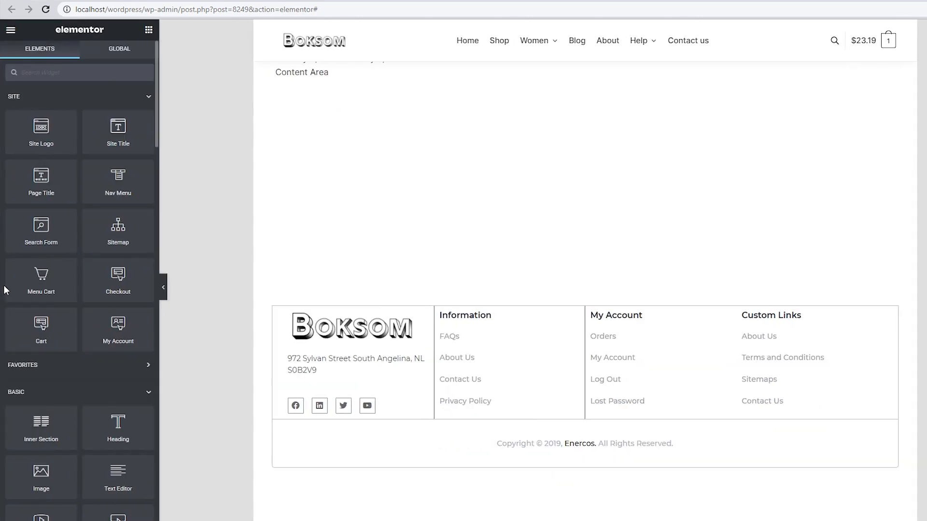
- Set the border color of the Information column to #BFBFBF and preview the footer at full width
left_click(440, 313)
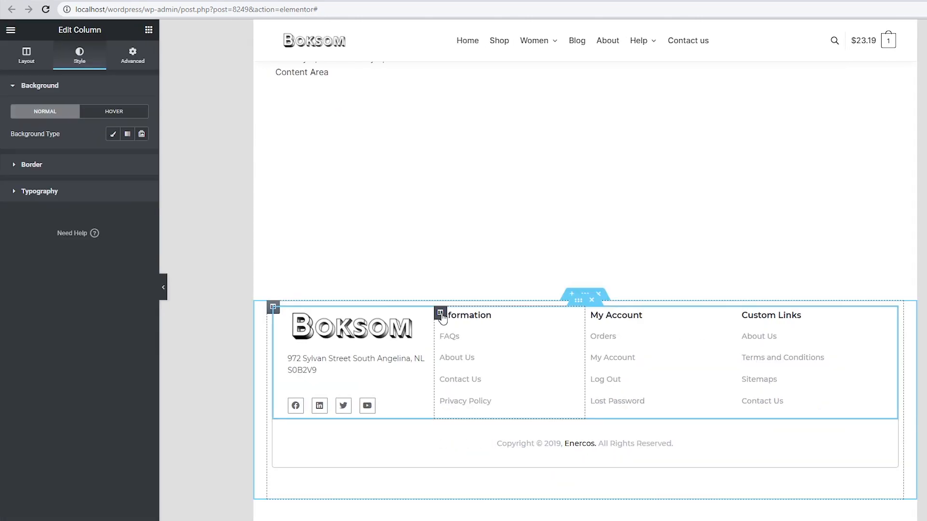
left_click(30, 167)
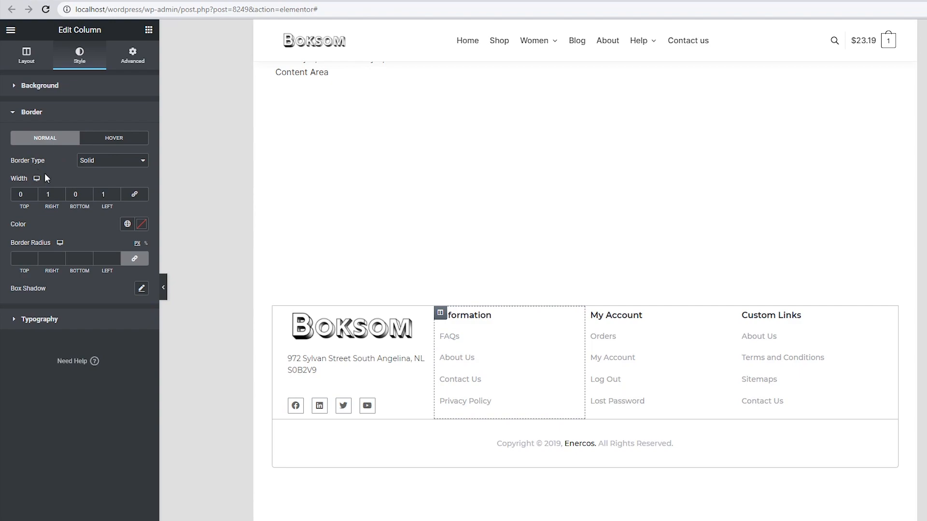
left_click(141, 225)
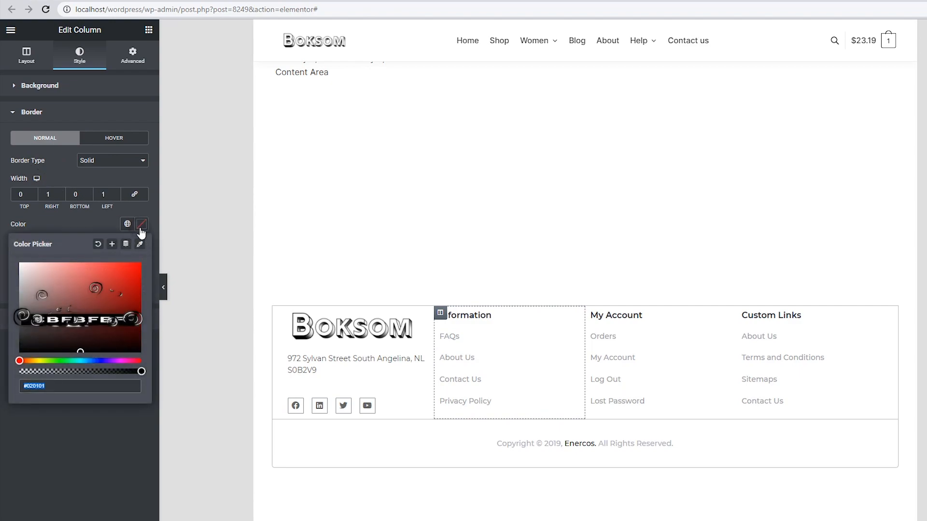
type("#BFBFBF")
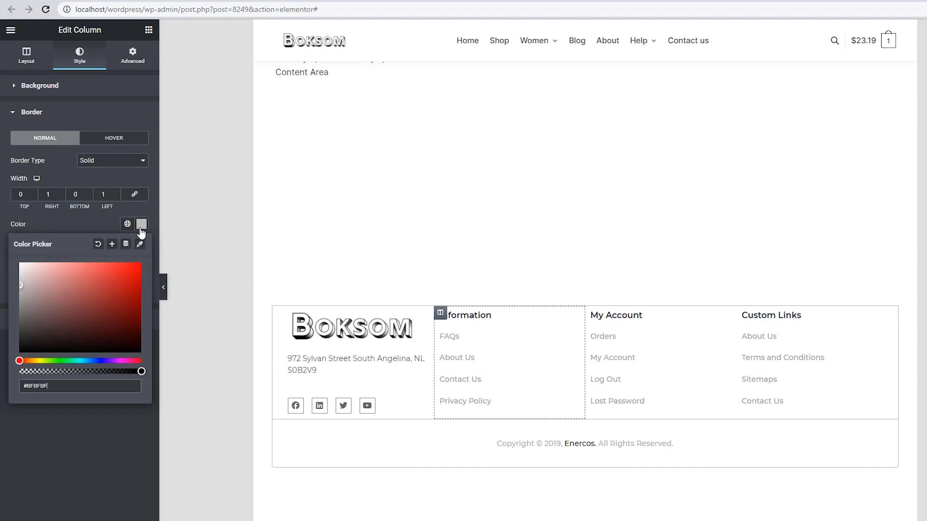
left_click(67, 225)
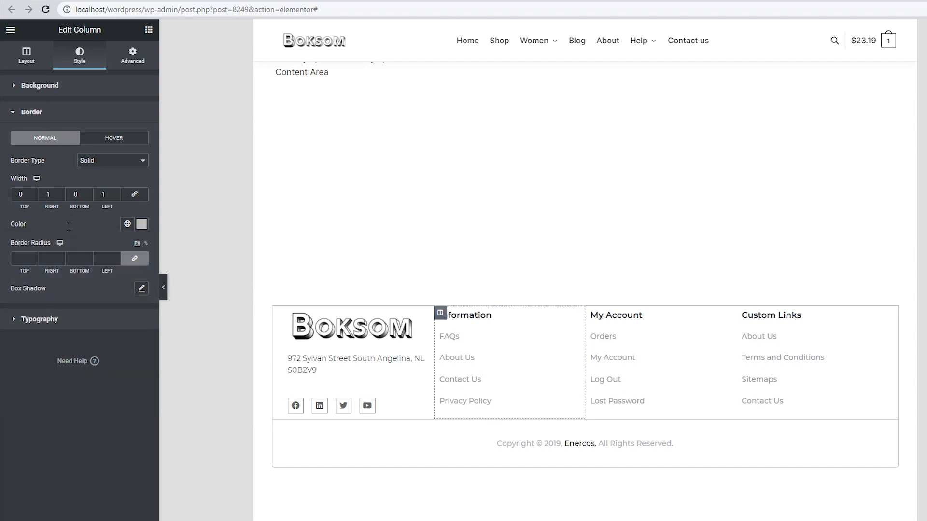
left_click(166, 288)
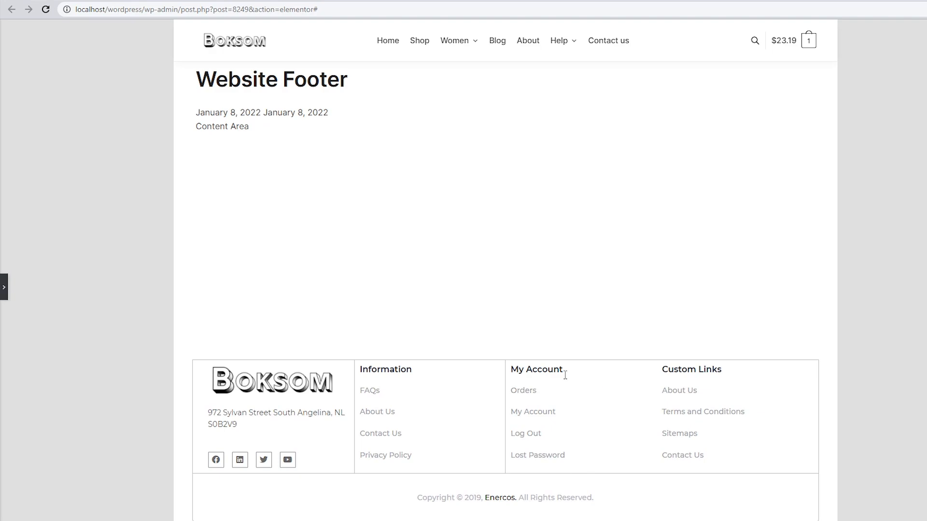
left_click(3, 290)
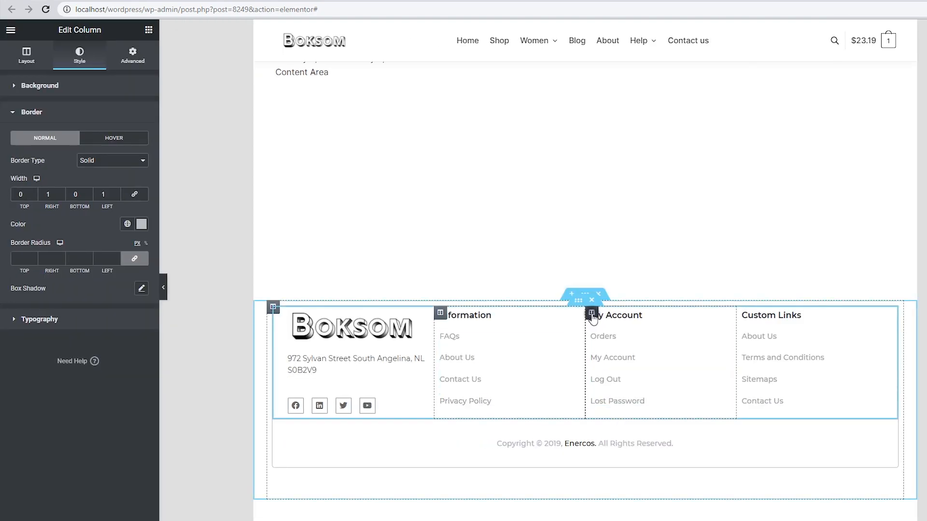
- Give the My Account column a solid border with width 1 px on the right and 0 on the other sides
left_click(592, 313)
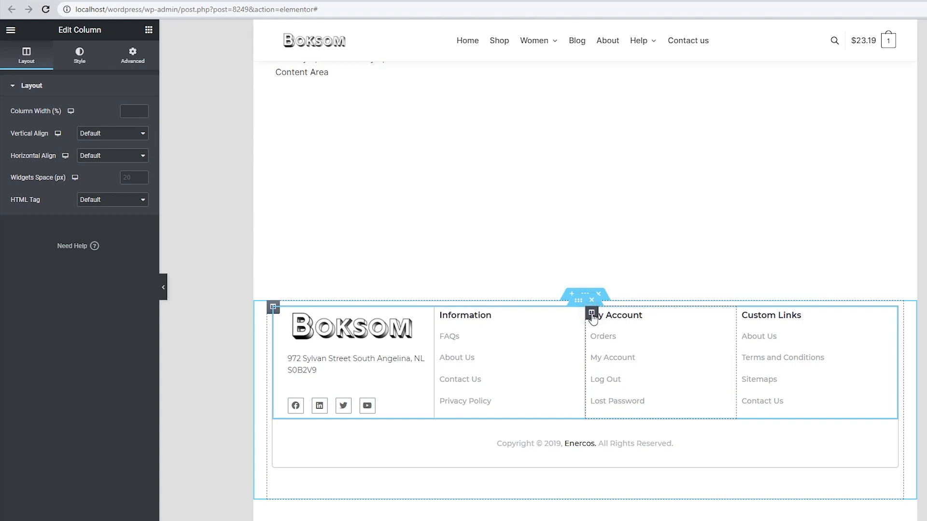
left_click(73, 62)
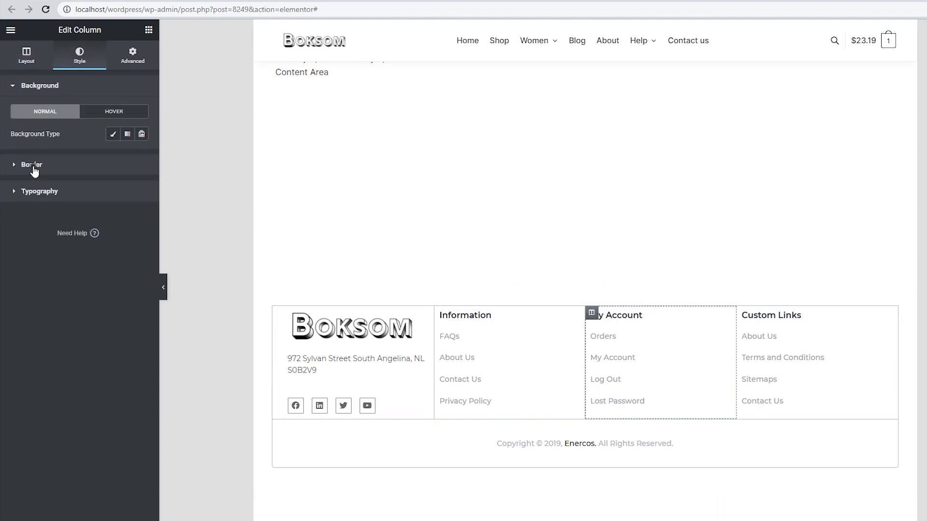
left_click(33, 166)
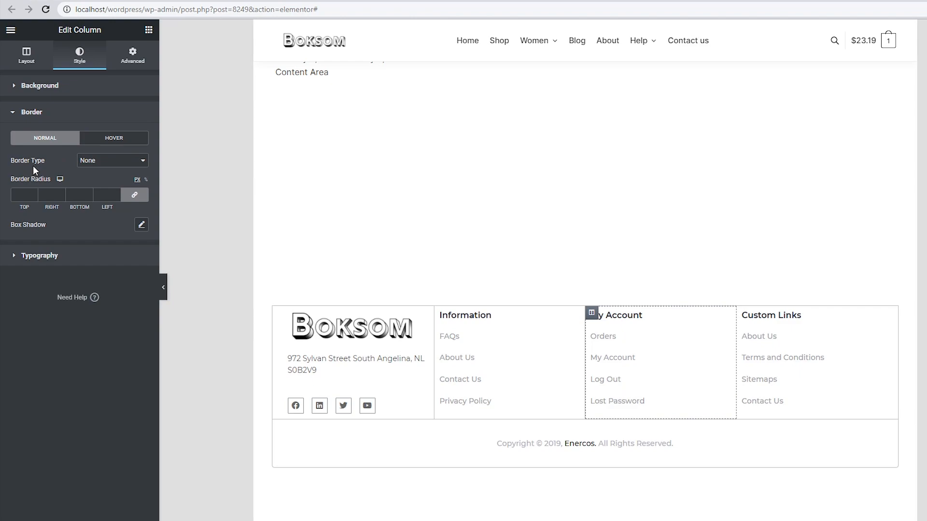
left_click(94, 164)
left_click(98, 178)
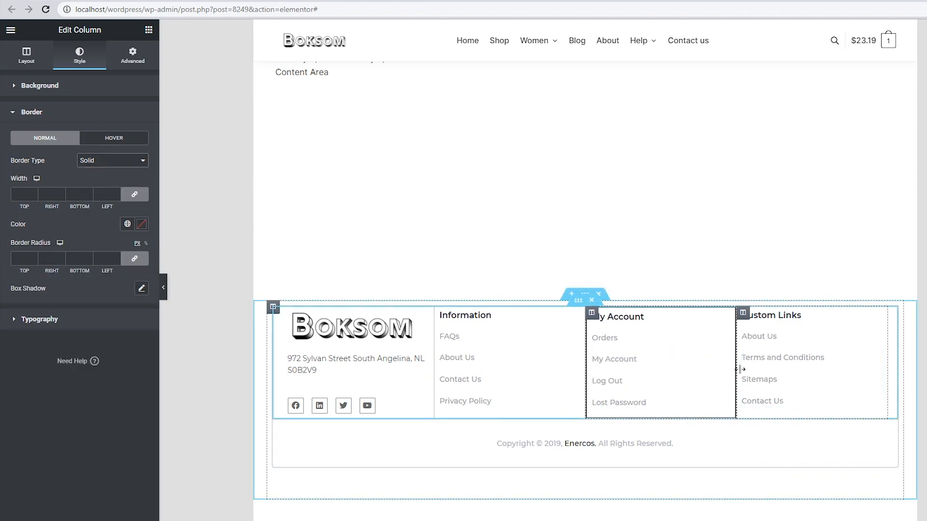
left_click(134, 194)
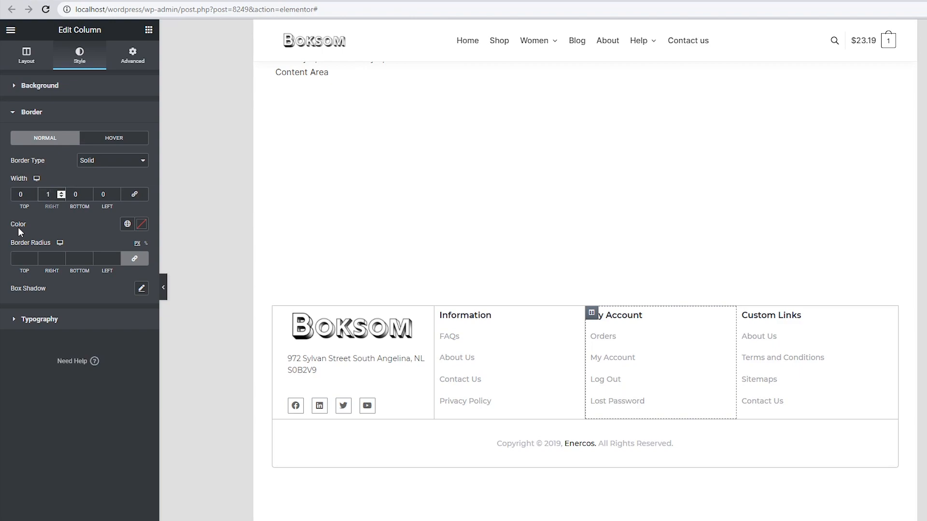
left_click(85, 230)
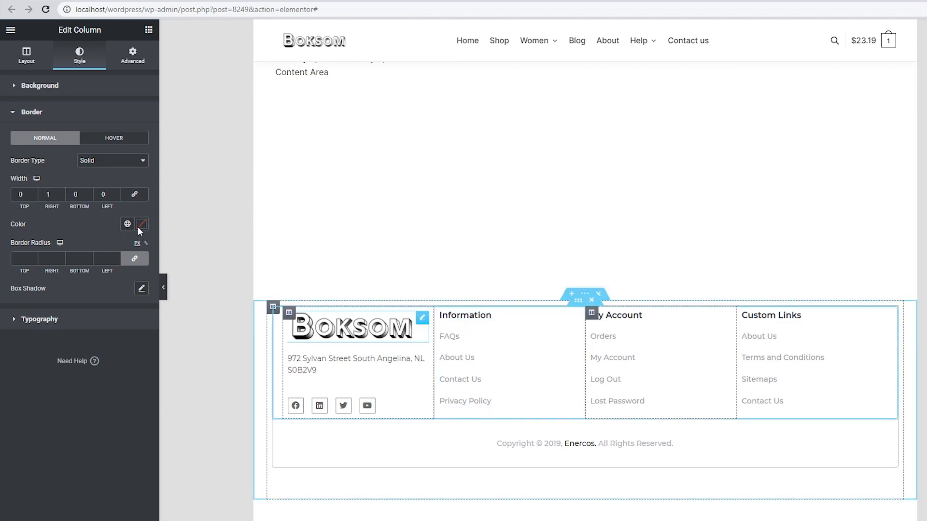
- Set the border color of the My Account column to #BFBFBF and preview the footer without the editing panel
left_click(138, 226)
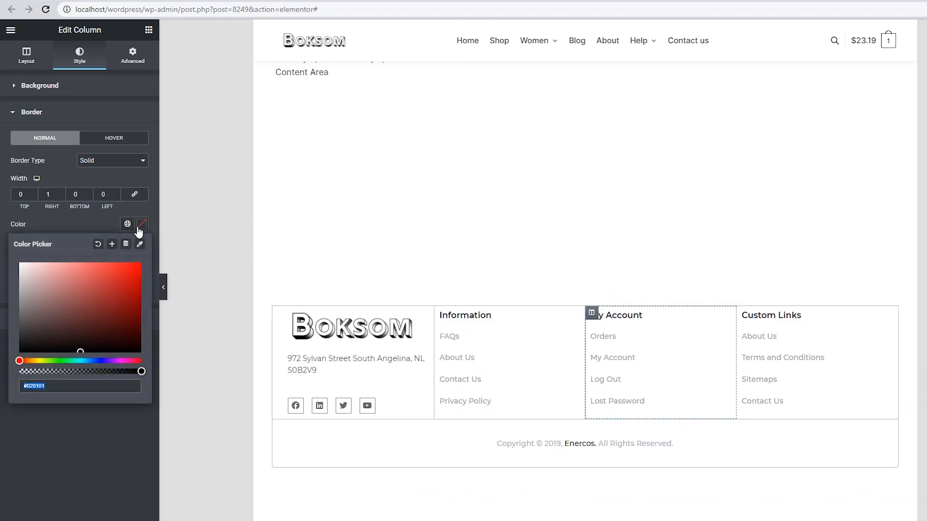
type("#8FBFBF")
left_click(164, 288)
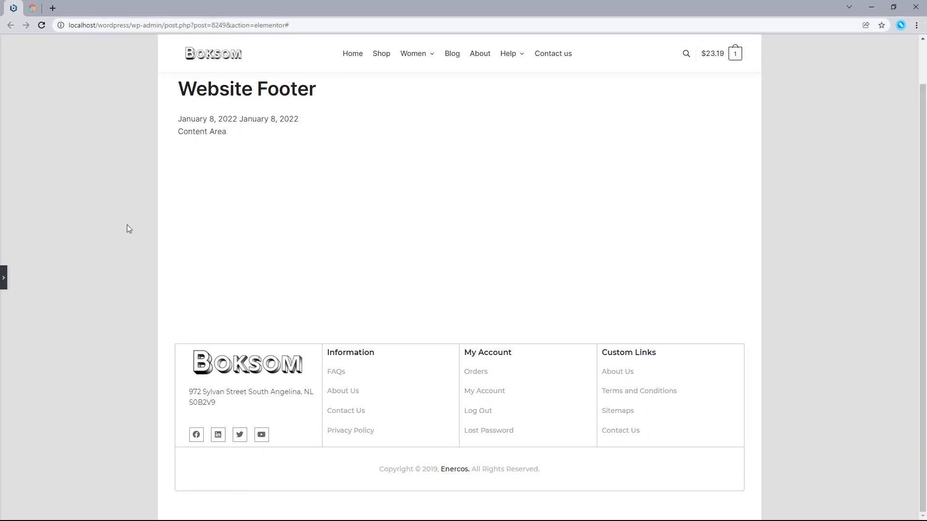
- Check the column spacing in the homepage's reference footer and set the logo column's padding to 50 px on all sides
left_click(32, 7)
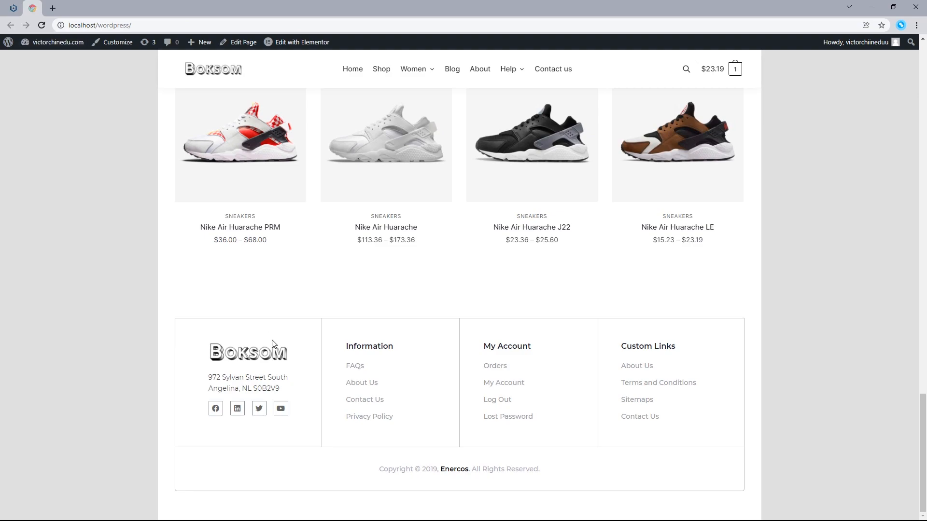
left_click(6, 4)
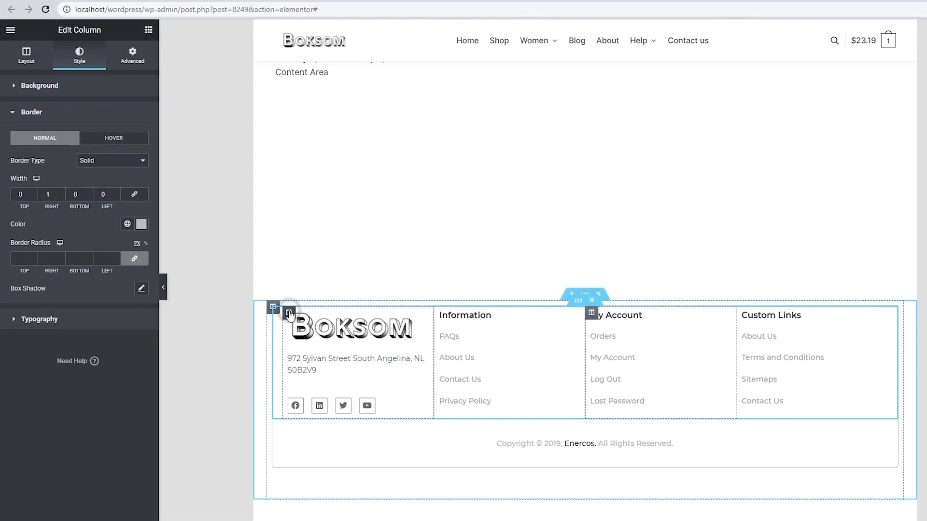
left_click(289, 314)
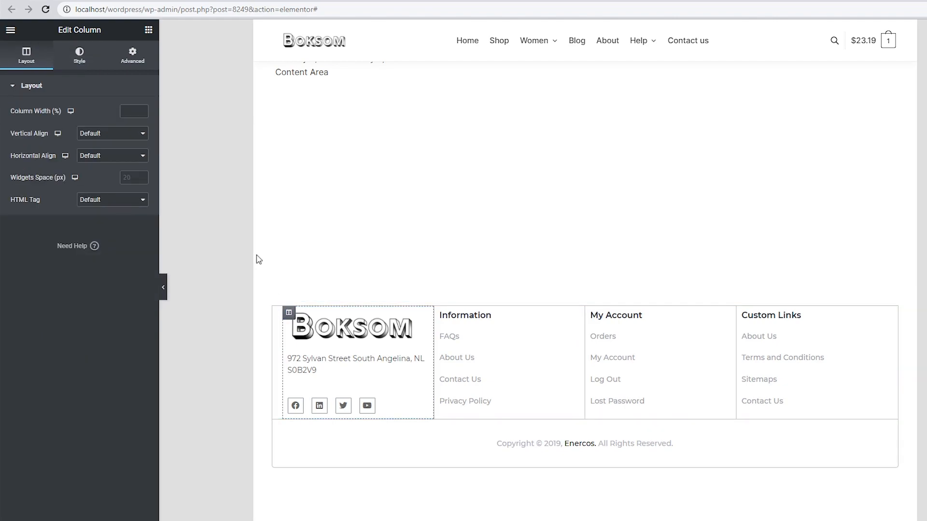
left_click(135, 57)
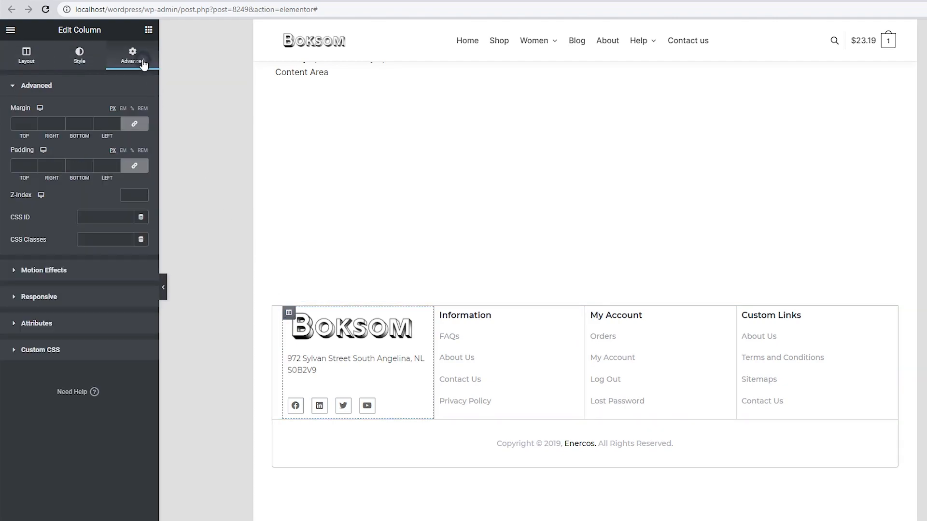
left_click(27, 166)
type("50")
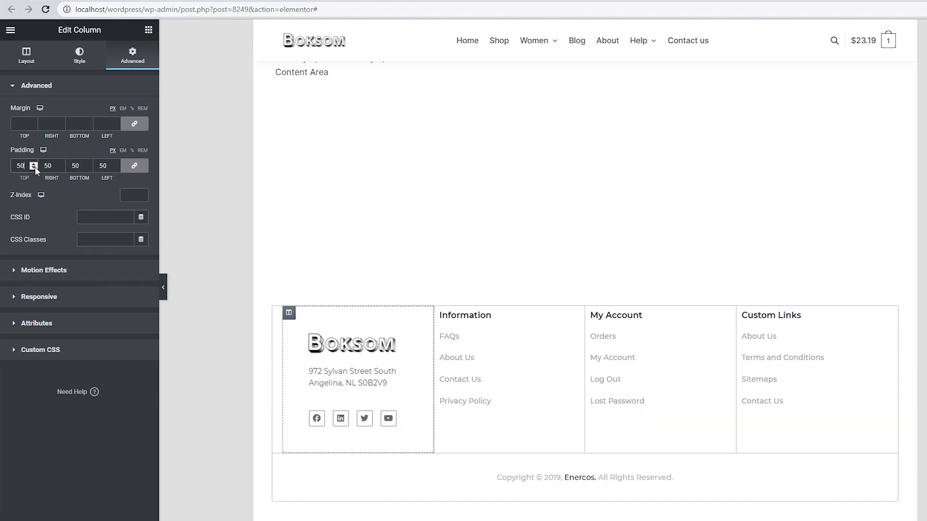
- Set the padding of the Information column to 50 px on all sides
left_click(440, 313)
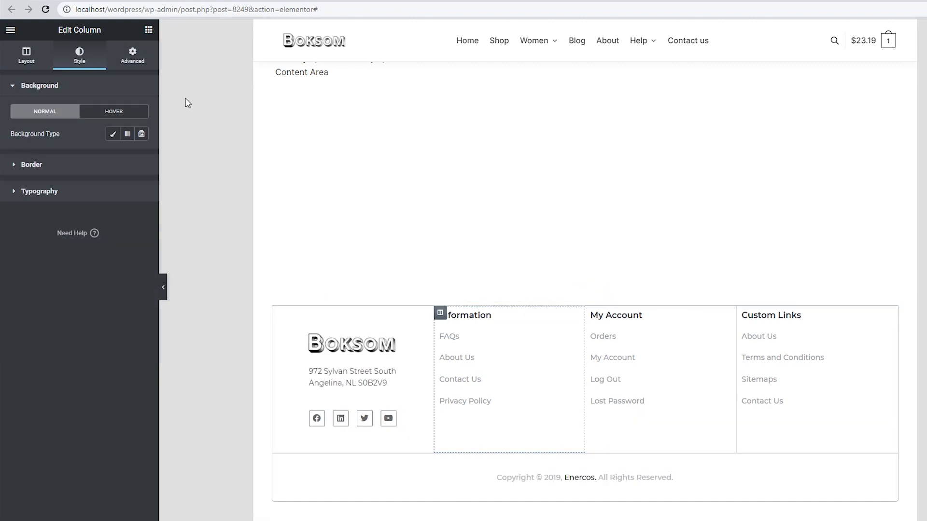
left_click(131, 54)
left_click(23, 167)
type("50")
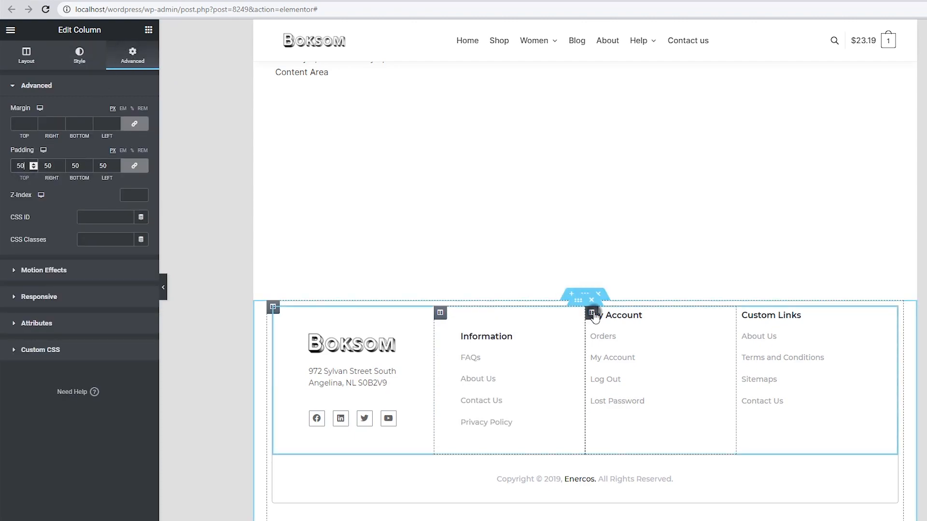
- Set the padding of the My Account column to 50 px on all sides
left_click(591, 313)
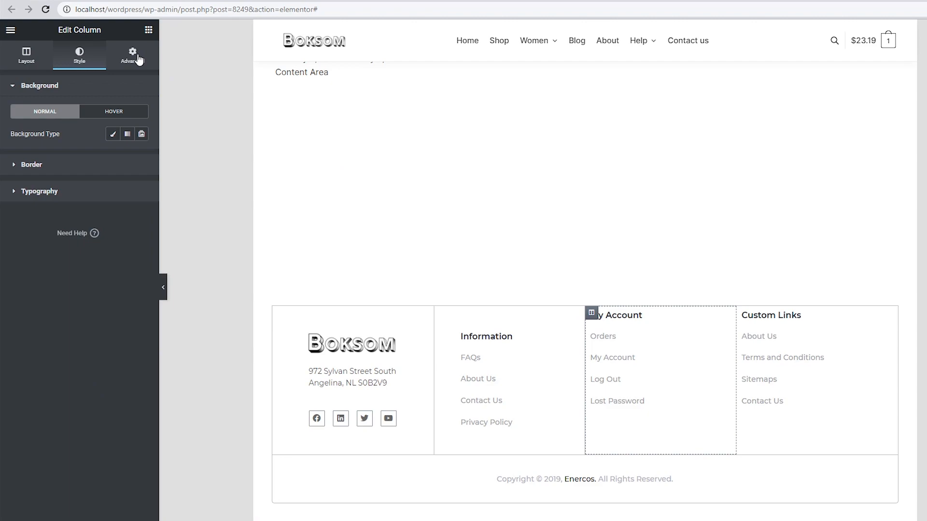
left_click(137, 56)
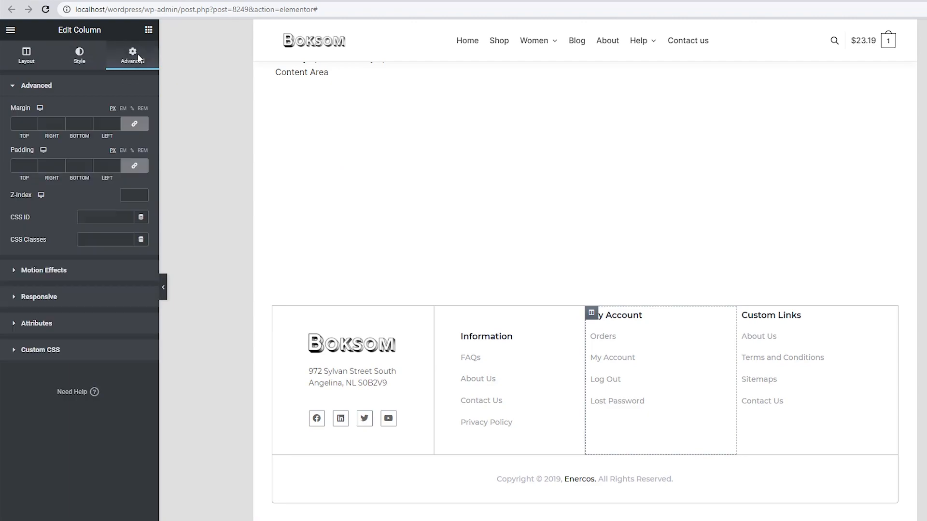
left_click(21, 164)
type("50")
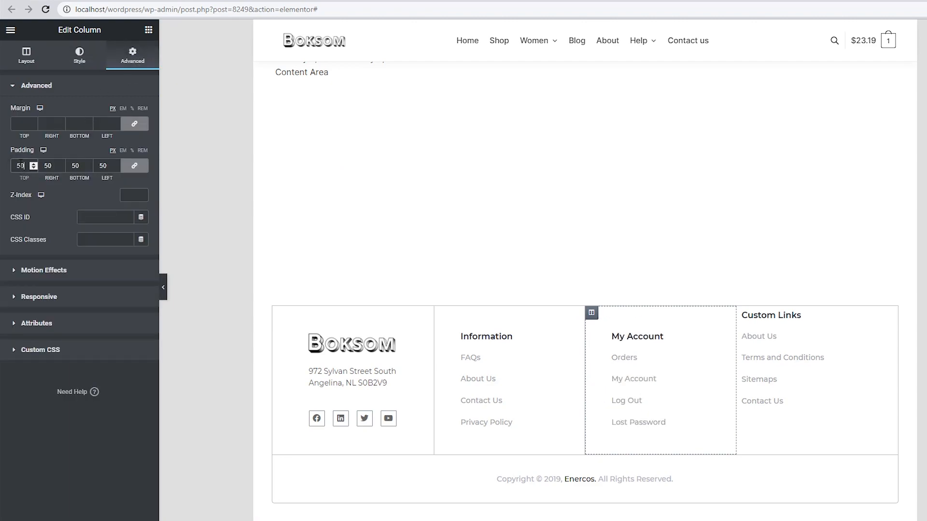
- Set the padding of the Custom Links column to 50 px on all sides and preview the footer without the editing panel
left_click(742, 313)
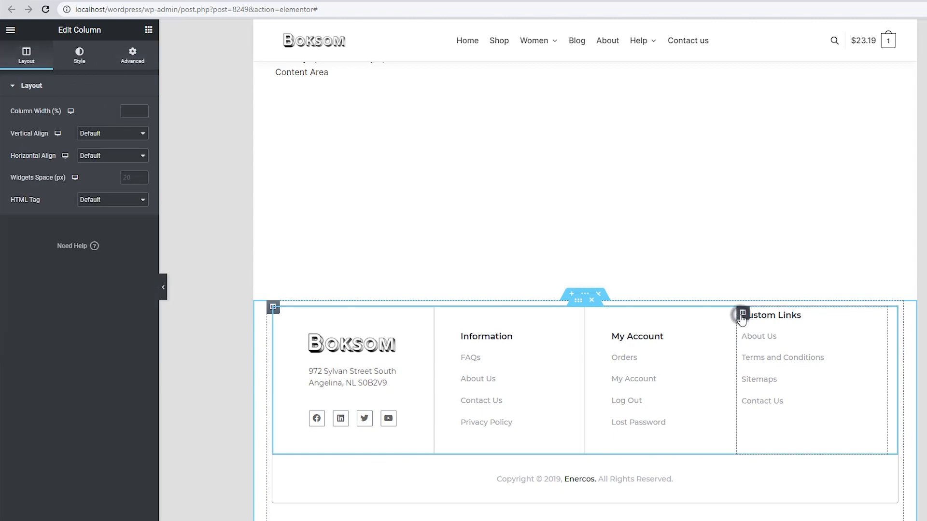
left_click(128, 65)
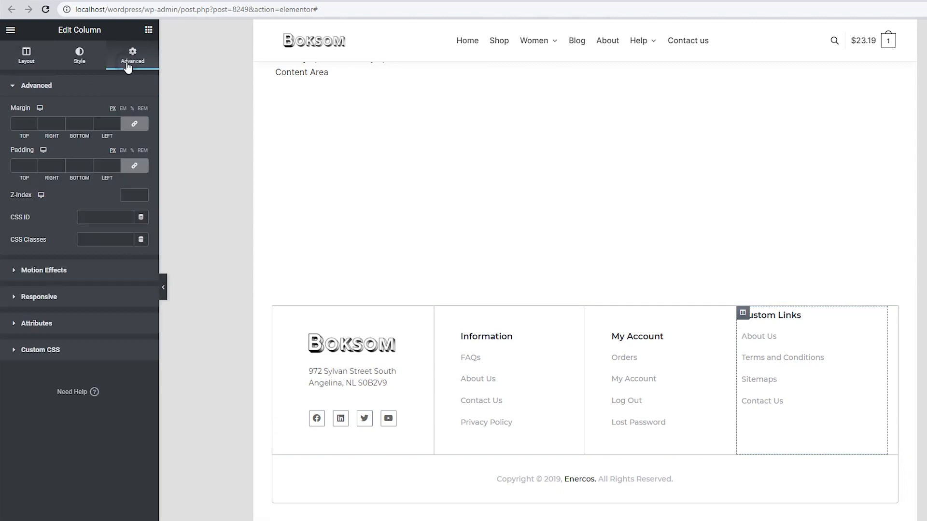
left_click(17, 166)
type("5")
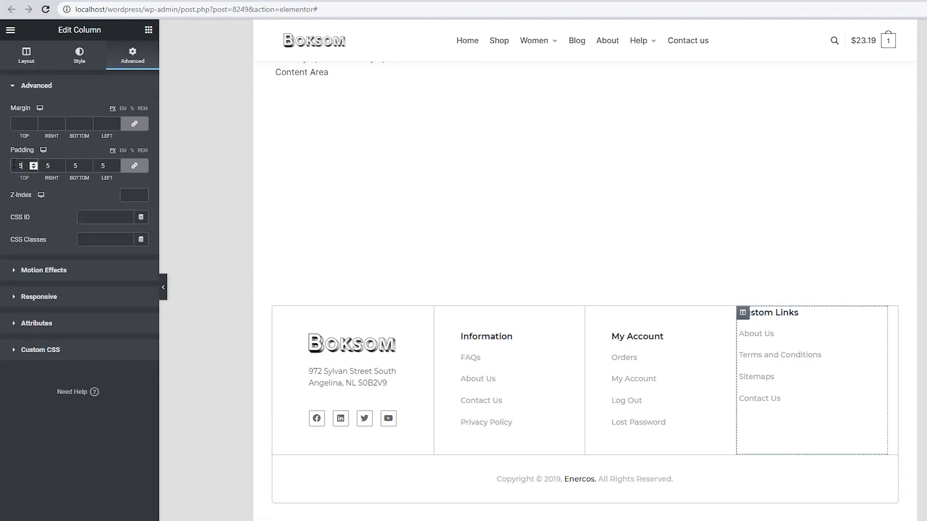
type("0")
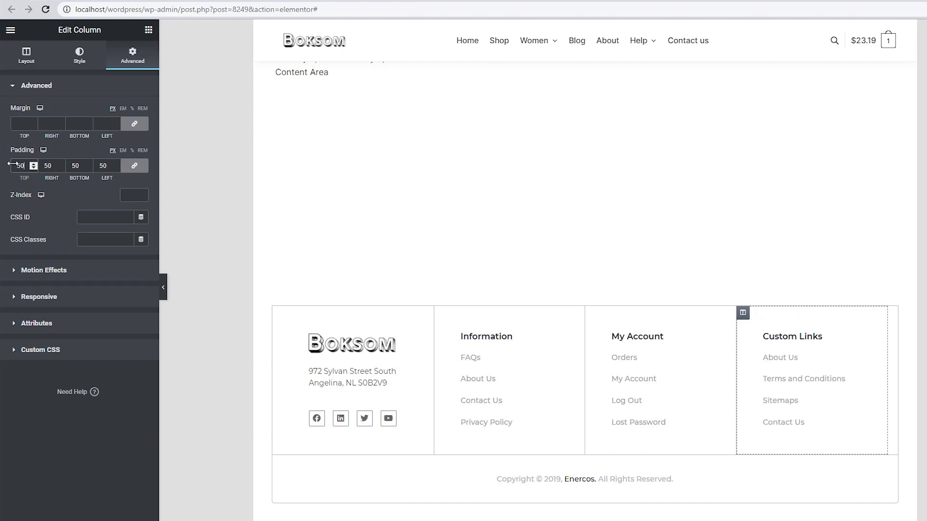
left_click(163, 287)
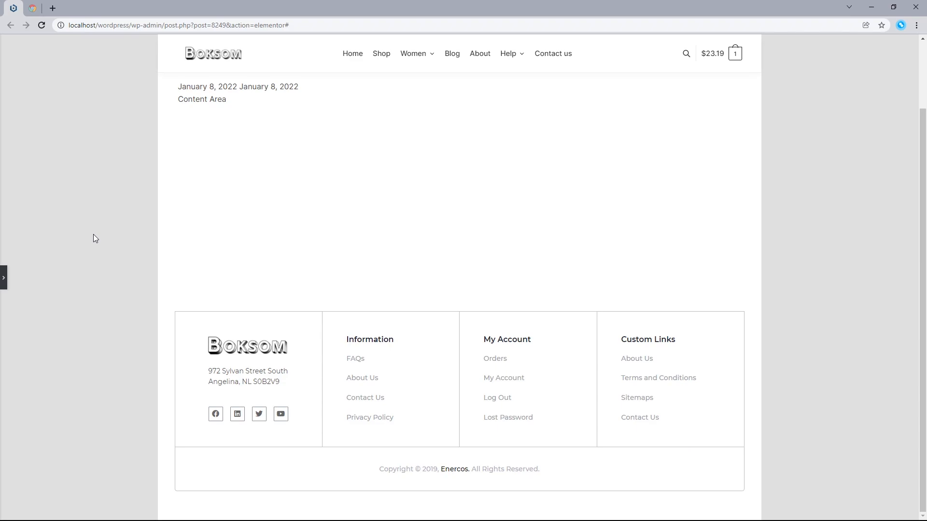
left_click(3, 278)
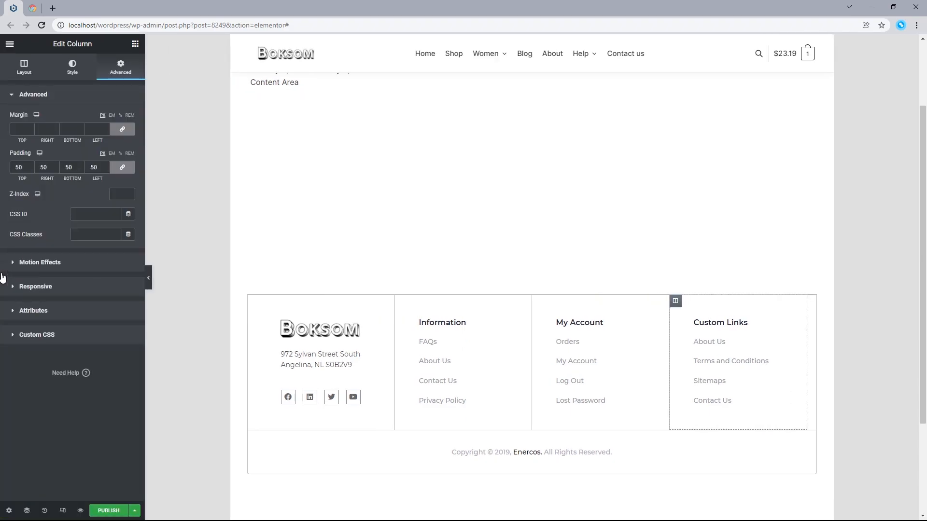
- Switch to the tablet view in responsive mode and set the logo column's width to 100%
left_click(63, 513)
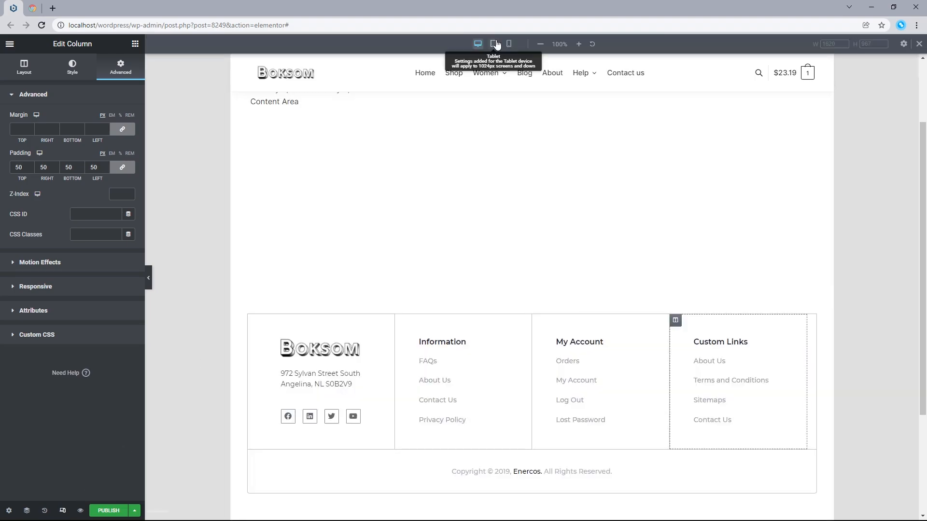
left_click(494, 44)
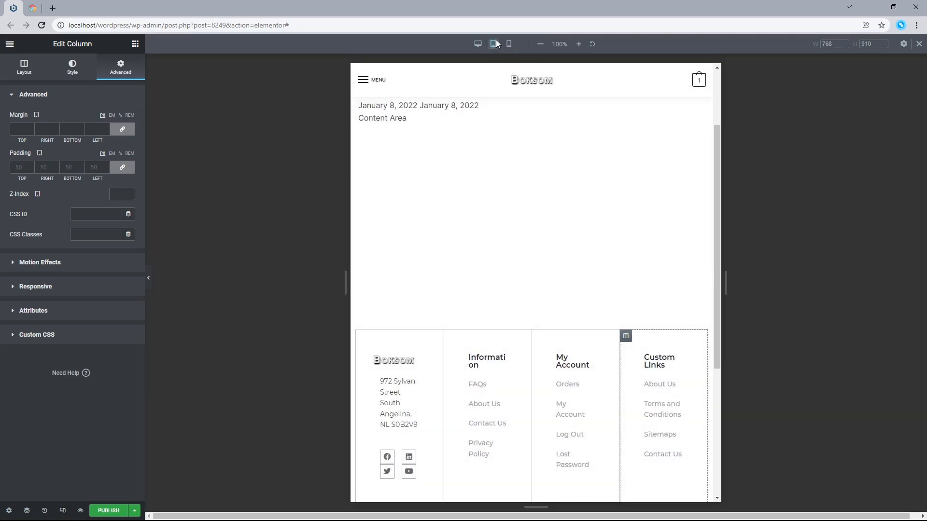
scroll(405, 290, "down", 2)
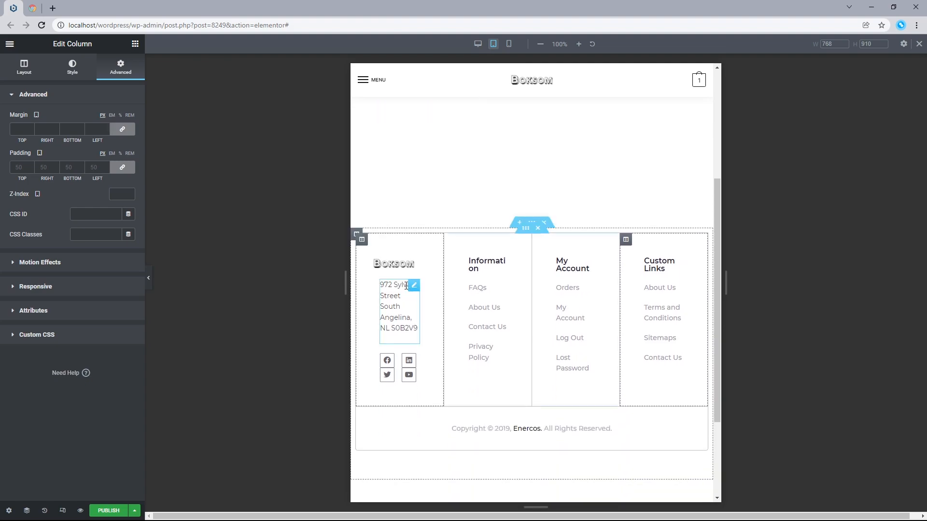
left_click(363, 241)
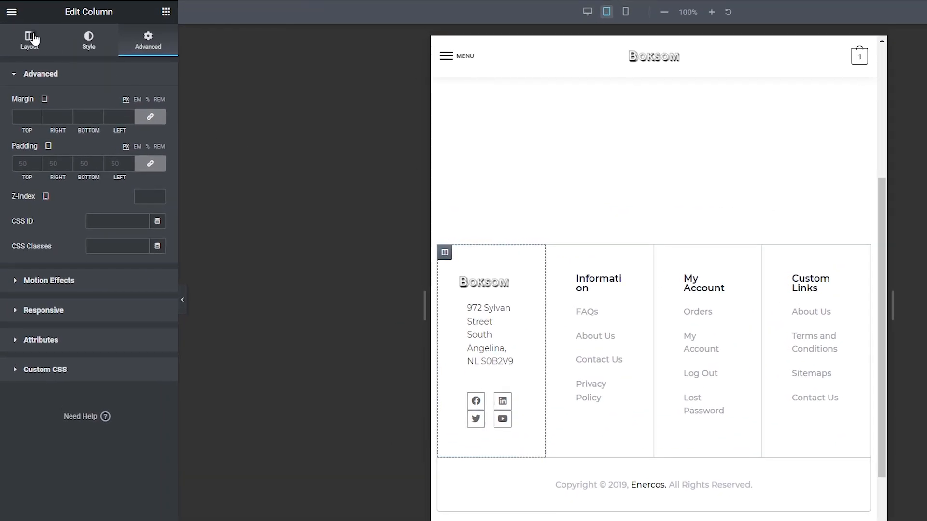
left_click(26, 62)
left_click(138, 104)
type("100")
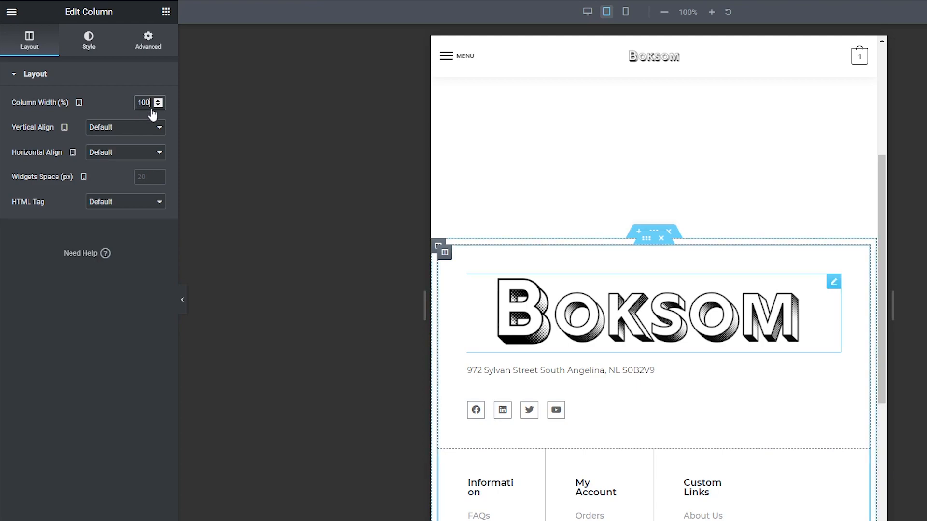
- Set the footer site logo's tablet margin to 0 on all sides and align the logo to the center
left_click(834, 284)
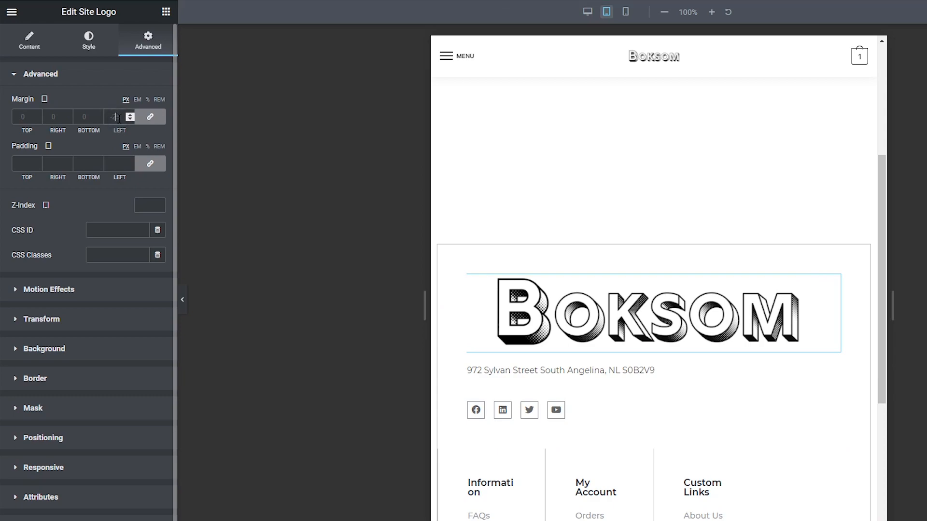
type("0")
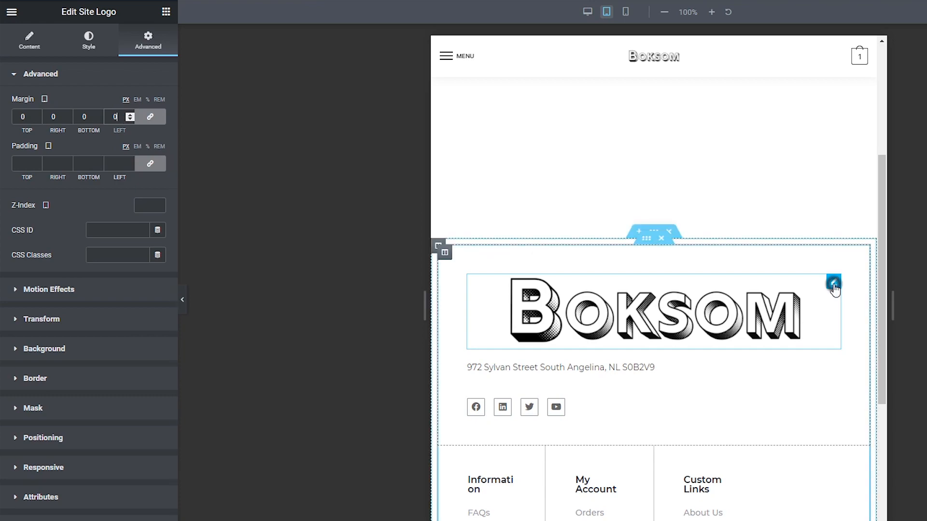
left_click(833, 284)
left_click(10, 37)
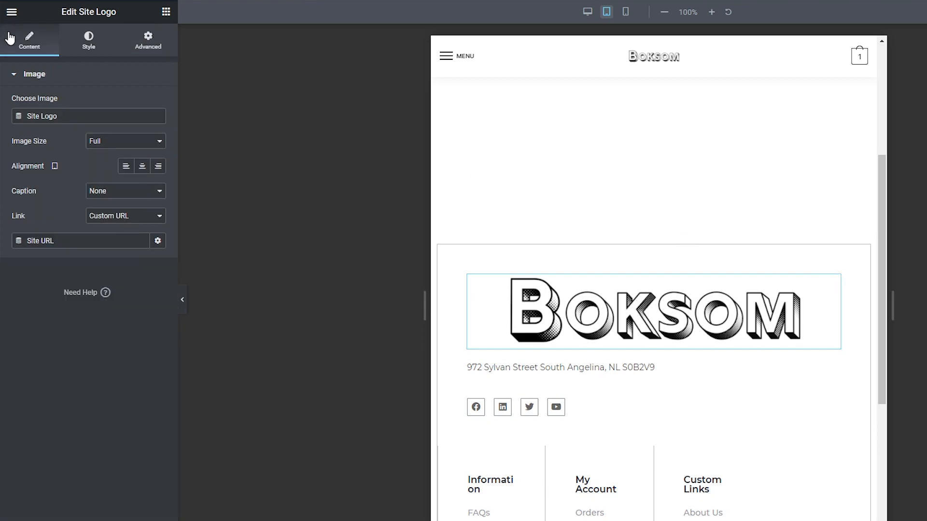
left_click(142, 166)
- Center the footer's address text and the social icons for the tablet view
left_click(706, 370)
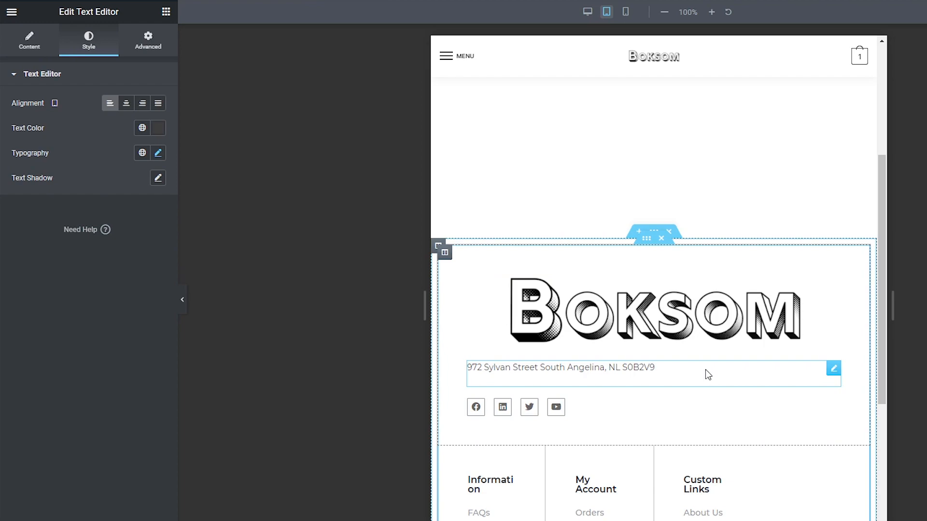
left_click(126, 103)
left_click(682, 410)
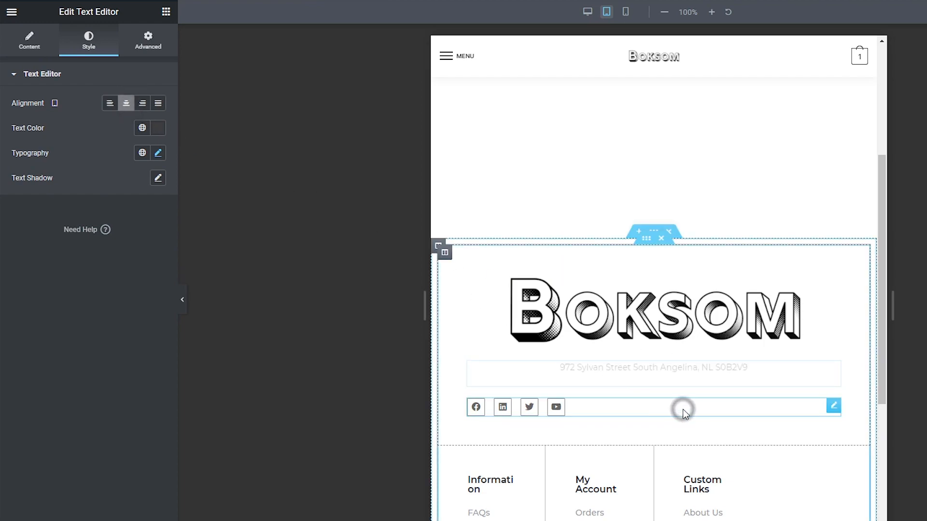
left_click(34, 39)
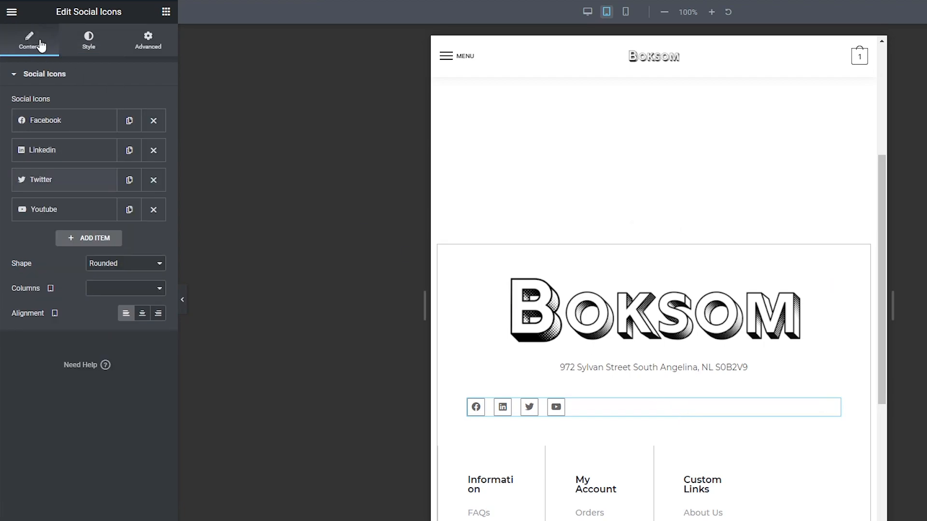
left_click(147, 317)
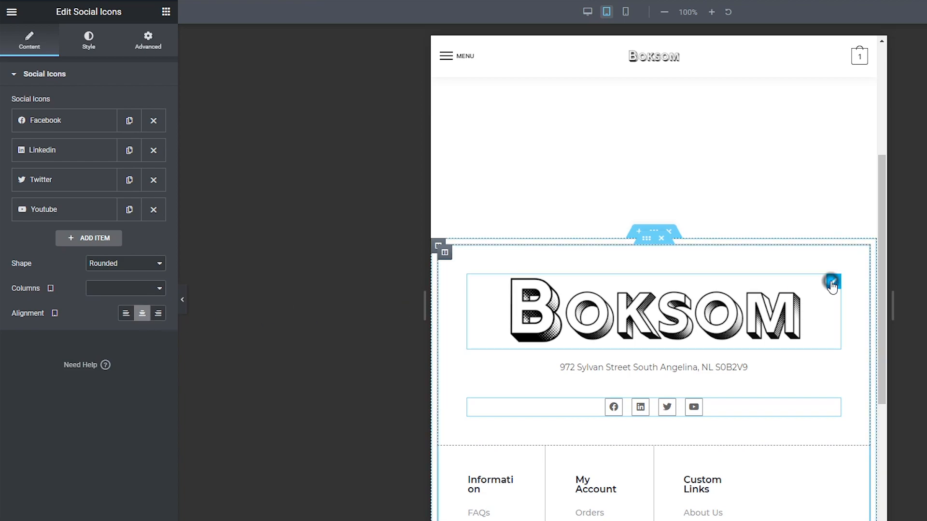
- Set the footer logo's tablet max width to 45% and preview the footer without the editing panel
left_click(833, 283)
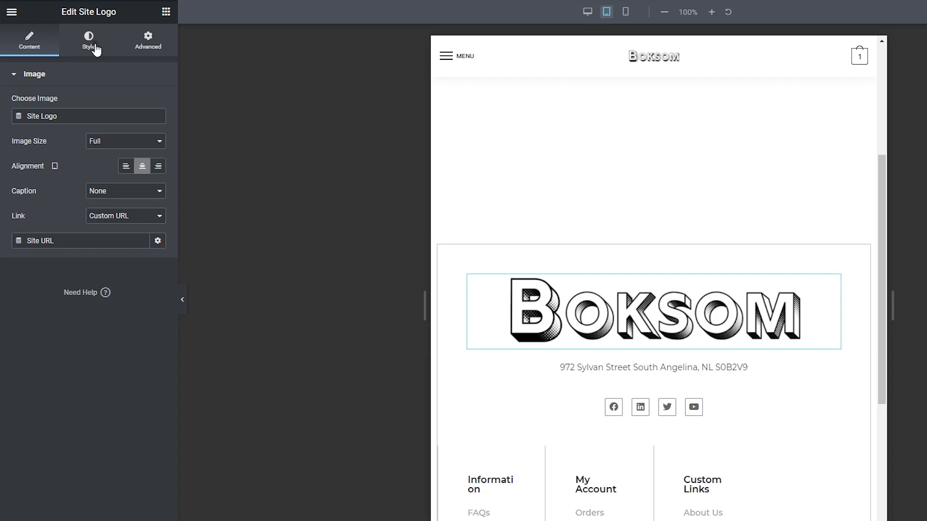
left_click(96, 49)
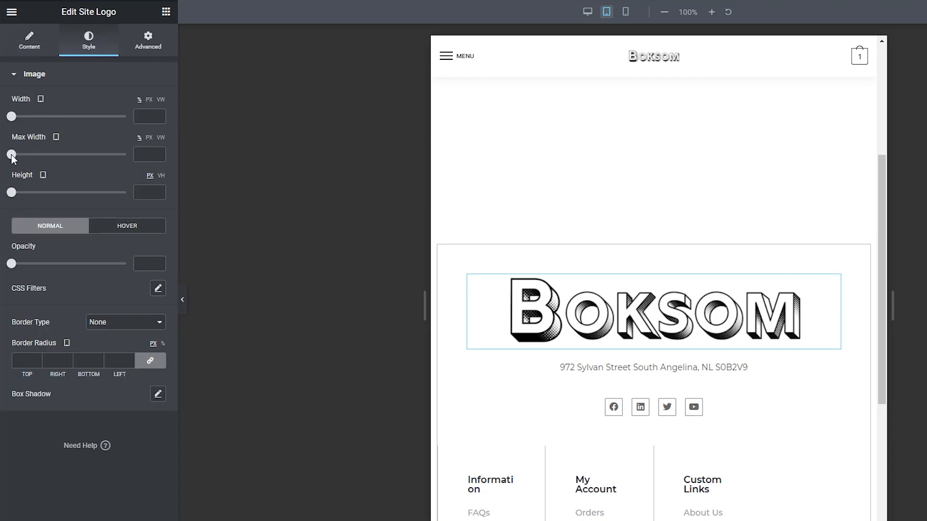
left_click_drag(12, 154, 63, 155)
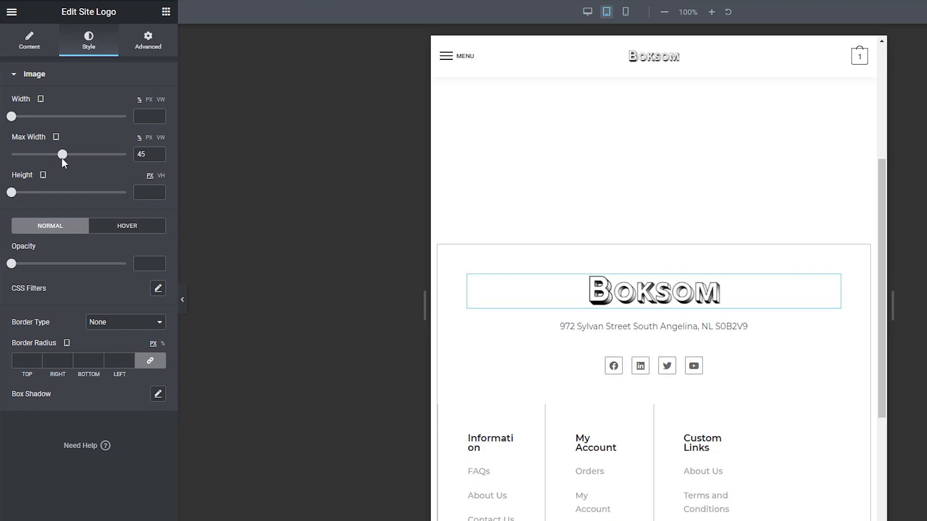
left_click_drag(883, 197, 890, 259)
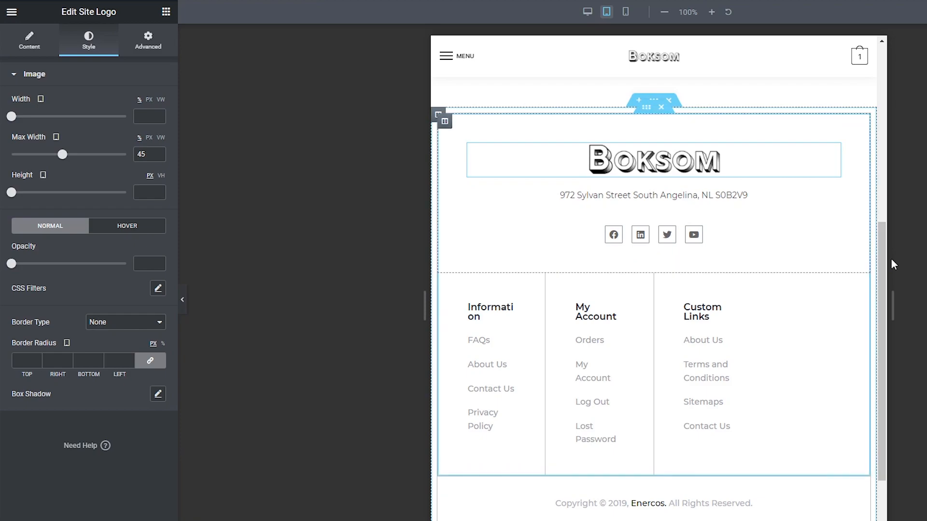
left_click(185, 304)
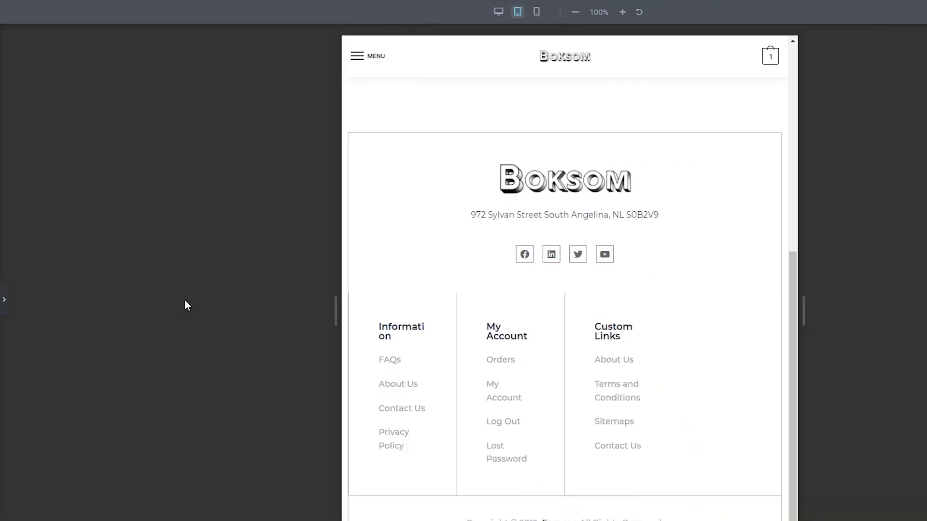
left_click(364, 291)
left_click(3, 300)
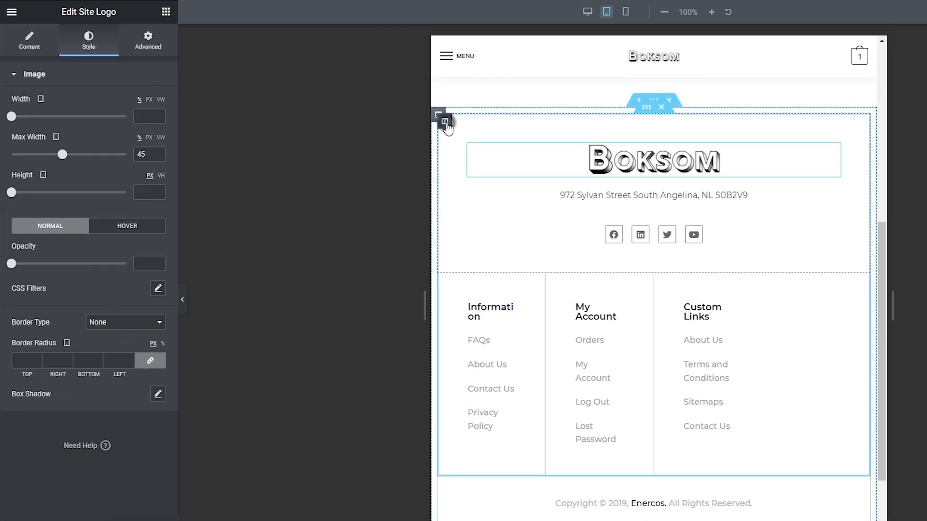
- Give the logo column a solid border with a bottom width of 1 and the other sides at 0 for tablet
left_click(445, 121)
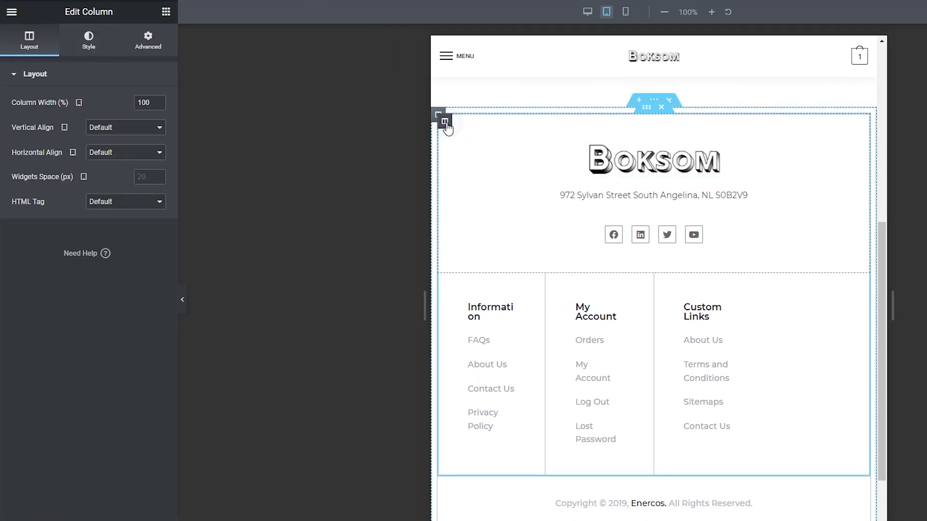
left_click(89, 39)
left_click(67, 162)
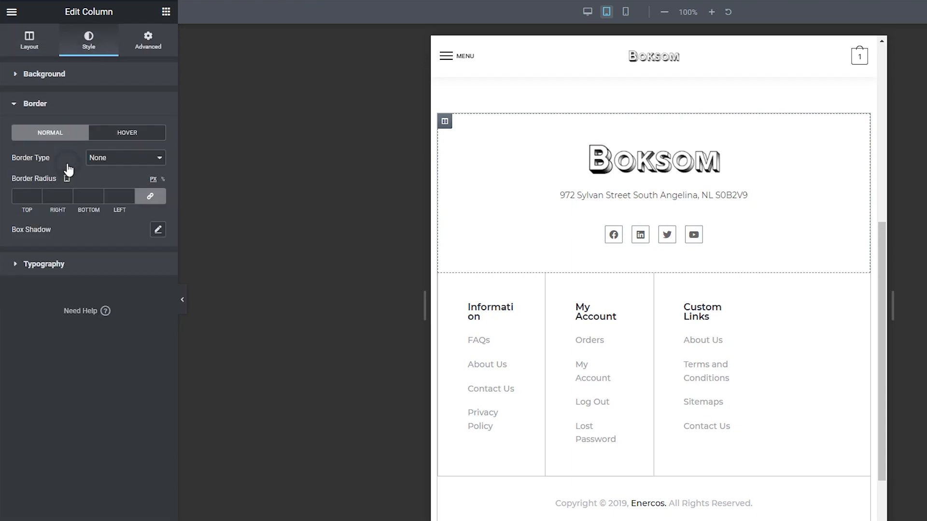
left_click(112, 158)
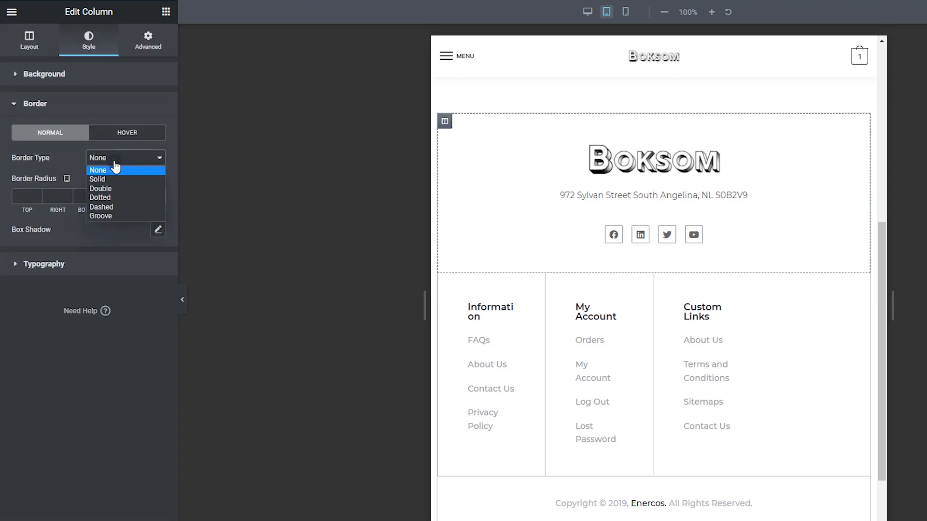
left_click(113, 178)
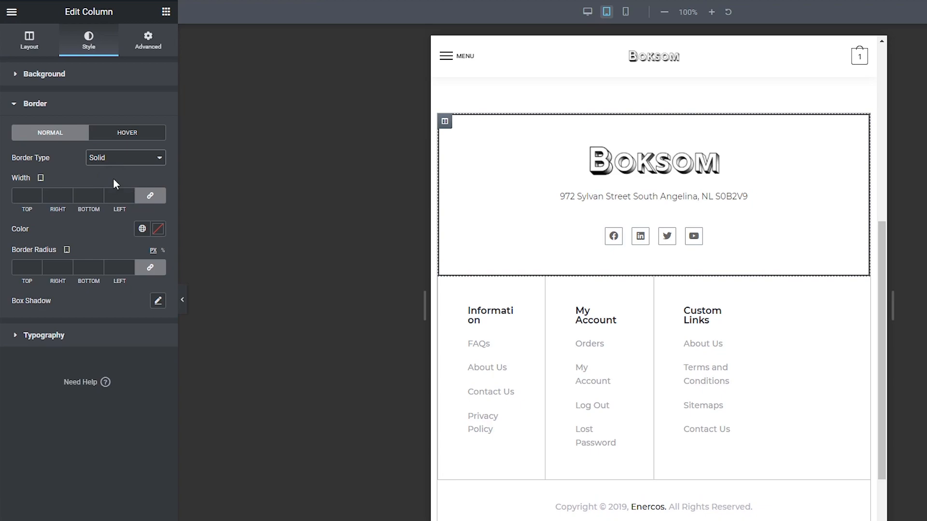
left_click(151, 197)
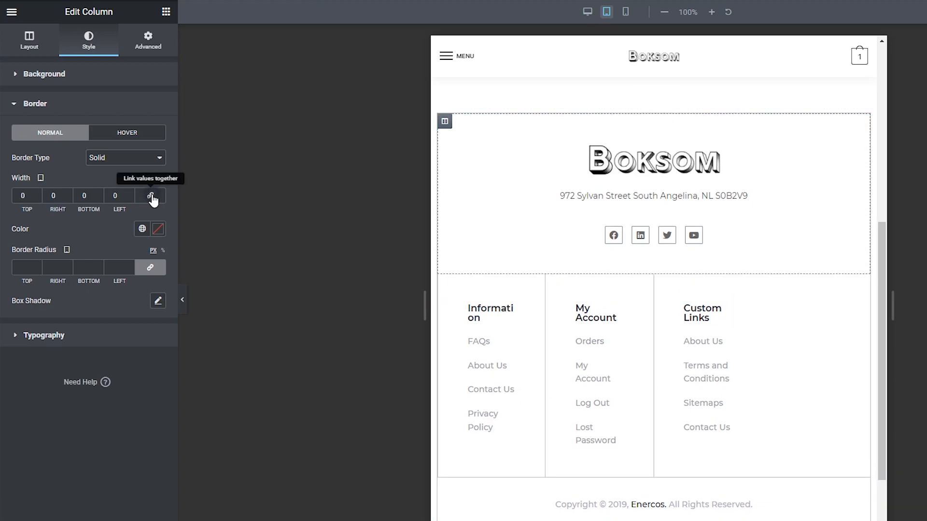
left_click(98, 193)
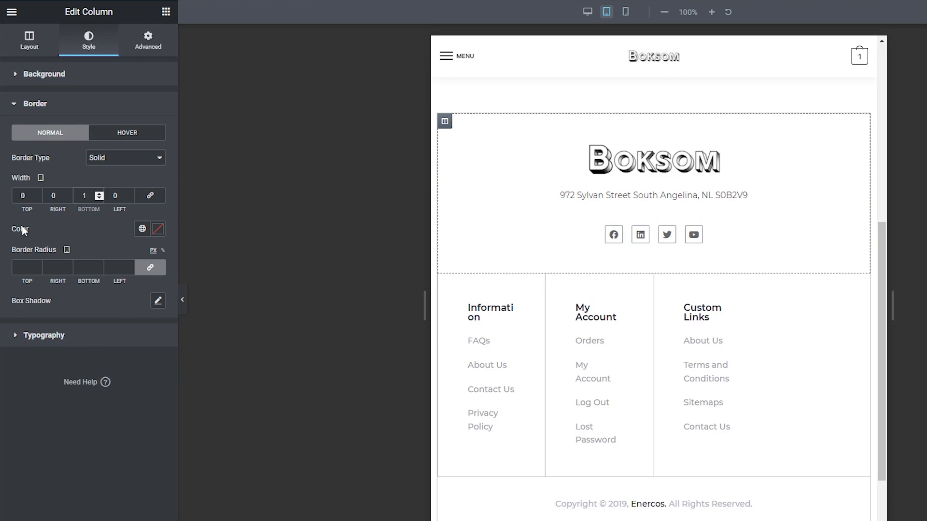
- Set the border color of the logo column to #BFBFBF and preview the tablet footer without the editing panel
left_click(162, 233)
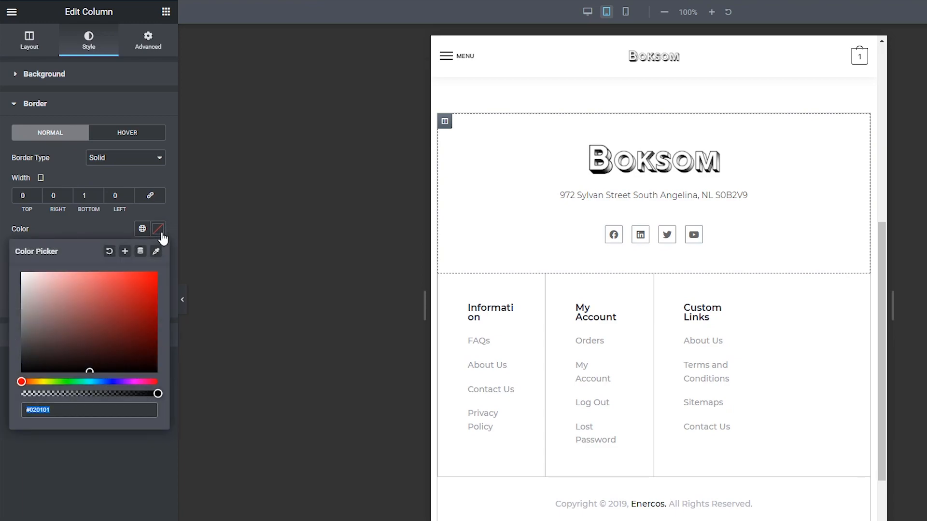
type("#")
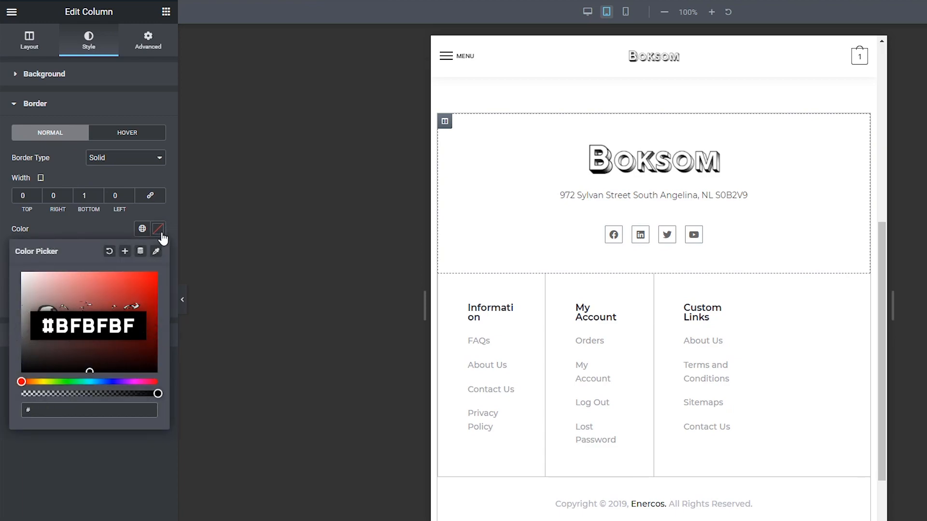
type("BFBFBF")
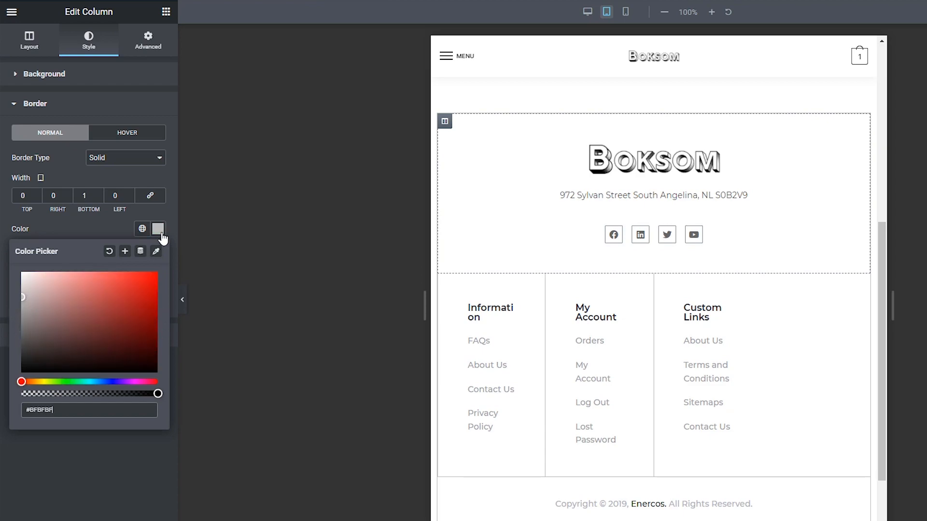
left_click(183, 299)
left_click(184, 299)
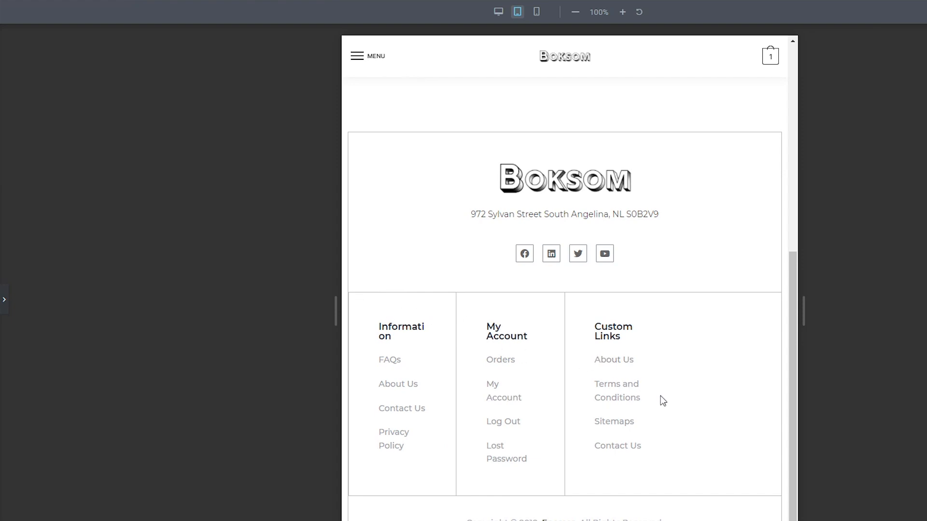
left_click(2, 294)
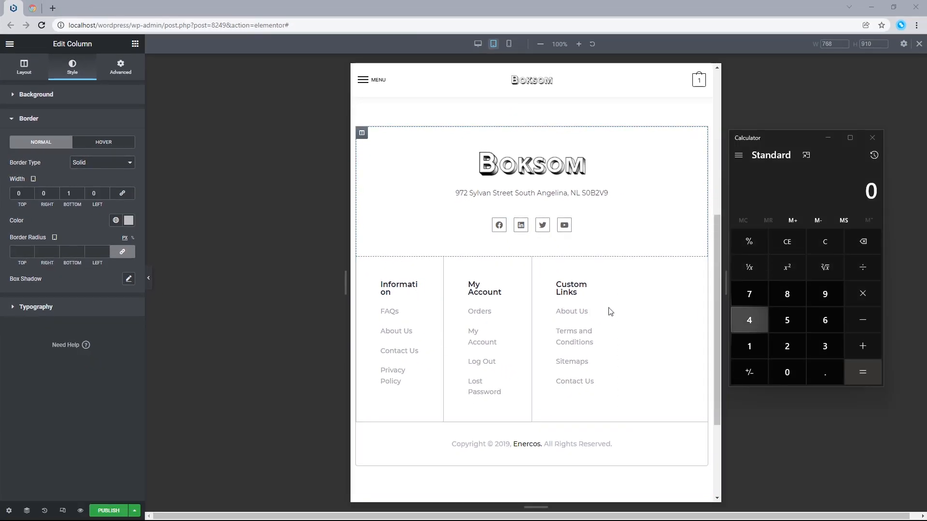
- Calculate 100 divided by 3 in the calculator and close it
left_click(751, 336)
left_click(781, 365)
left_click(781, 365)
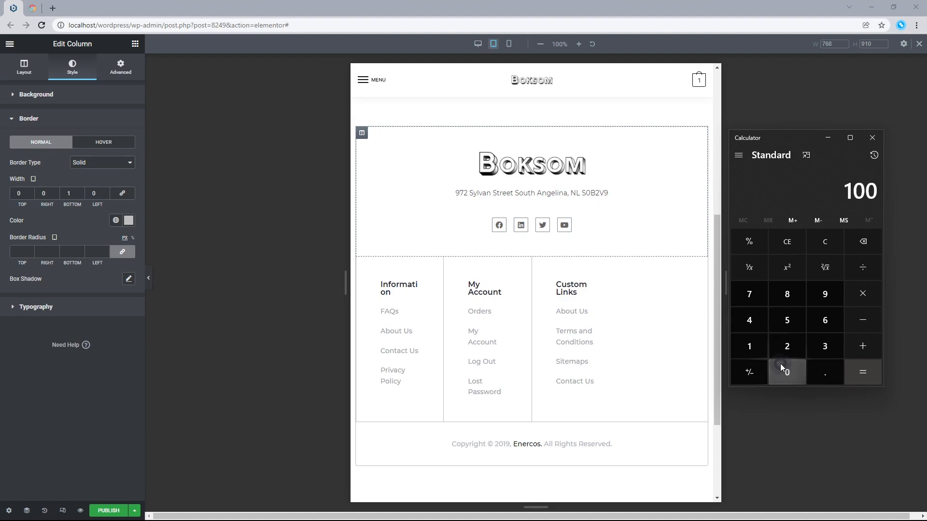
left_click(862, 267)
left_click(817, 353)
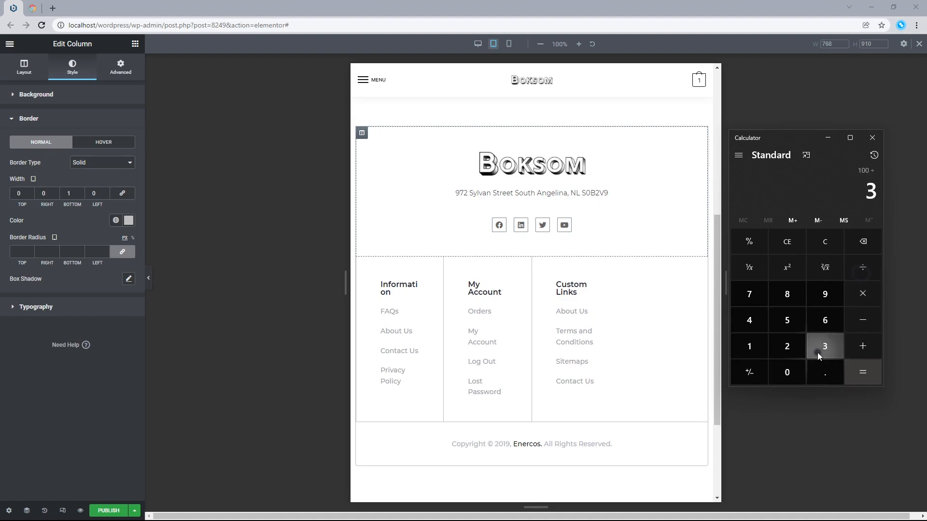
left_click(857, 378)
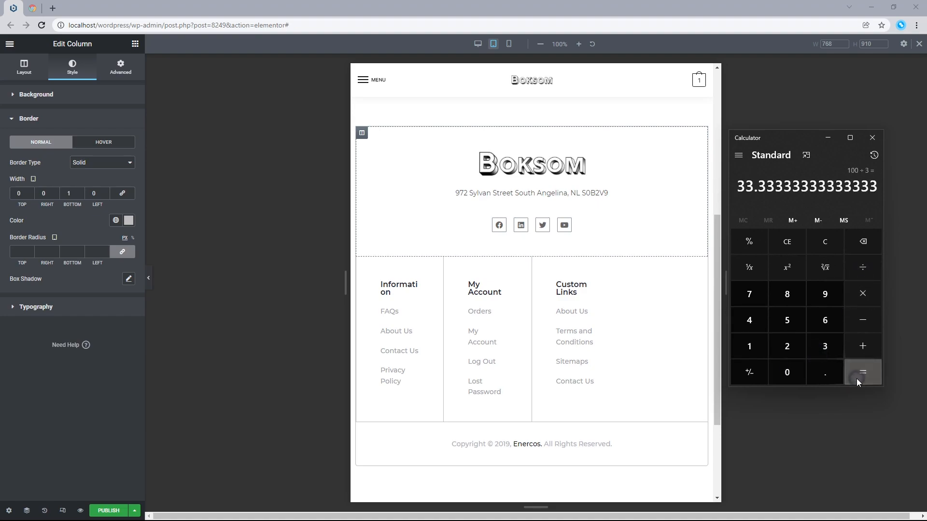
left_click(878, 133)
- Set the tablet column width of the footer's Information column to 33.3%
left_click(362, 264)
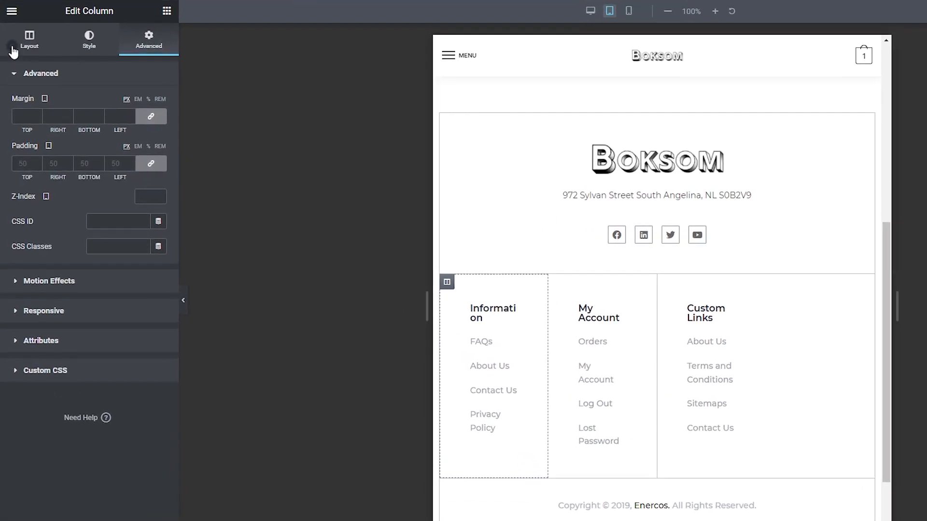
left_click(24, 68)
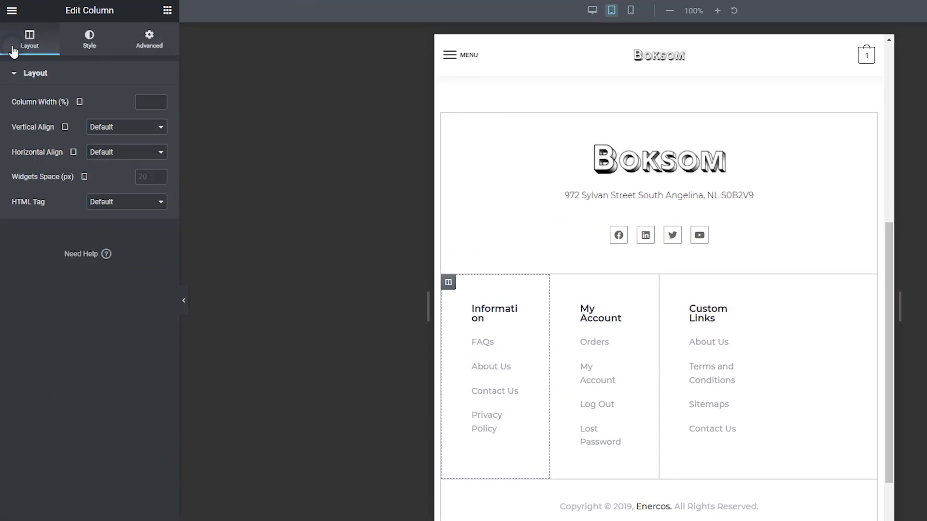
left_click(137, 104)
type("33.3")
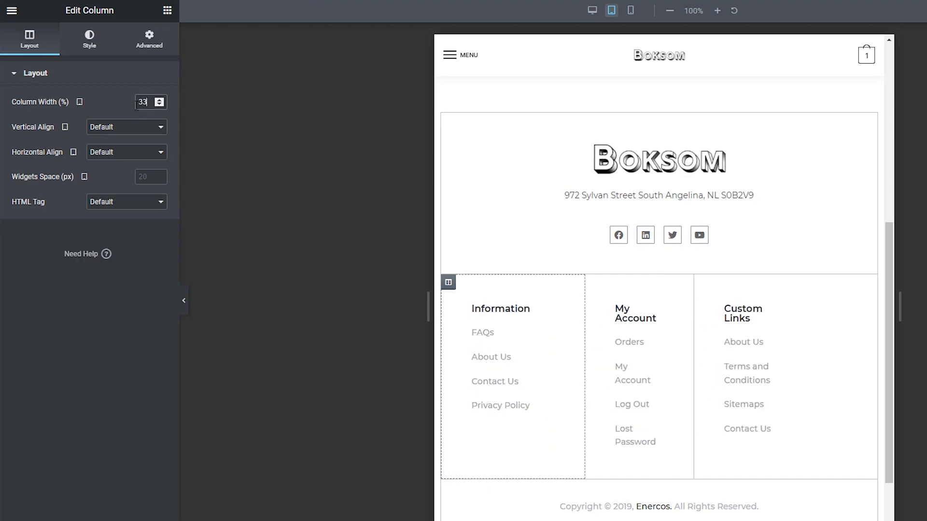
key("ctrl+a")
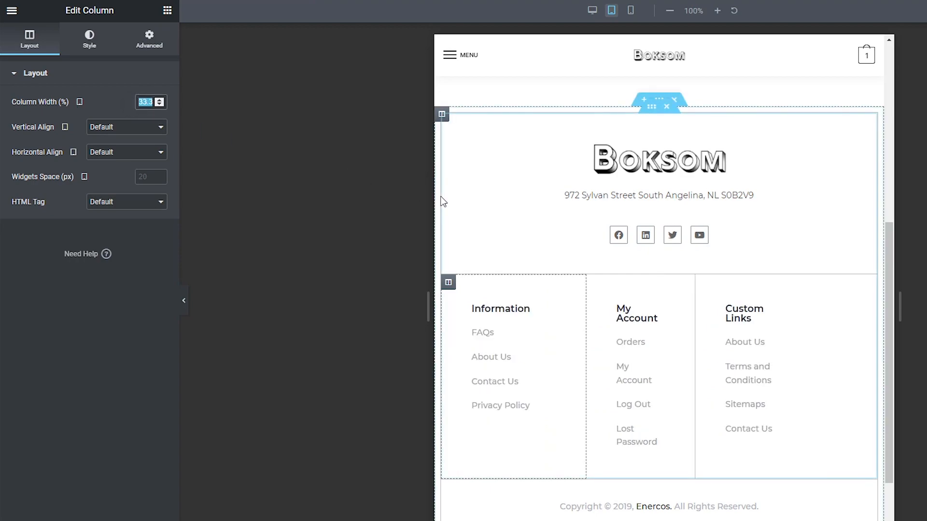
- Set the tablet column width of the My Account column to 33.3%
left_click(594, 283)
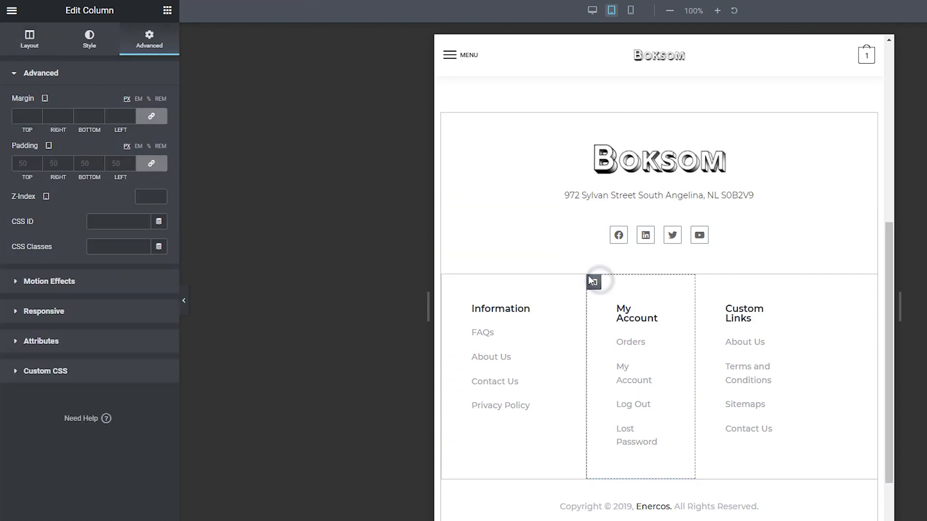
left_click(17, 47)
left_click(145, 102)
type("33.3")
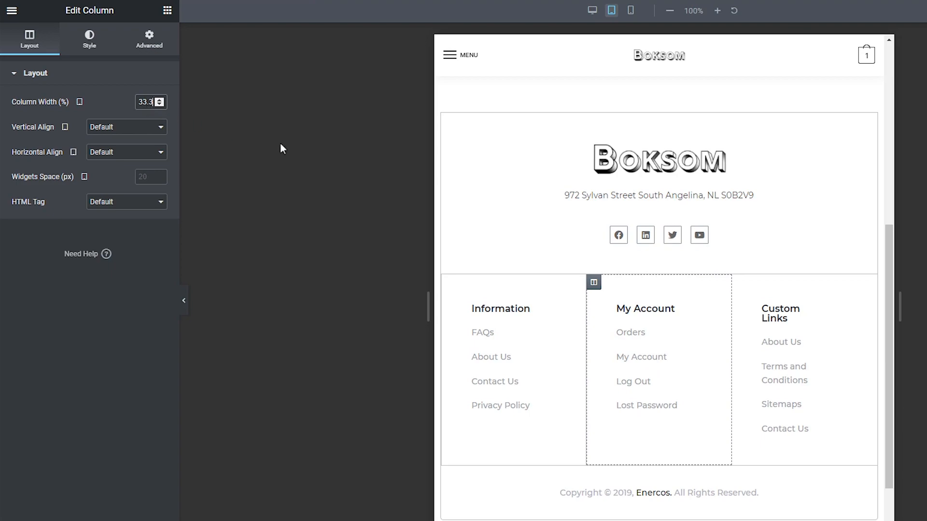
- Set the Custom Links column's tablet width to 33.3% and preview the footer without the editing panel
left_click(740, 282)
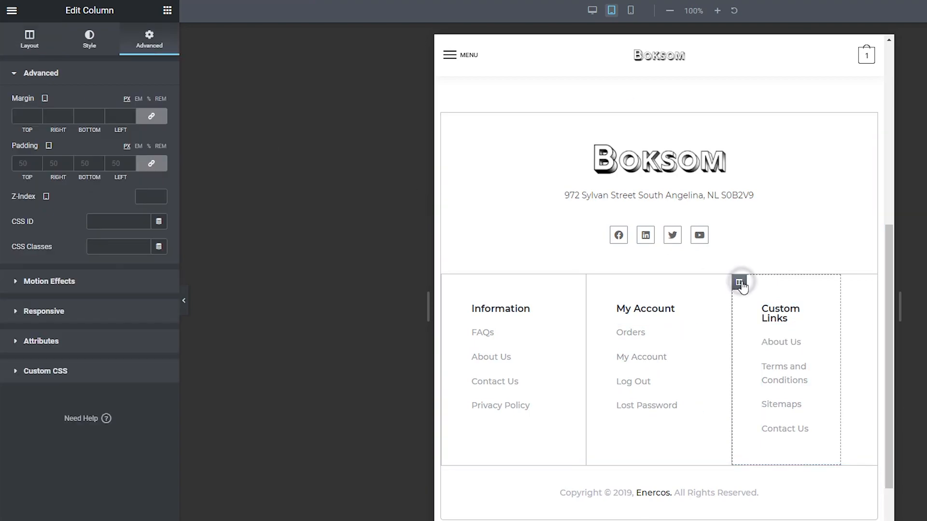
left_click(33, 49)
left_click(161, 105)
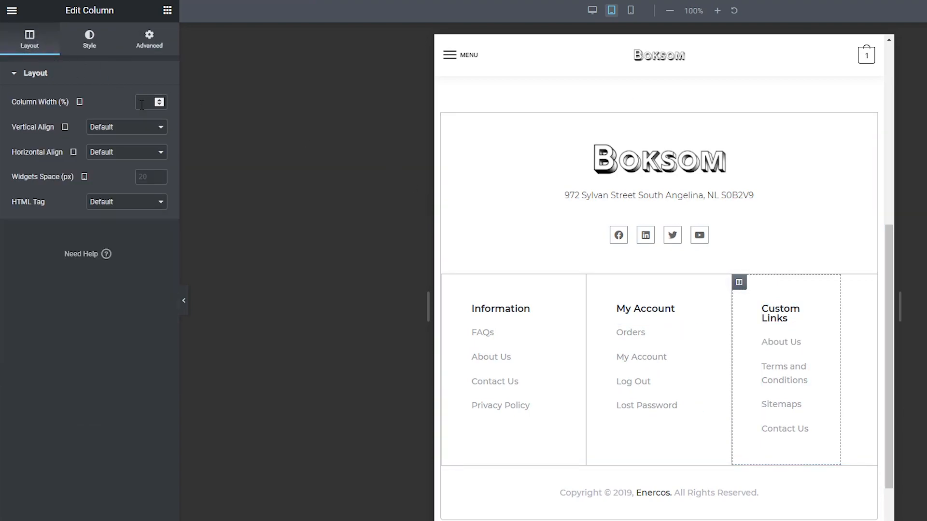
type("33.3")
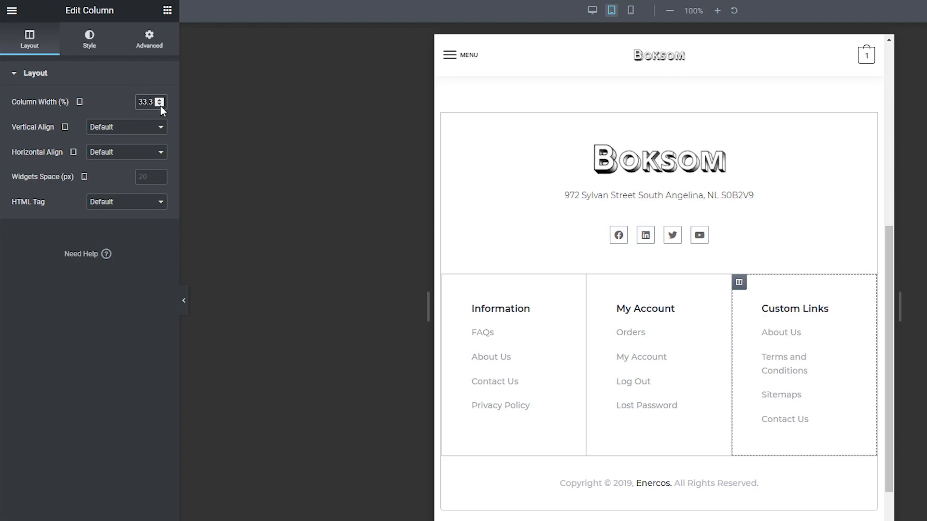
left_click(185, 302)
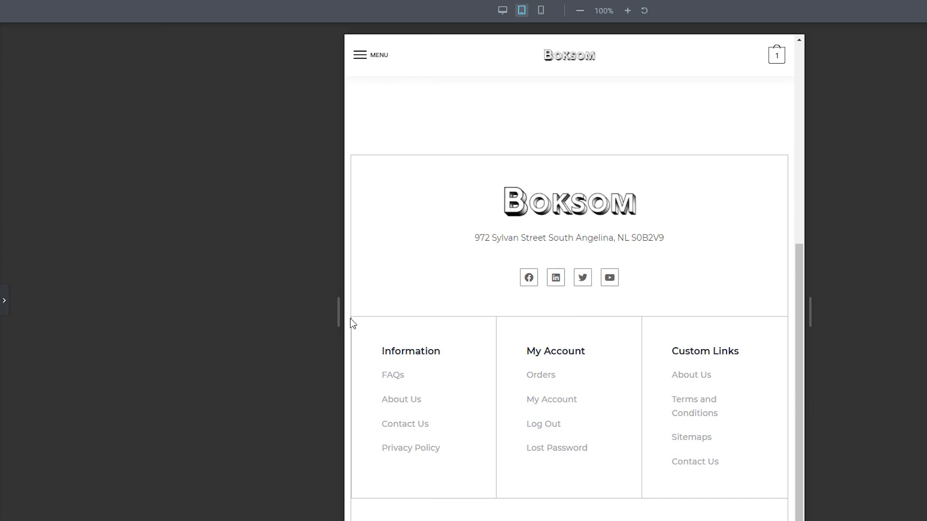
left_click(4, 300)
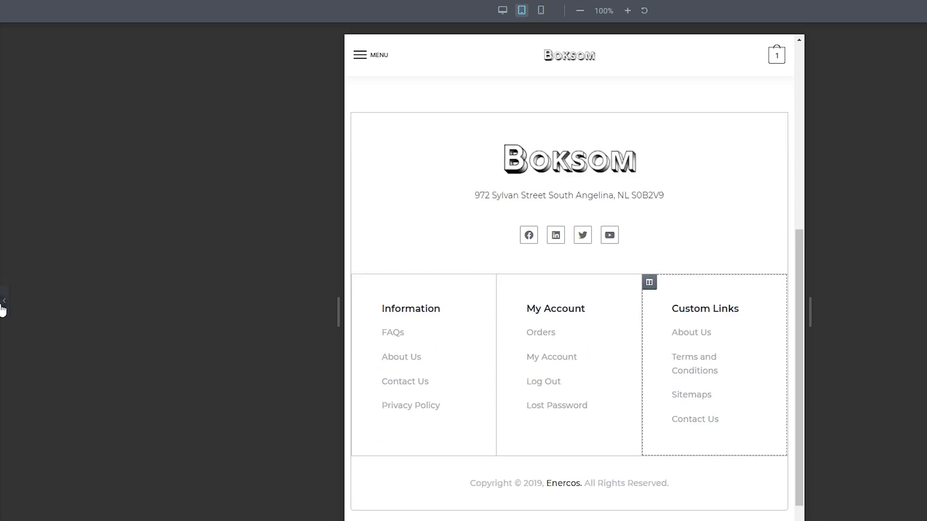
- Set the Information column's tablet border width to 1 on the right and 0 on the other sides, and preview the footer without the editing panel
left_click(449, 282)
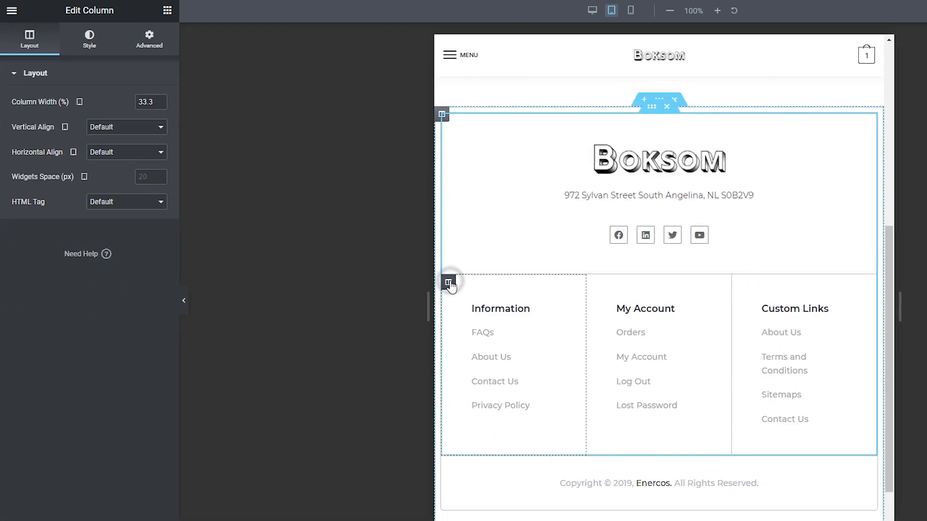
left_click(89, 39)
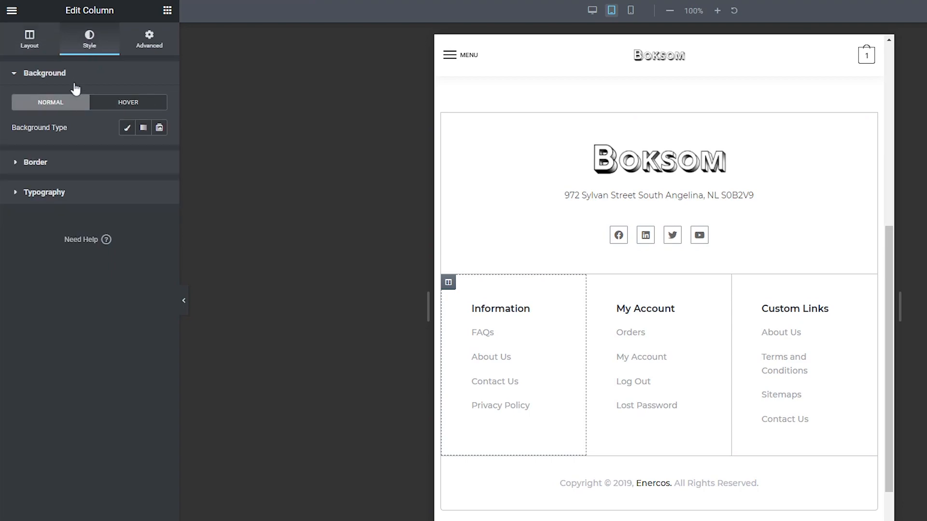
left_click(46, 162)
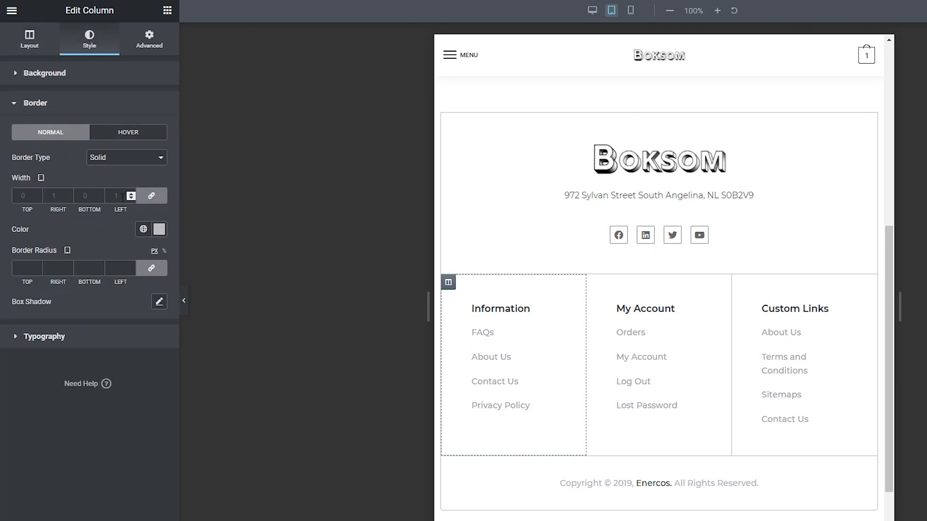
left_click(160, 200)
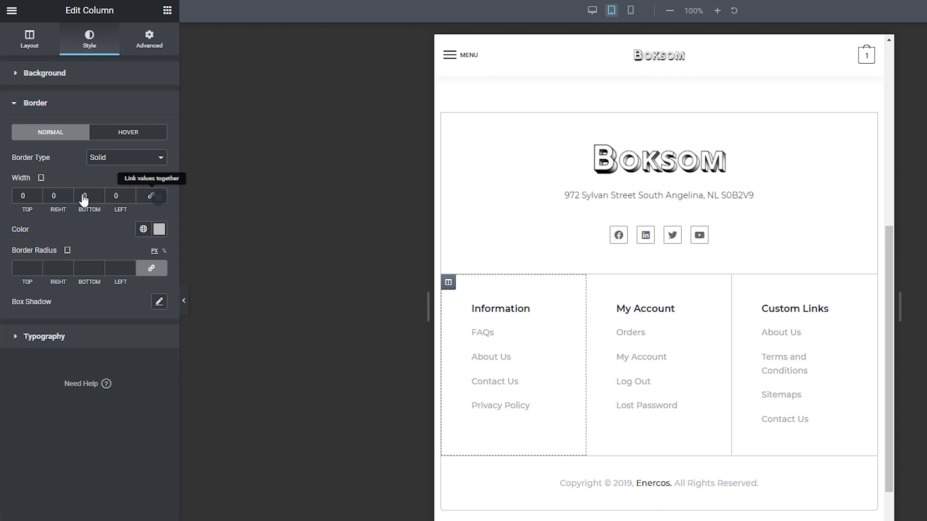
left_click(66, 194)
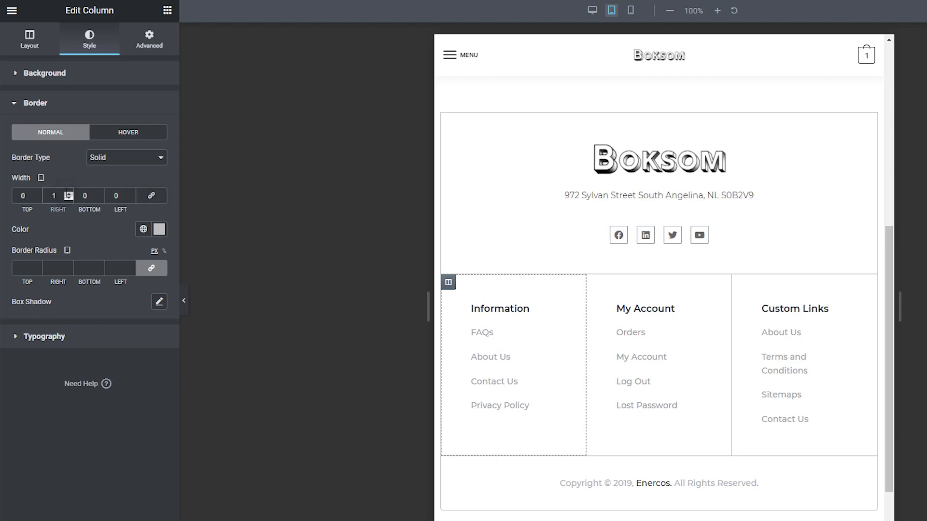
left_click(184, 300)
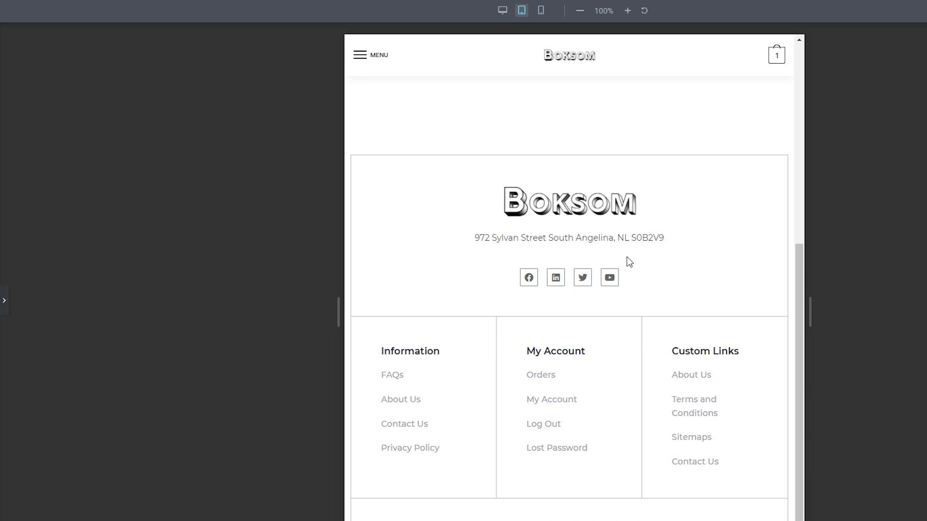
left_click(4, 301)
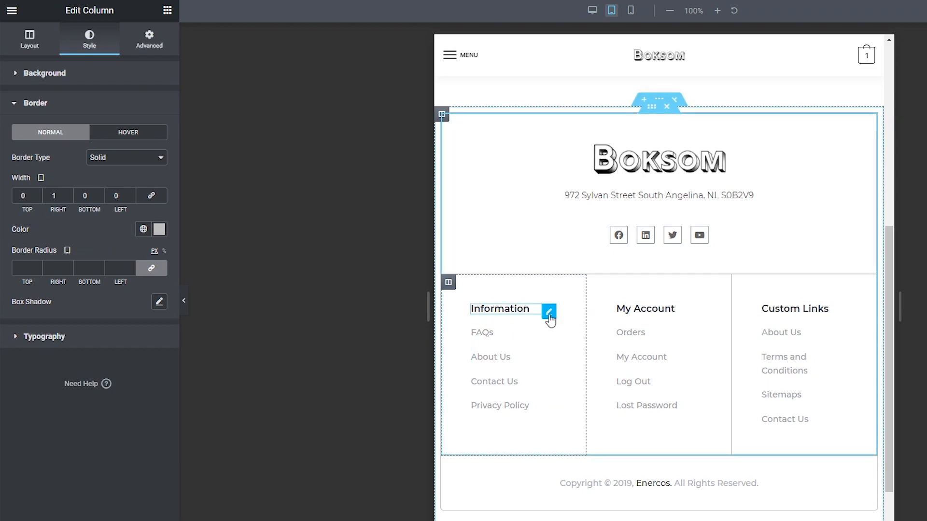
- Set the tablet font size of the Information heading to 15 px
left_click(549, 312)
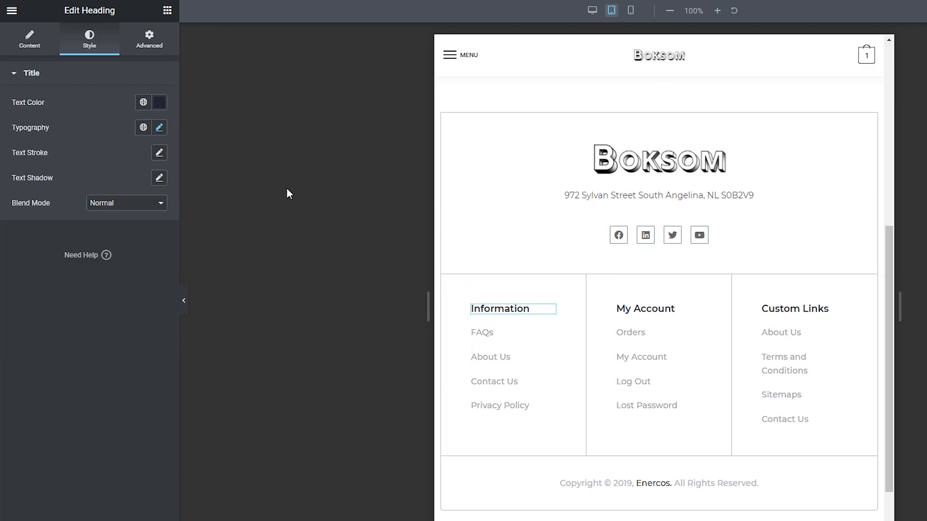
left_click(159, 127)
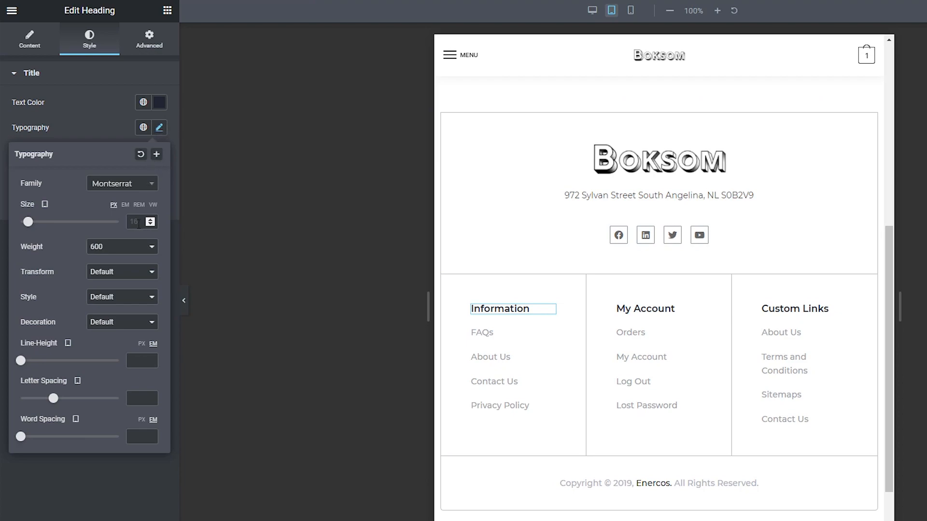
type("15")
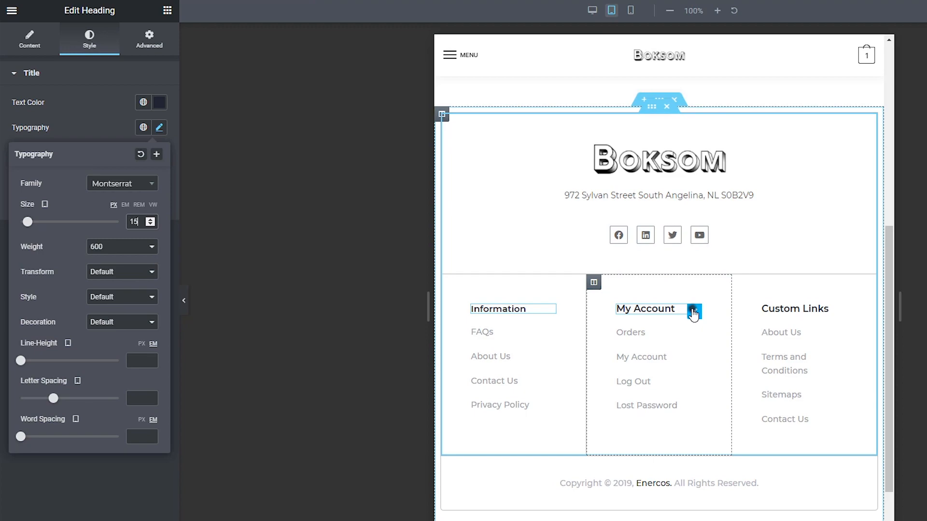
- Set the tablet font size of the My Account heading to 15 px
left_click(92, 44)
left_click(159, 127)
left_click(133, 222)
type("15")
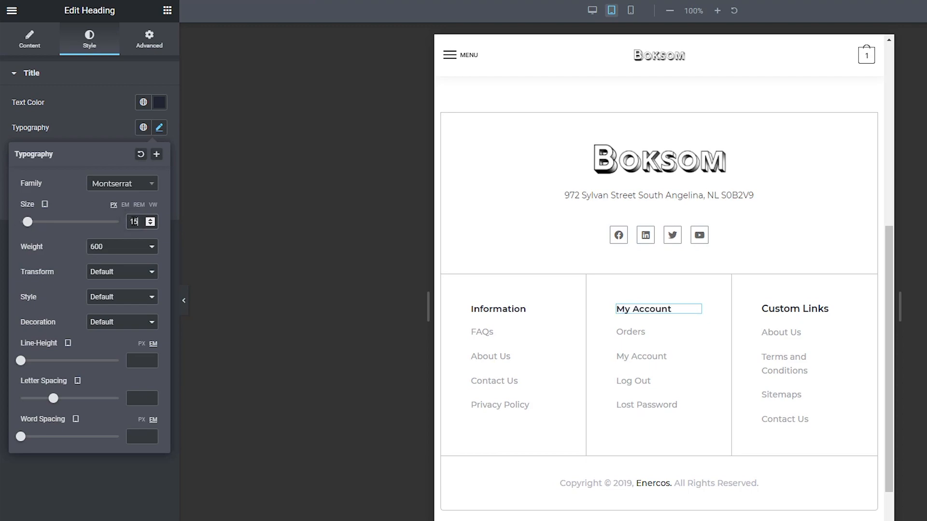
- Set the tablet font size of the Custom Links heading to 15 px
left_click(840, 313)
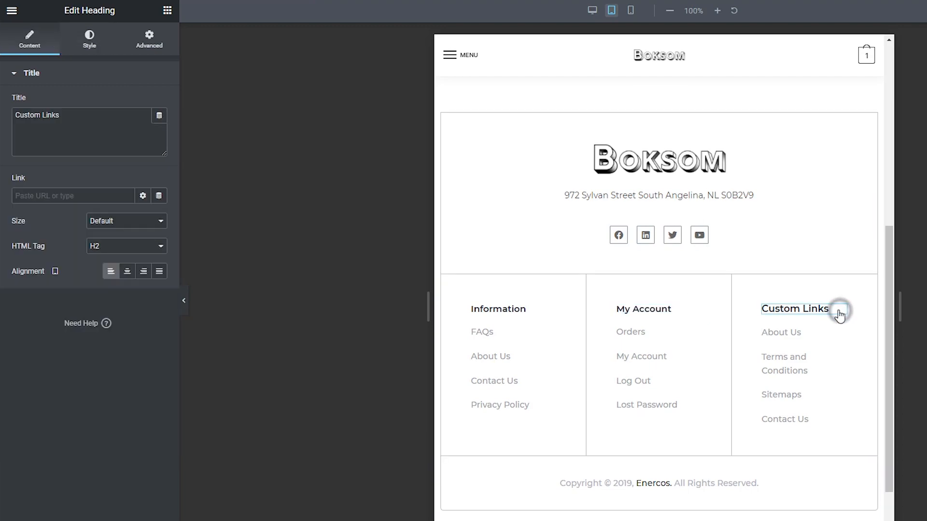
left_click(97, 43)
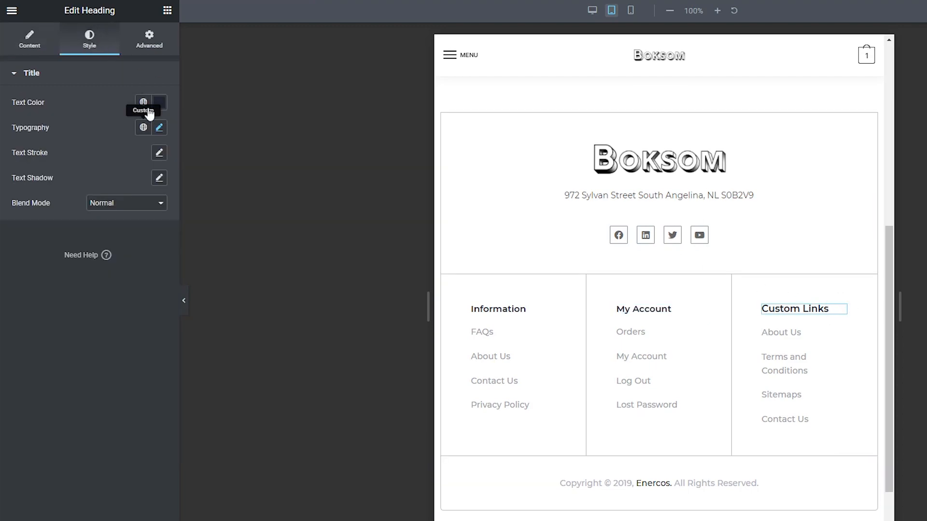
left_click(160, 128)
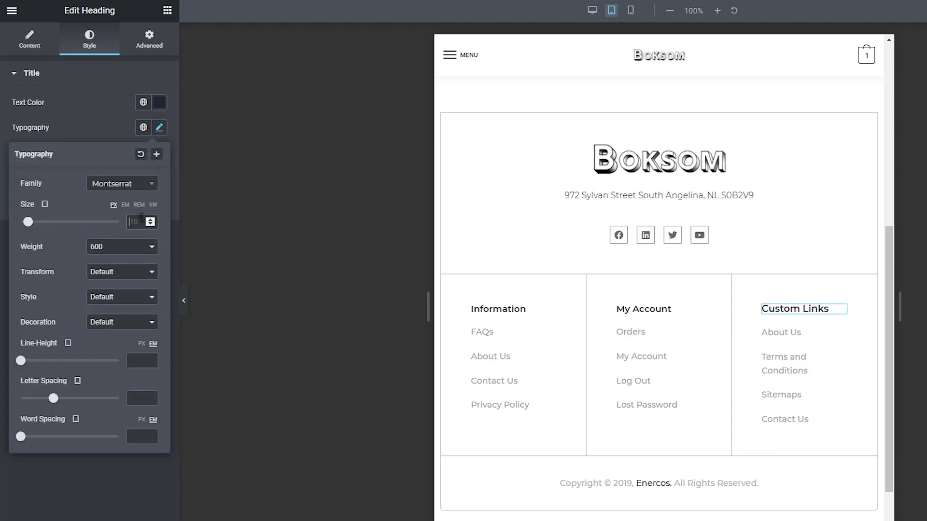
left_click(141, 218)
type("15")
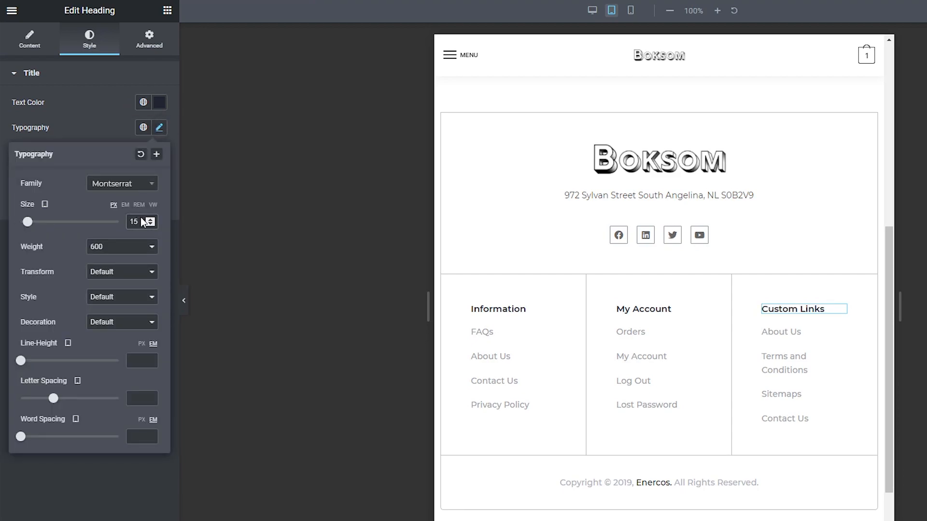
- Set the tablet text size of the link list under Information to 13 px
left_click(546, 338)
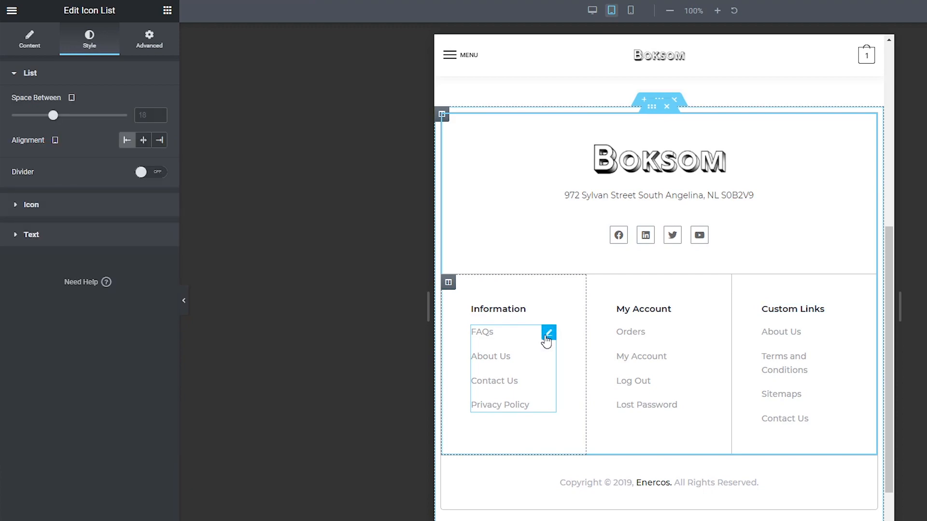
left_click(31, 234)
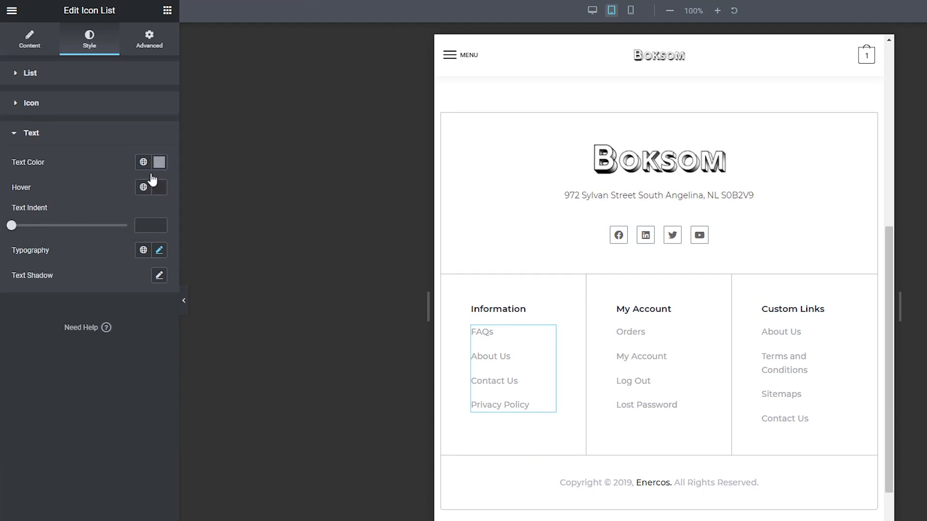
left_click(160, 250)
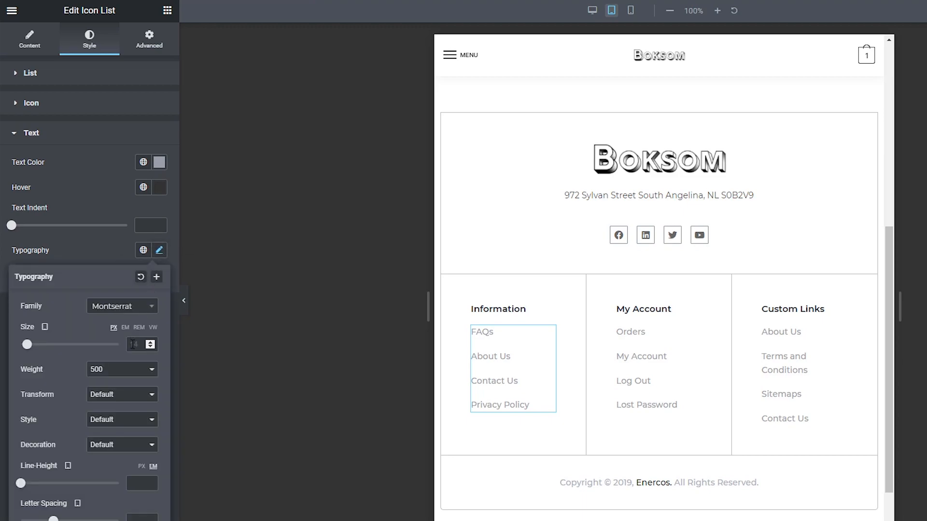
left_click(132, 344)
type("13")
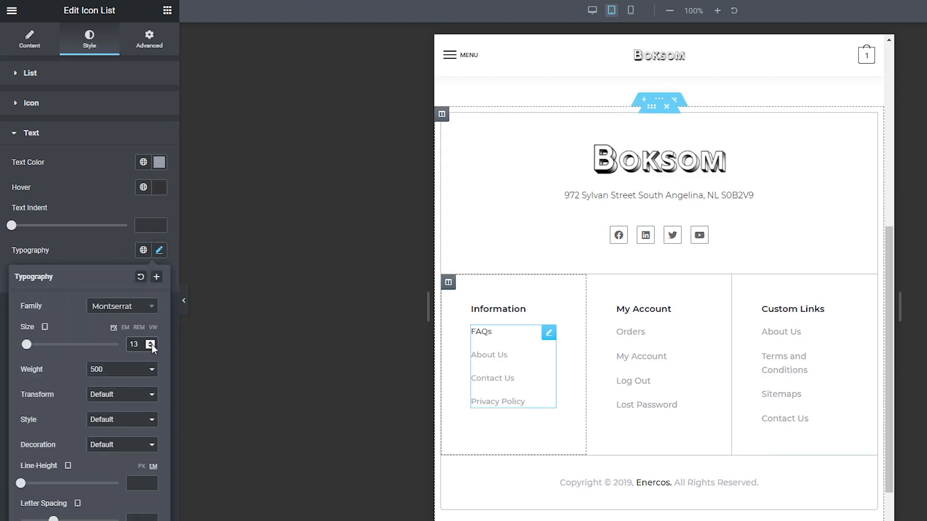
- Set the tablet text size of the link list under My Account to 13 px
left_click(693, 330)
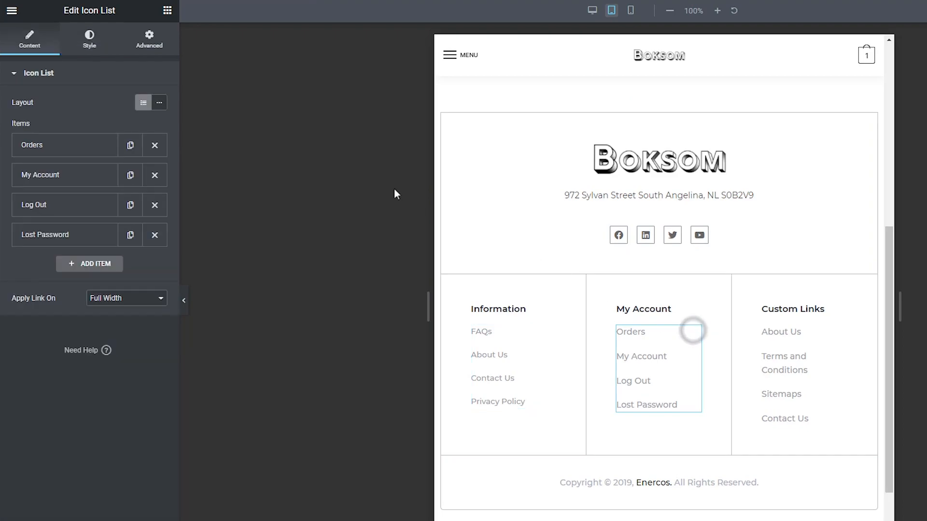
left_click(96, 52)
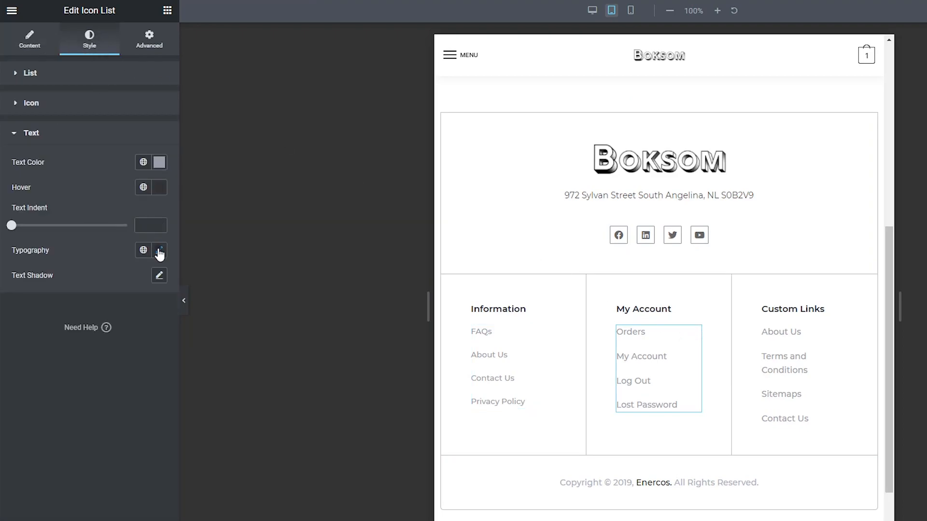
left_click(159, 250)
left_click(132, 344)
type("1")
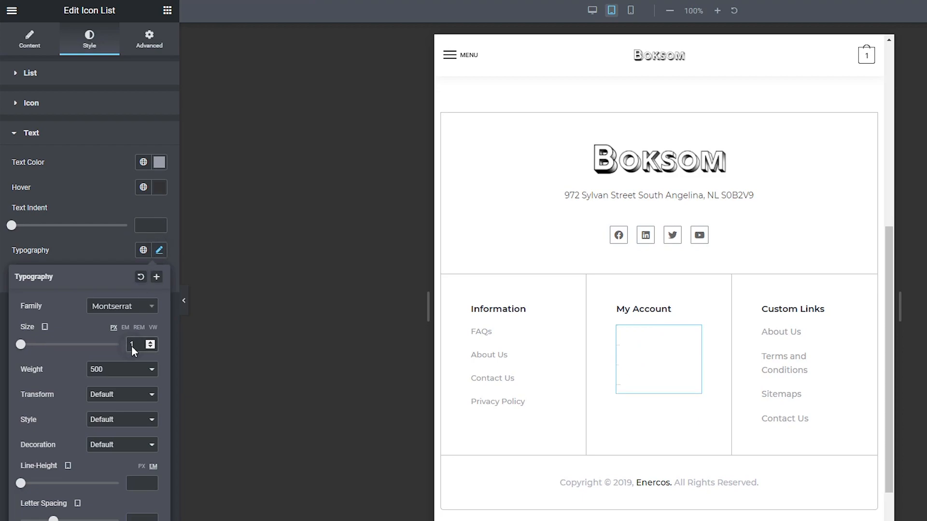
type("3")
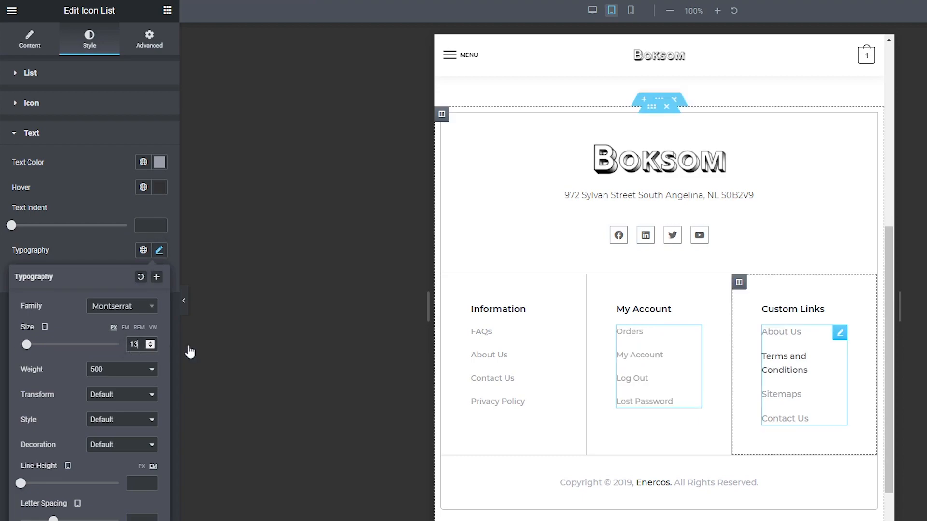
- Set the tablet text size of the link list under Custom Links to 13 px
left_click(840, 336)
left_click(89, 37)
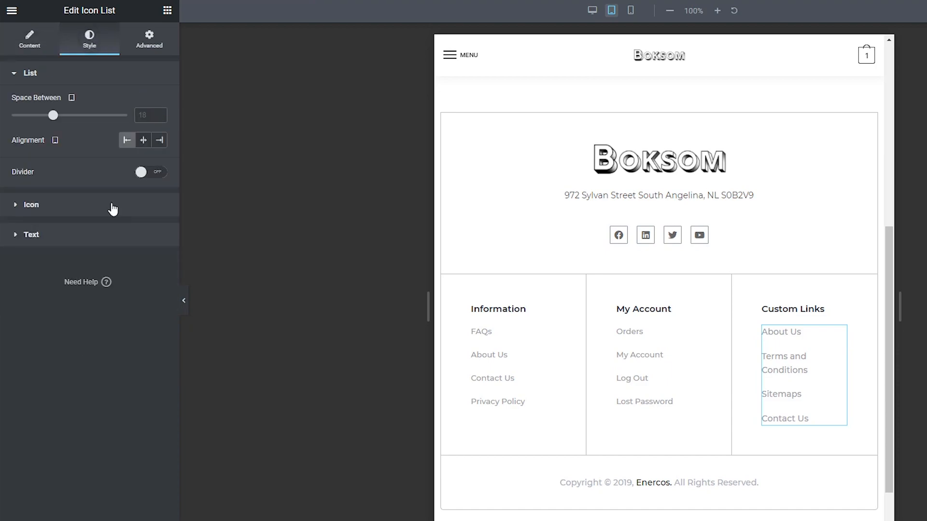
left_click(58, 235)
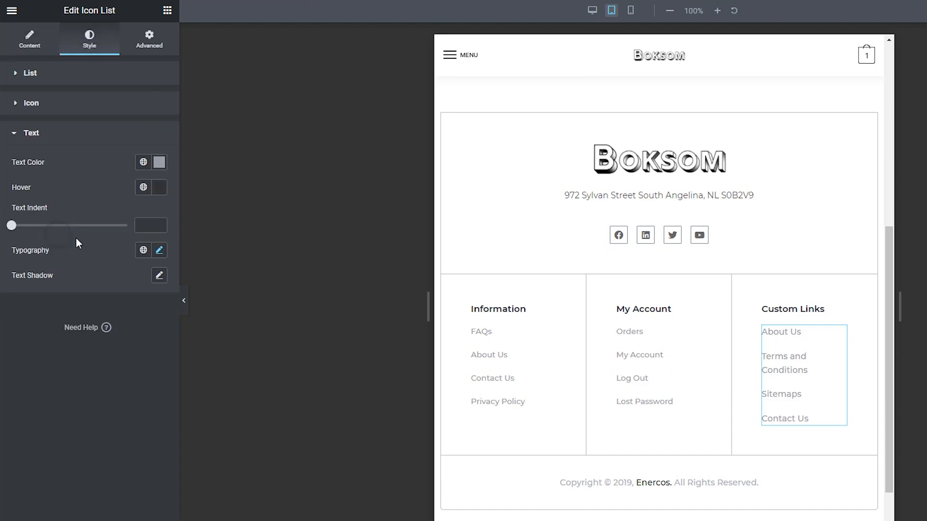
left_click(160, 251)
left_click(135, 345)
type("1")
type("5")
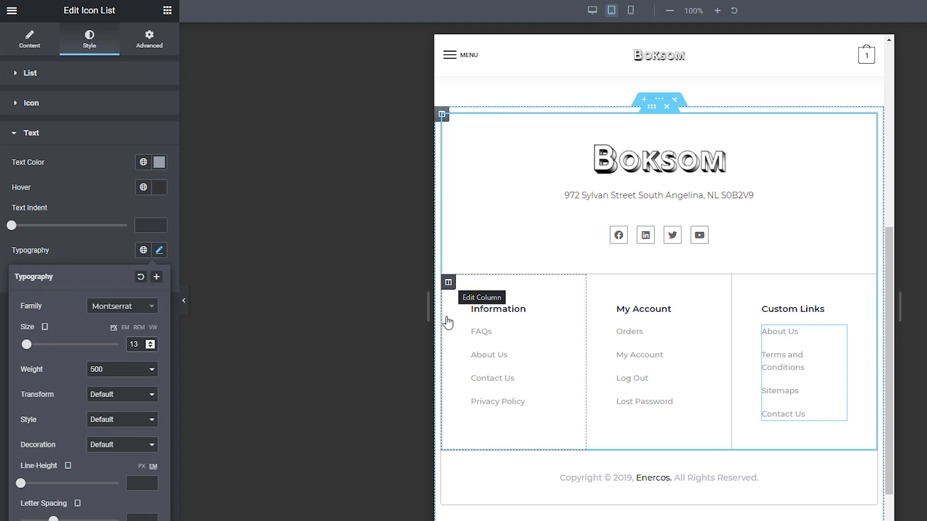
- Set the tablet padding of the Information column to 40 px on all sides
left_click(449, 283)
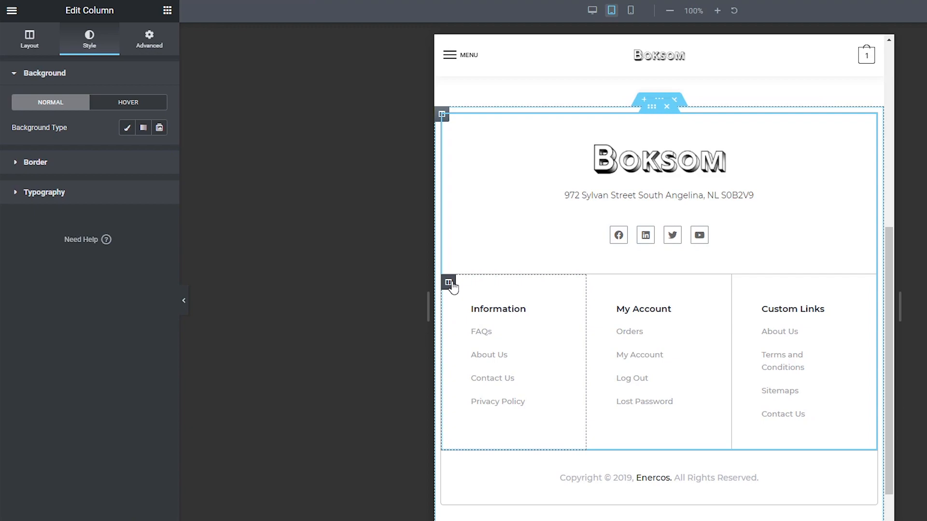
left_click(146, 43)
left_click(24, 163)
type("40")
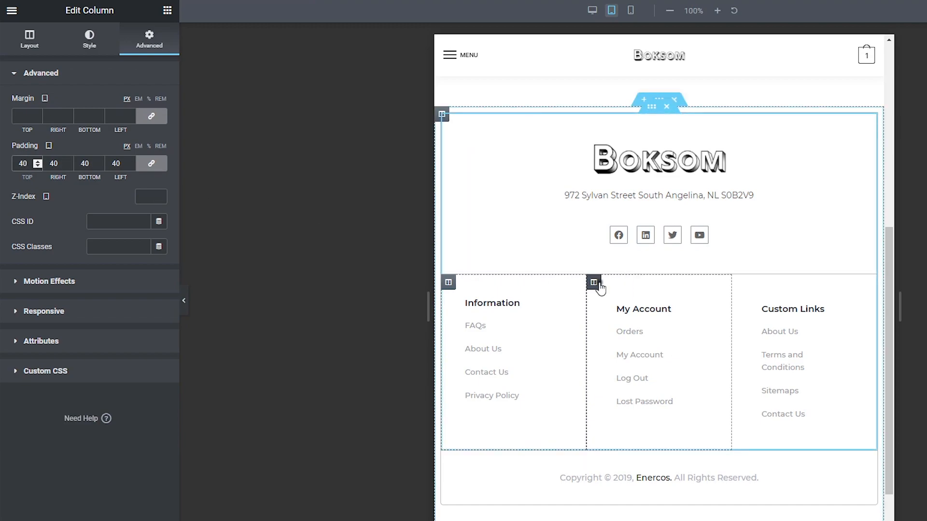
- Set the tablet padding of the My Account column to 40 px on all sides
left_click(595, 282)
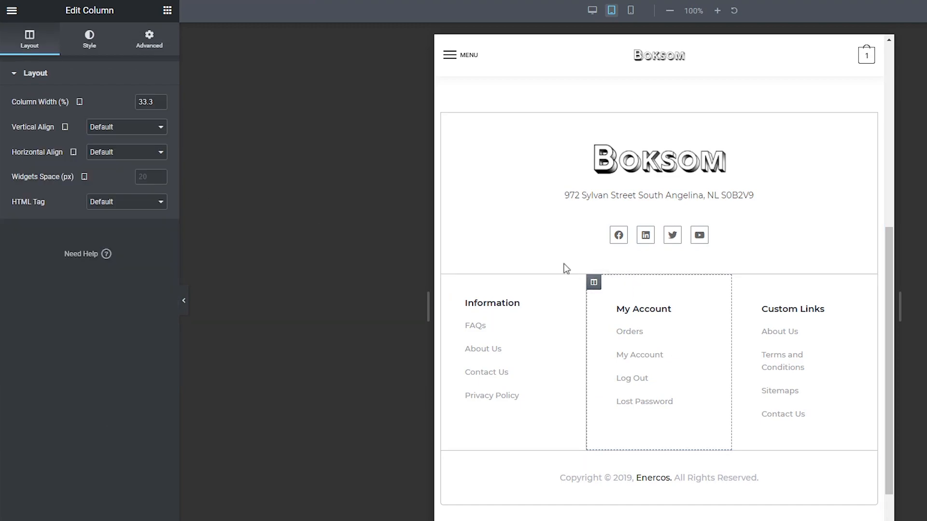
left_click(150, 42)
left_click(23, 163)
type("40")
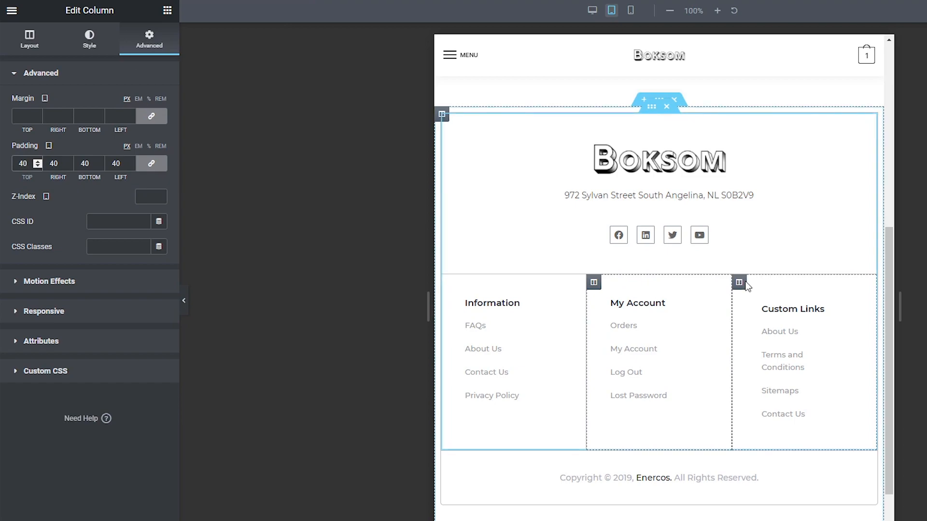
- Set the tablet padding of the Custom Links column to 40 px on all sides
left_click(746, 285)
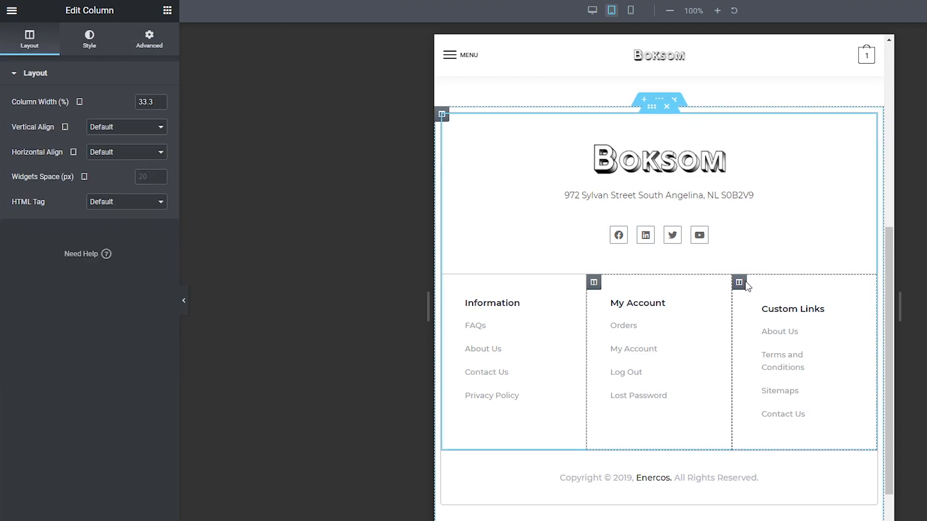
left_click(150, 38)
left_click(23, 163)
type("40")
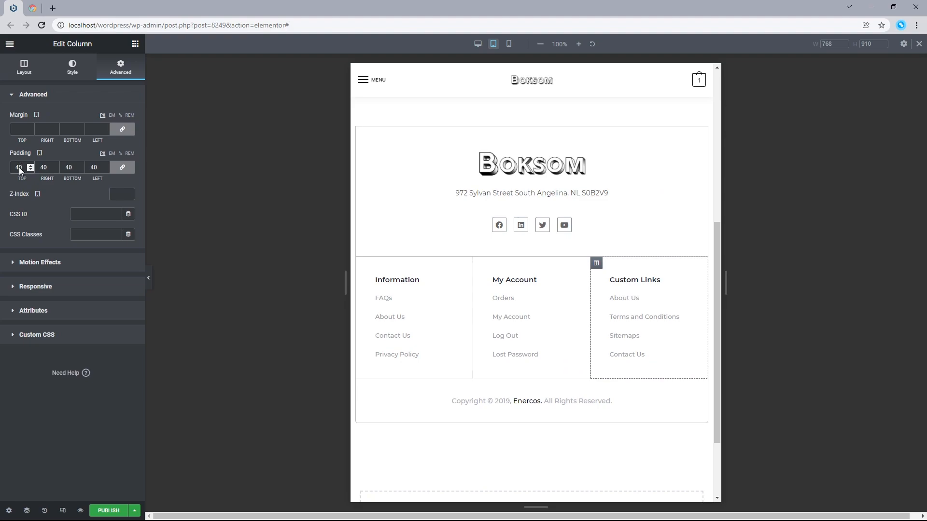
- Check the footer in desktop view, switch to the mobile view and set the footer site logo's max width to 100%
left_click(479, 46)
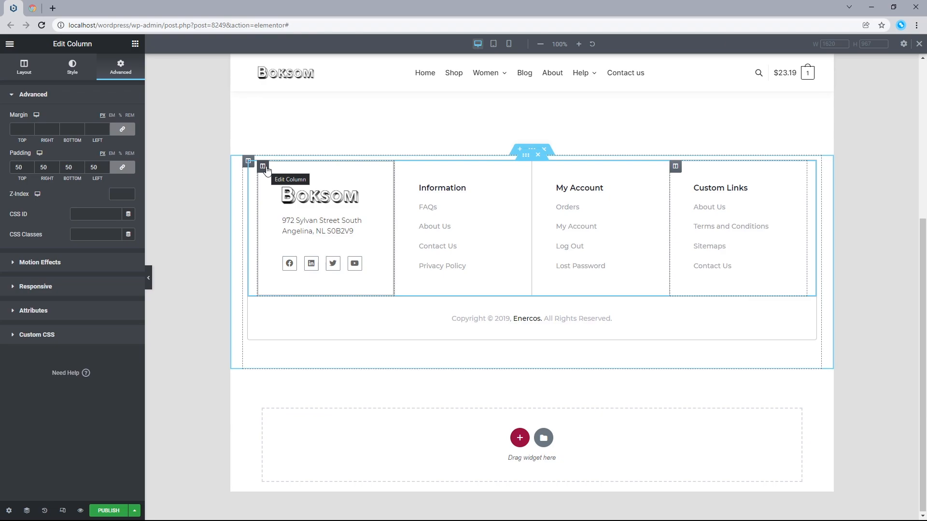
left_click(509, 44)
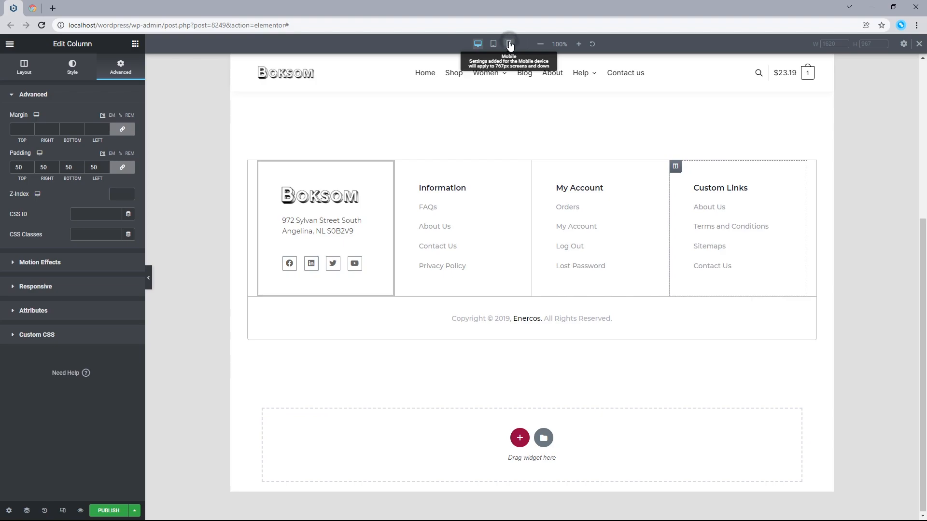
scroll(561, 178, "down", 6)
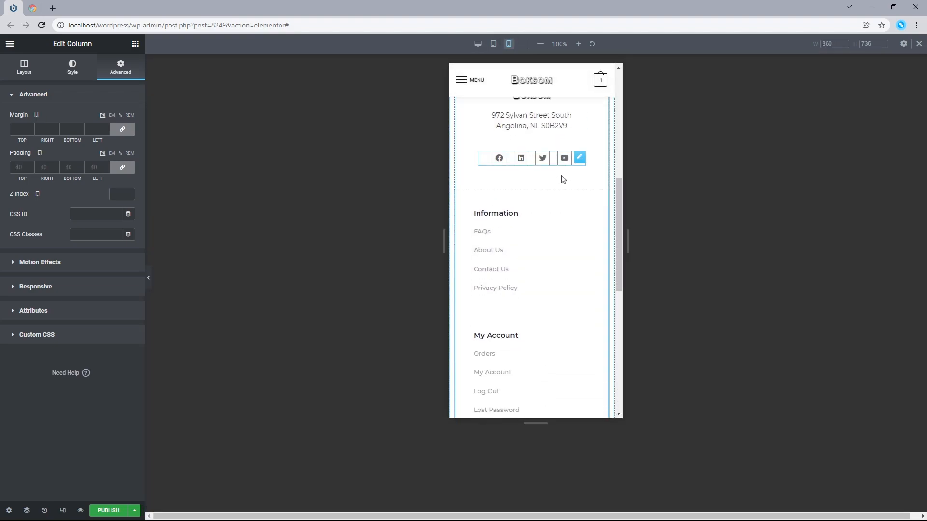
scroll(568, 148, "up", 4)
scroll(570, 164, "up", 3)
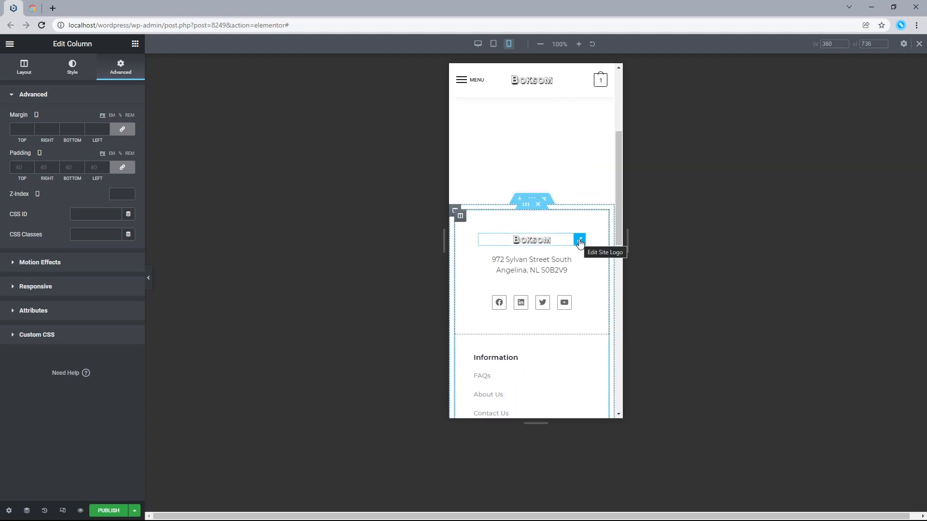
left_click(580, 240)
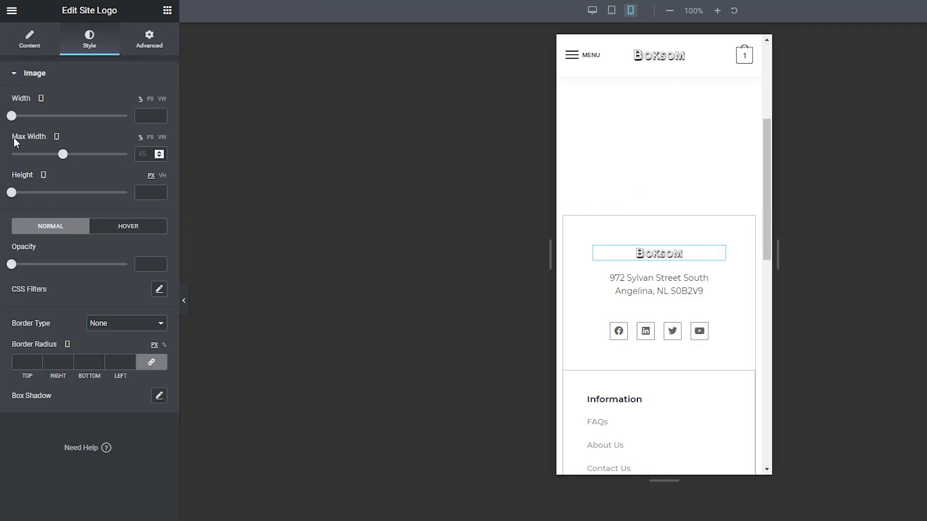
left_click(145, 154)
type("100")
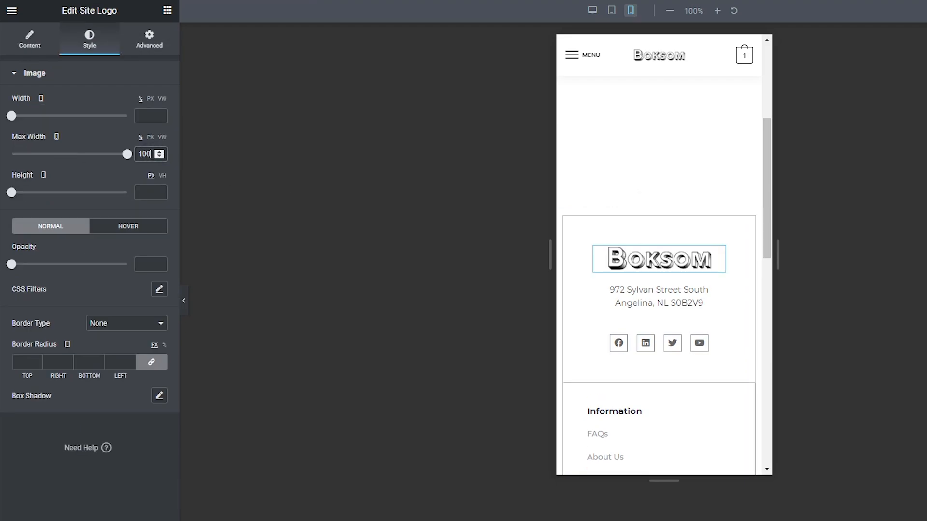
- Set the mobile column width of the Information column to 50%
left_click_drag(767, 166, 758, 238)
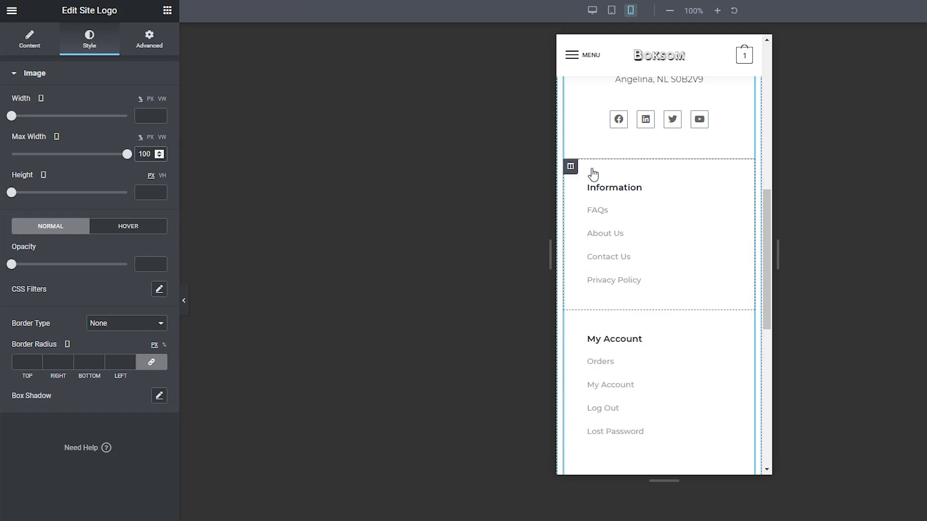
left_click(571, 167)
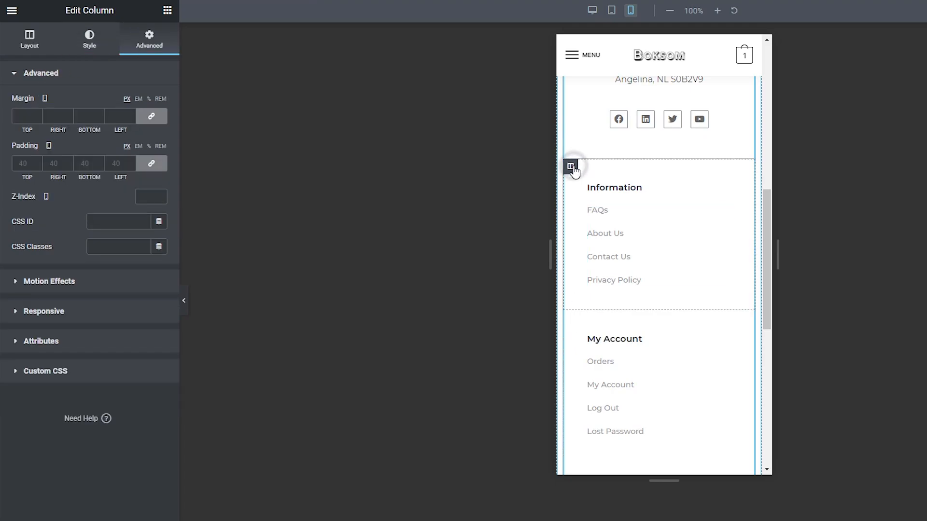
left_click(28, 55)
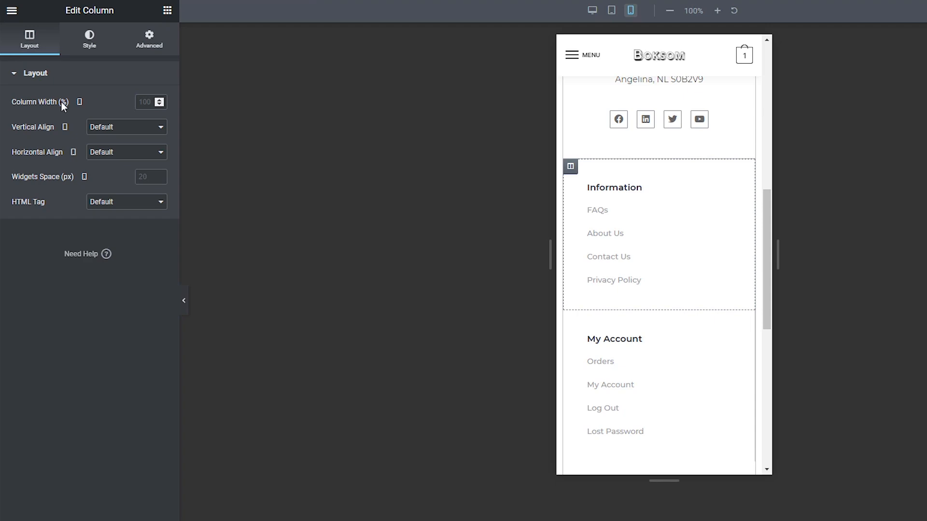
left_click(148, 102)
type("50")
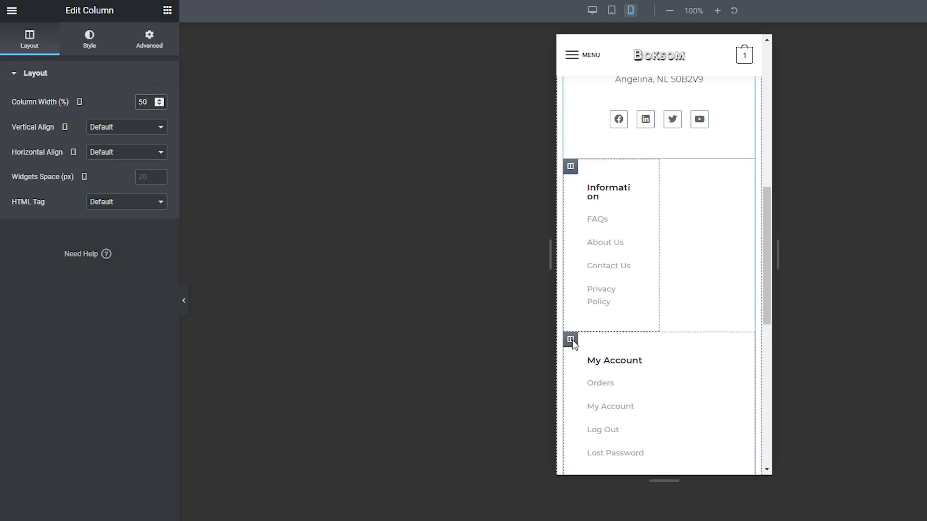
- Set the mobile column width of the My Account column to 50%
left_click(571, 340)
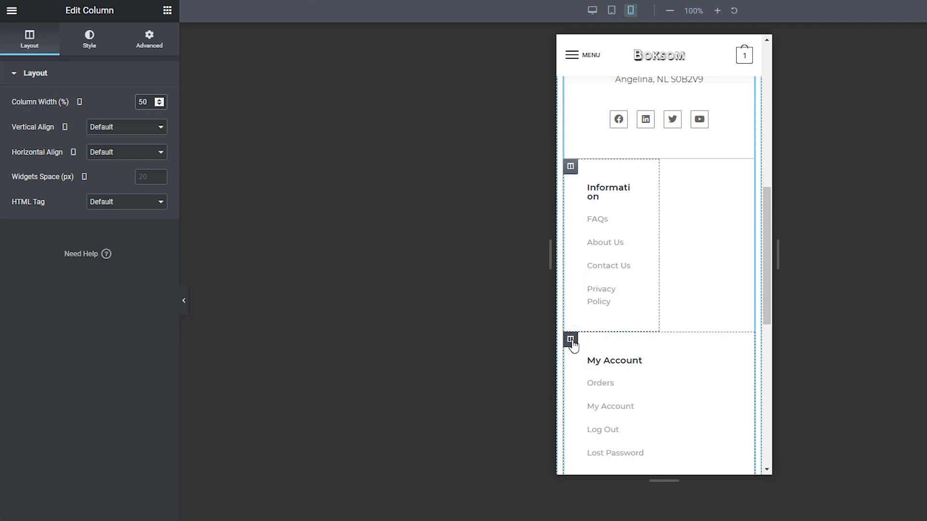
left_click(30, 38)
left_click(148, 102)
type("50")
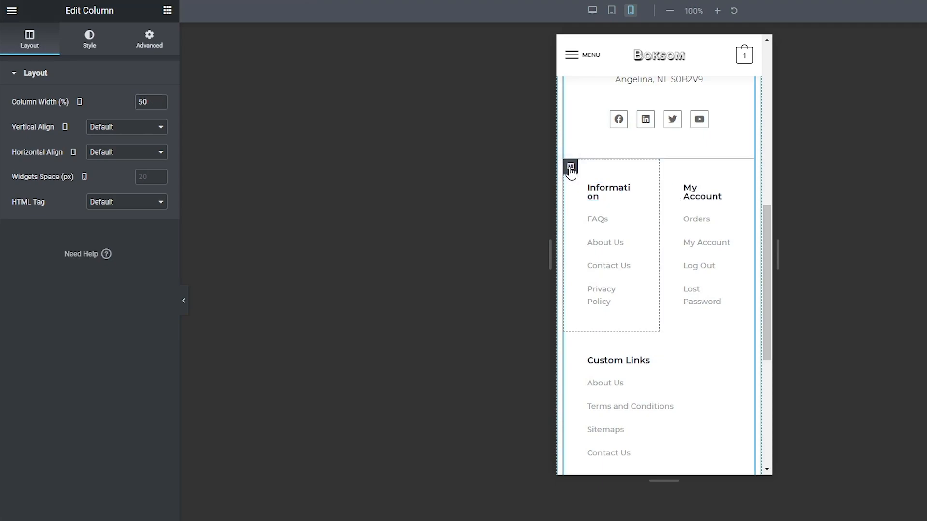
- Set the mobile padding of the Information column to 25 px on all sides
left_click(150, 39)
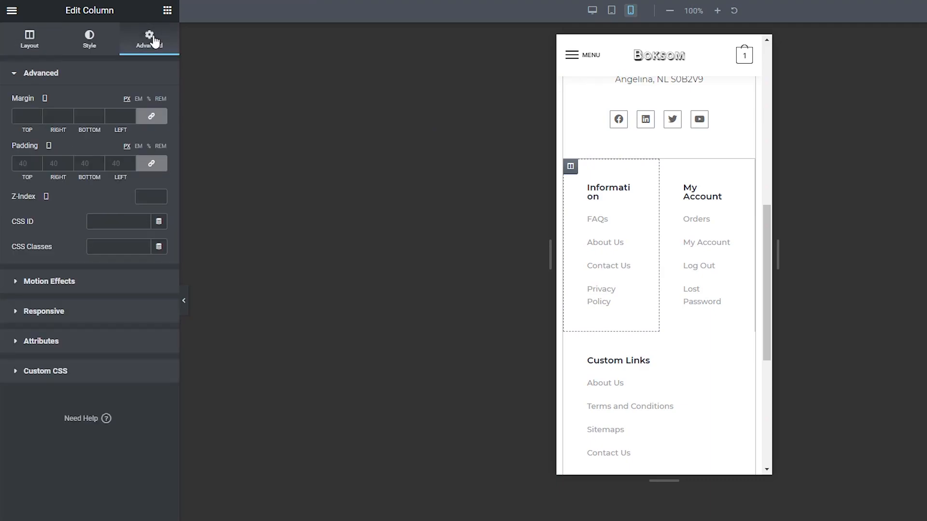
left_click(24, 164)
type("25")
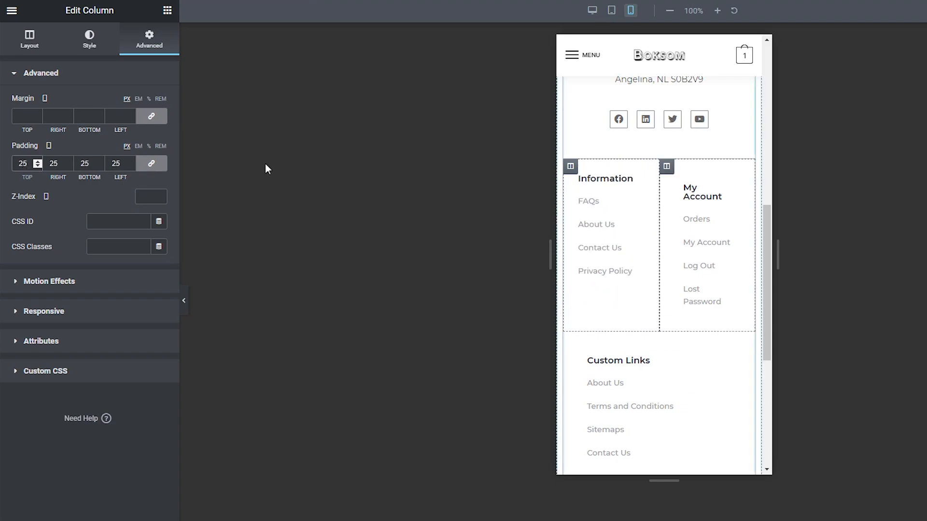
- Set the mobile padding of the My Account column to 25 px on all sides
left_click(667, 166)
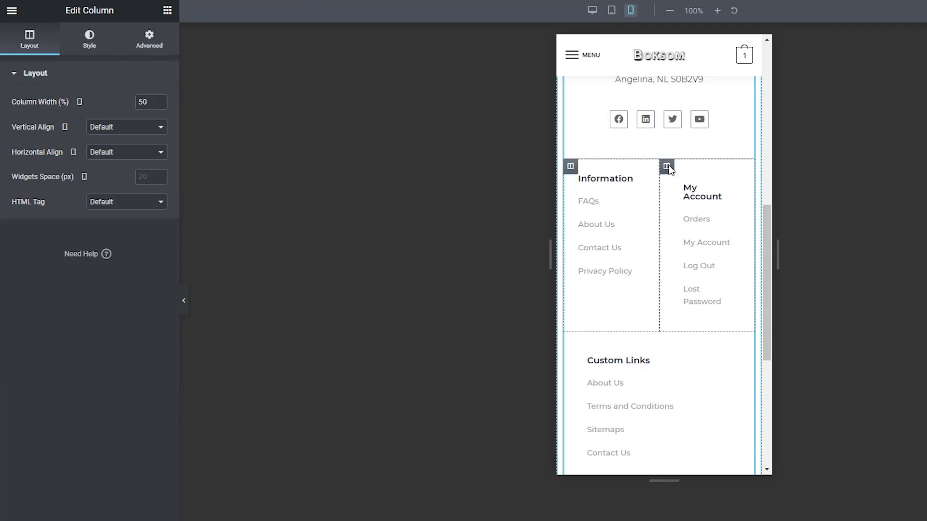
left_click(149, 38)
left_click(27, 163)
type("25")
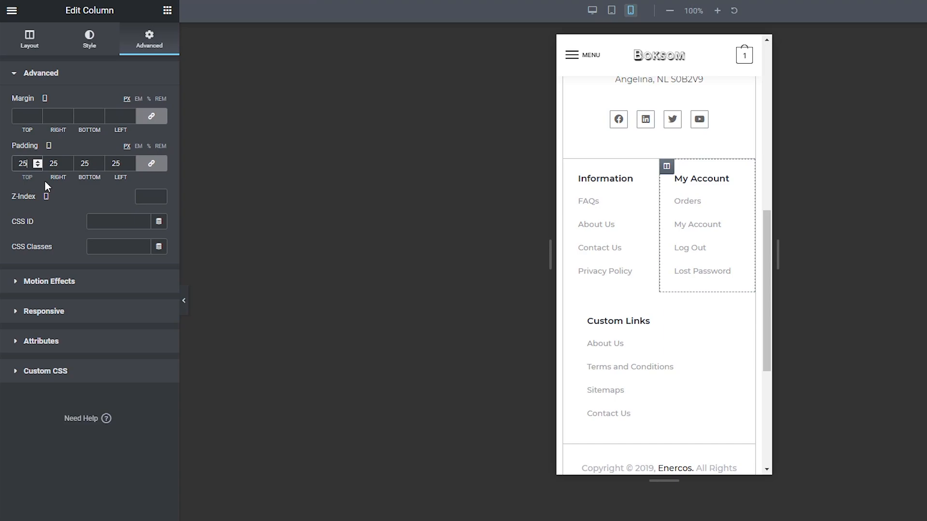
- Give the Custom Links column a solid border with unlinked mobile widths of 1 at the top and 0 on the other sides
left_click(184, 300)
scroll(608, 290, "down", 3)
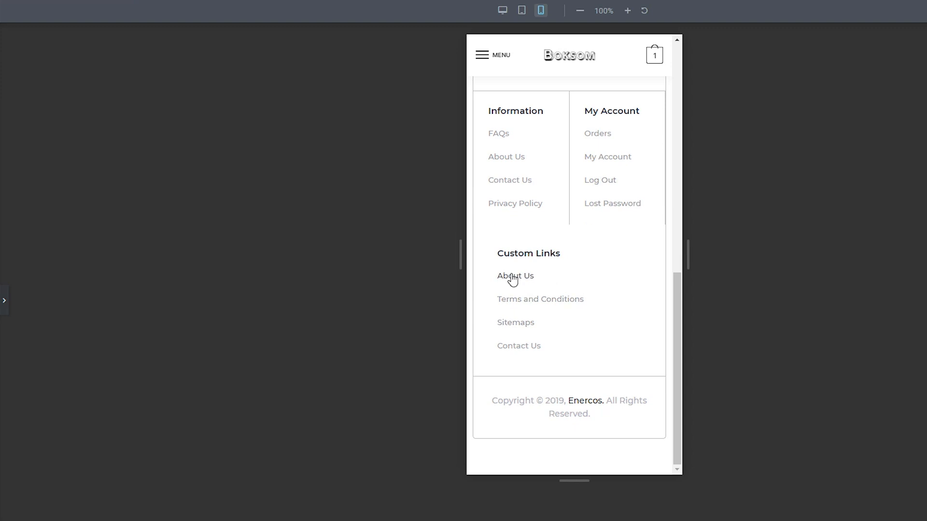
left_click(4, 300)
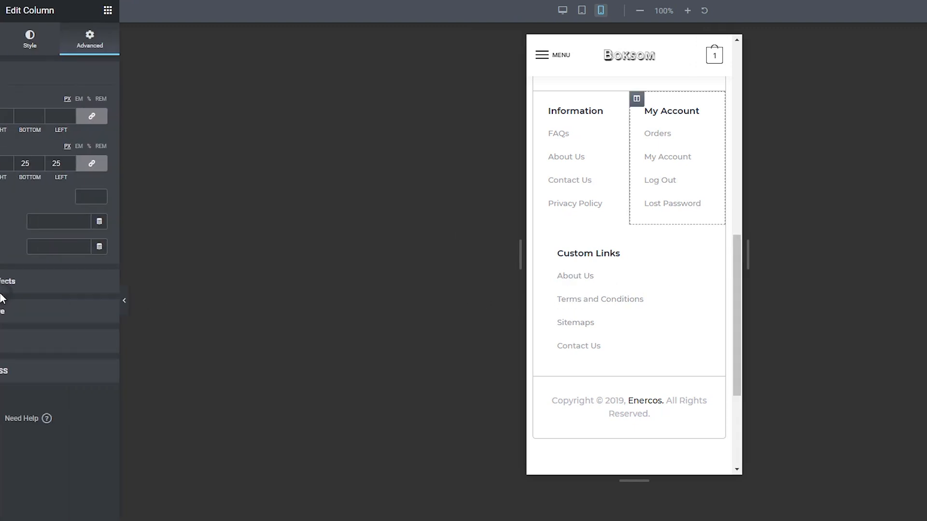
left_click(571, 235)
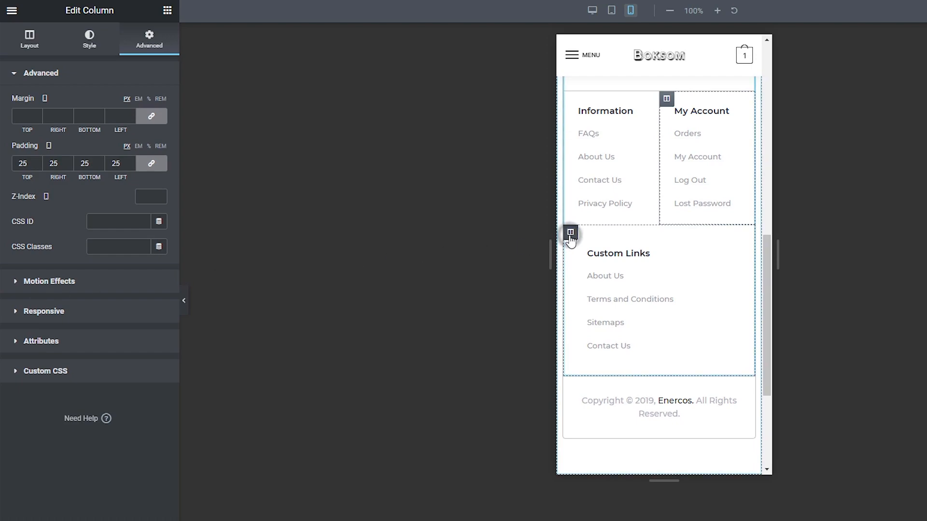
left_click(90, 41)
left_click(62, 164)
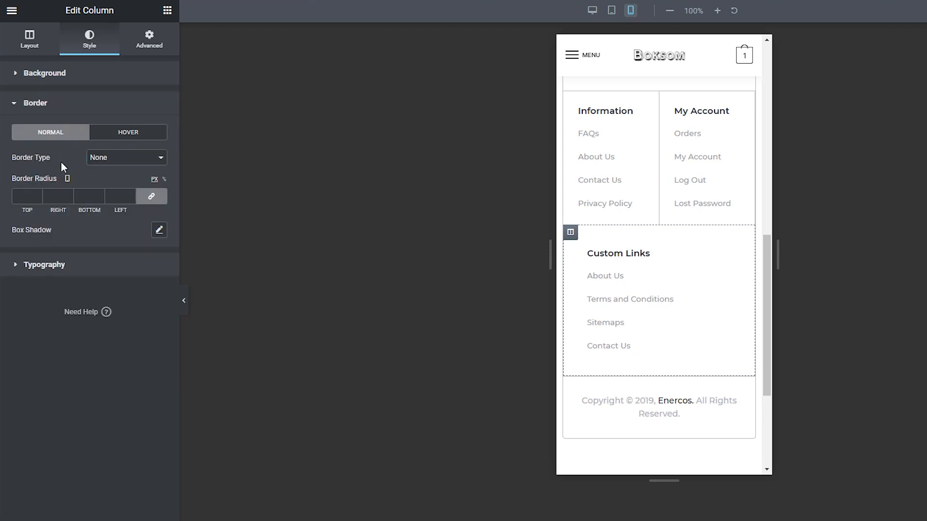
left_click(116, 167)
left_click(118, 179)
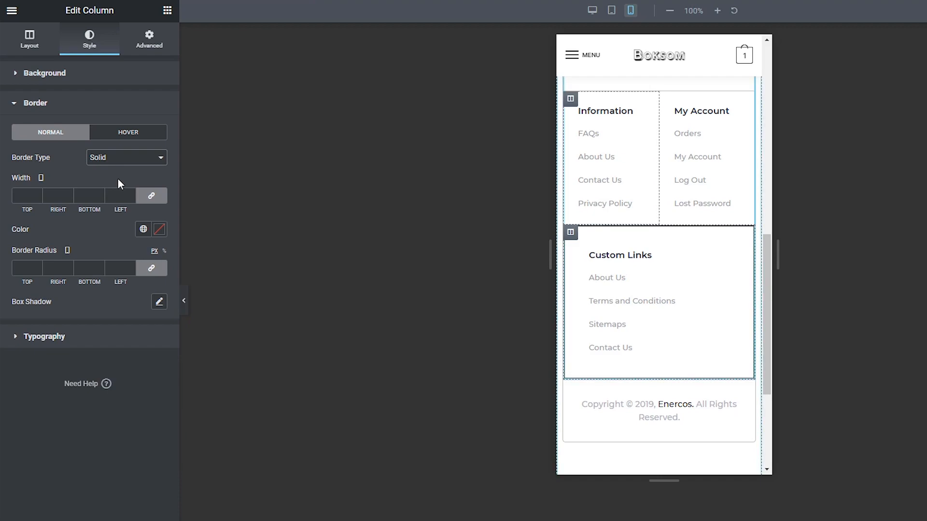
left_click(151, 201)
left_click(39, 193)
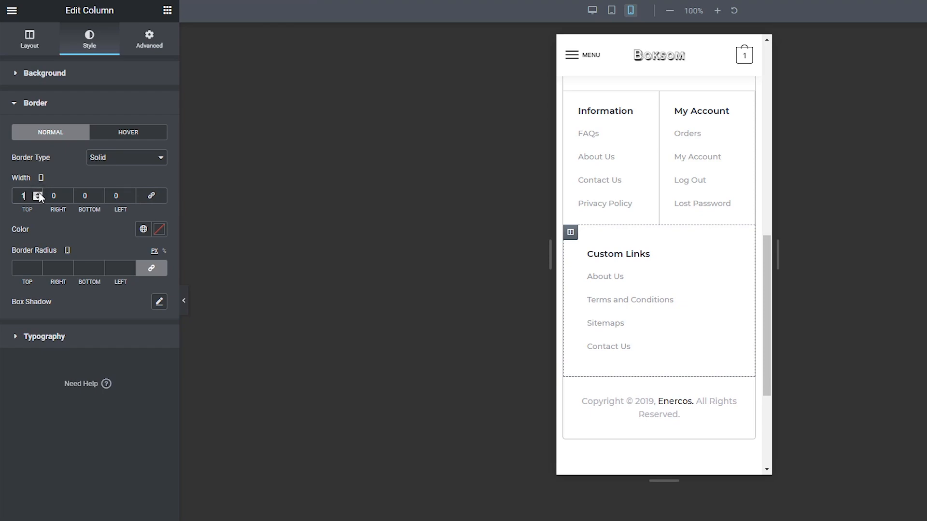
- Set the Custom Links column's border color to #BFBFBF and review the mobile footer
left_click(159, 230)
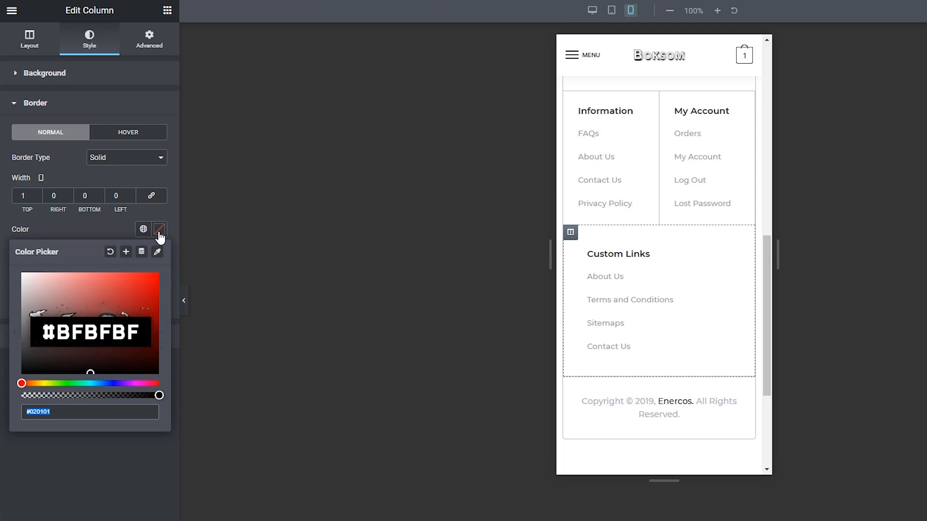
type("BFBF")
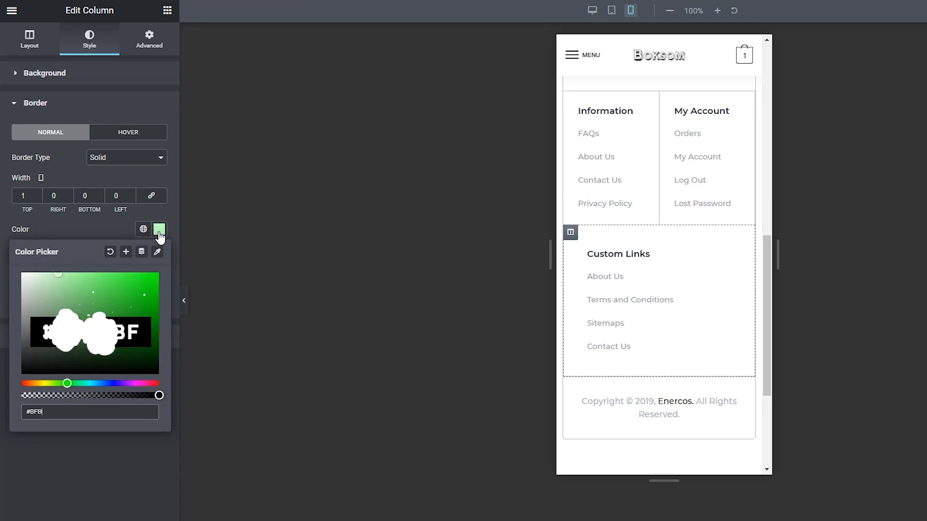
left_click(185, 300)
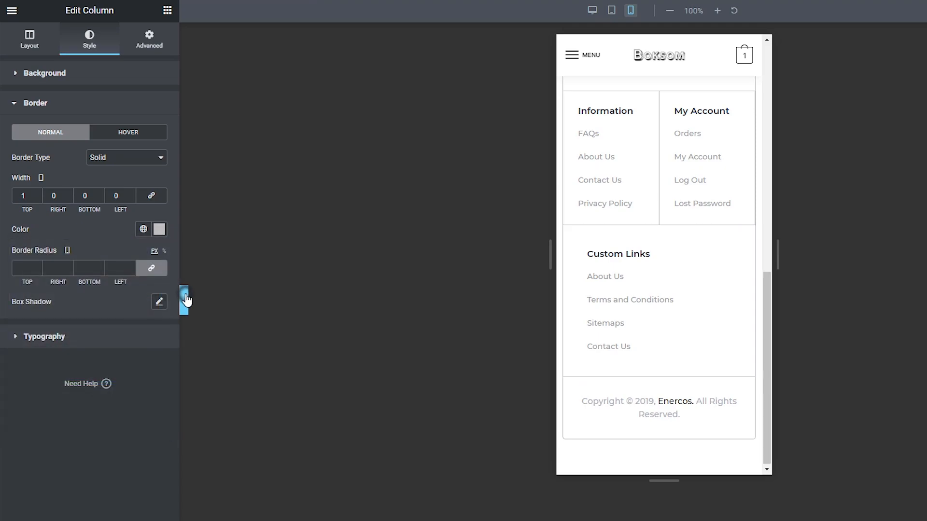
left_click(184, 299)
scroll(594, 196, "up", 4)
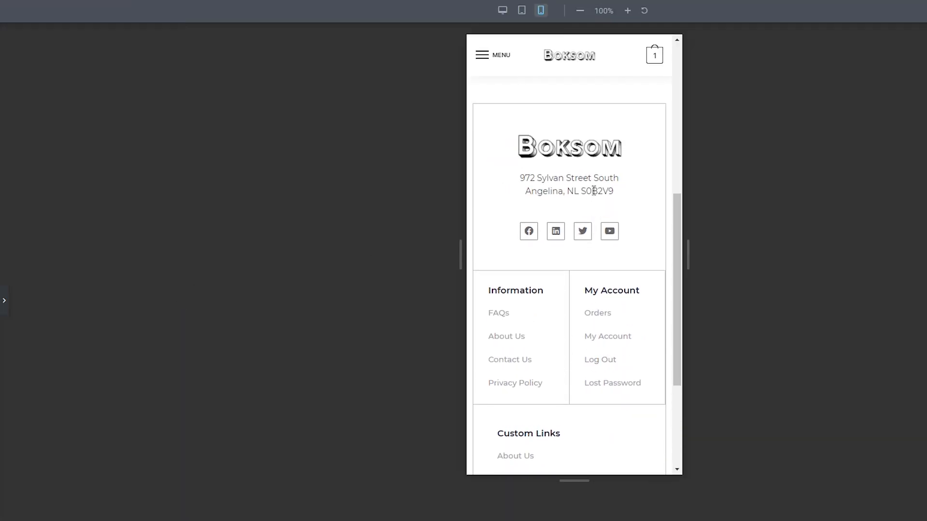
scroll(595, 195, "down", 4)
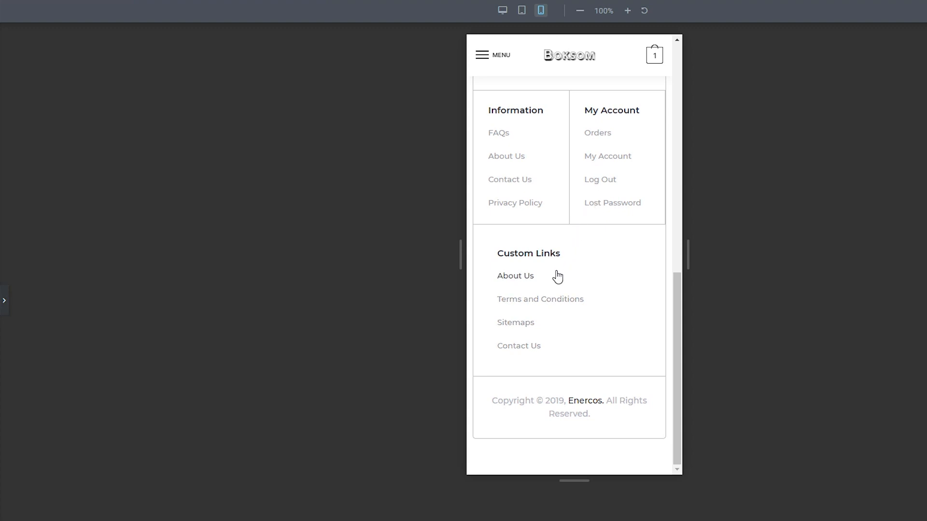
- Center the Custom Links heading and the link list beneath it for mobile
left_click(1, 293)
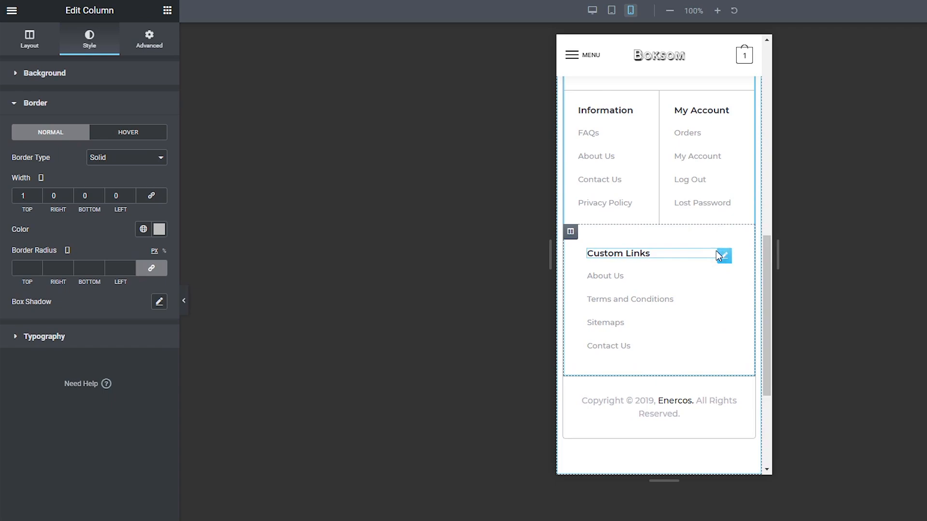
left_click(721, 256)
left_click(30, 43)
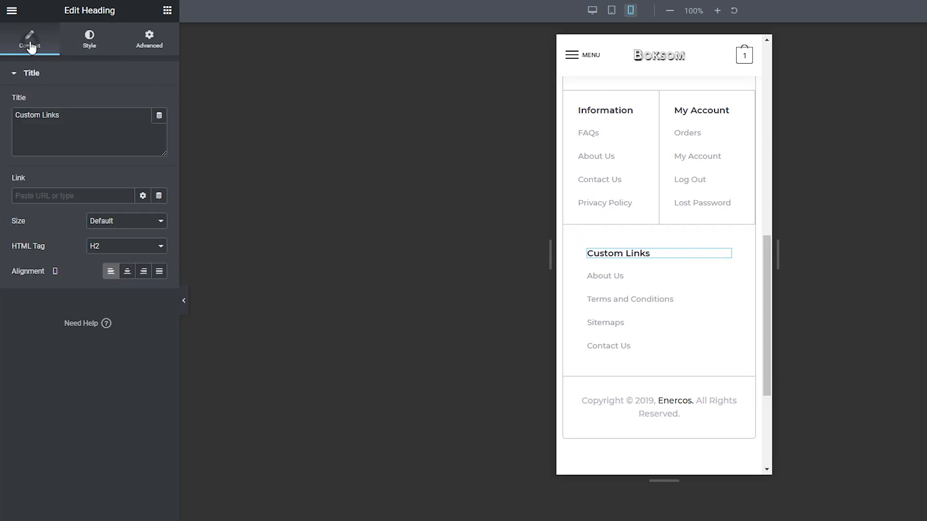
left_click(127, 273)
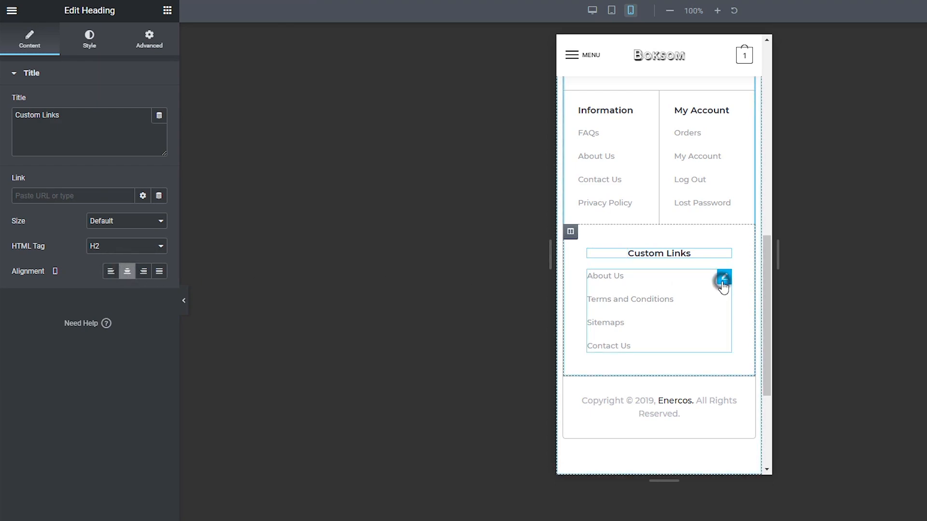
left_click(723, 281)
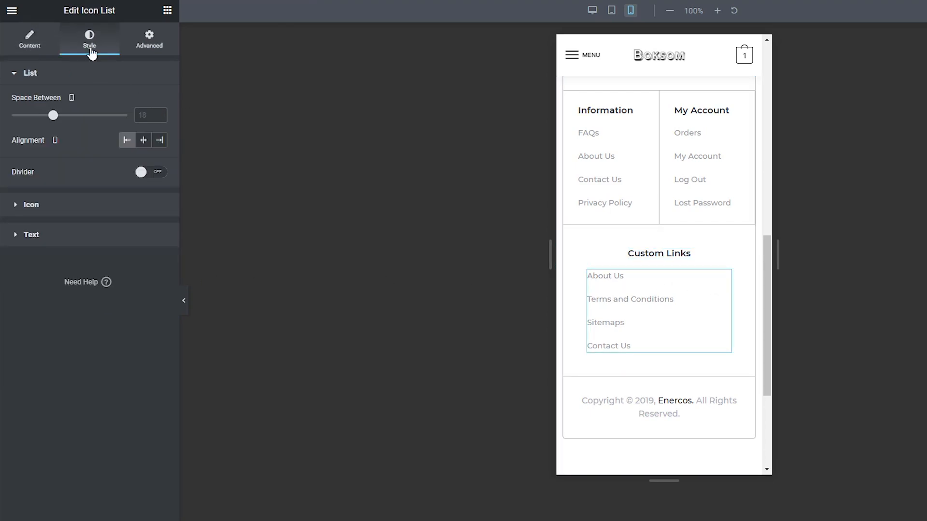
left_click(141, 144)
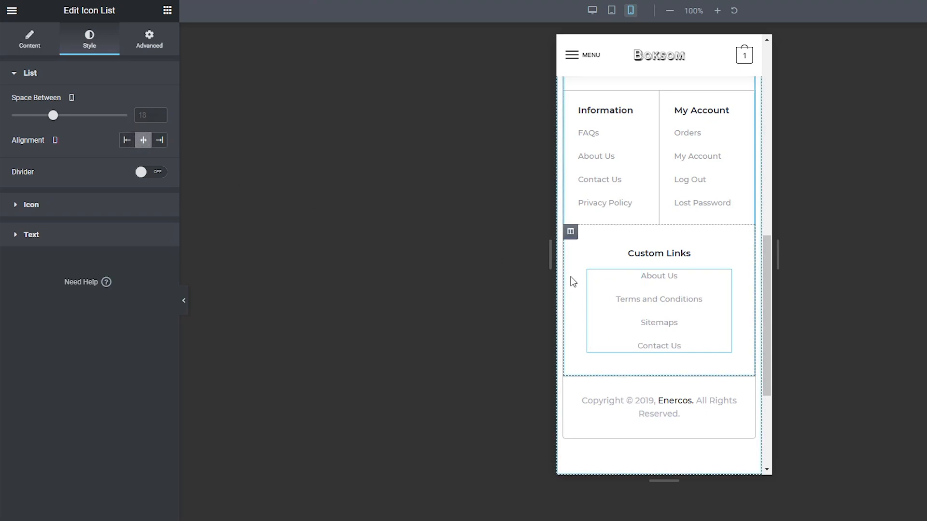
left_click(184, 301)
scroll(488, 278, "up", 3)
scroll(571, 265, "down", 2)
scroll(670, 239, "up", 1)
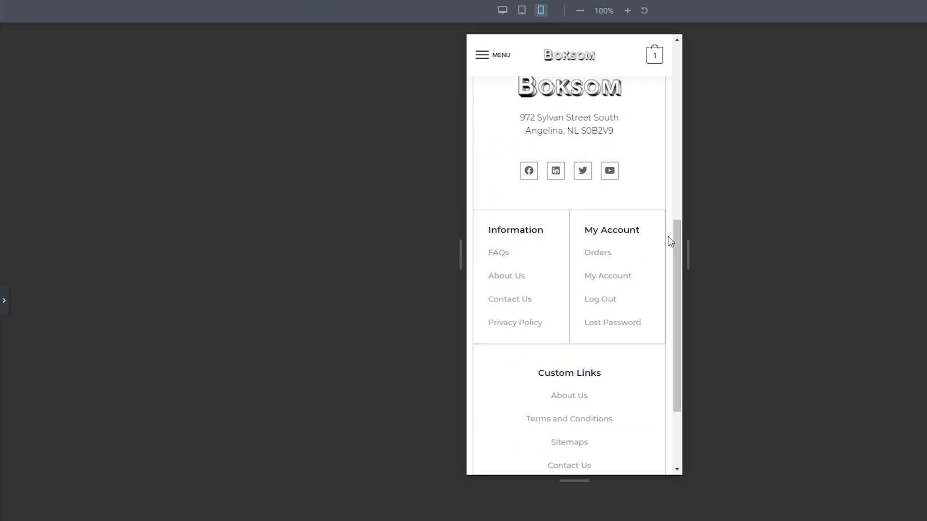
- Set the My Account column's mobile border width to 0 and review the mobile footer
left_click(4, 301)
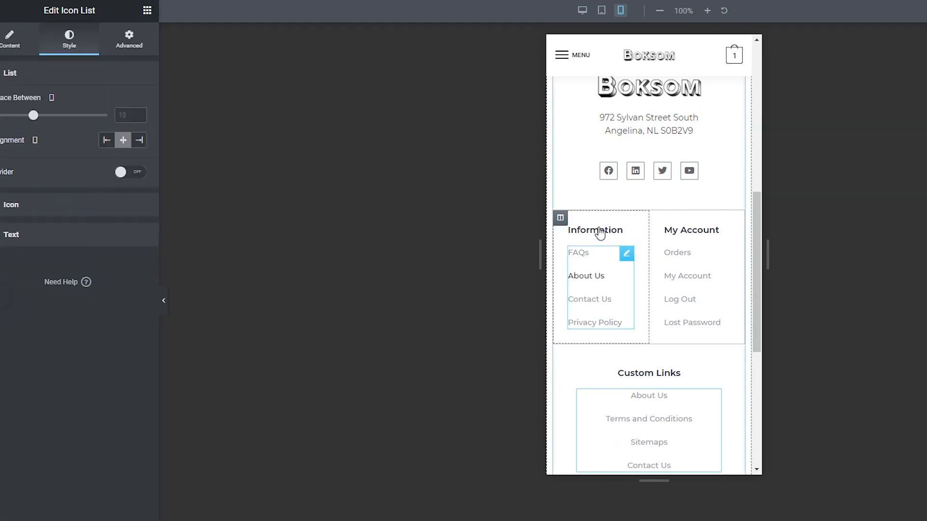
left_click(669, 220)
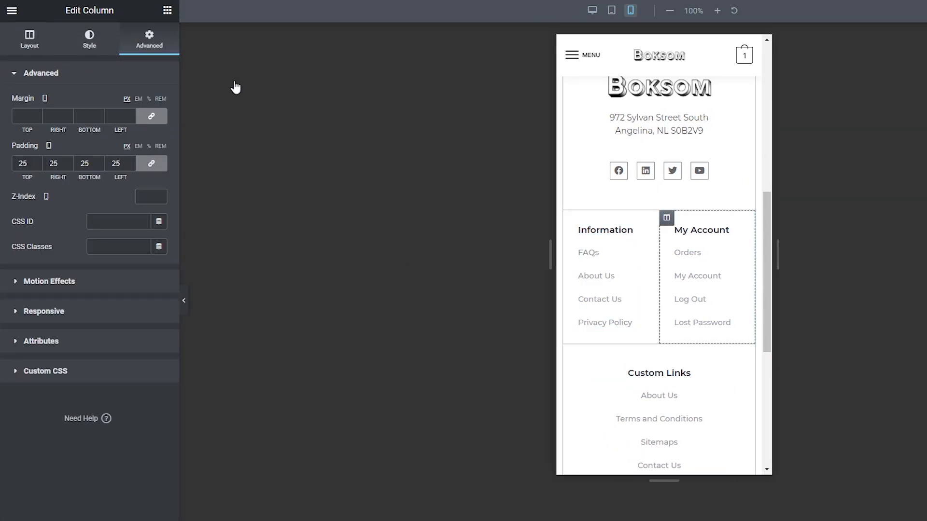
left_click(111, 47)
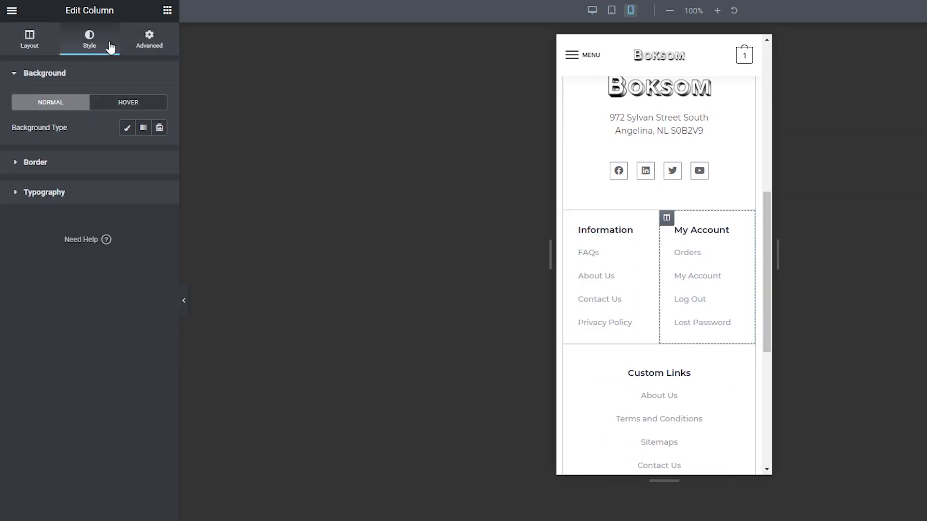
left_click(41, 164)
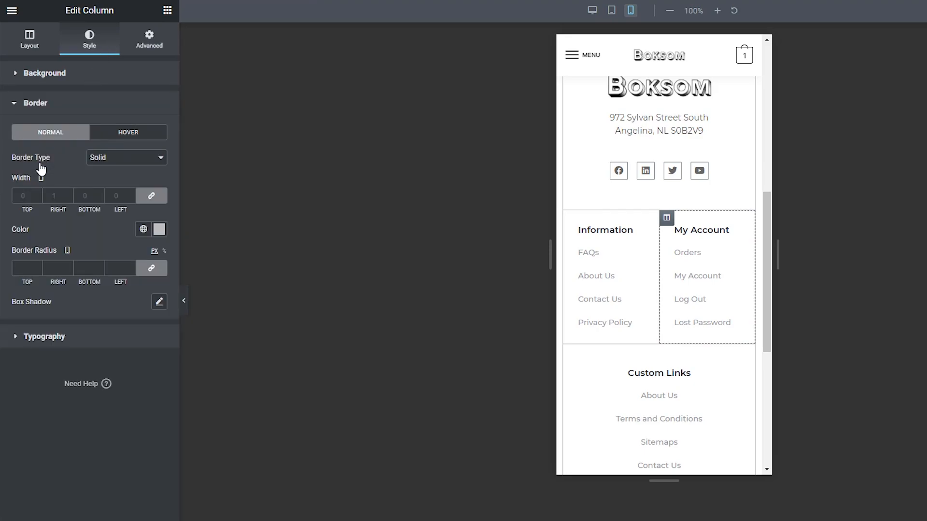
left_click(59, 197)
type("0")
left_click(184, 298)
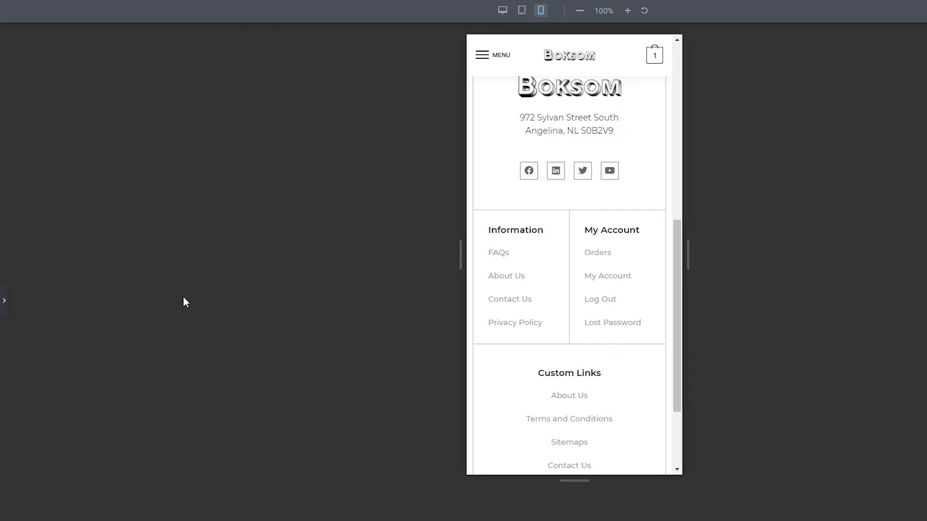
scroll(588, 264, "up", 1)
scroll(588, 264, "down", 1)
scroll(588, 264, "up", 2)
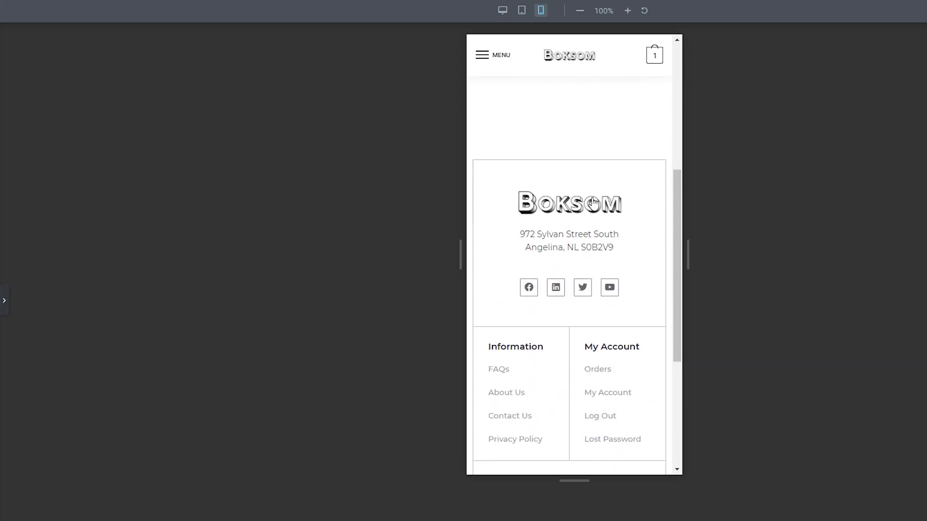
scroll(594, 204, "down", 4)
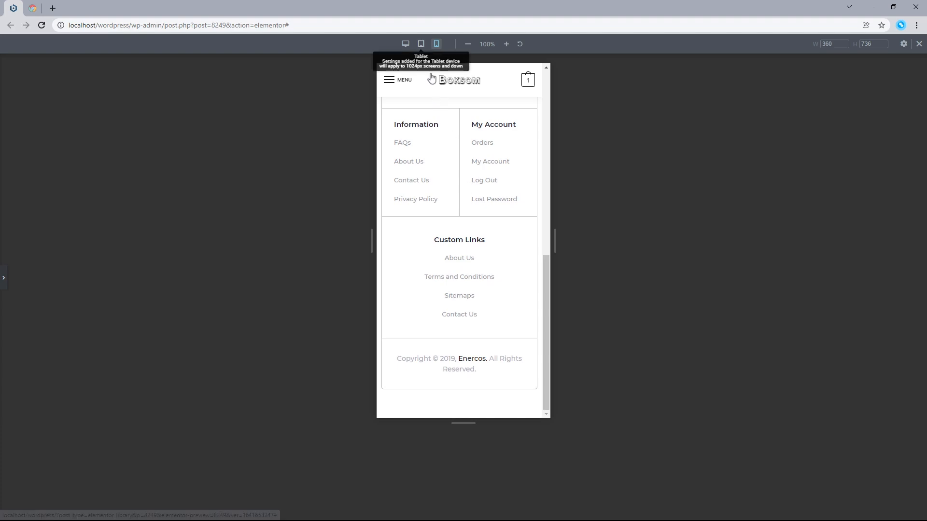
- Set the Custom Links column's tablet border width to 0 on all sides
left_click(421, 44)
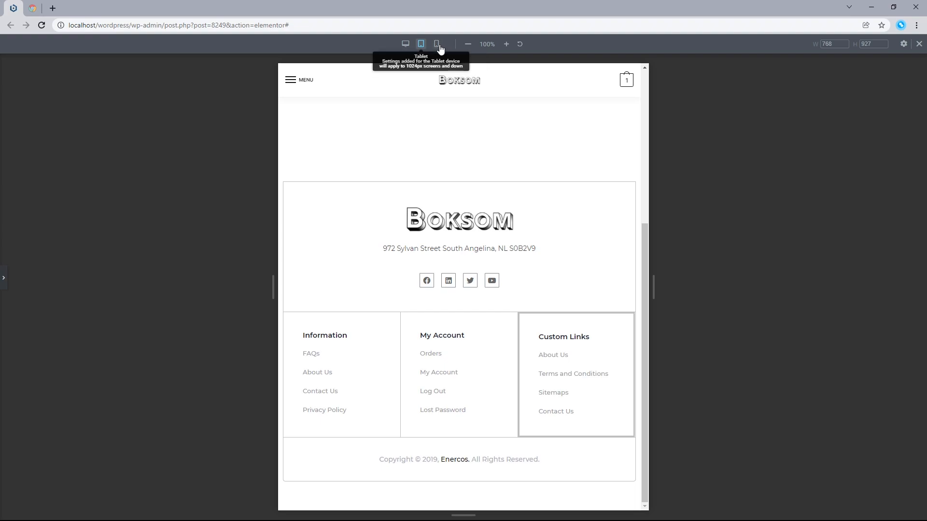
left_click(3, 278)
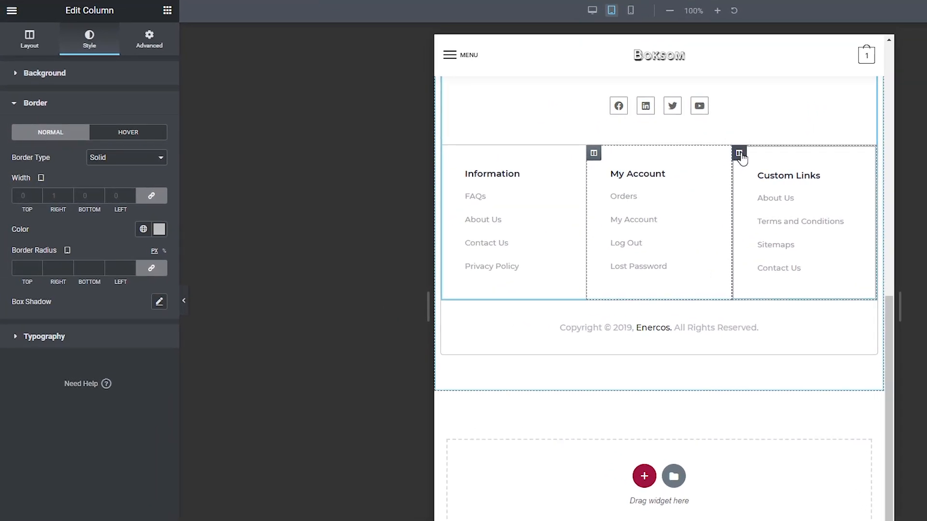
left_click(597, 159)
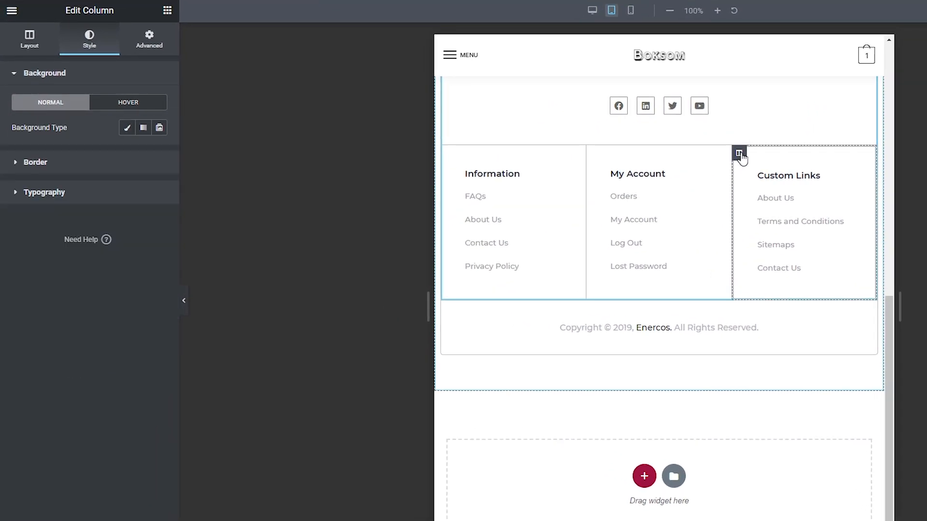
left_click(59, 165)
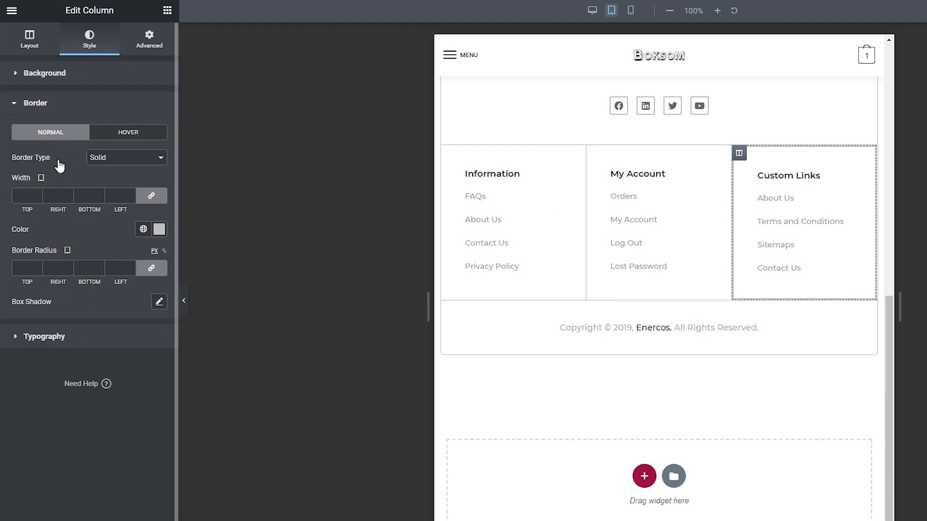
left_click(84, 195)
type("0")
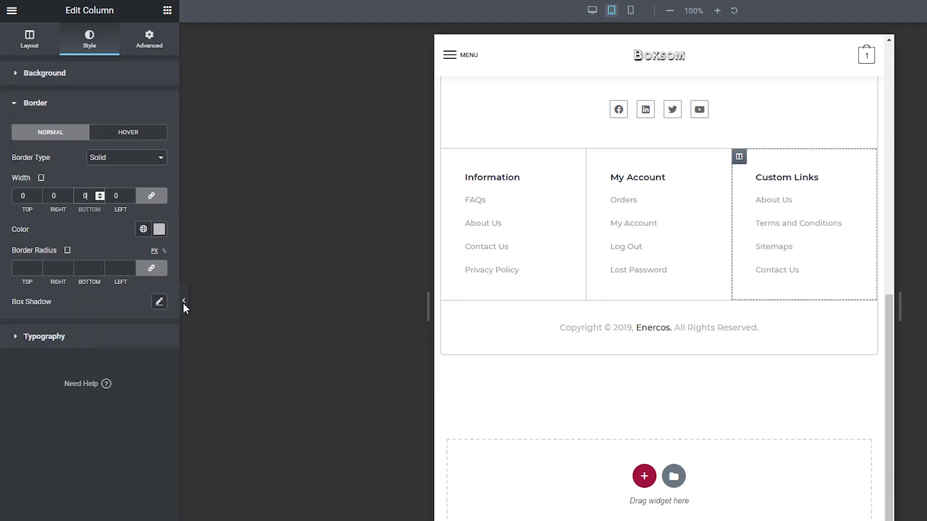
left_click(183, 301)
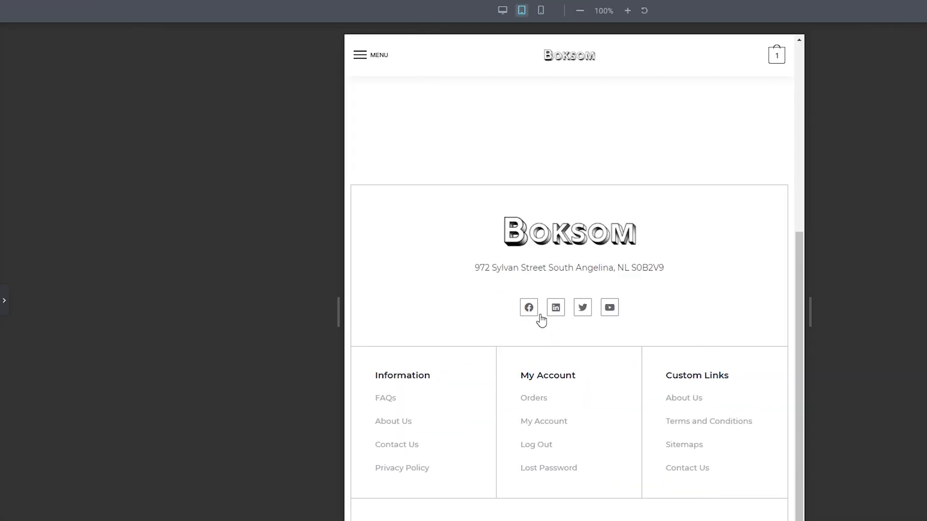
- Set the Custom Links column's desktop border width to 0 on all sides
left_click(503, 9)
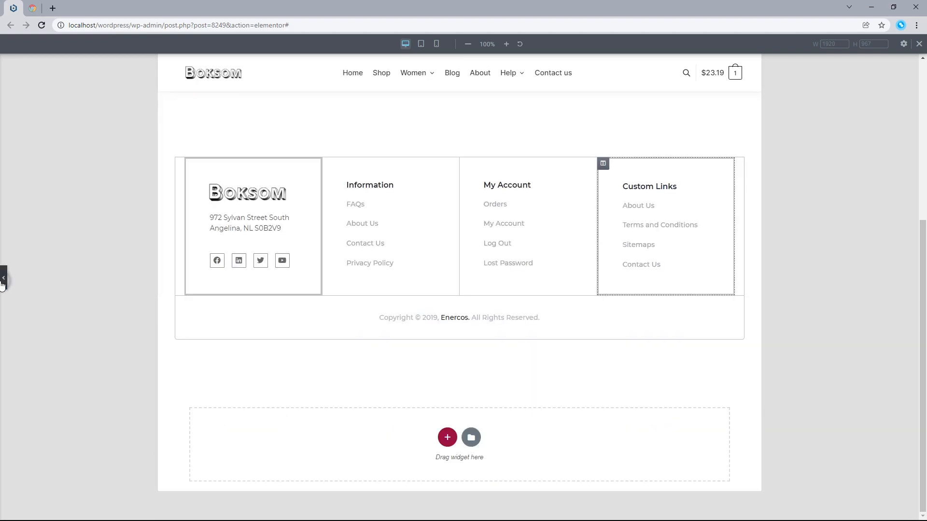
left_click(2, 283)
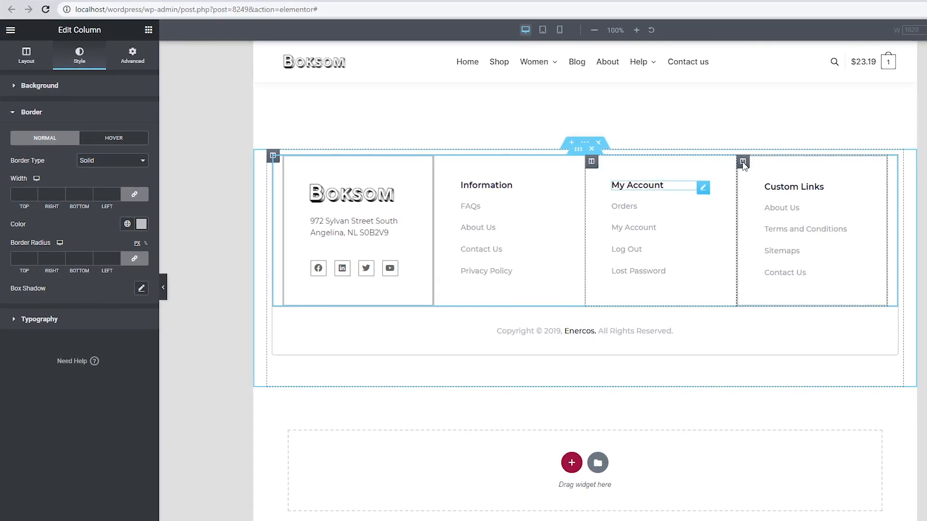
left_click(16, 192)
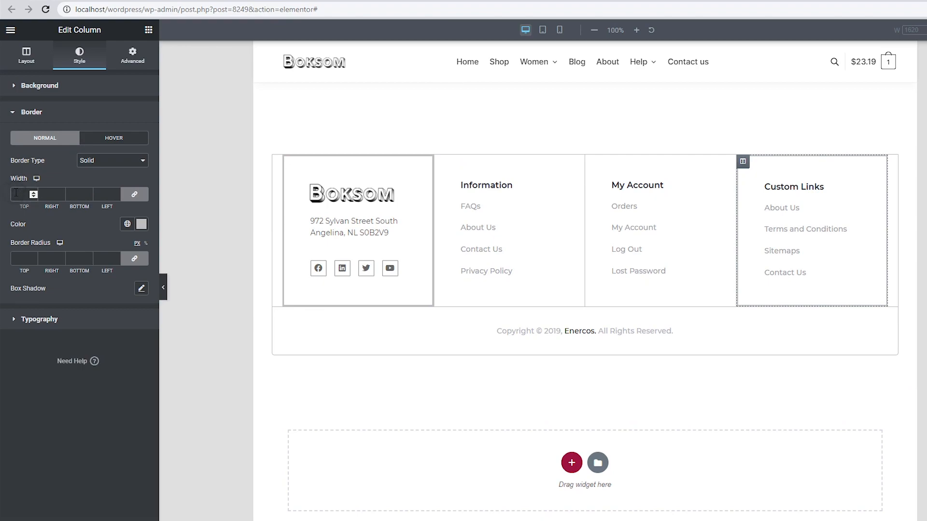
type("0")
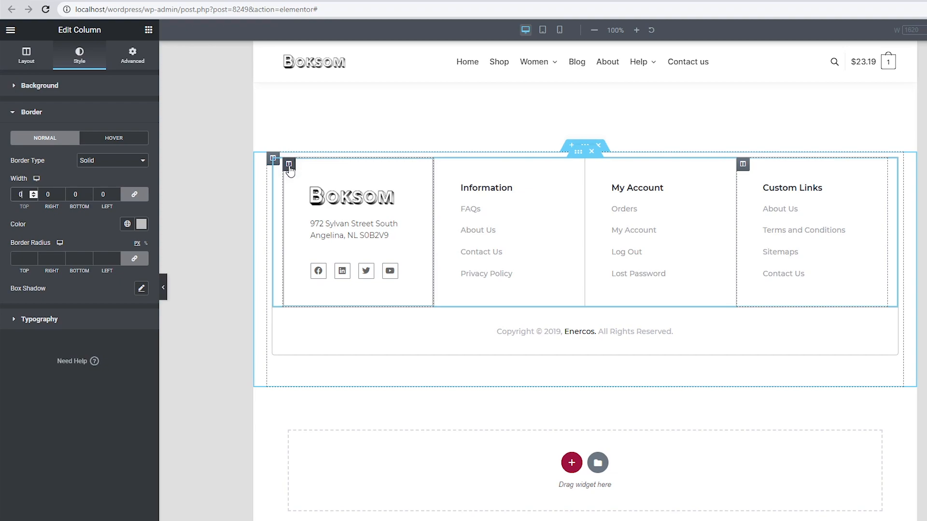
- Set the logo column's desktop border width to 0 on every side except the right
left_click(290, 168)
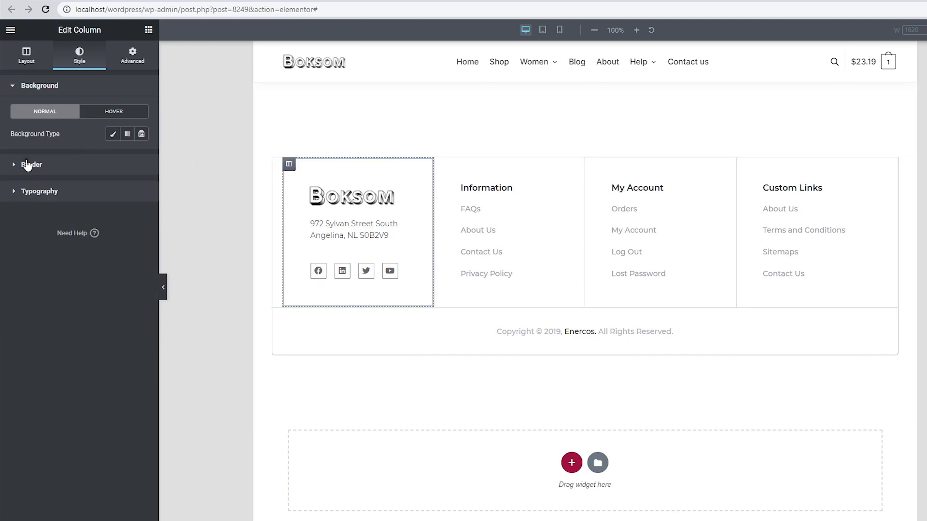
left_click(28, 164)
left_click(19, 193)
type("0")
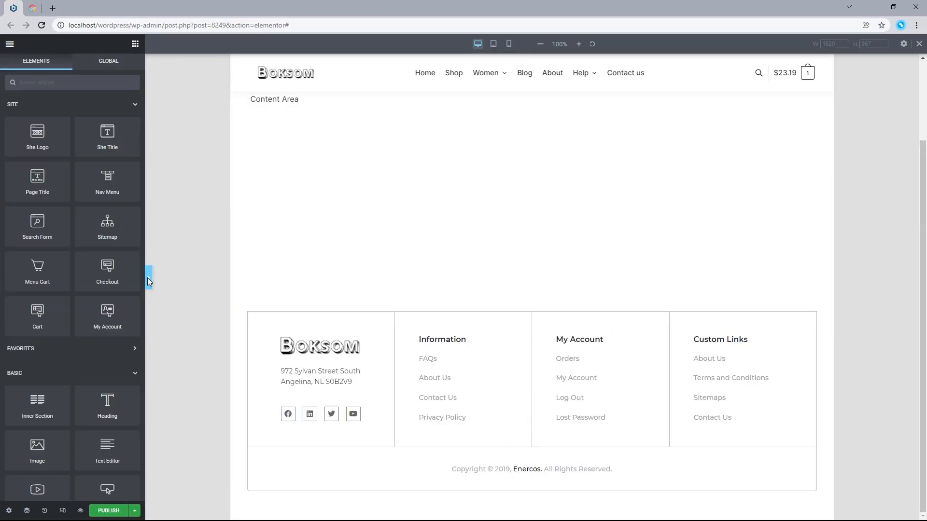
- Check the footer in the tablet, mobile and desktop previews, then leave responsive mode
left_click(149, 277)
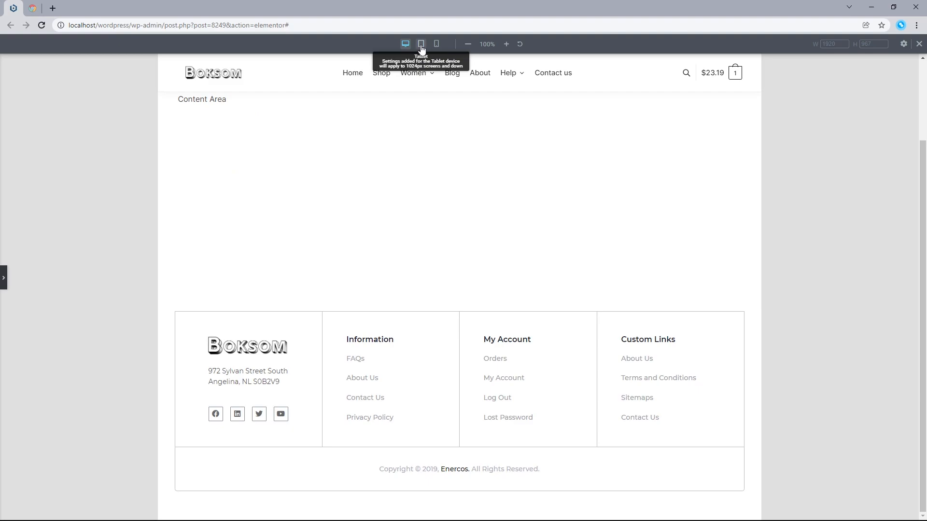
left_click(421, 45)
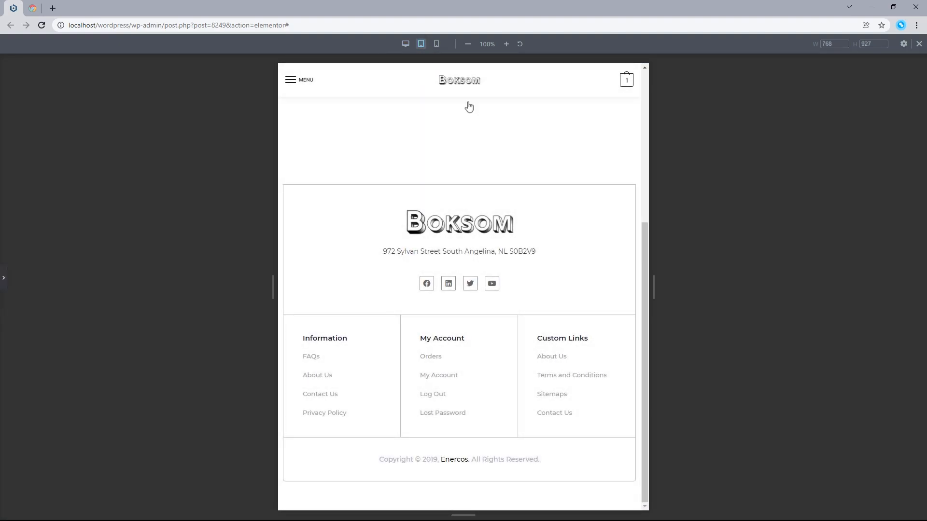
left_click(436, 44)
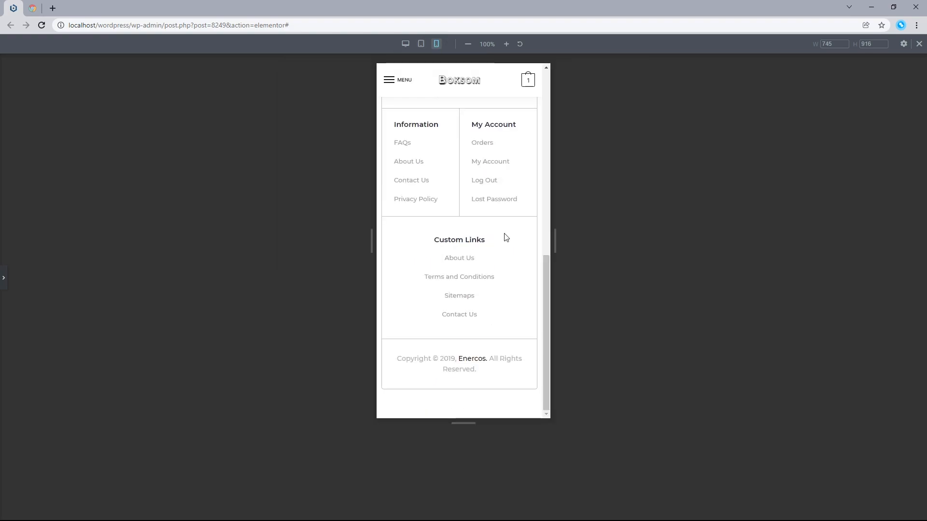
left_click(405, 44)
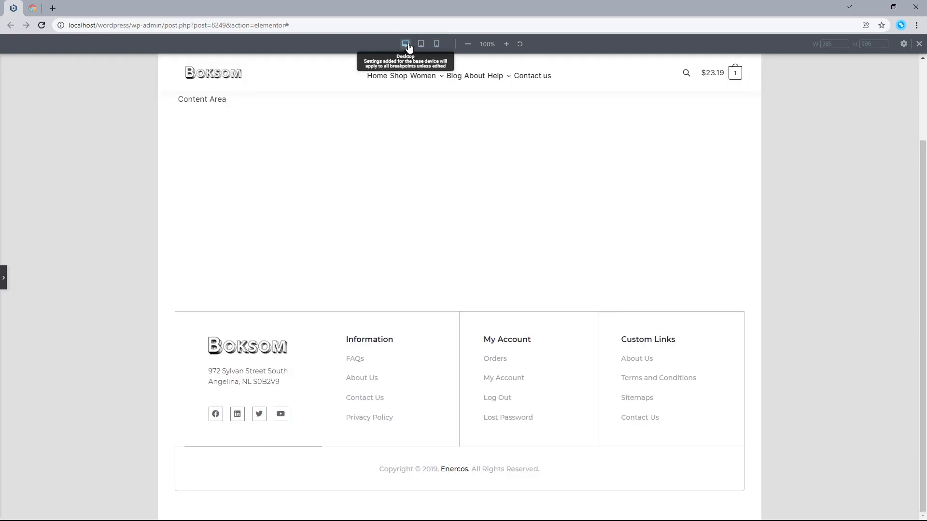
left_click(919, 44)
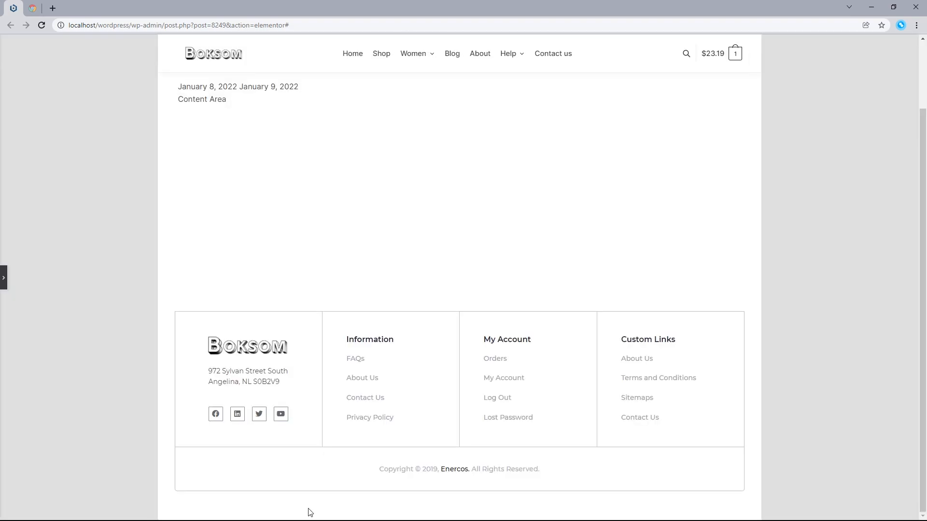
- Publish the footer template with a display condition that includes the entire site
left_click(3, 279)
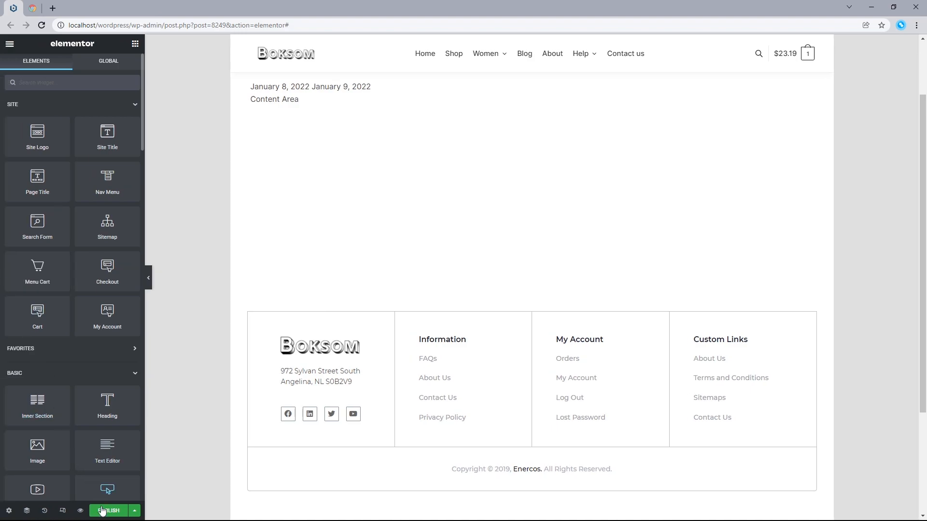
left_click(108, 510)
left_click(465, 309)
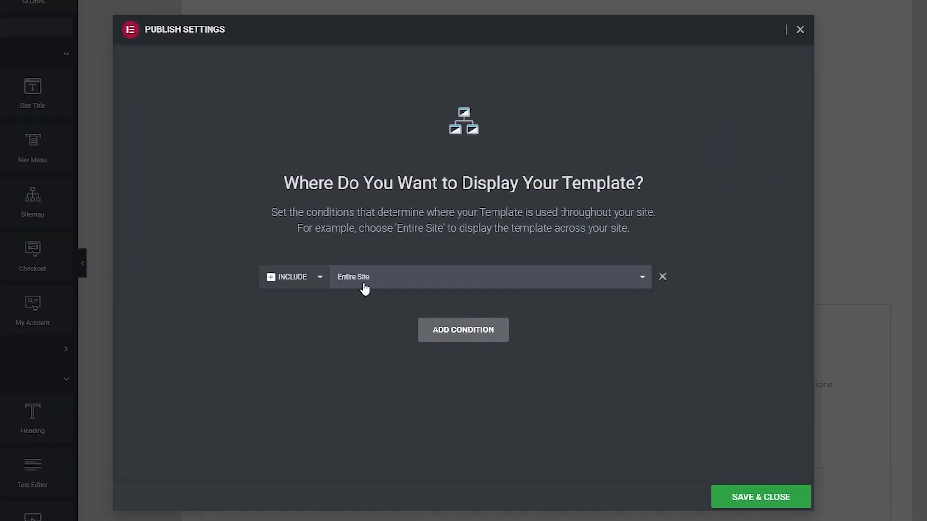
left_click(790, 497)
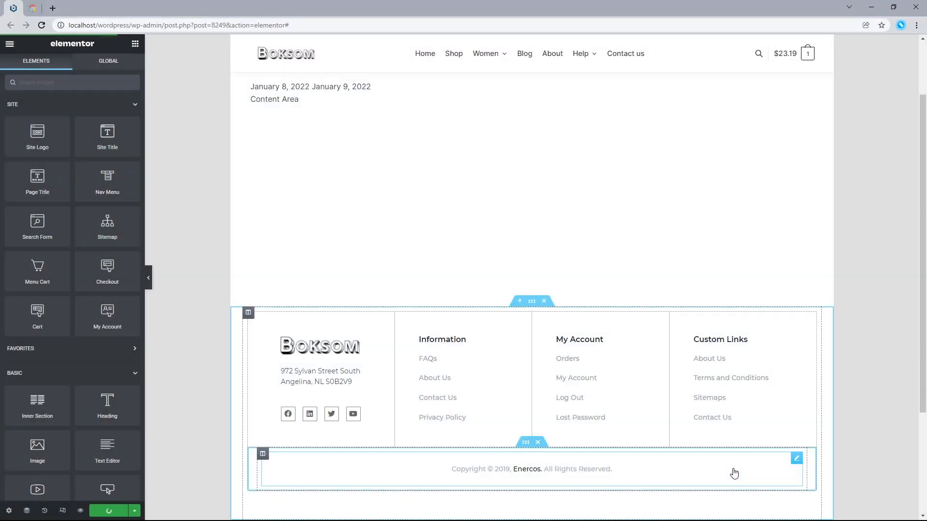
- Reload the store's front page and examine the published footer below the products
left_click(33, 9)
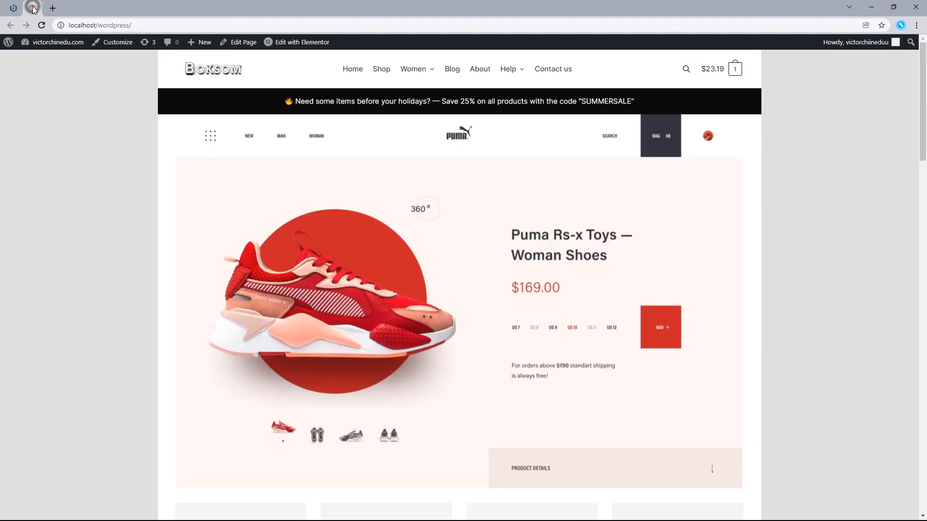
key("ctrl+r")
scroll(923, 145, "down", 8)
left_click_drag(925, 205, 924, 459)
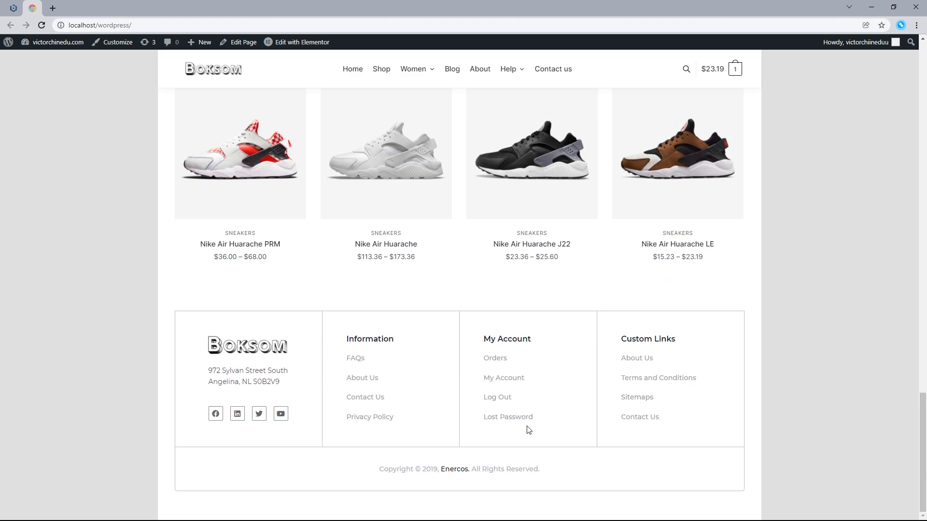